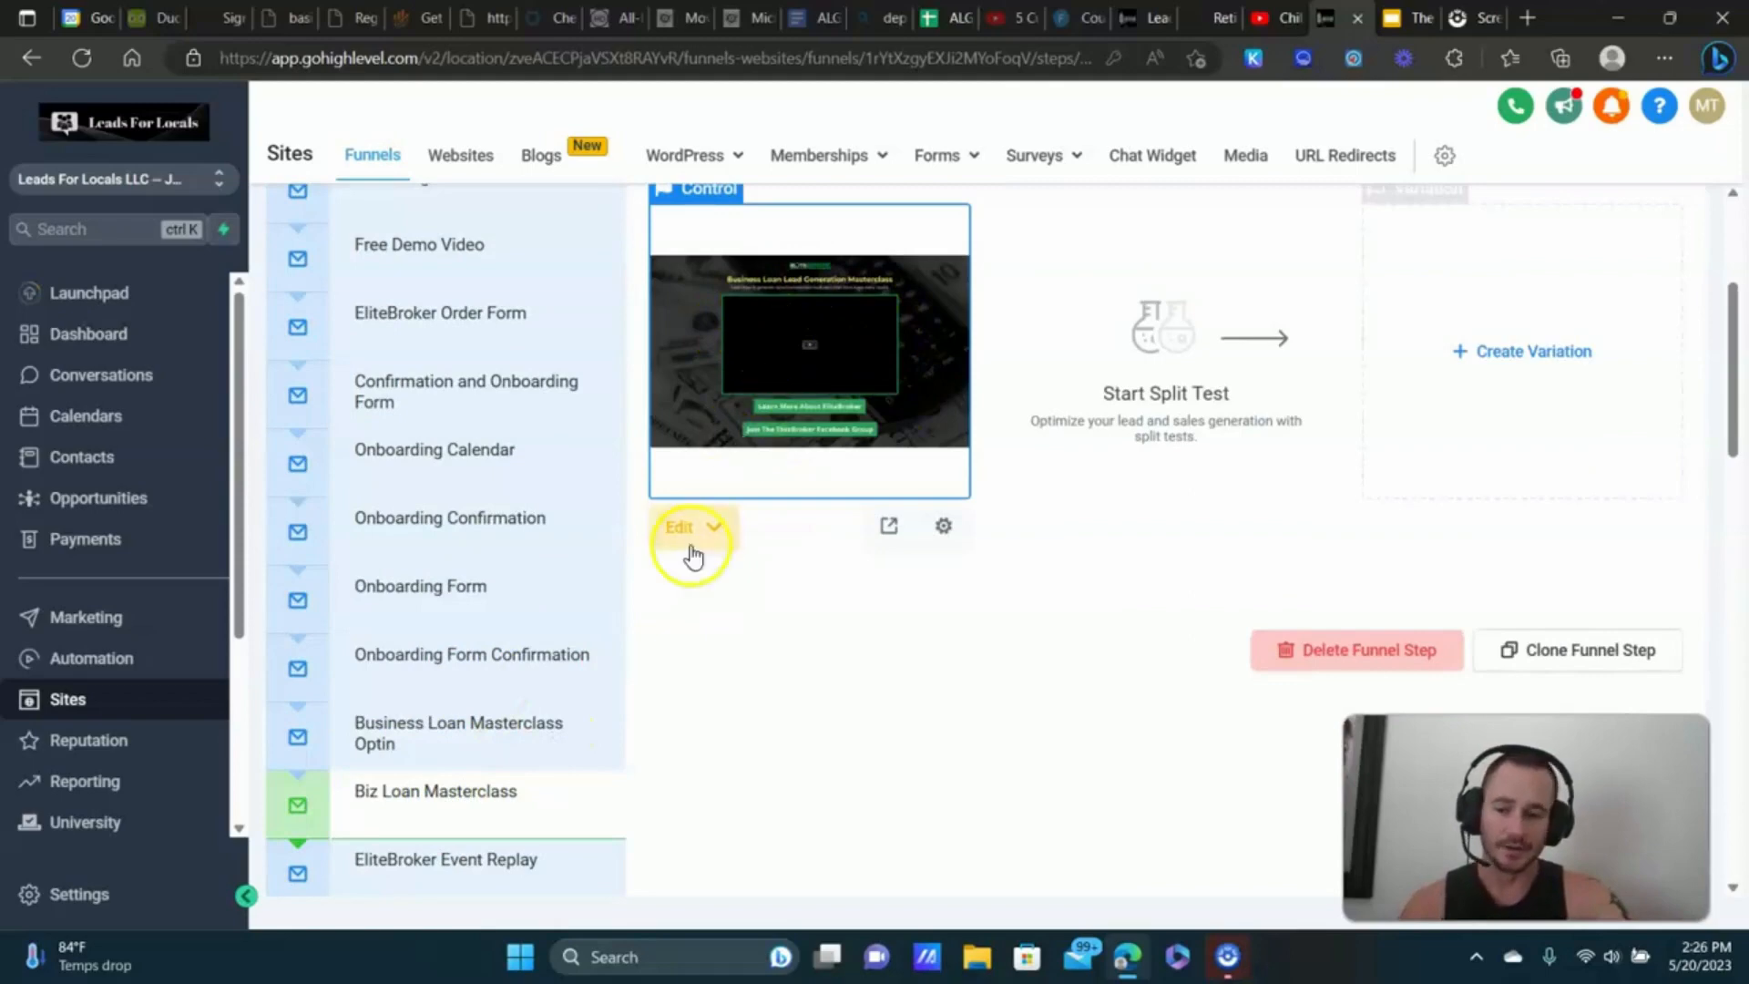
# - Open the Biz Loan Masterclass control page in the page builder and return to the funnel's step list
pyautogui.click(724, 640)
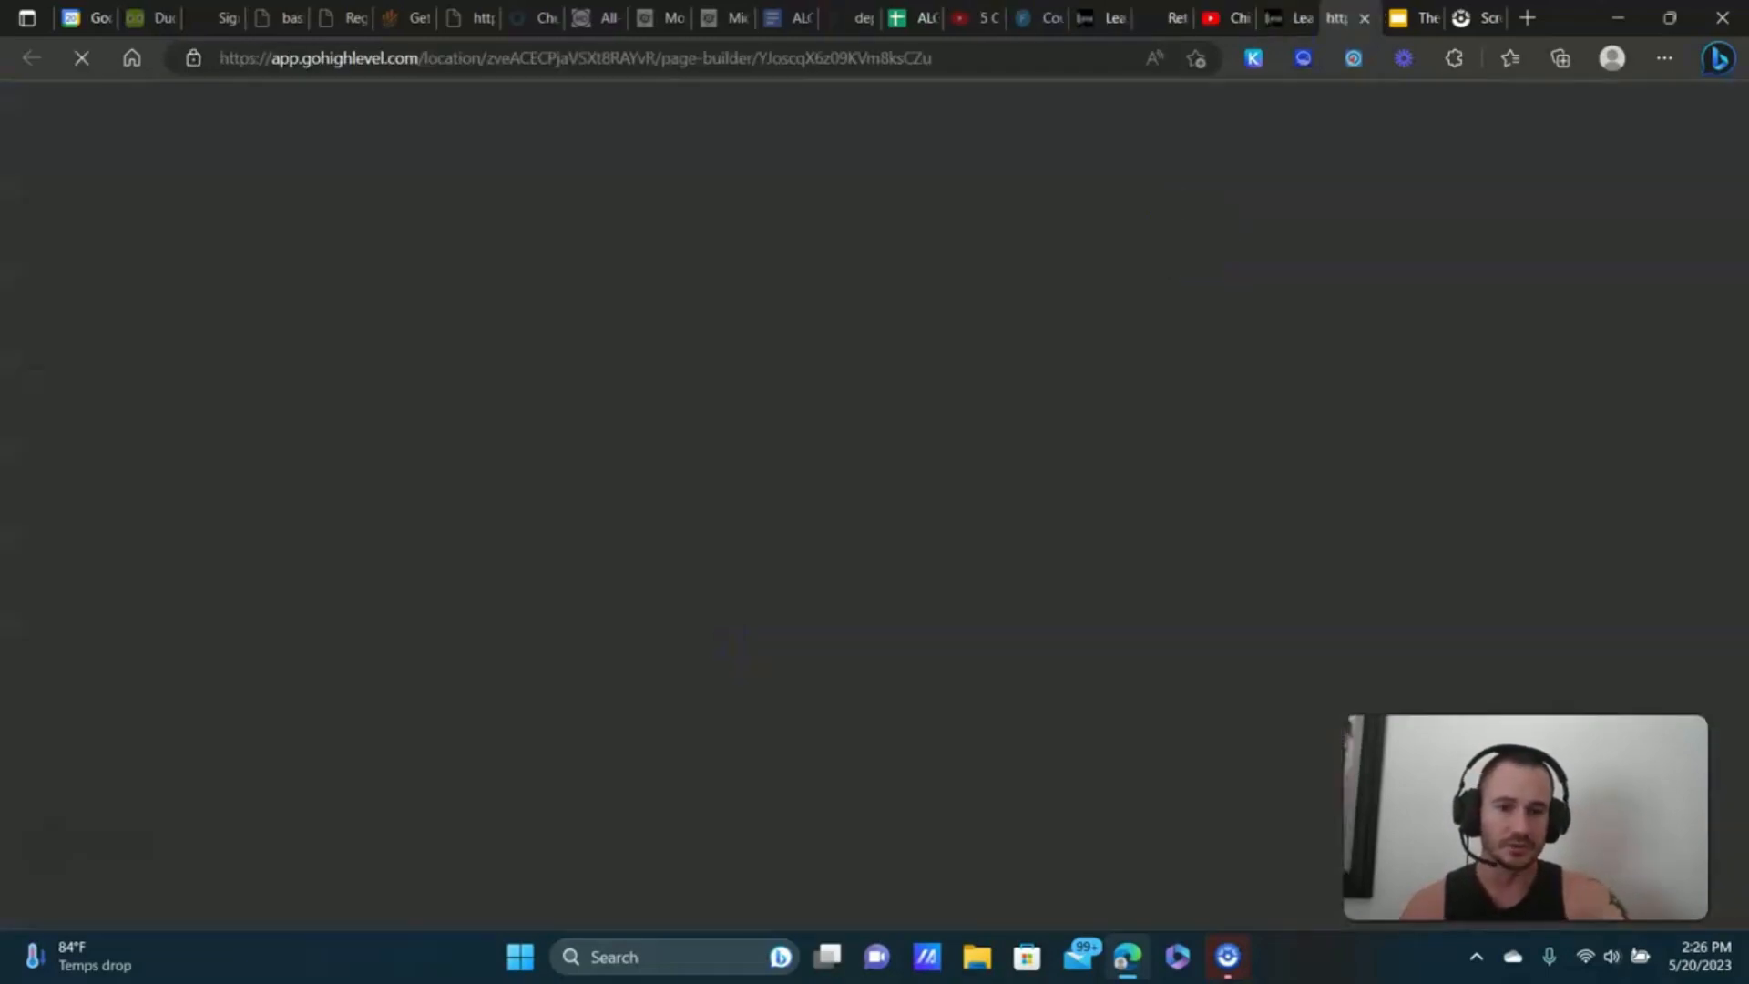
pyautogui.click(1275, 18)
pyautogui.scroll(-5, 508, 370)
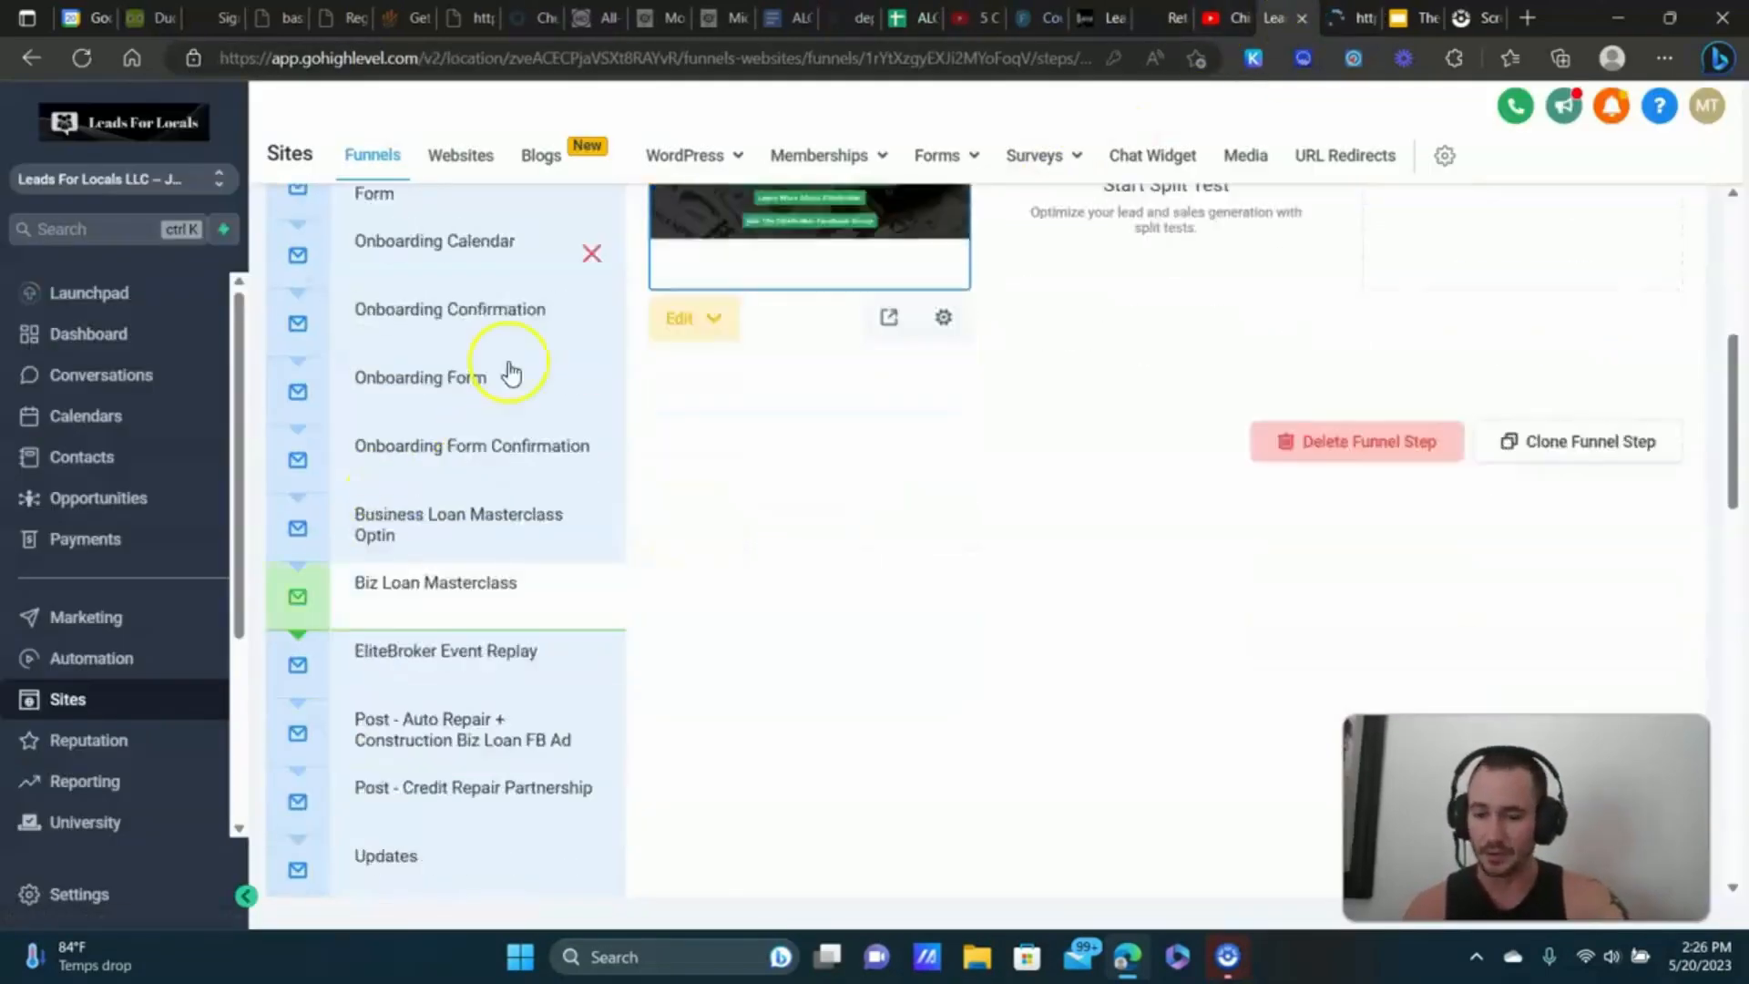
pyautogui.scroll(5, 674, 359)
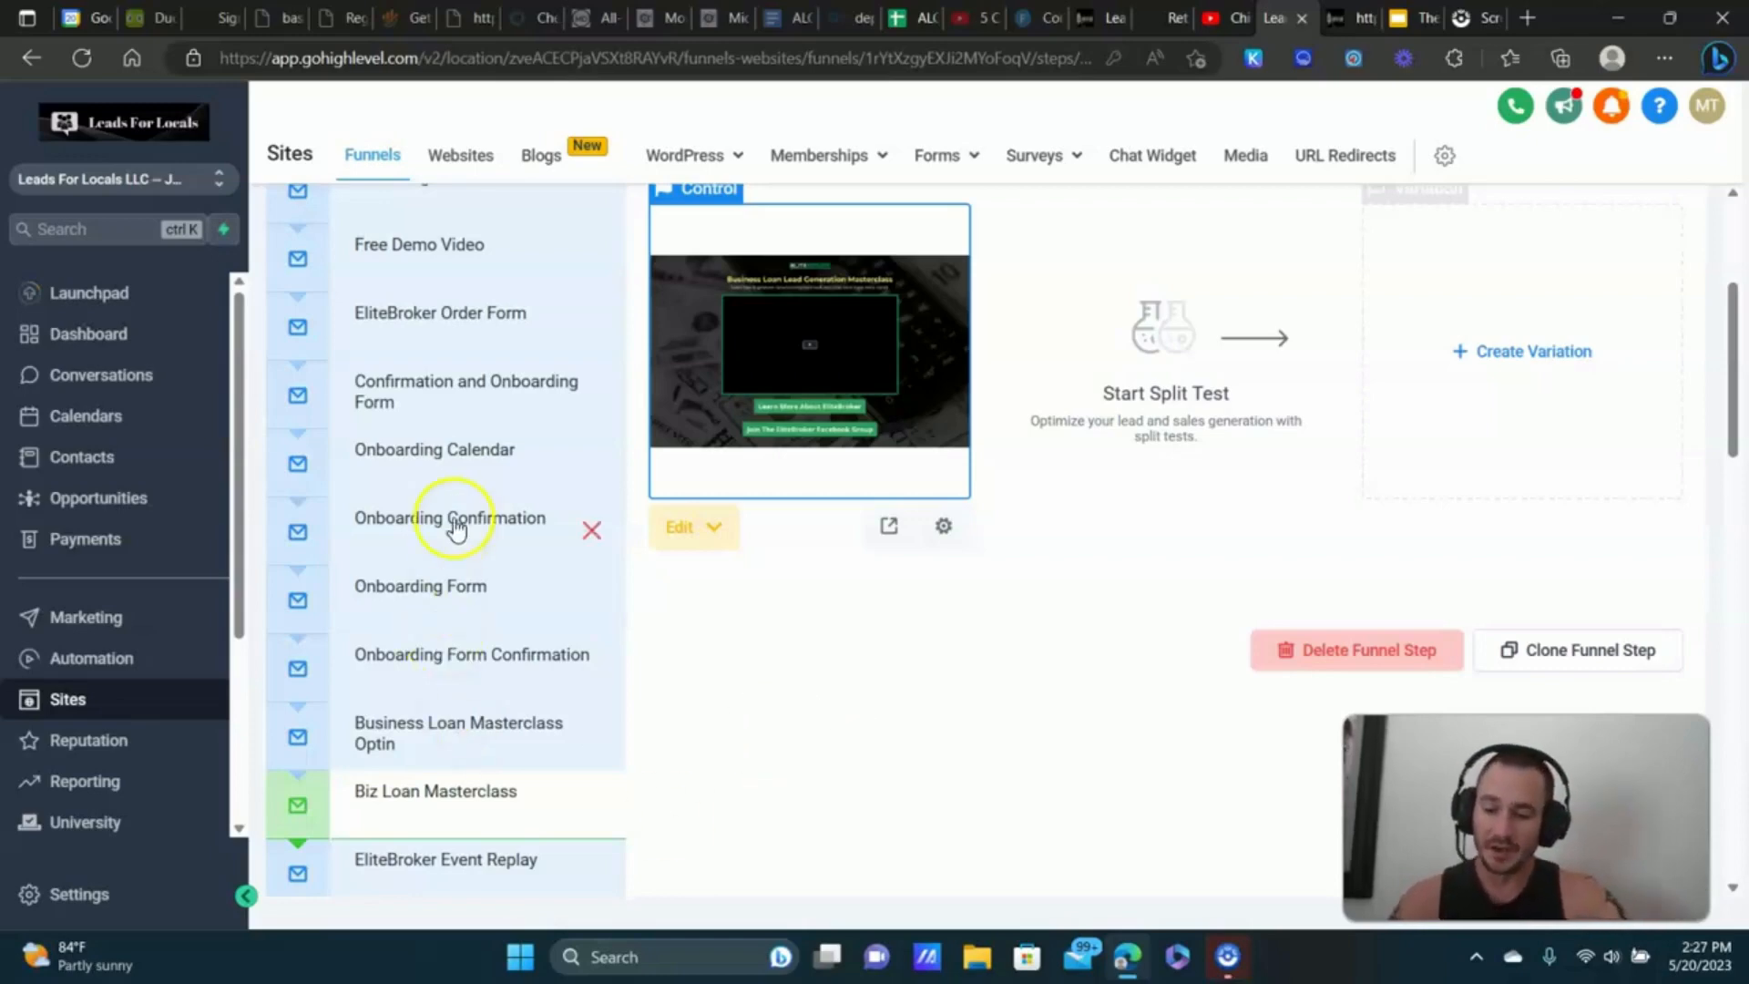
# - Select the "Post - Loan Broker Success Roadmap" funnel step and review its control page preview
pyautogui.scroll(-6, 457, 519)
pyautogui.scroll(-6, 461, 476)
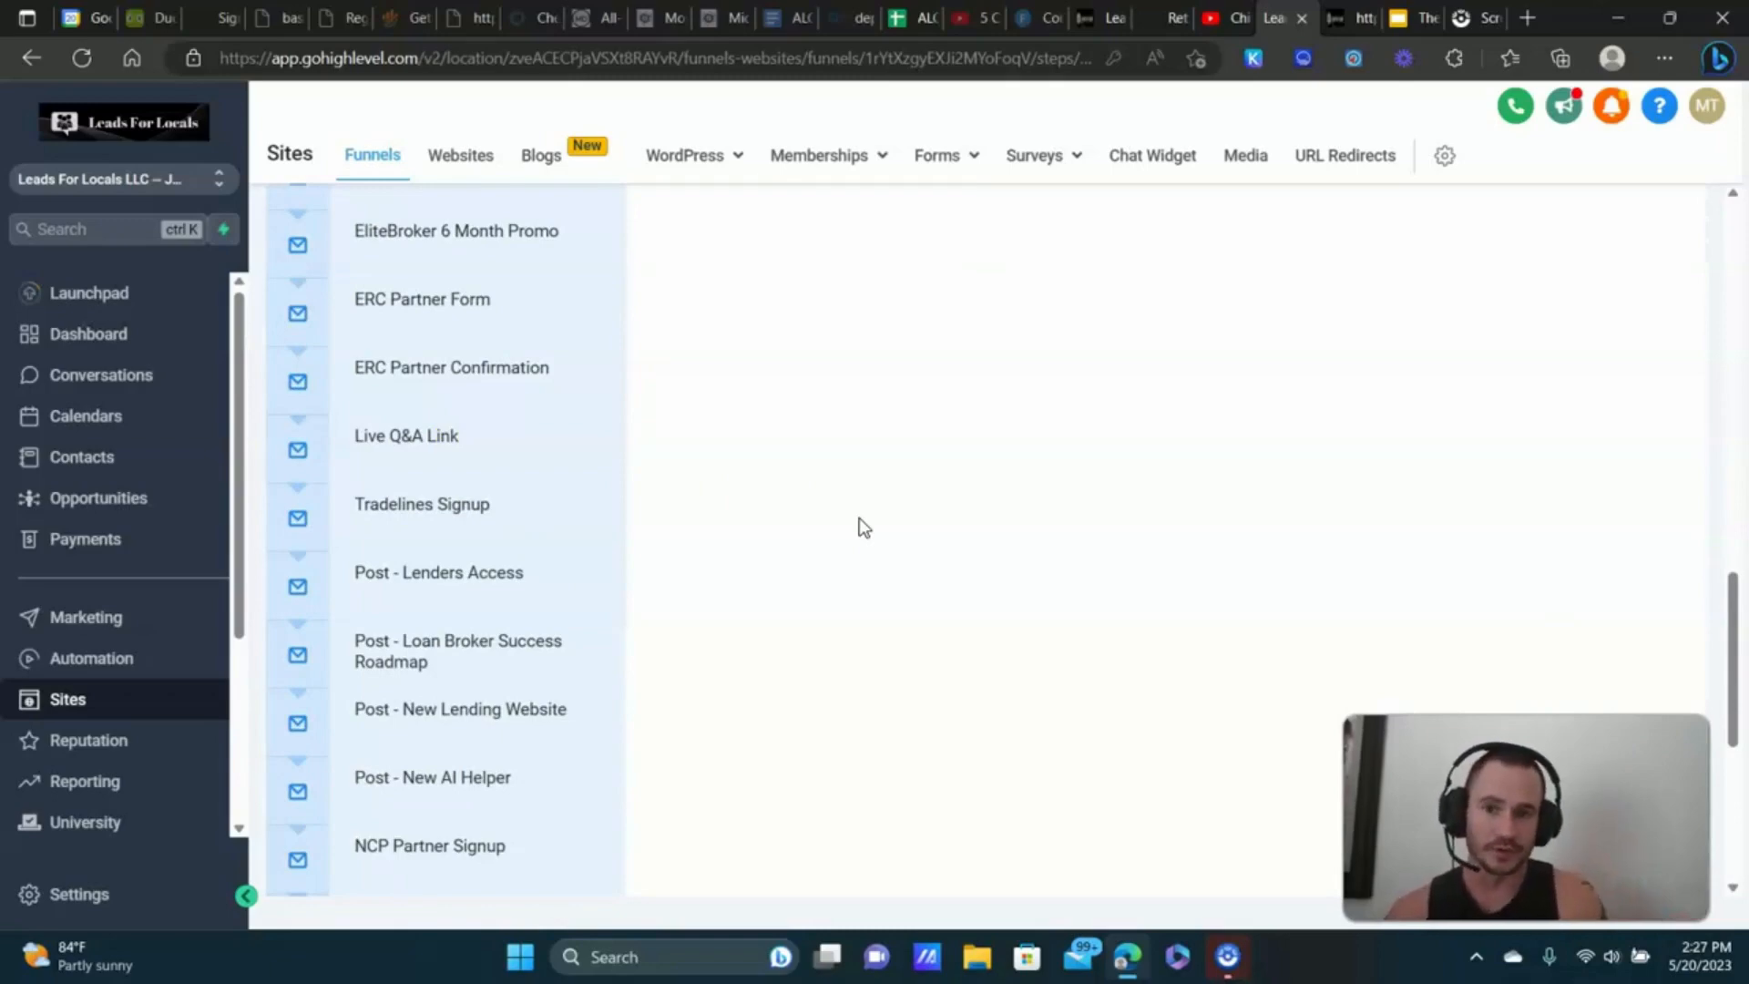
pyautogui.scroll(-2, 559, 500)
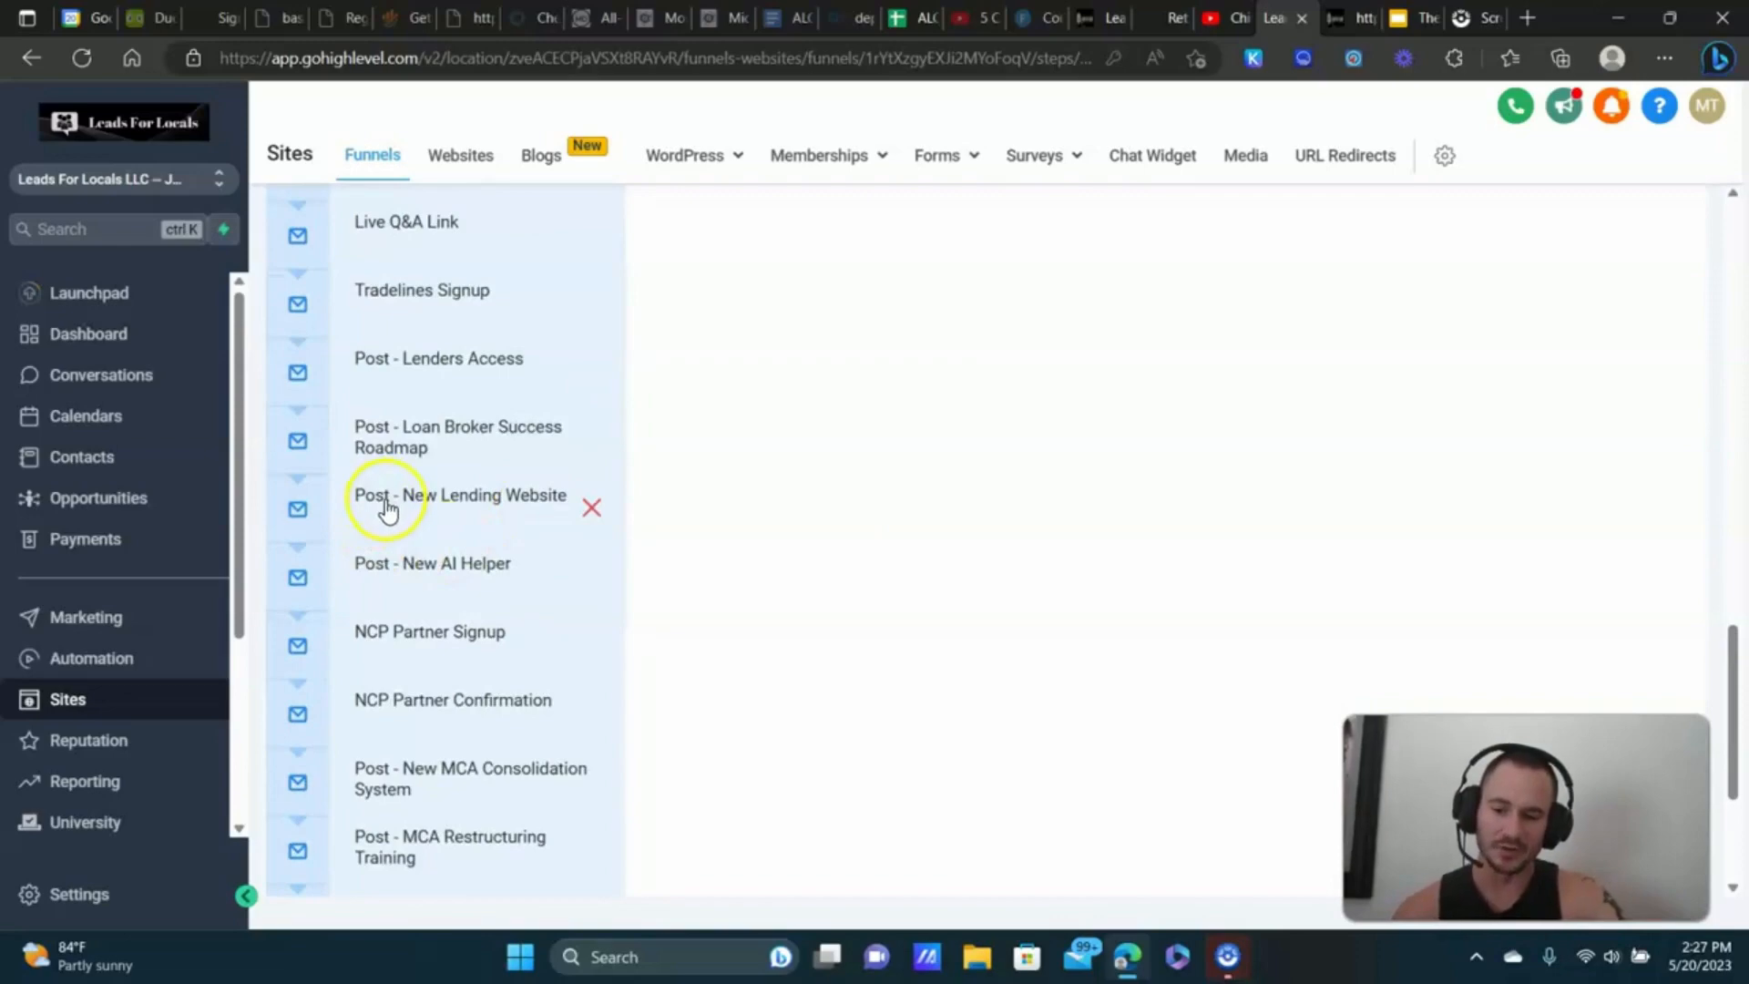
pyautogui.click(430, 432)
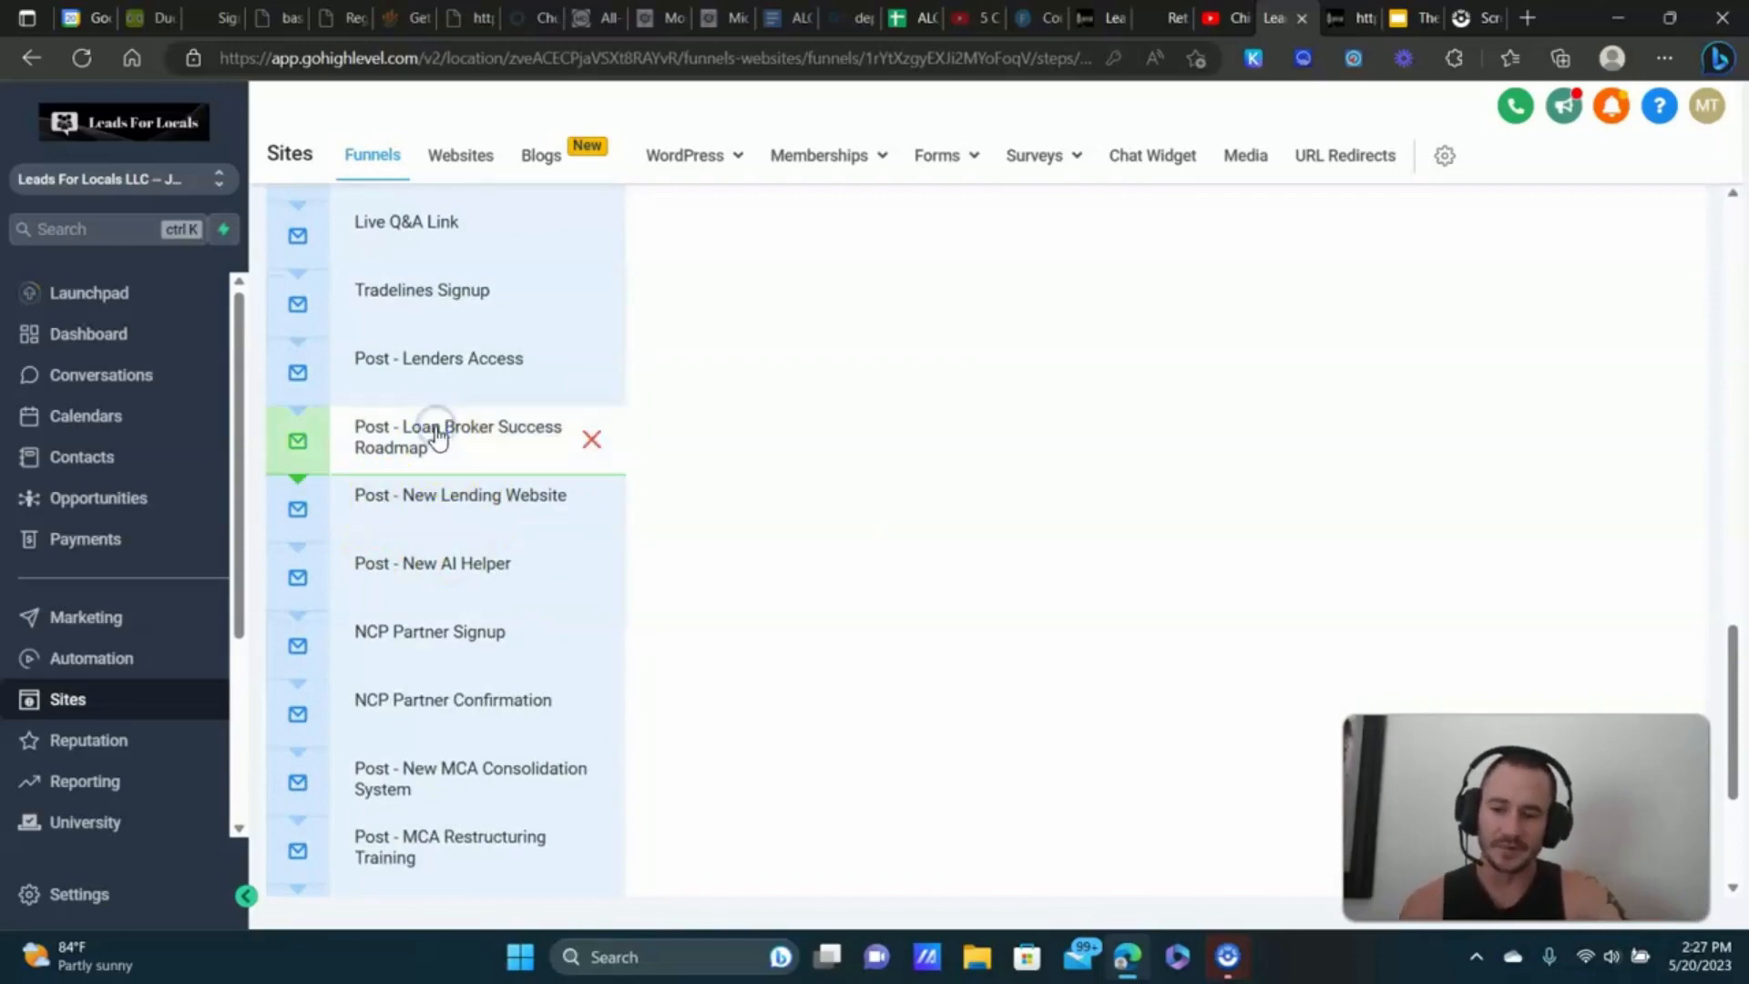
pyautogui.scroll(2, 831, 531)
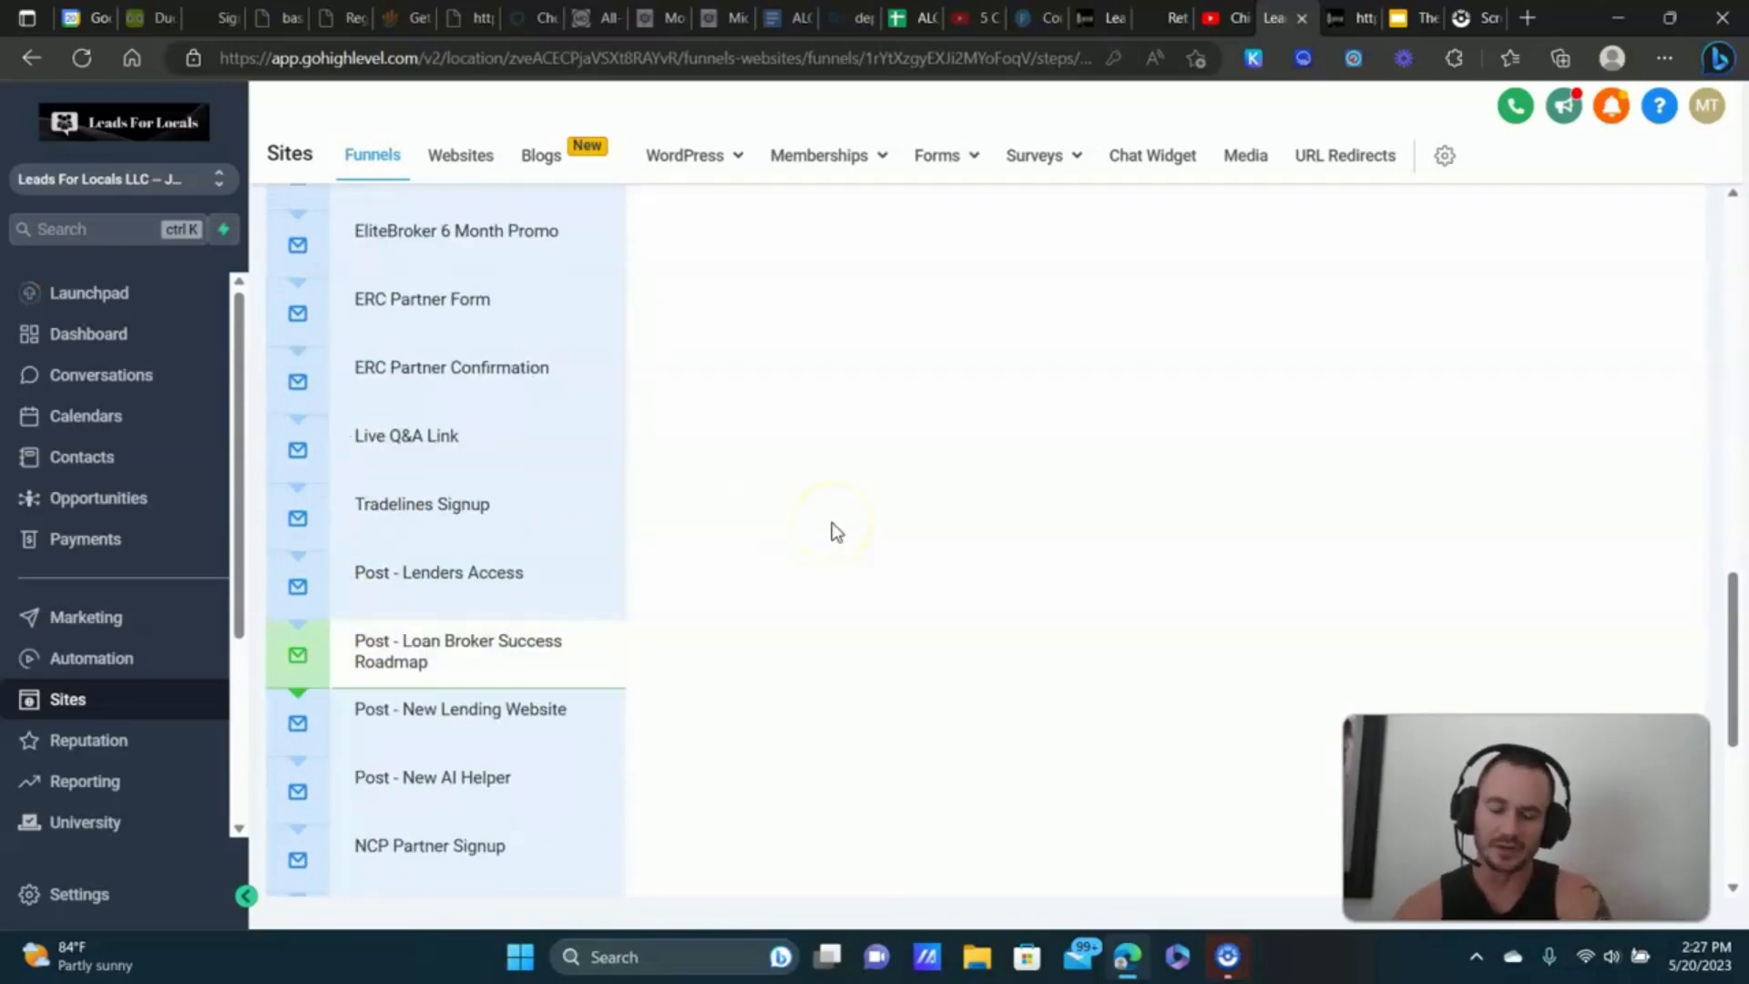
pyautogui.scroll(10, 832, 531)
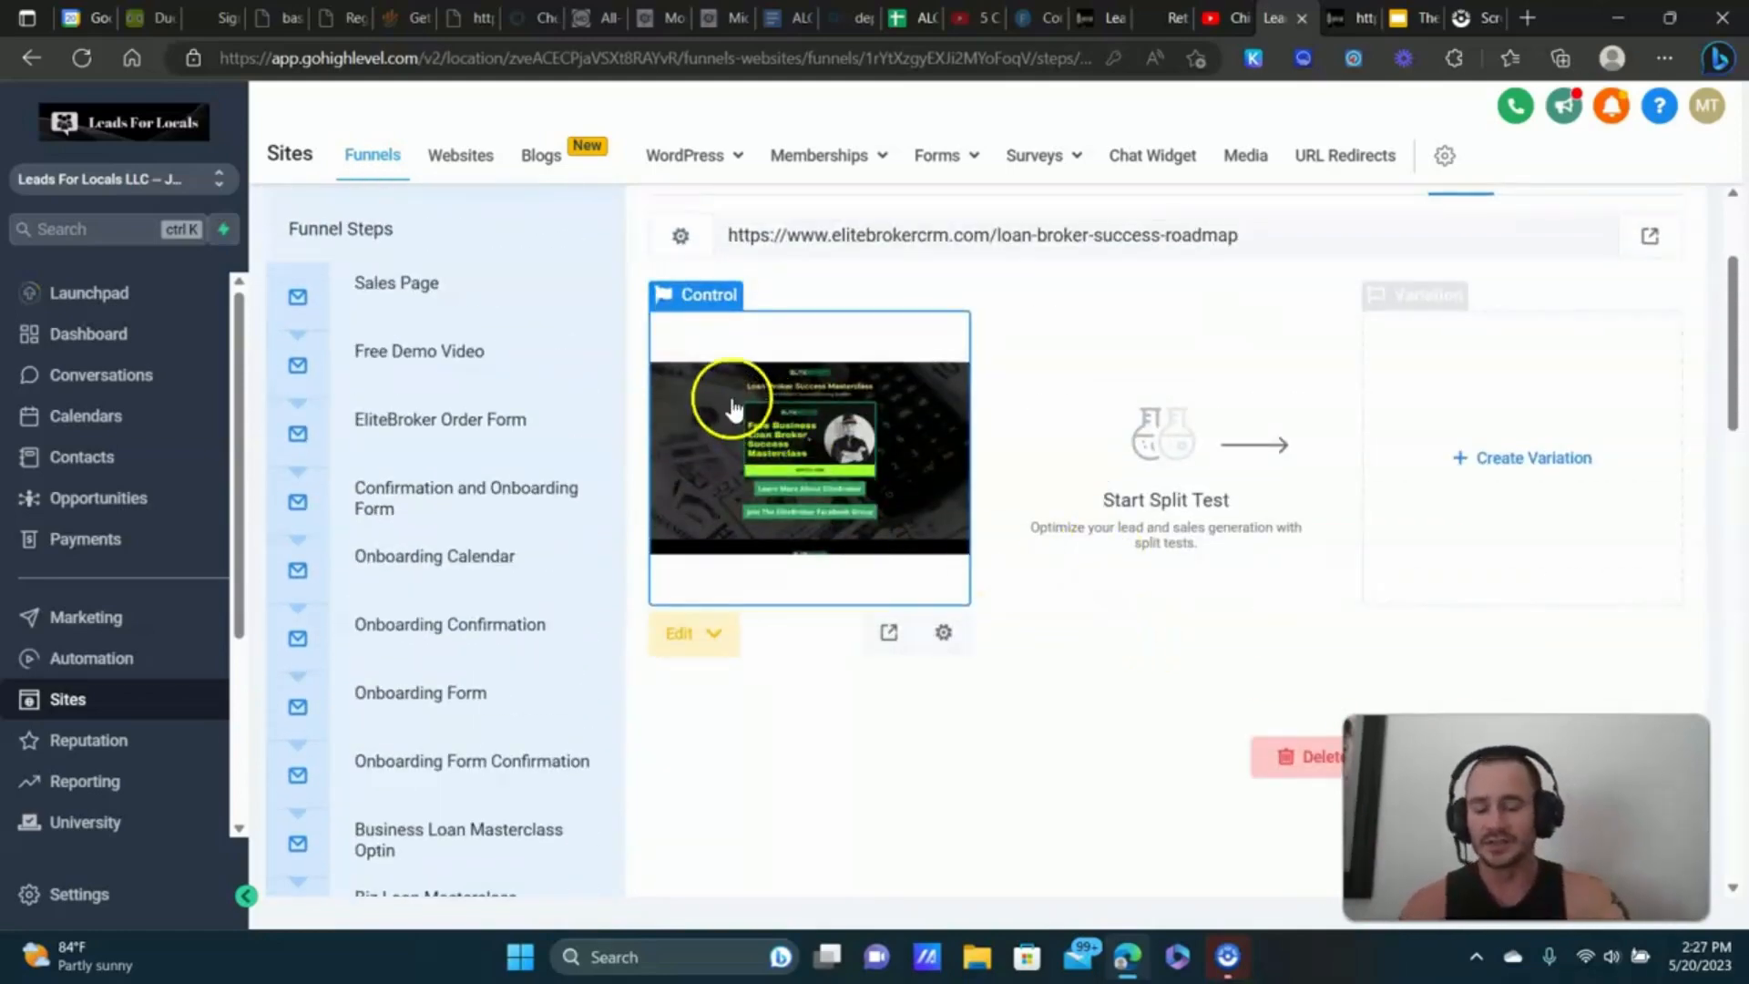
pyautogui.scroll(-2, 531, 504)
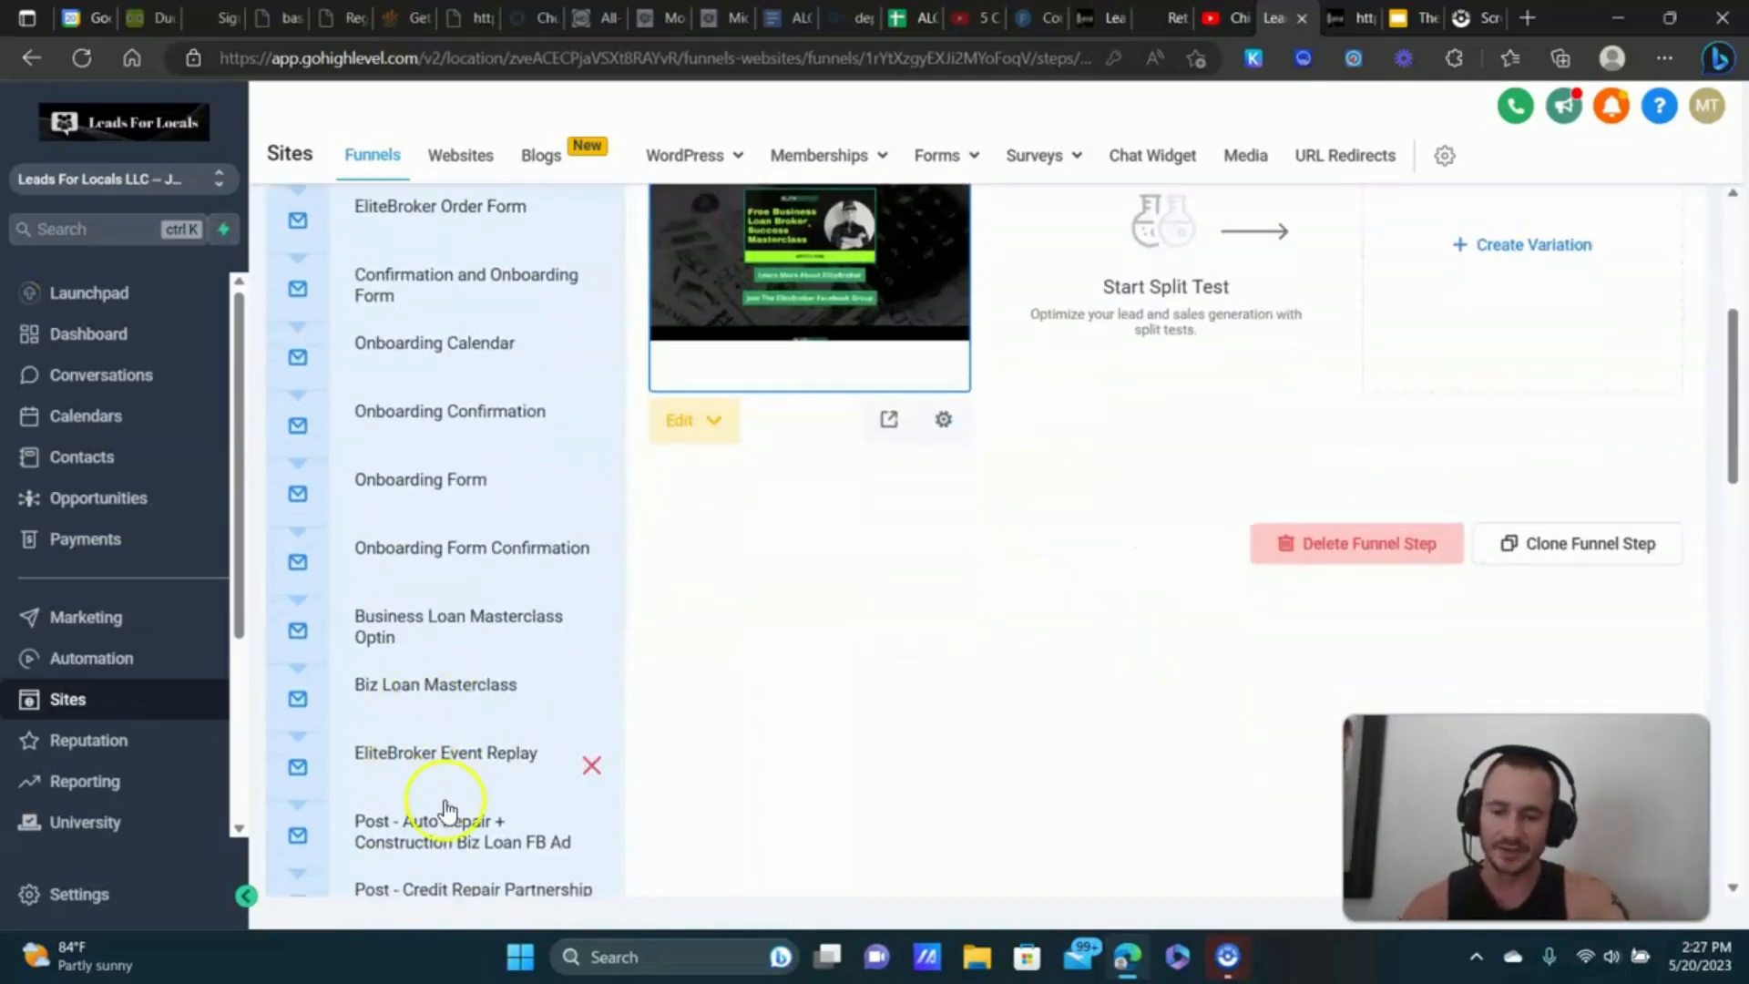
pyautogui.scroll(-3, 451, 756)
pyautogui.scroll(2, 551, 609)
pyautogui.scroll(4, 555, 605)
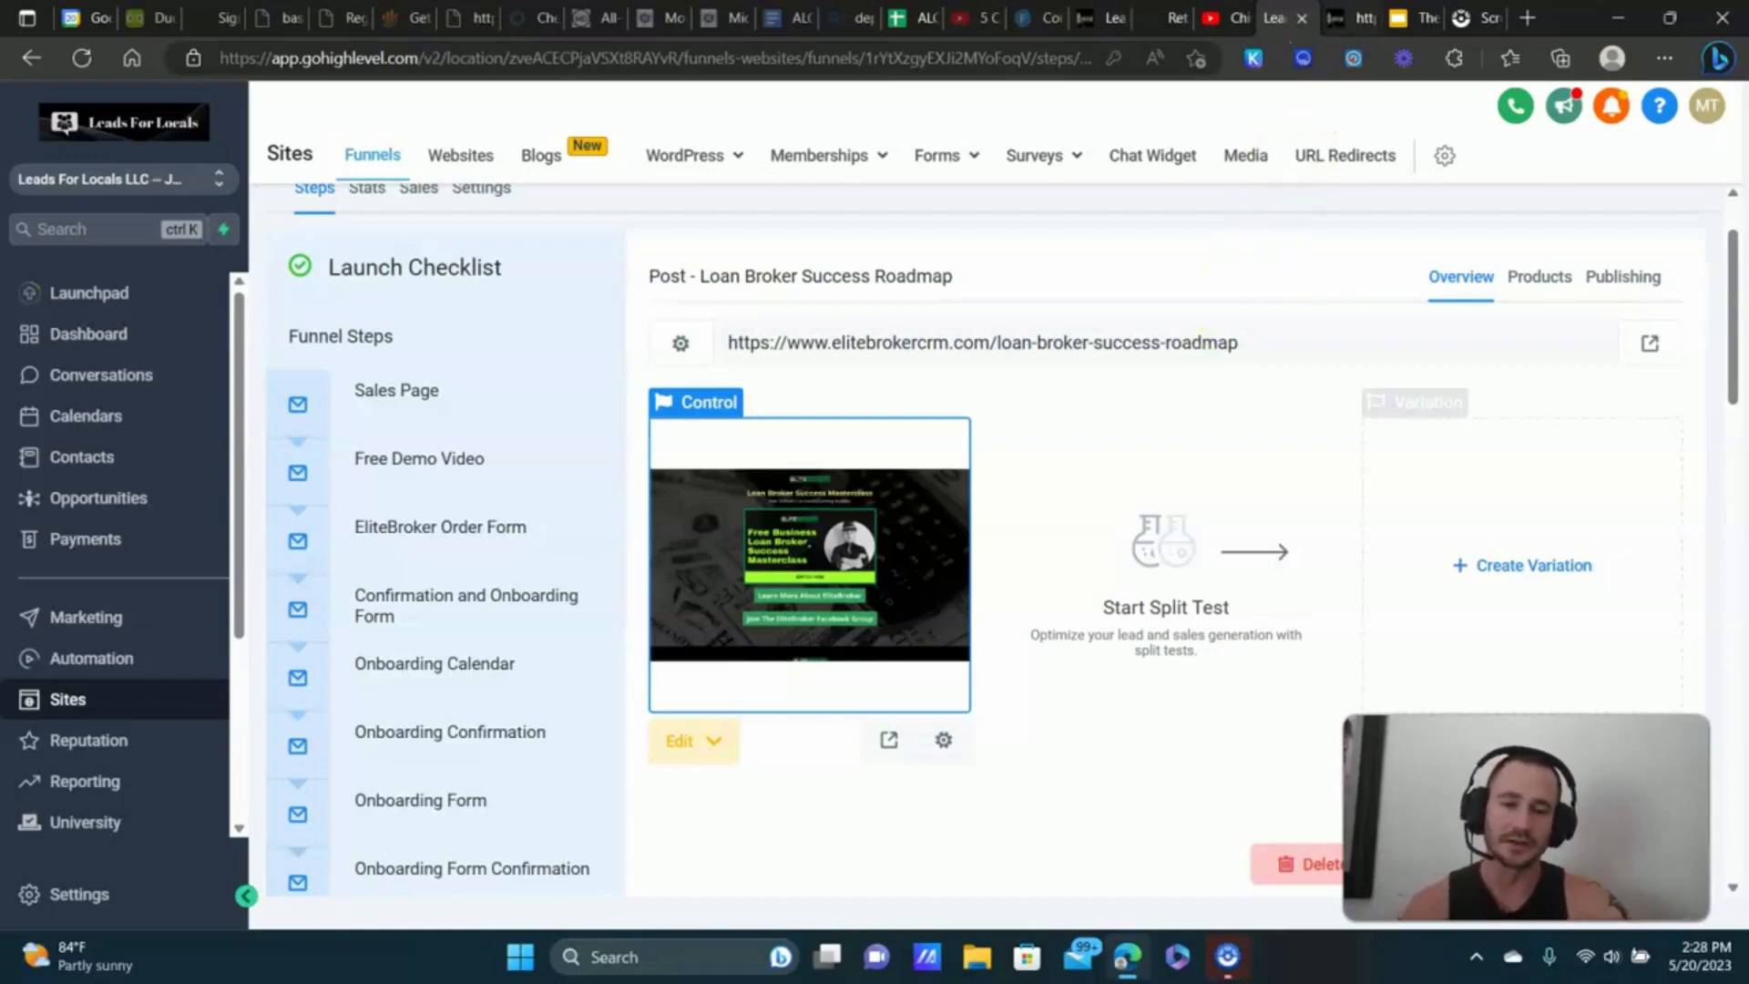
# - Switch to the page builder and select the video element beneath the Business Loan Lead Generation Masterclass heading
pyautogui.click(1356, 18)
pyautogui.scroll(-1, 523, 351)
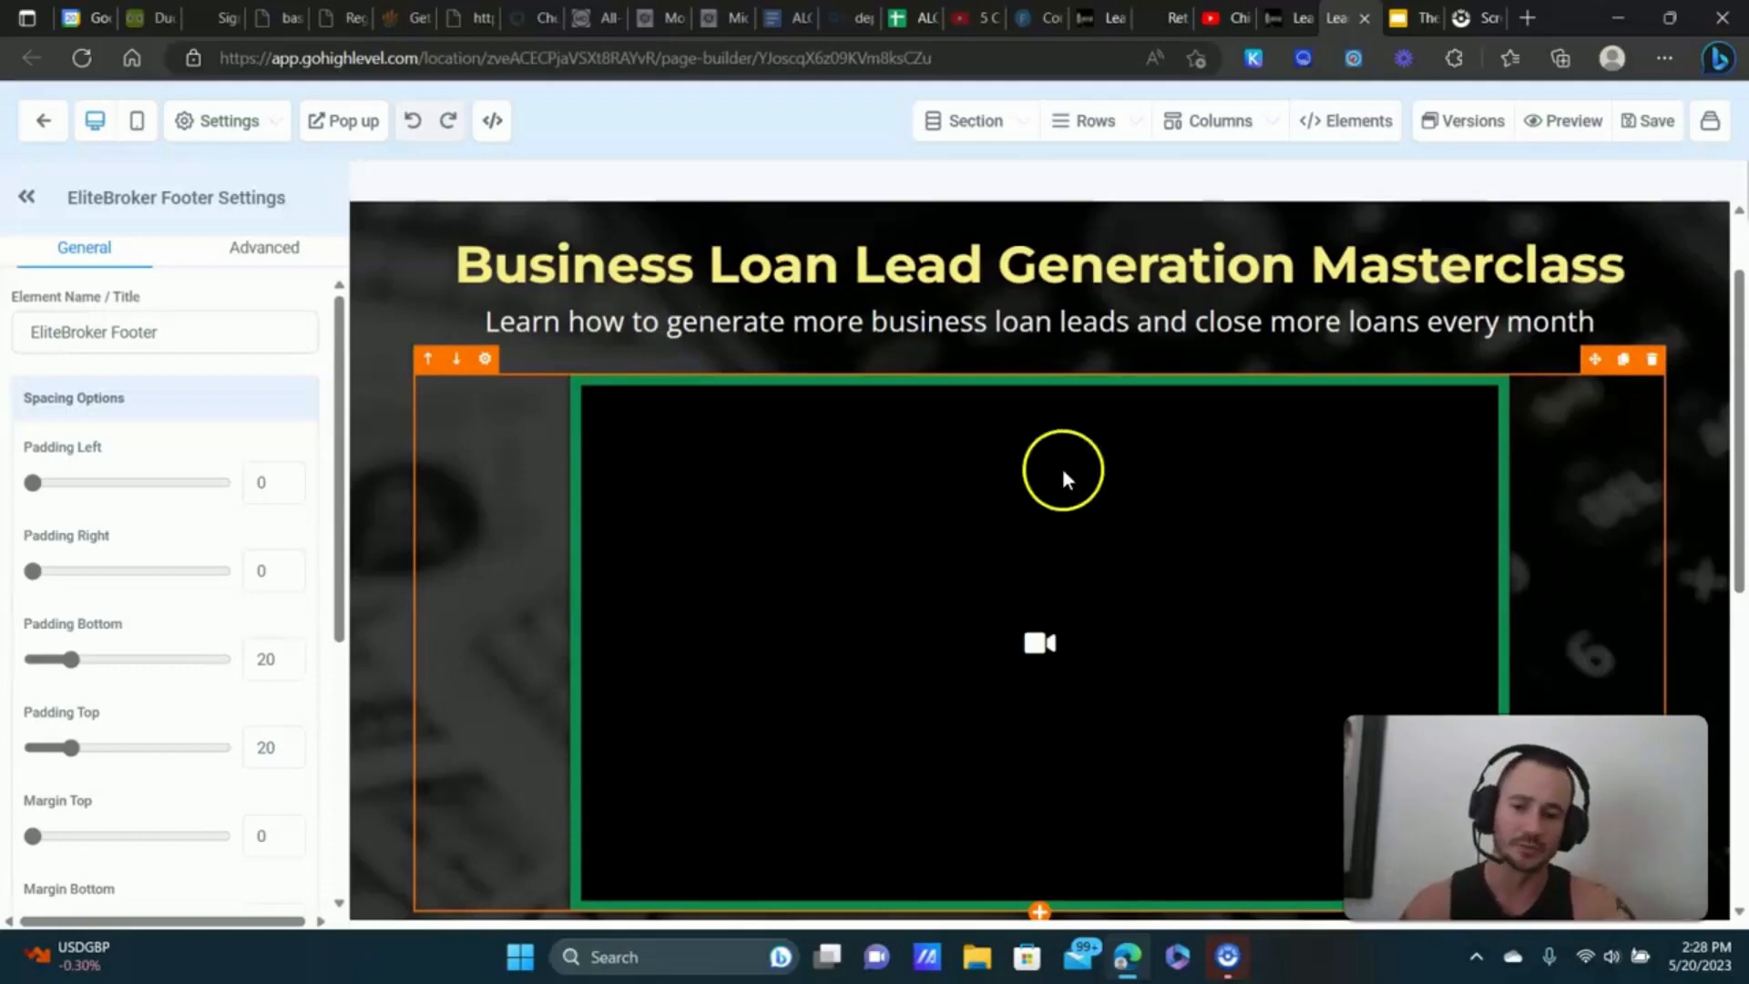
pyautogui.scroll(-1, 958, 358)
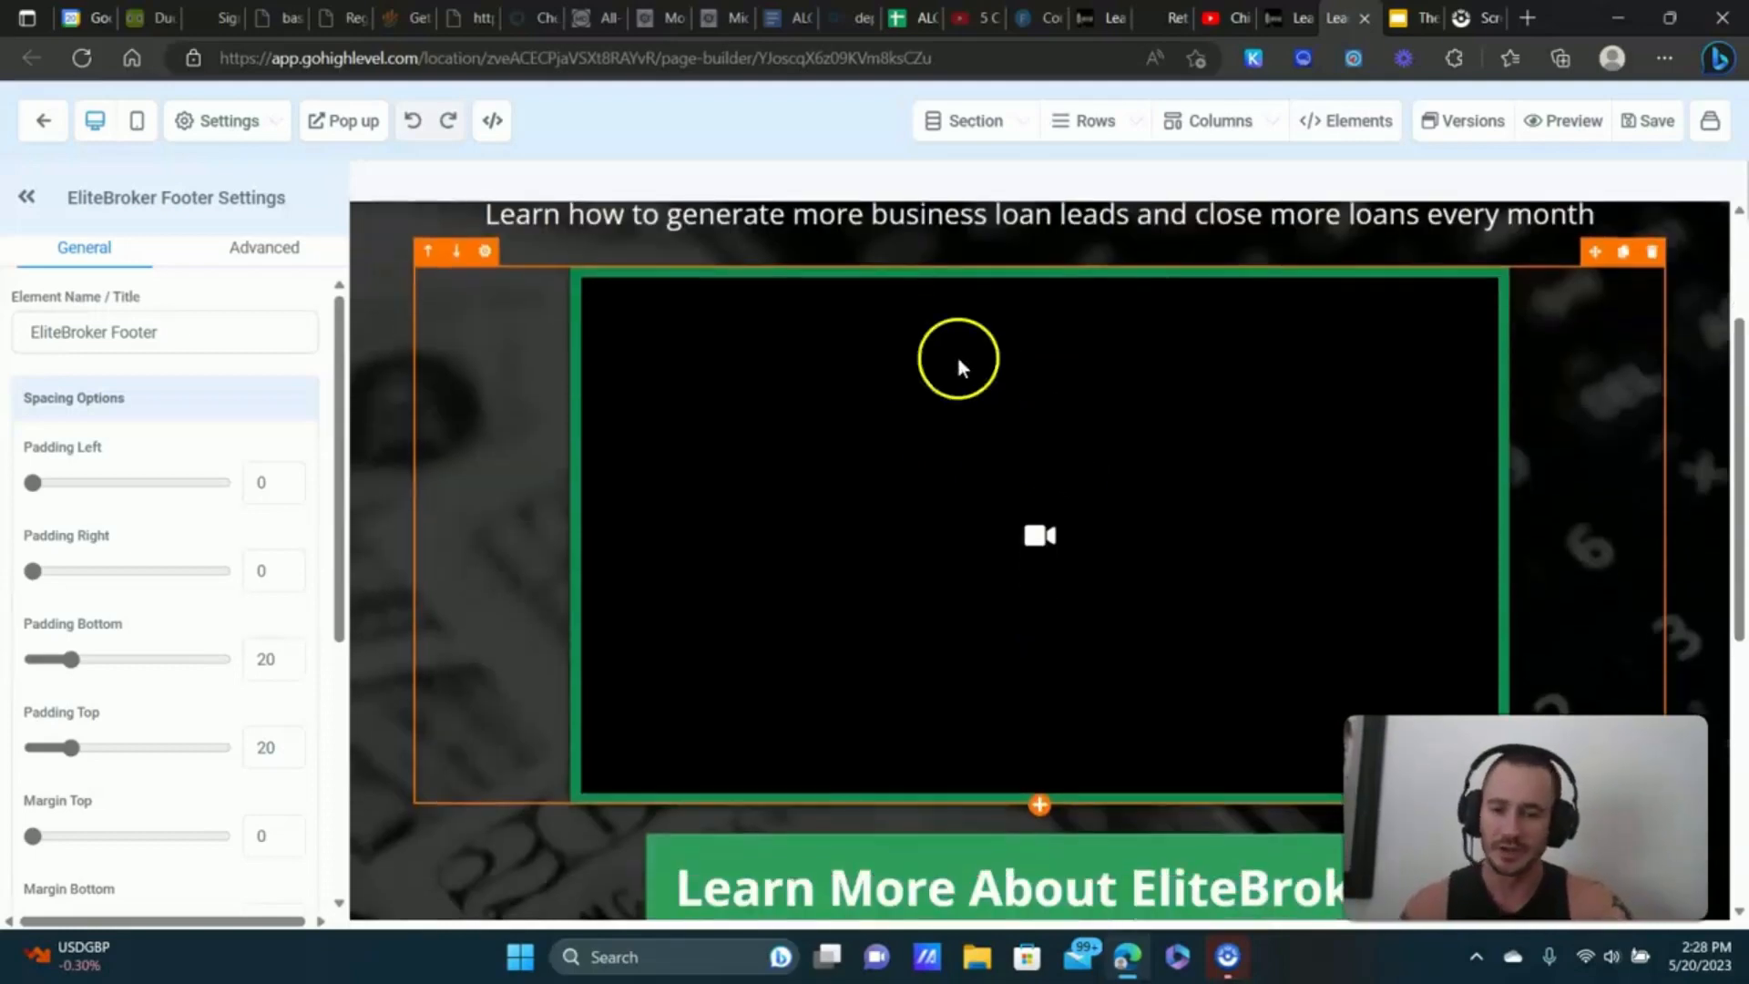
pyautogui.click(907, 403)
# - Look up the Video element in the library of addable page elements and return to the existing video
pyautogui.click(1385, 121)
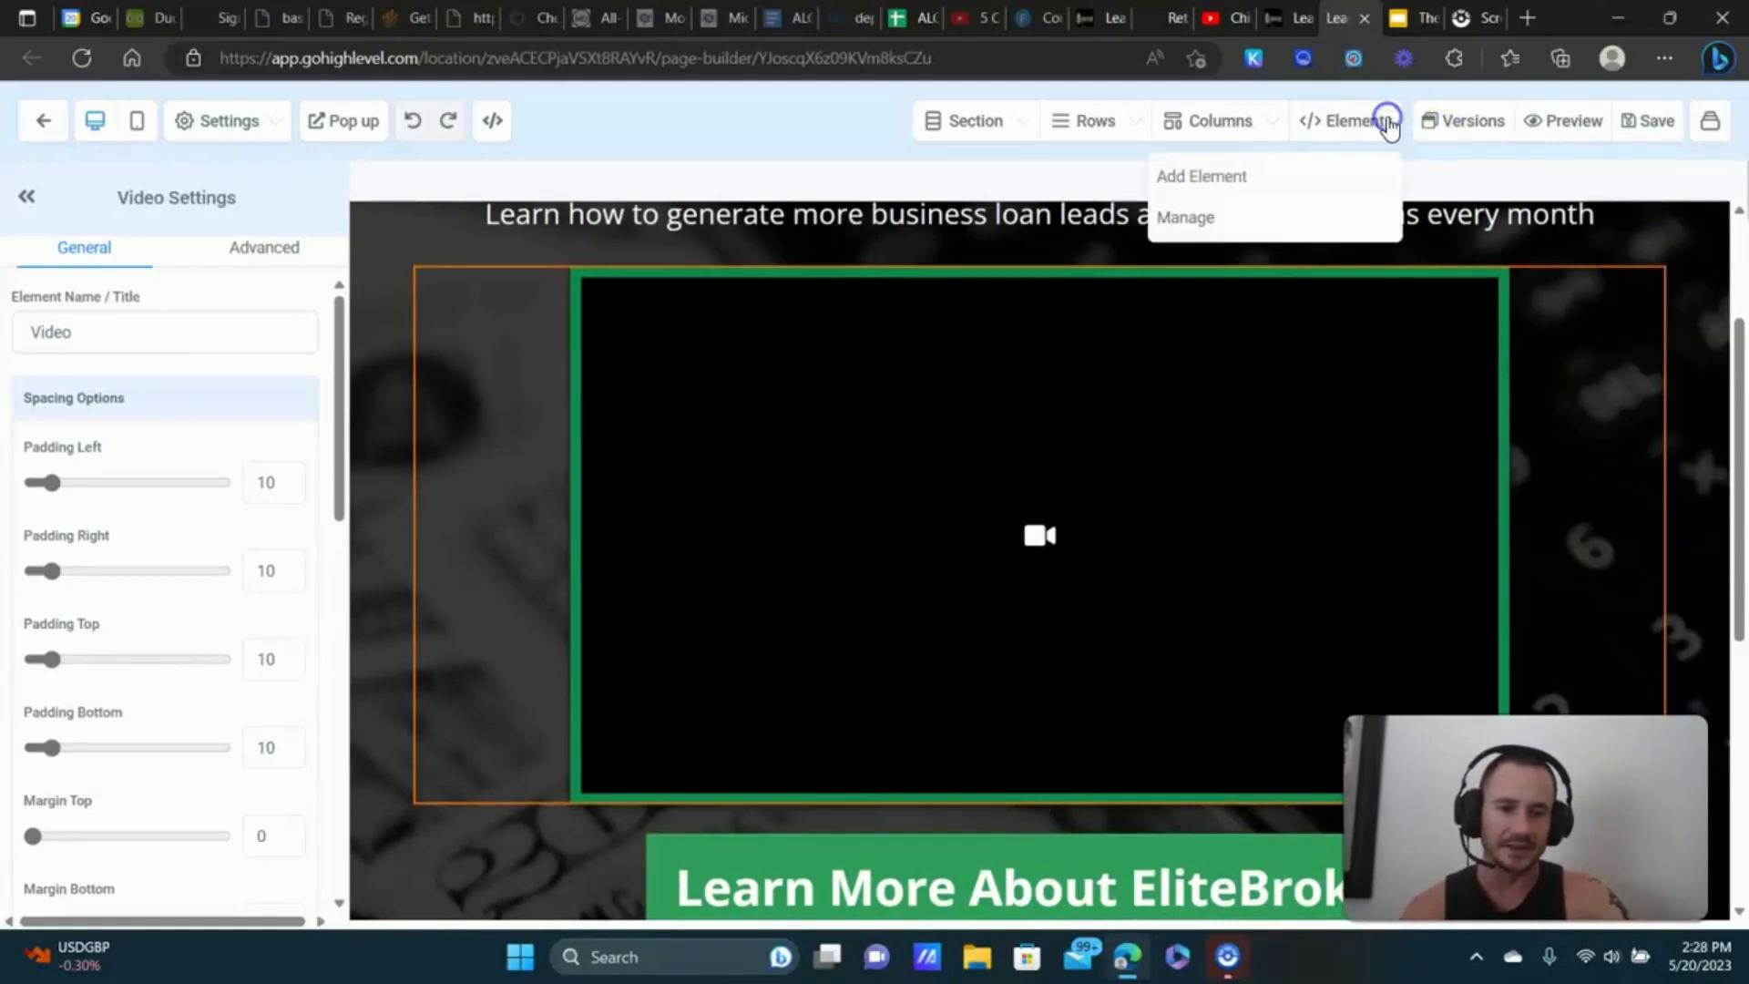
pyautogui.click(1204, 178)
pyautogui.scroll(-7, 1413, 365)
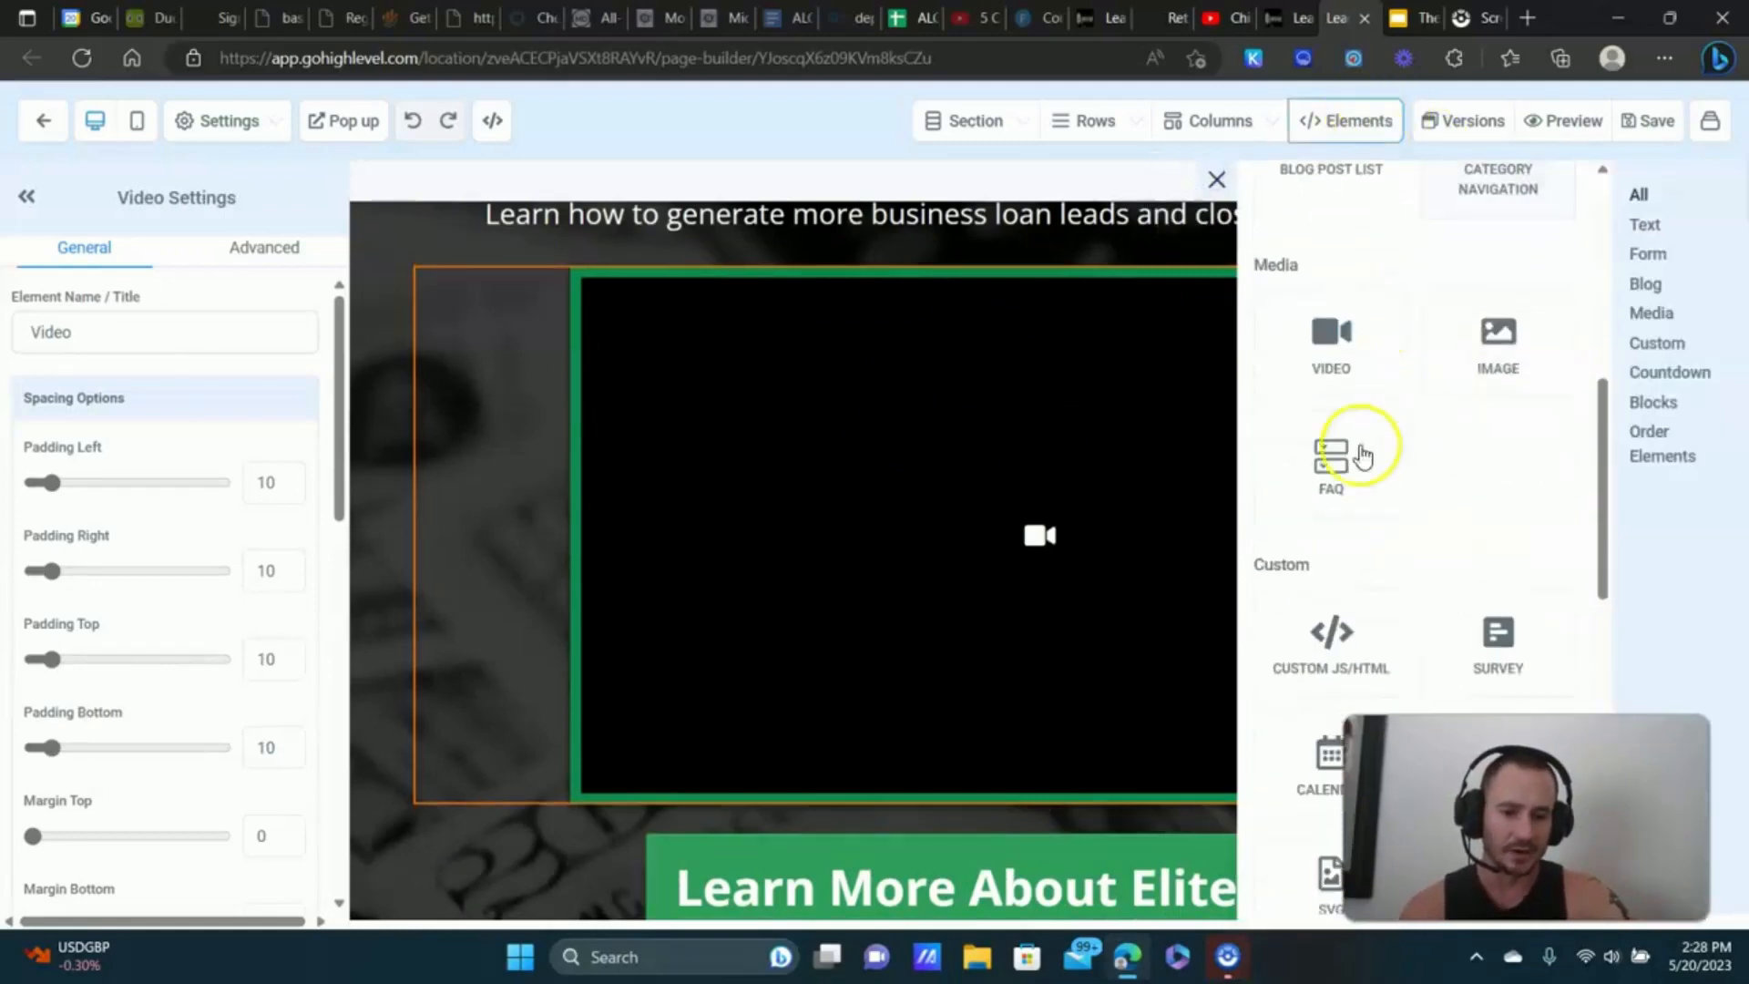
pyautogui.click(1079, 389)
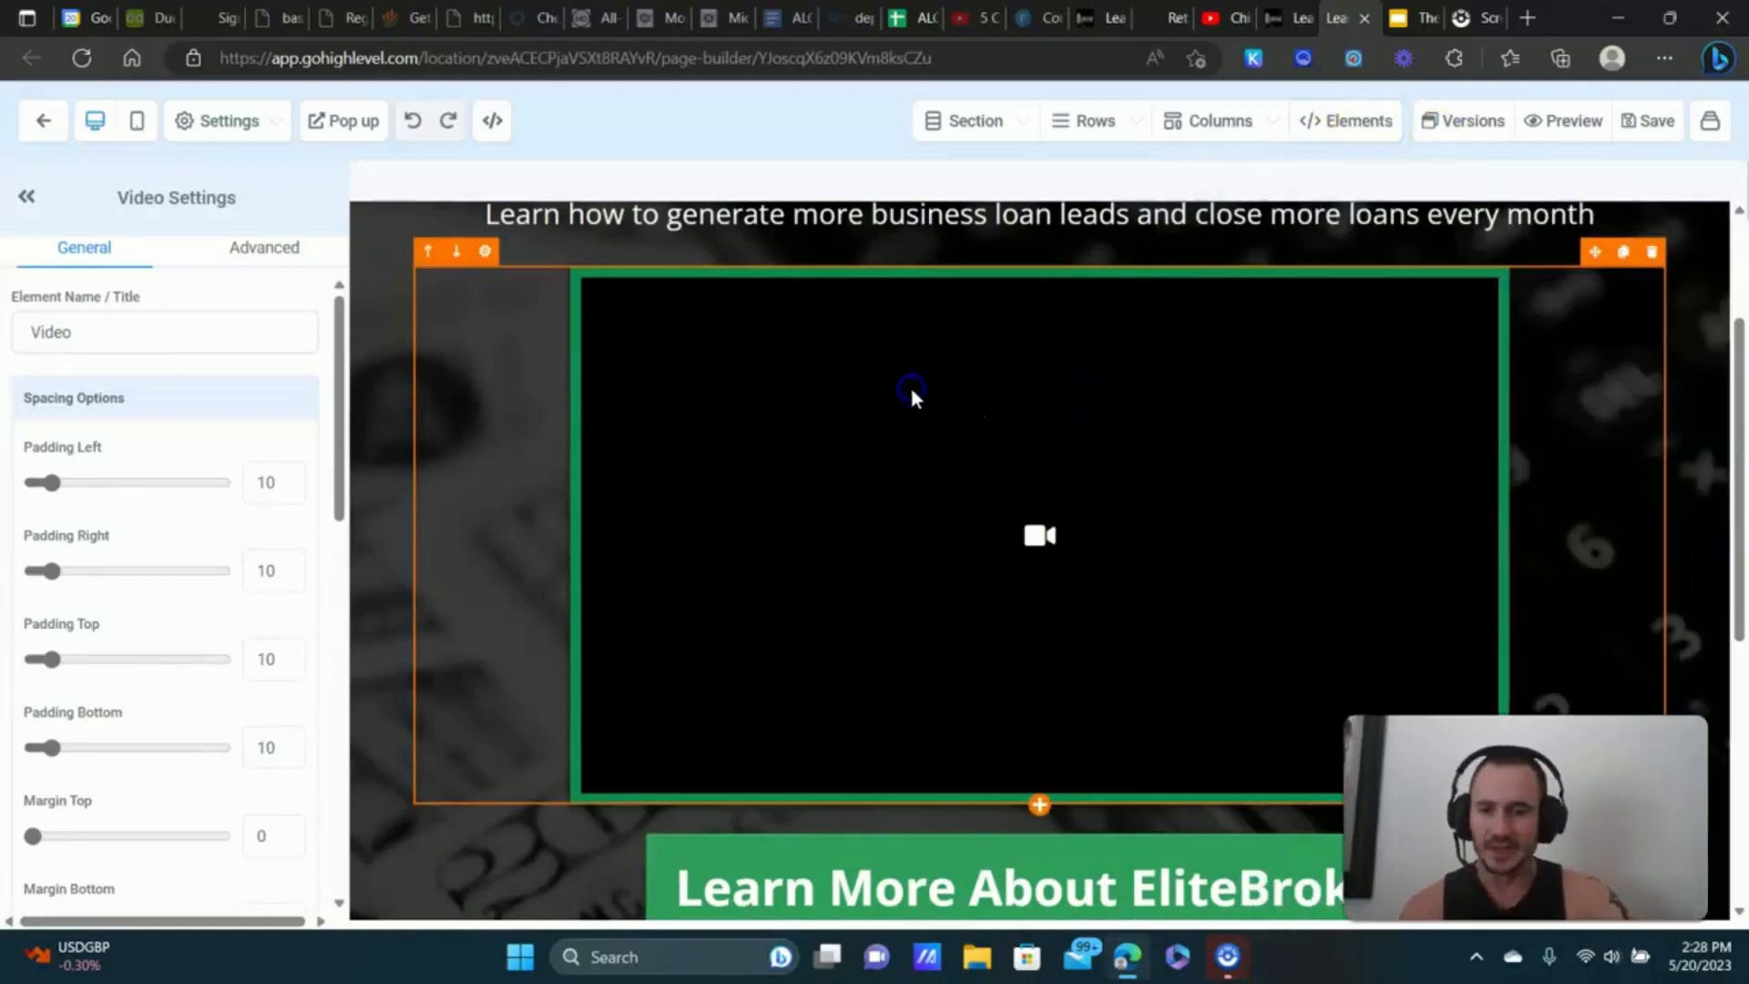
# - Review the masterclass video's settings, including the available video type options
pyautogui.scroll(-10, 146, 479)
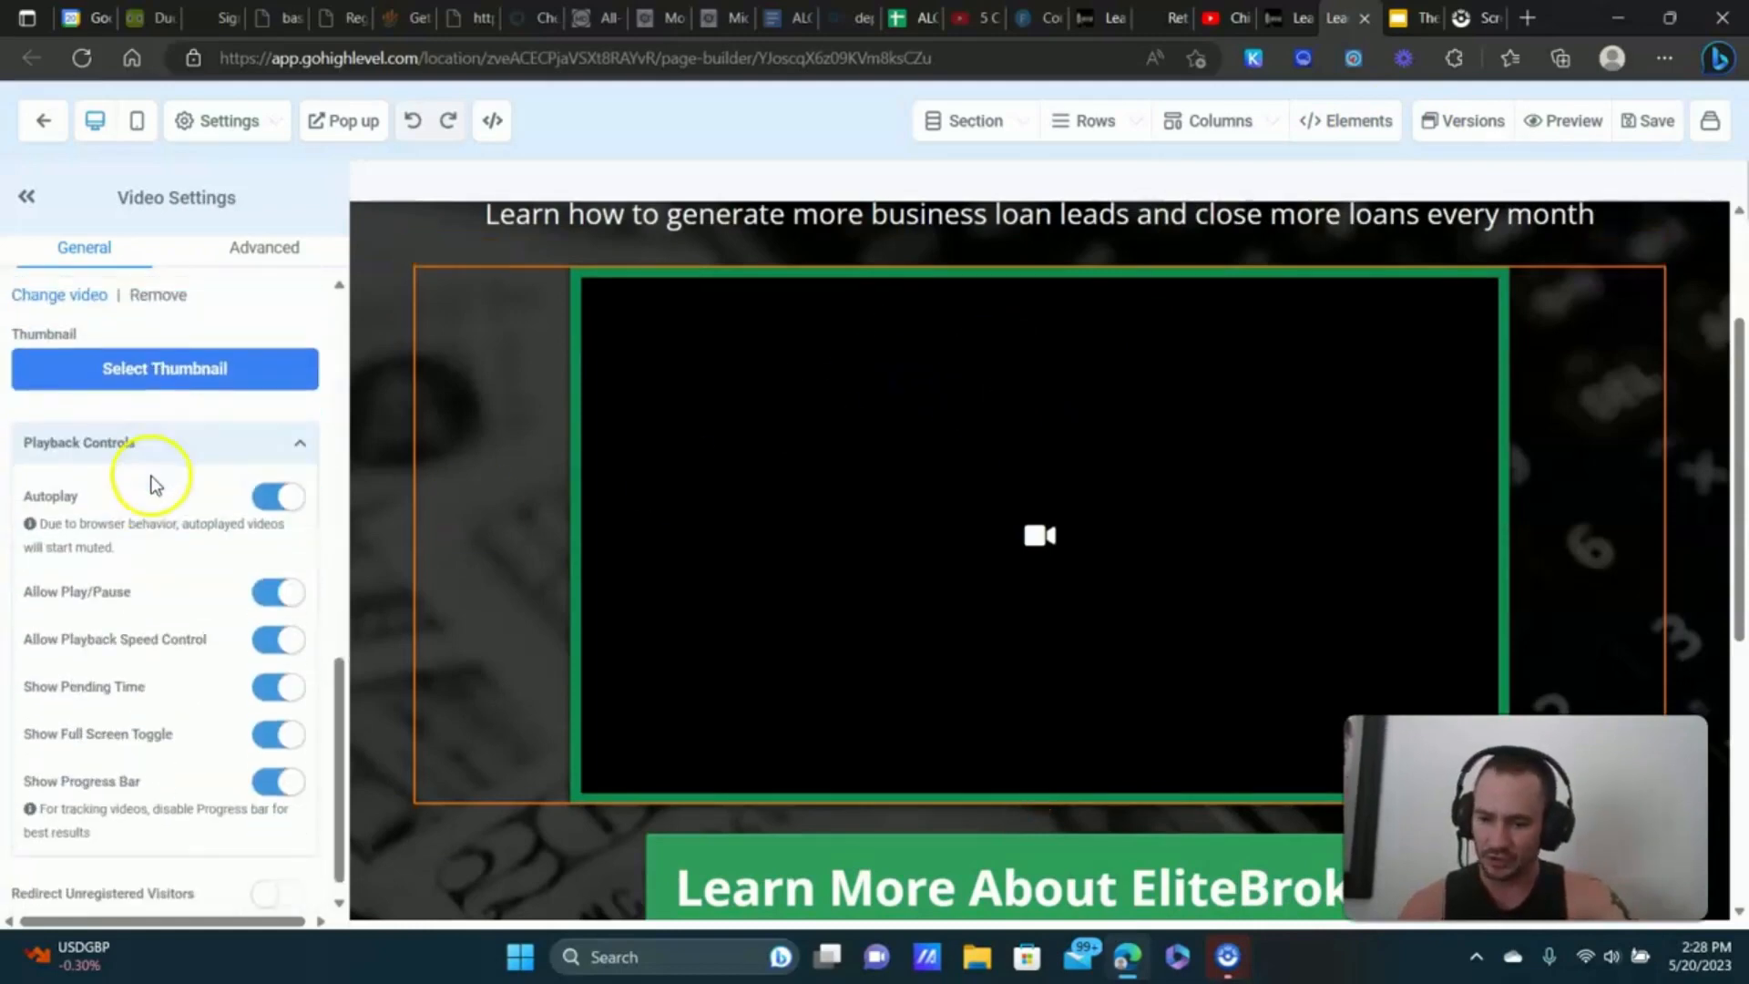
pyautogui.scroll(3, 176, 379)
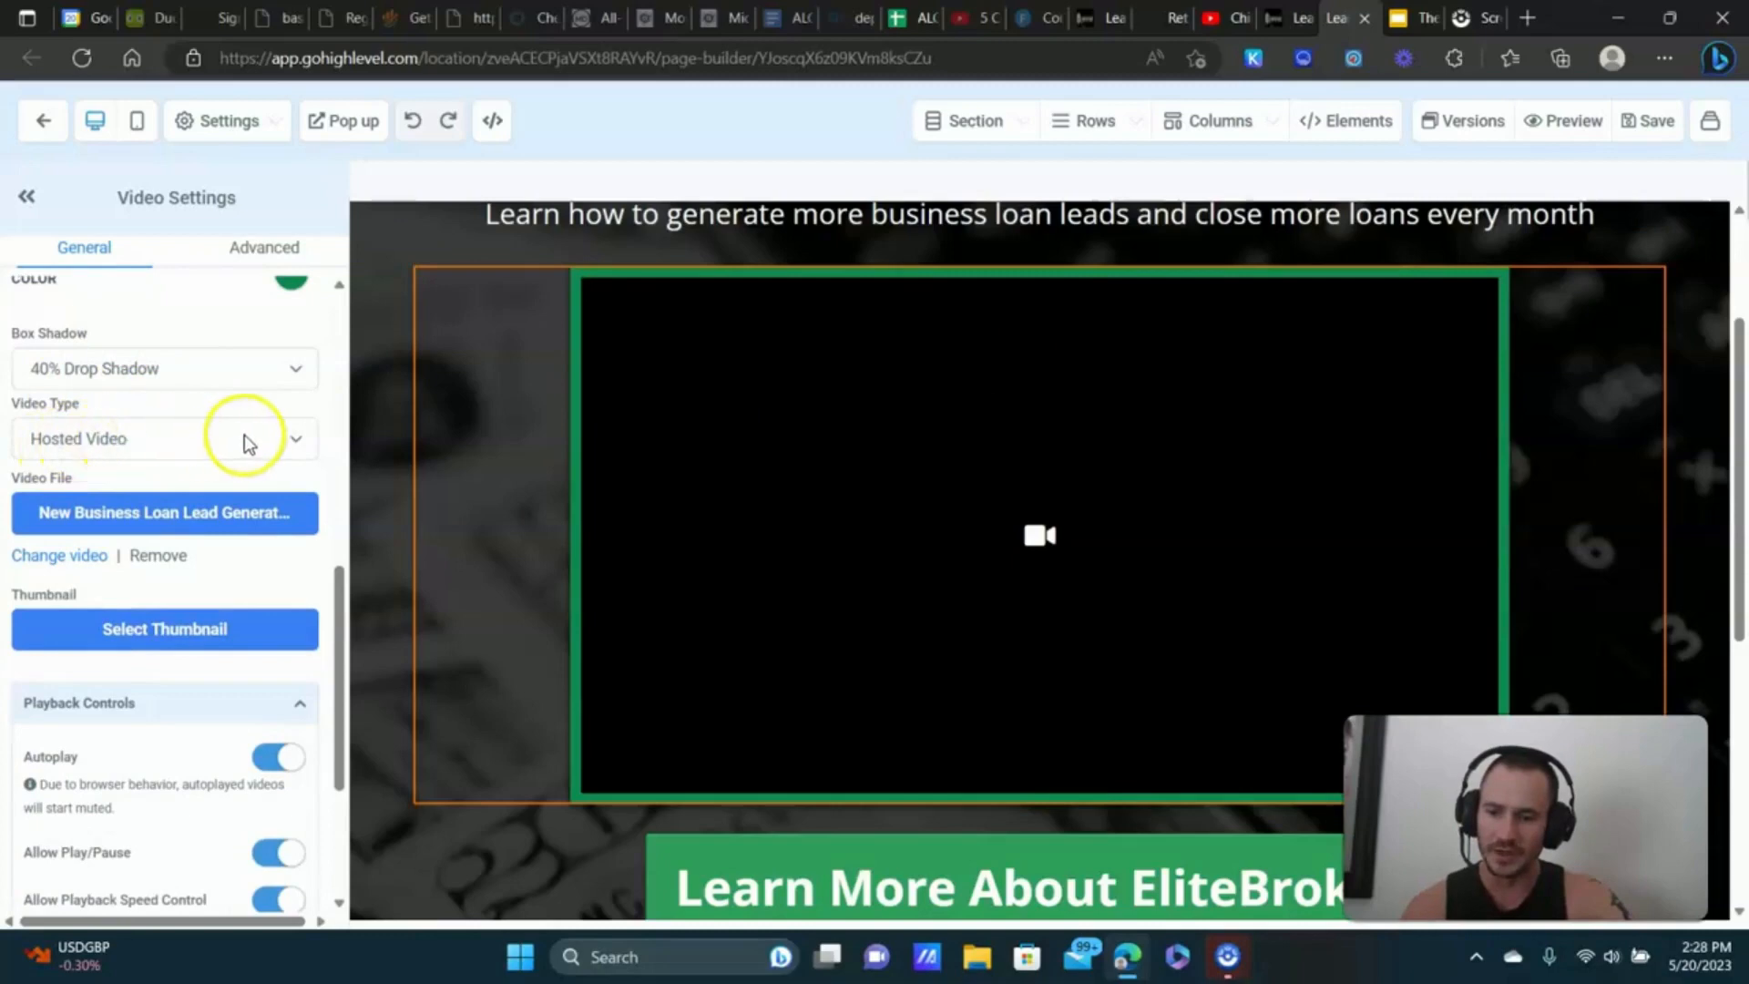
pyautogui.click(315, 440)
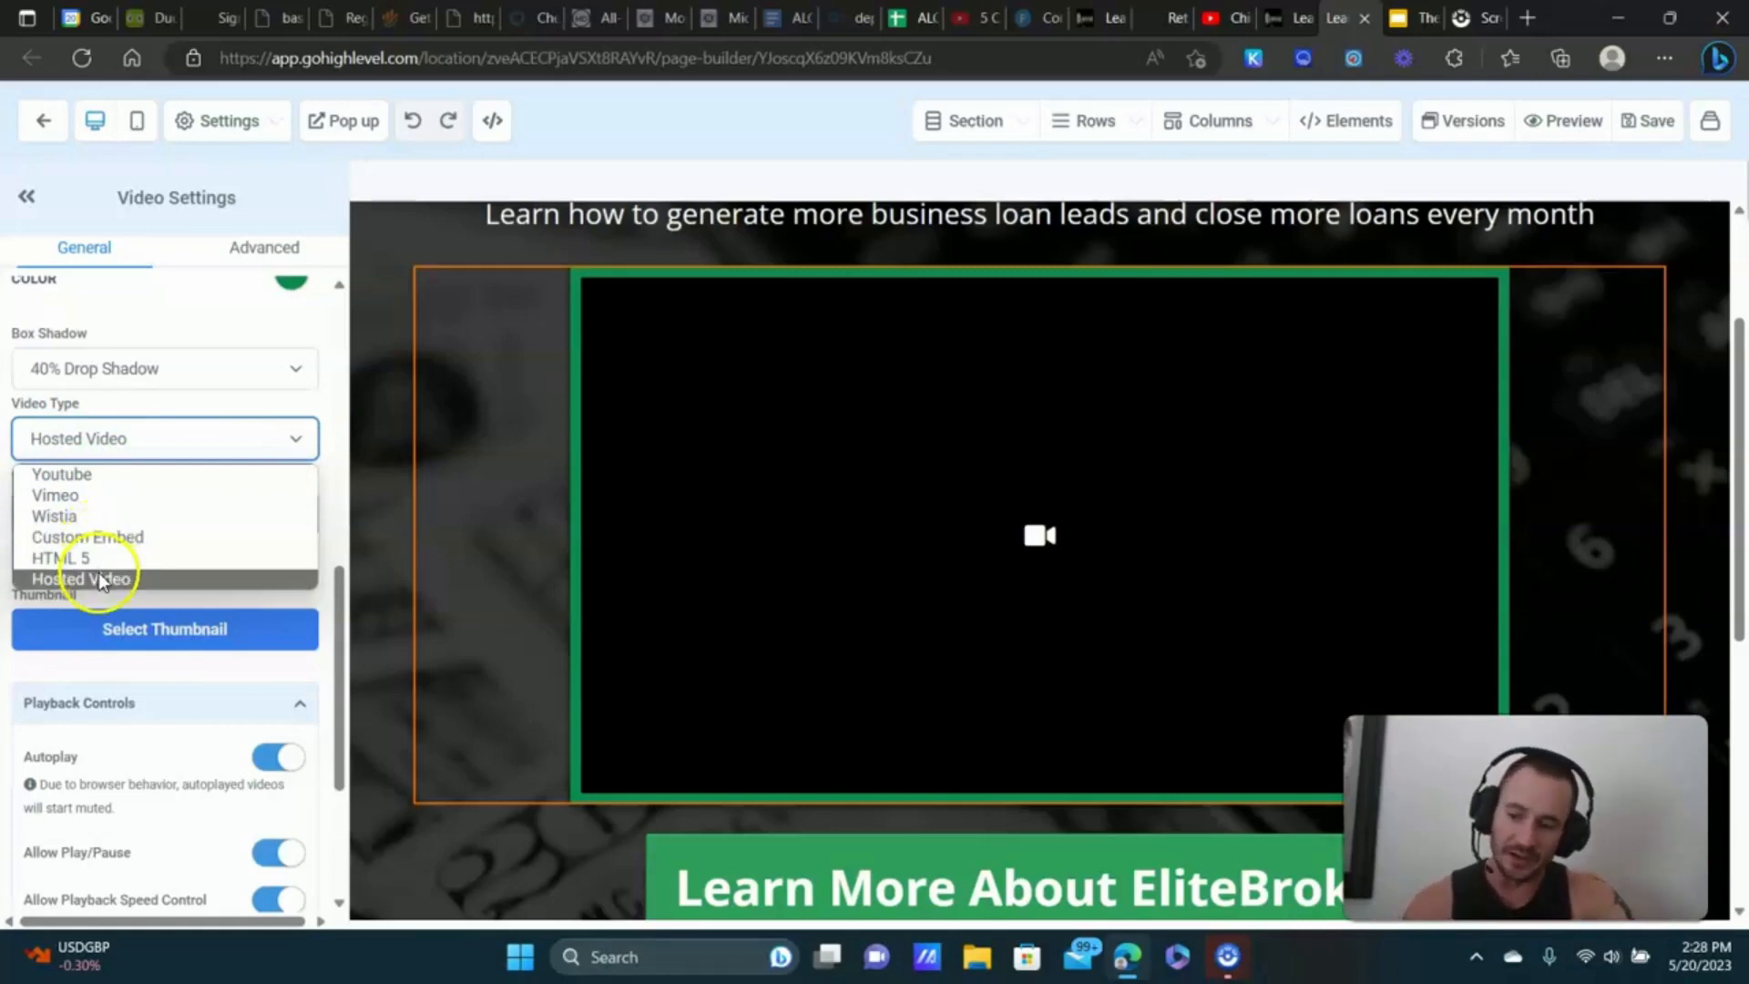
pyautogui.click(327, 408)
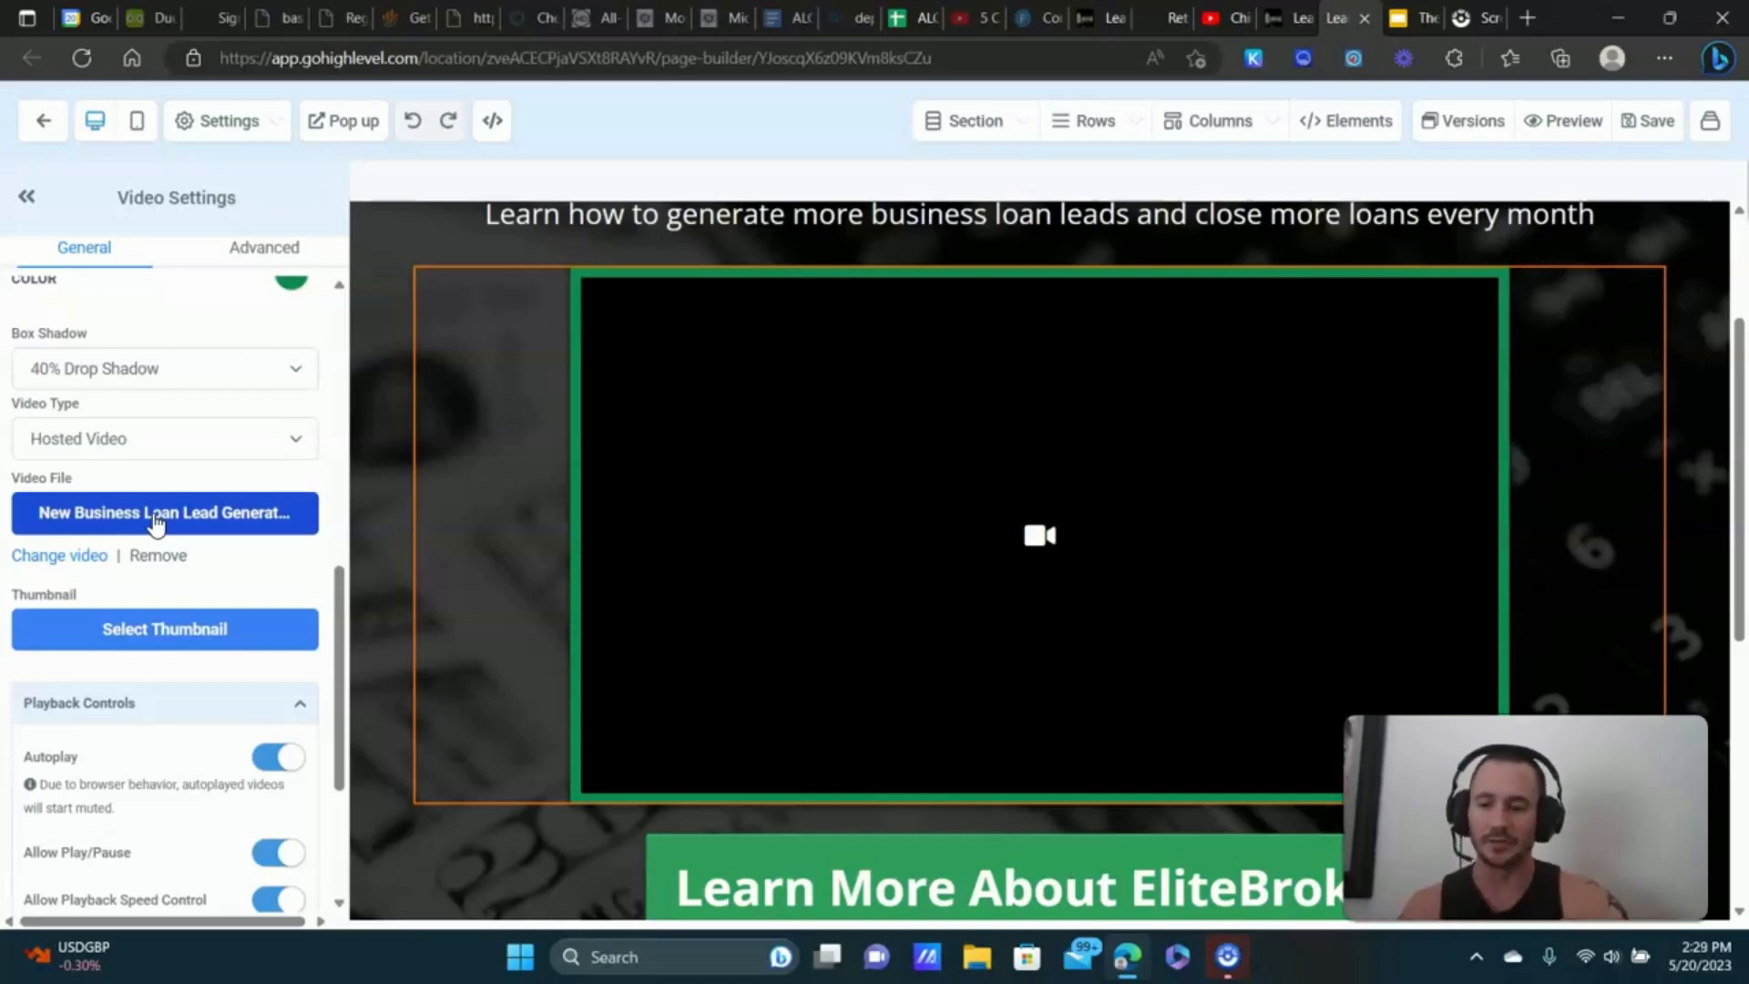
# - Turn off autoplay in the masterclass video's playback controls
pyautogui.scroll(-1, 155, 501)
pyautogui.scroll(-2, 155, 496)
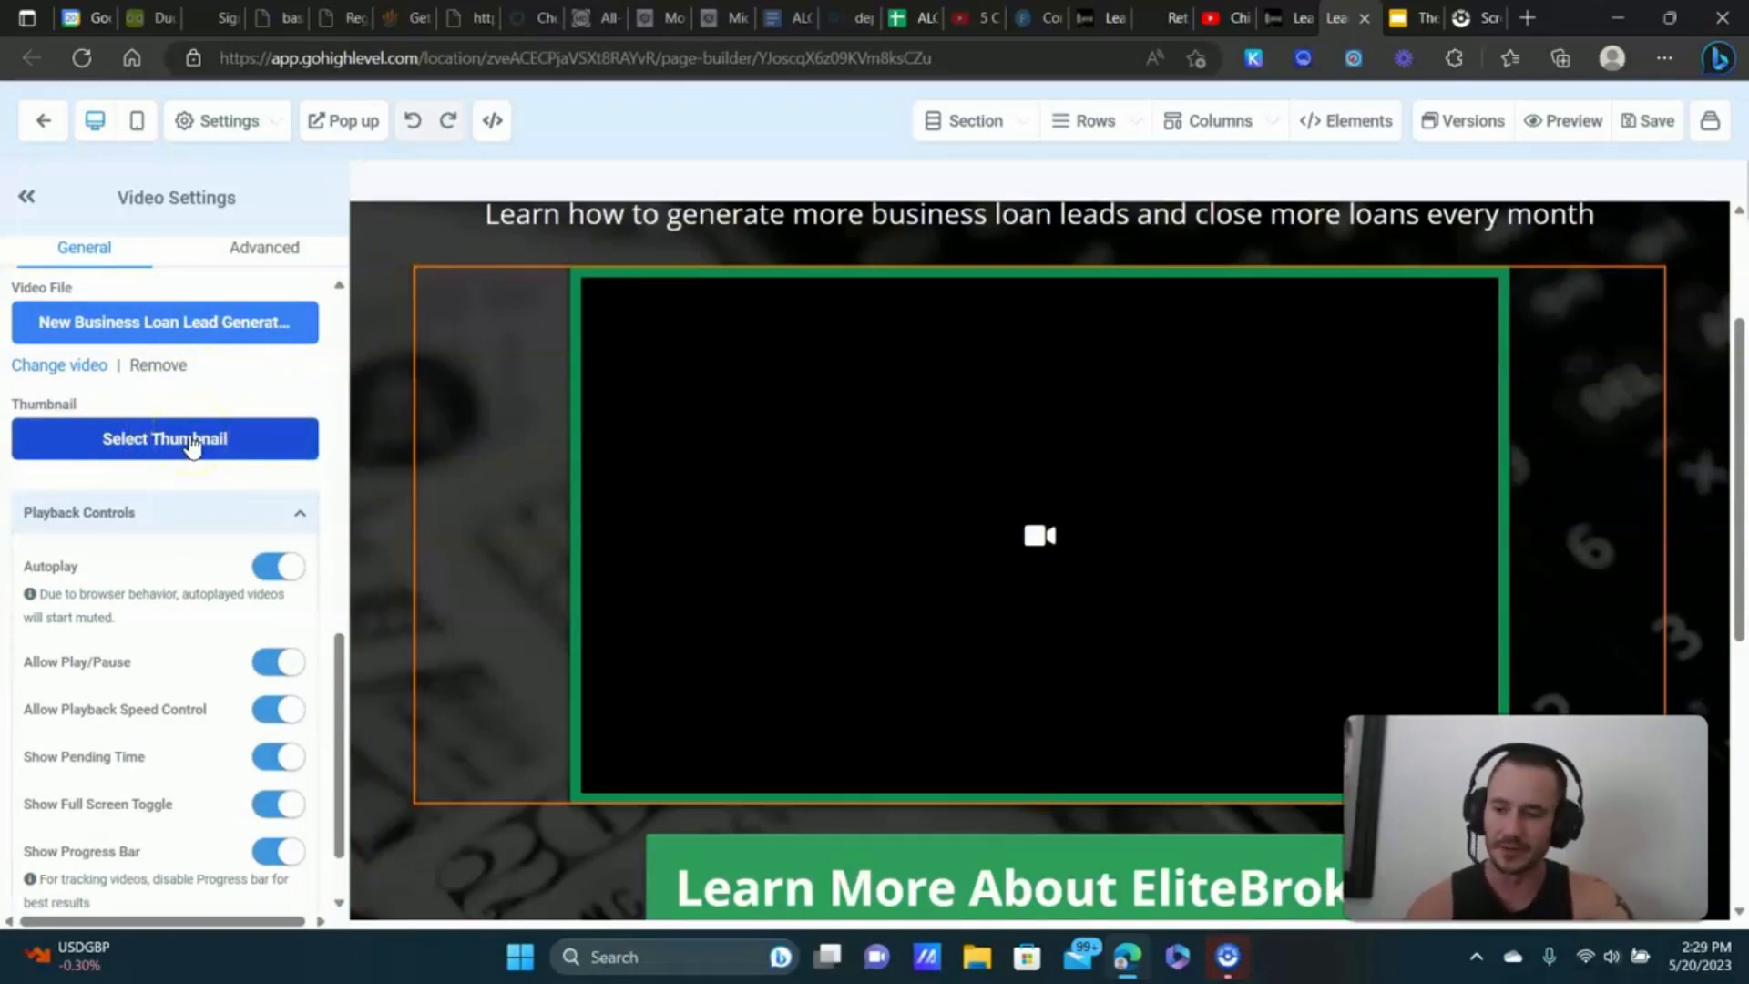
pyautogui.scroll(-1, 191, 445)
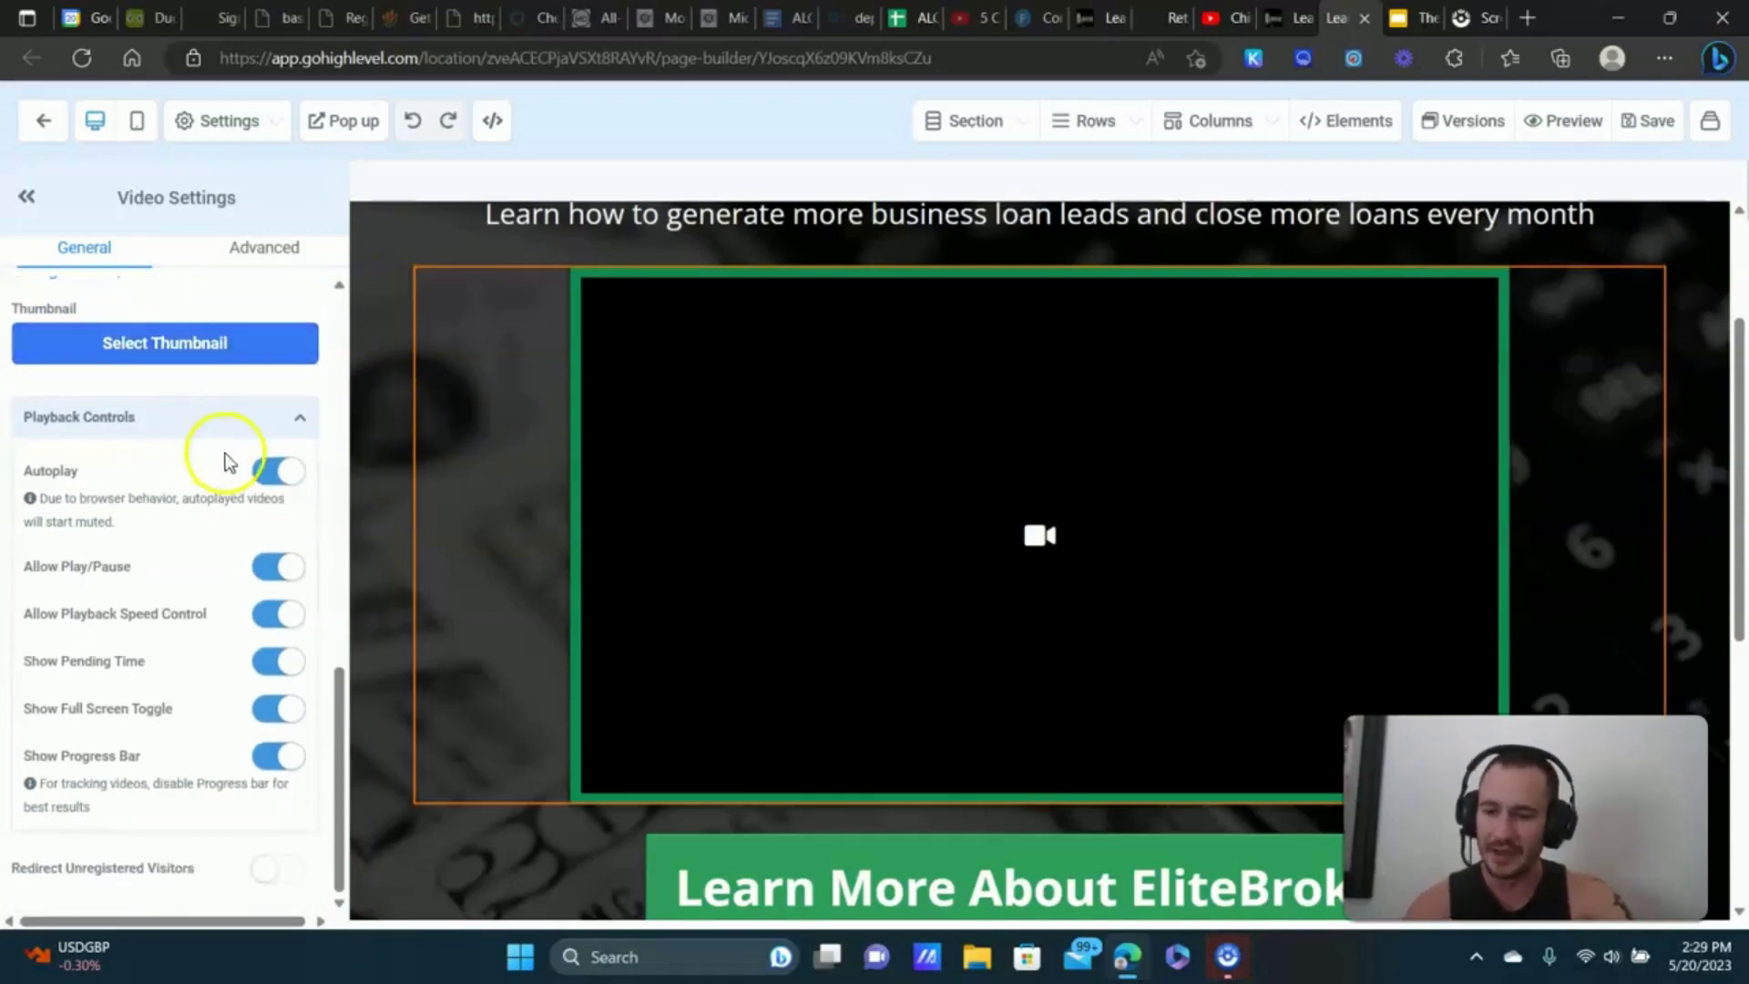
pyautogui.click(278, 470)
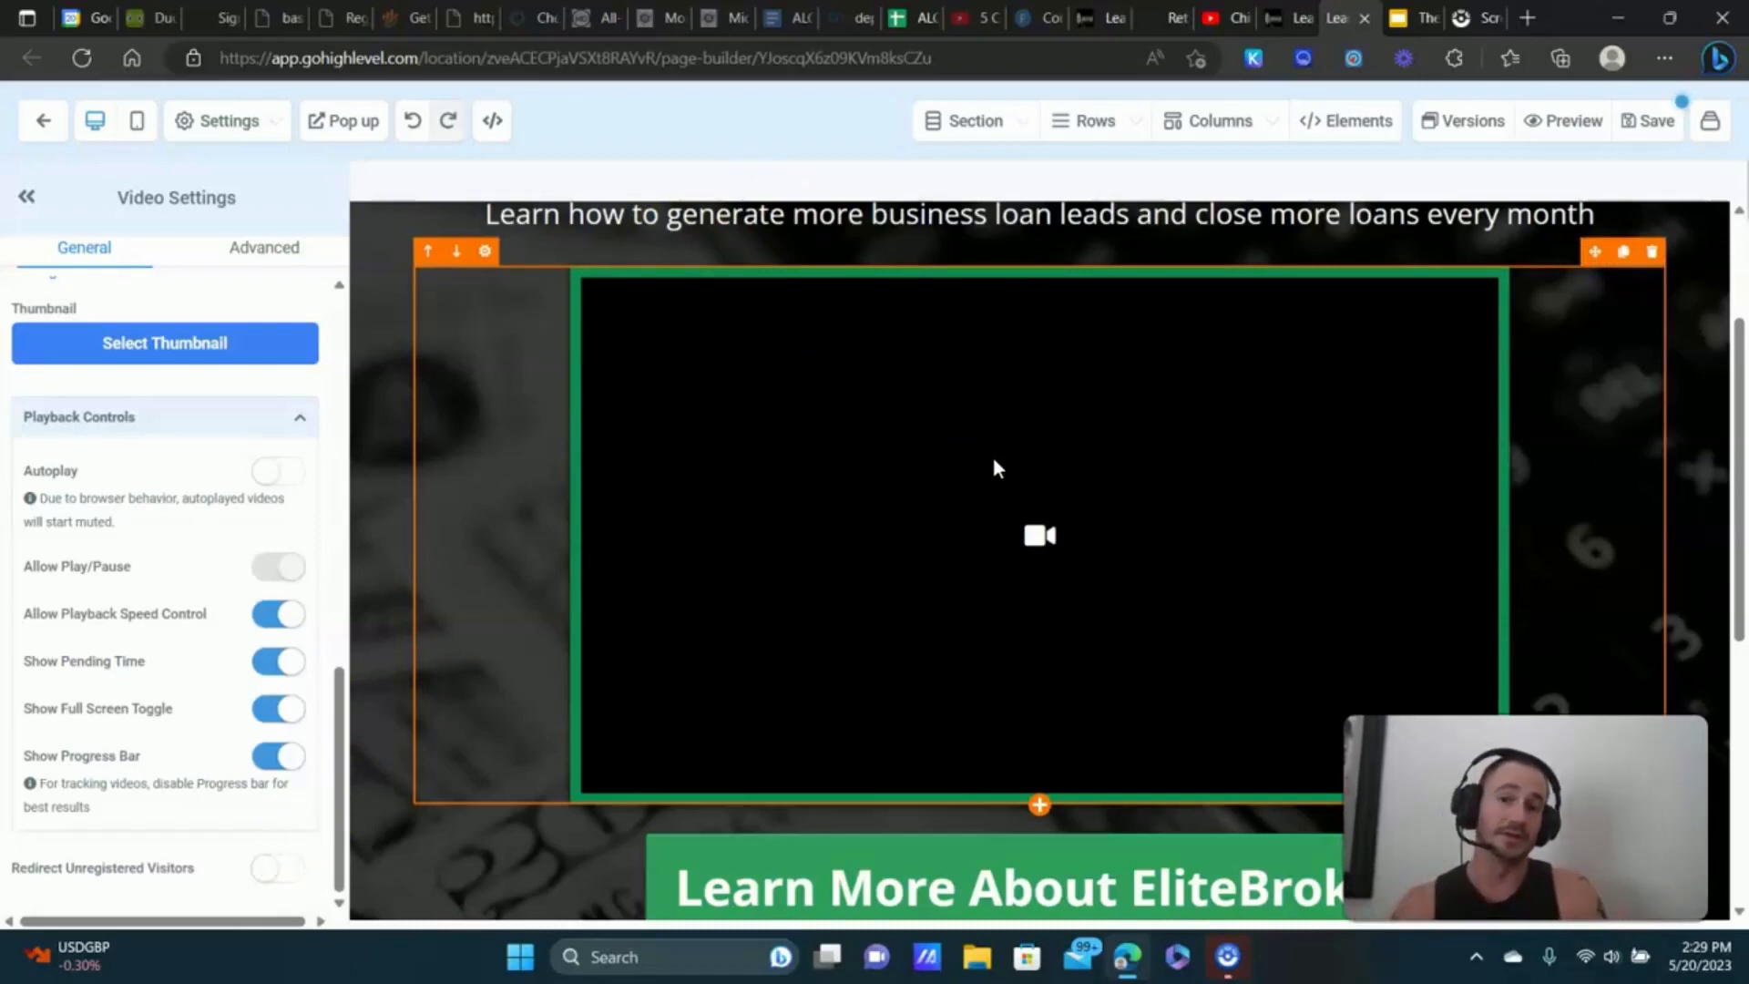
pyautogui.click(968, 444)
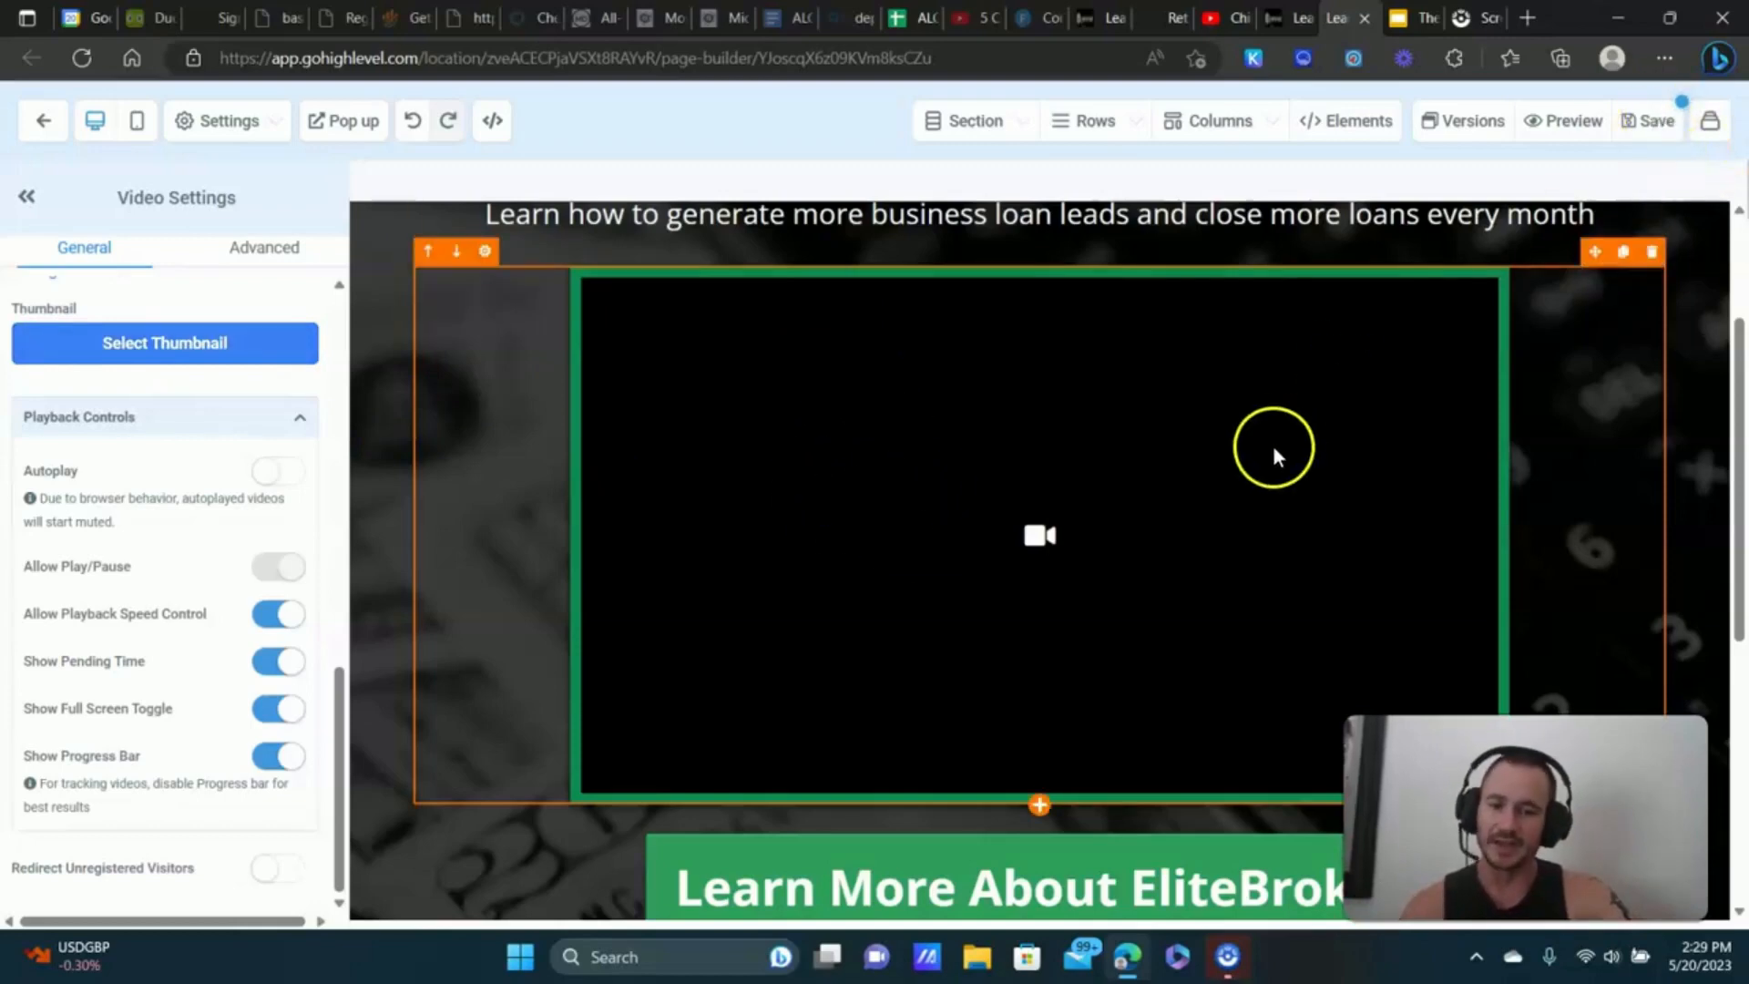
# - Save the masterclass page and close the page builder
pyautogui.click(1366, 17)
pyautogui.click(1061, 180)
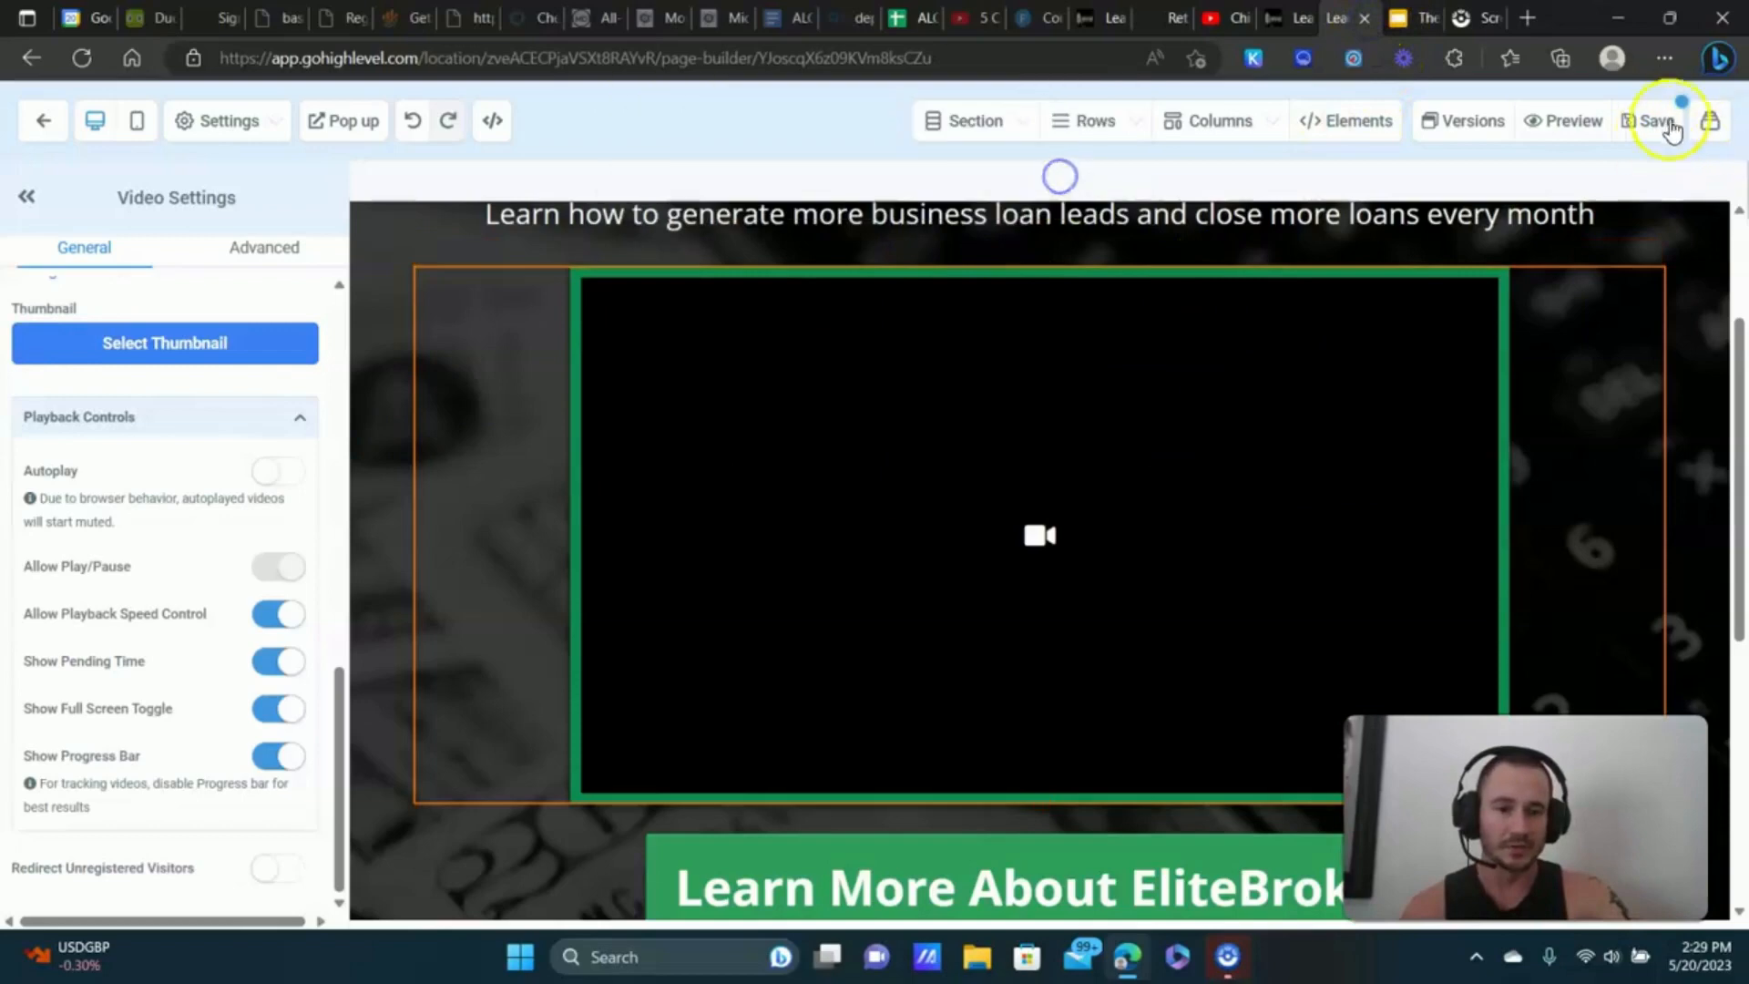
pyautogui.click(369, 460)
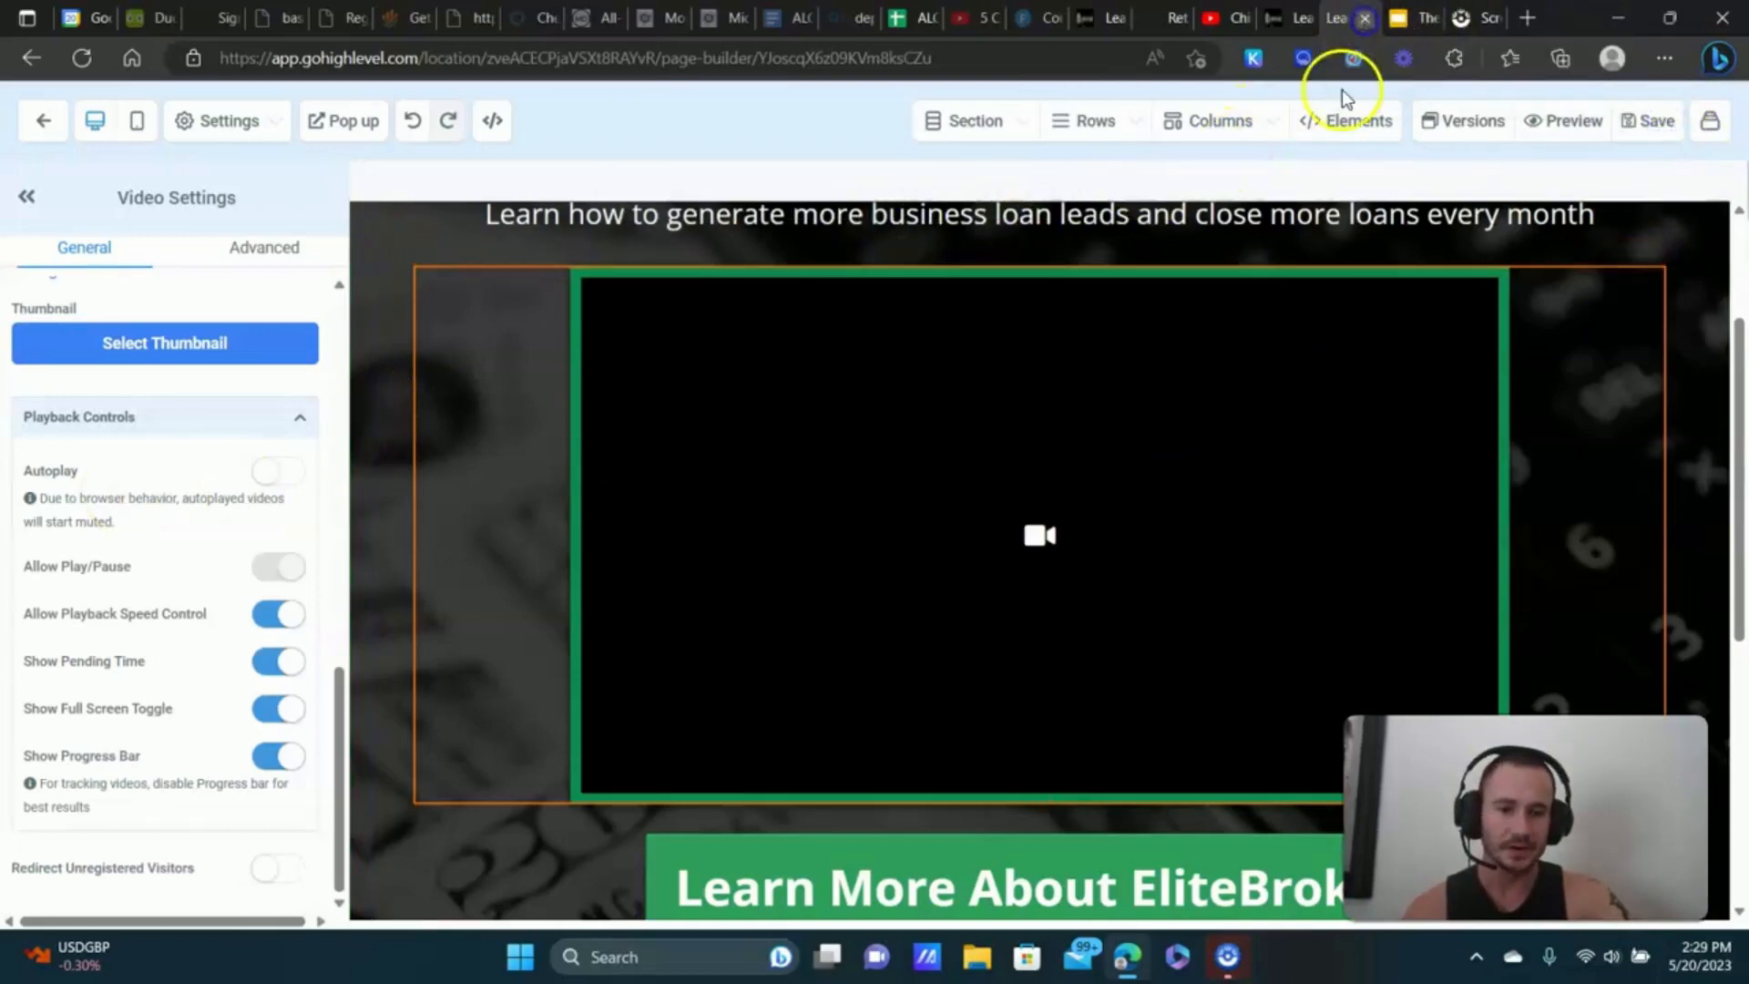
pyautogui.click(1363, 18)
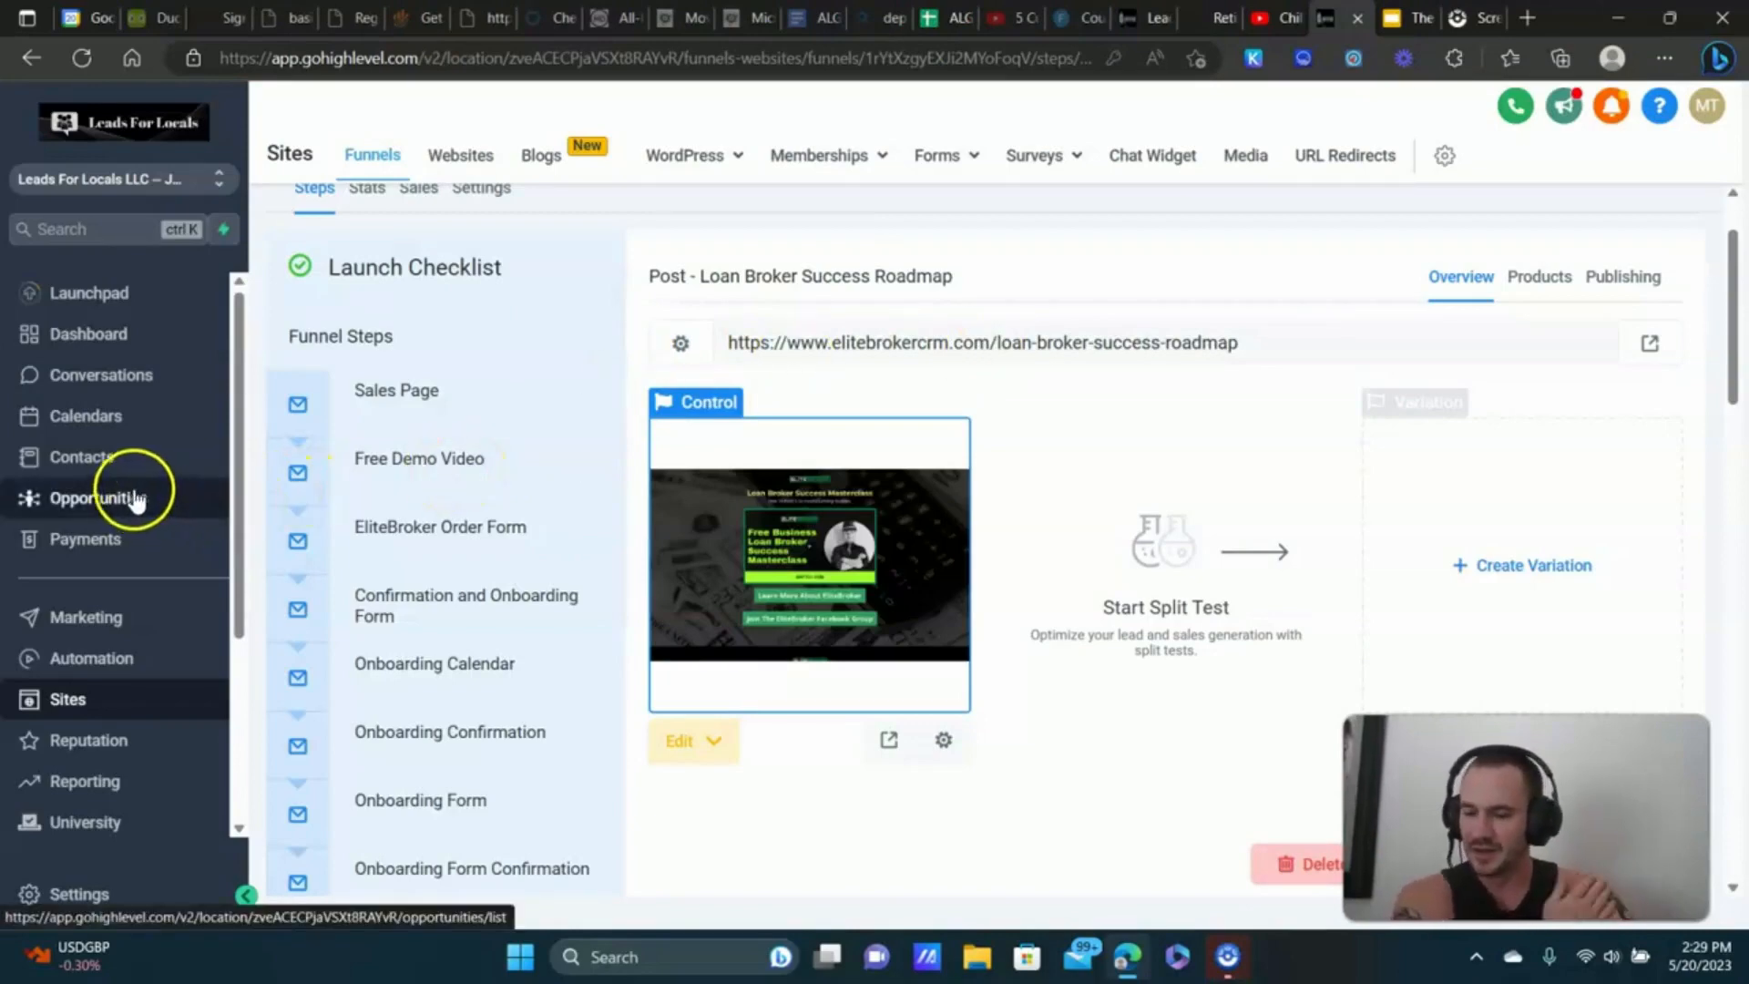
# - Create a new empty workflow in the Automation area
pyautogui.click(115, 650)
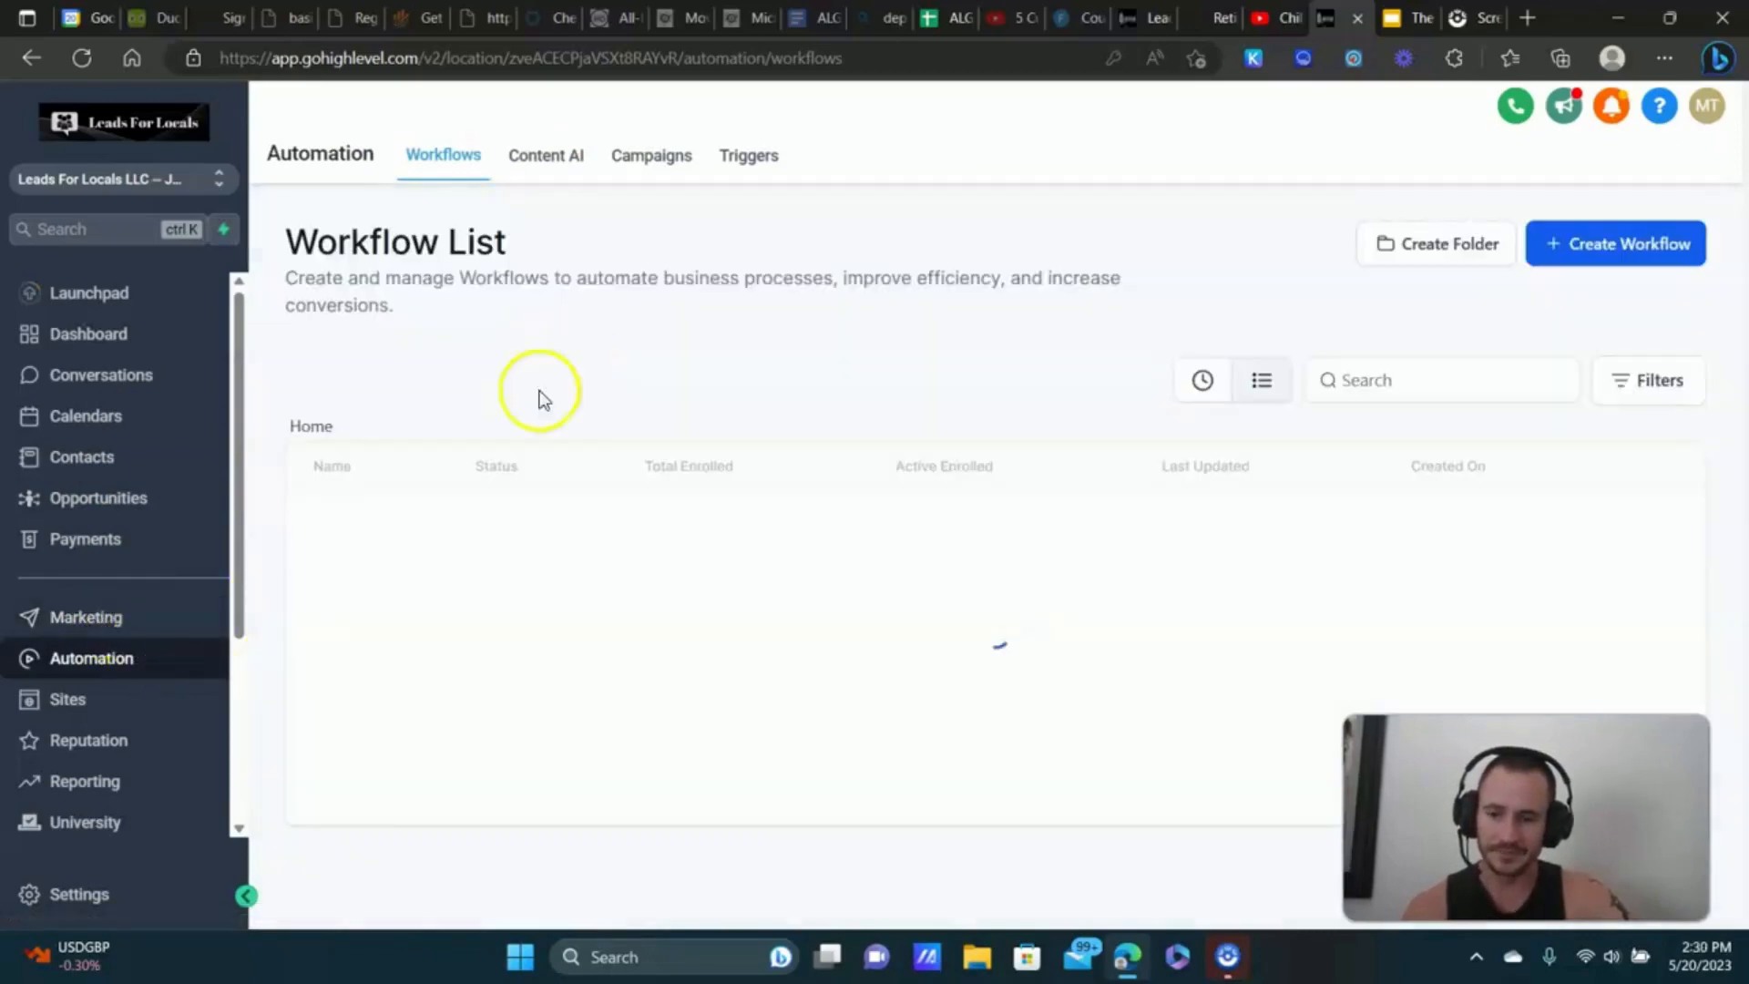
pyautogui.click(1585, 250)
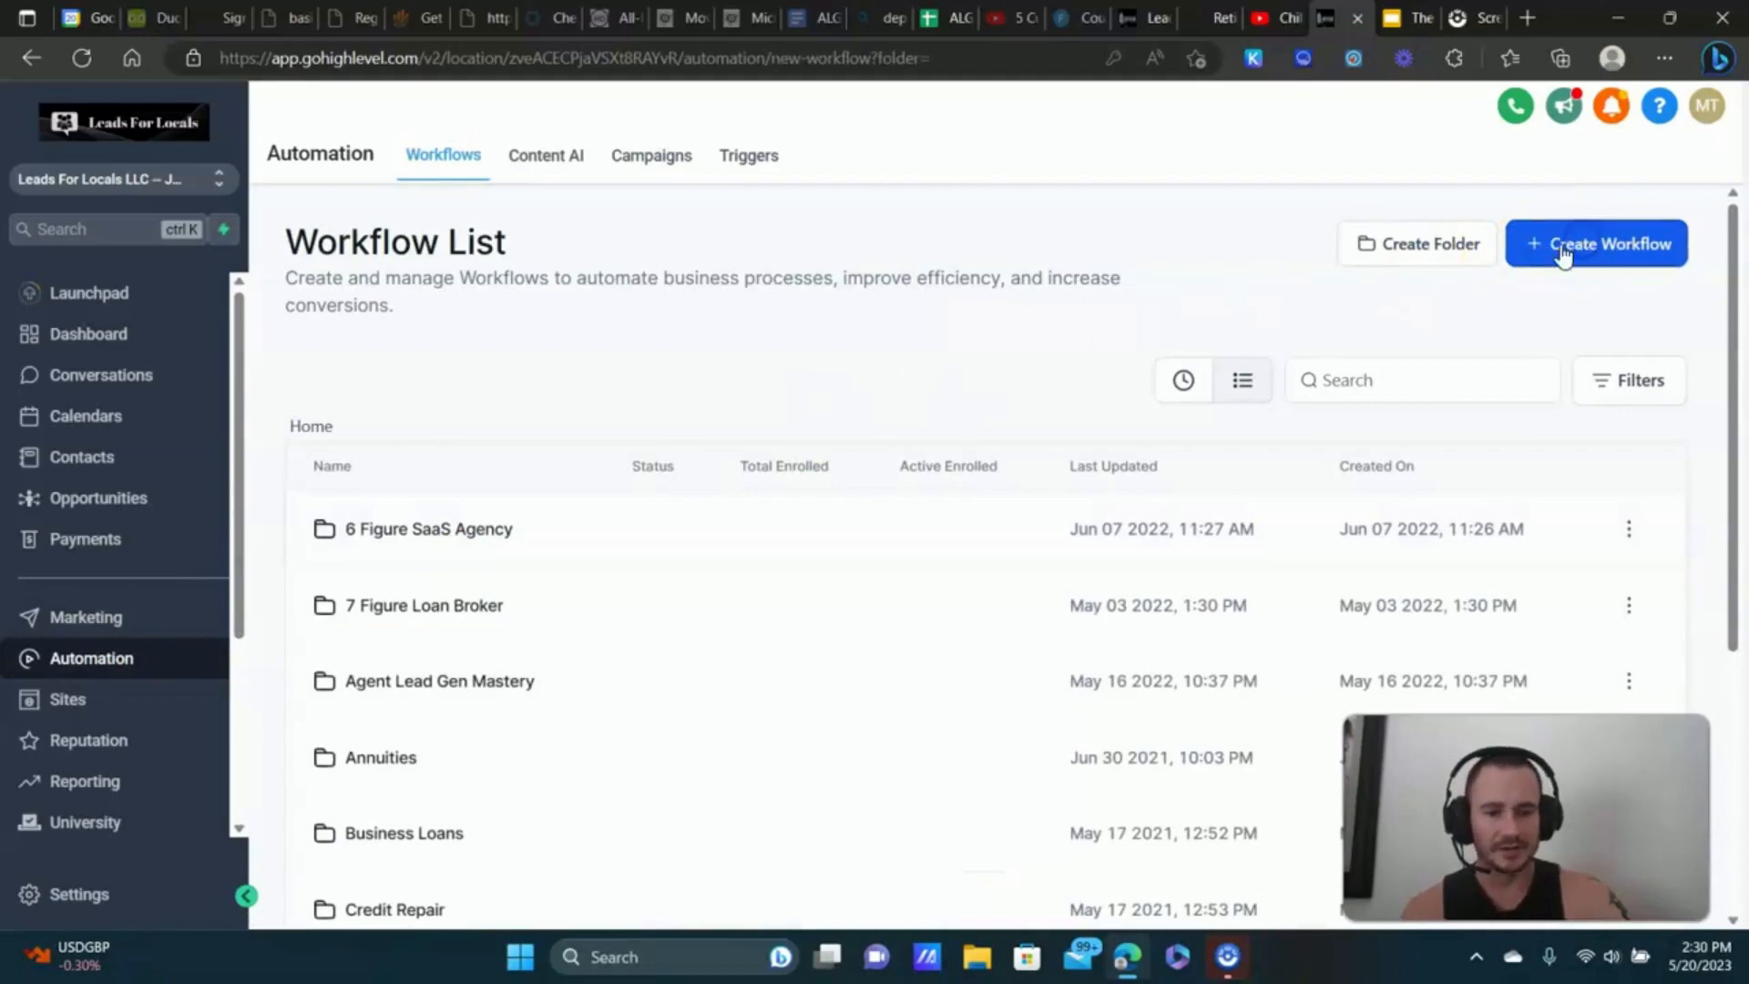
pyautogui.click(647, 573)
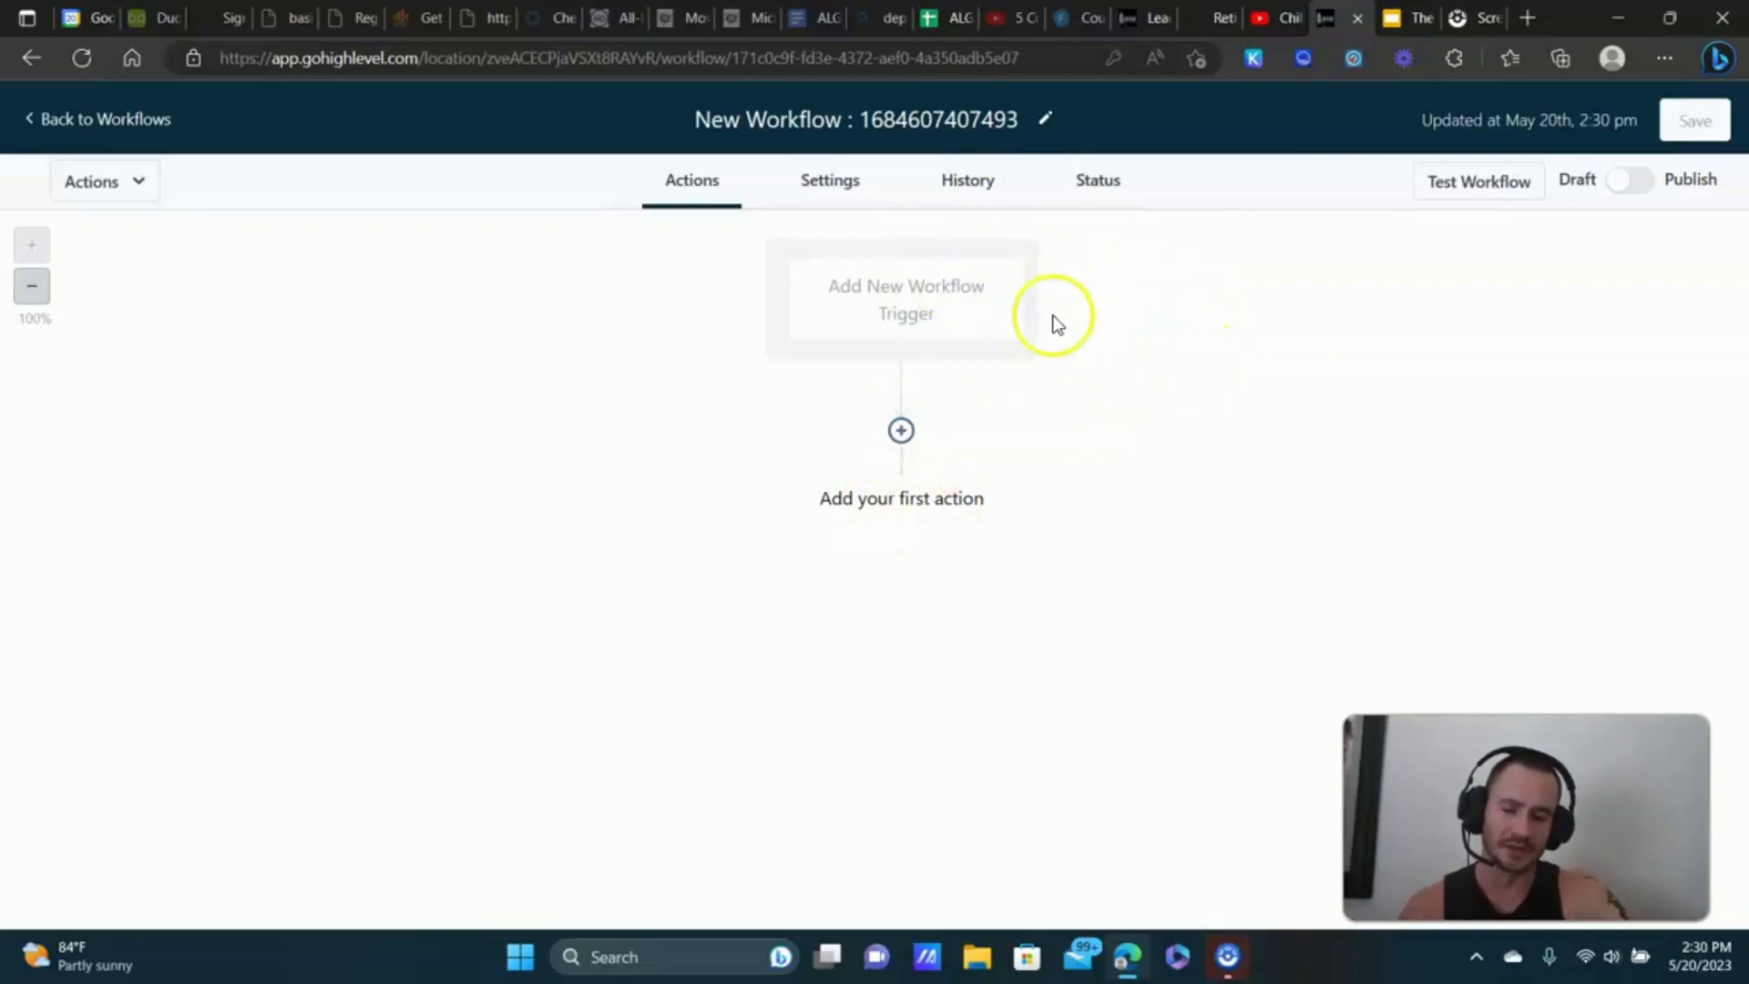
# - Find the trigger with the search term "video" and choose Video Tracking as the workflow trigger
pyautogui.click(948, 301)
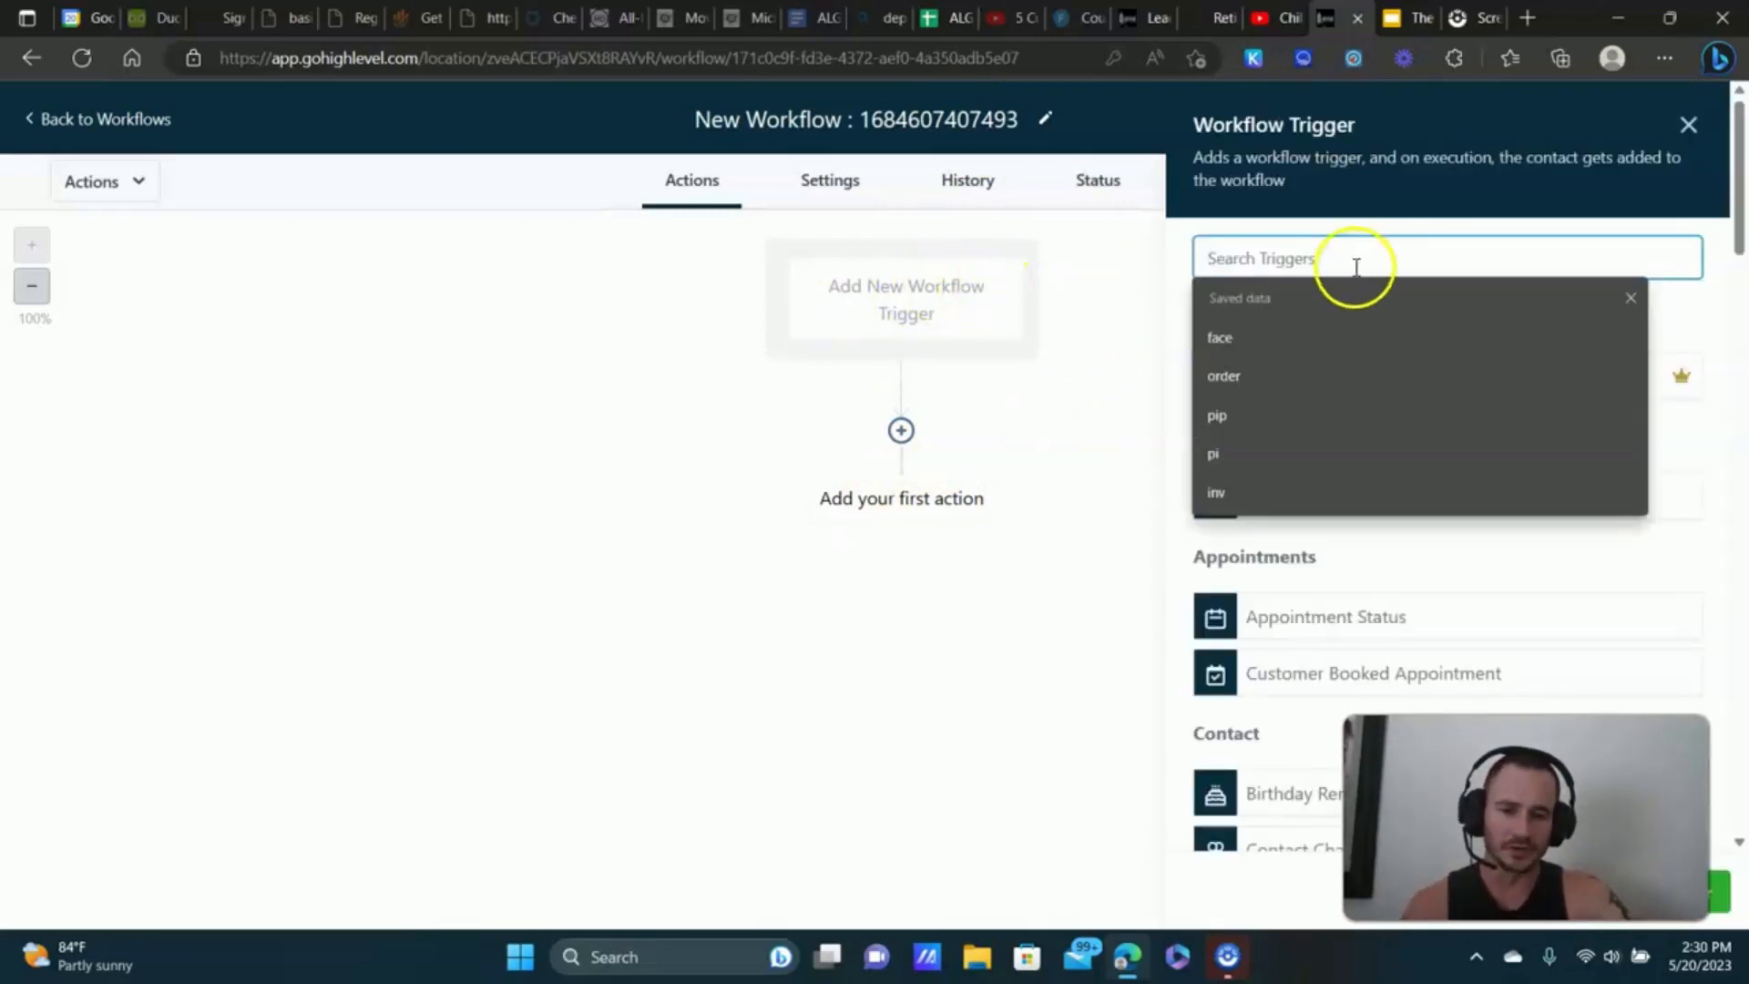
pyautogui.write('video')
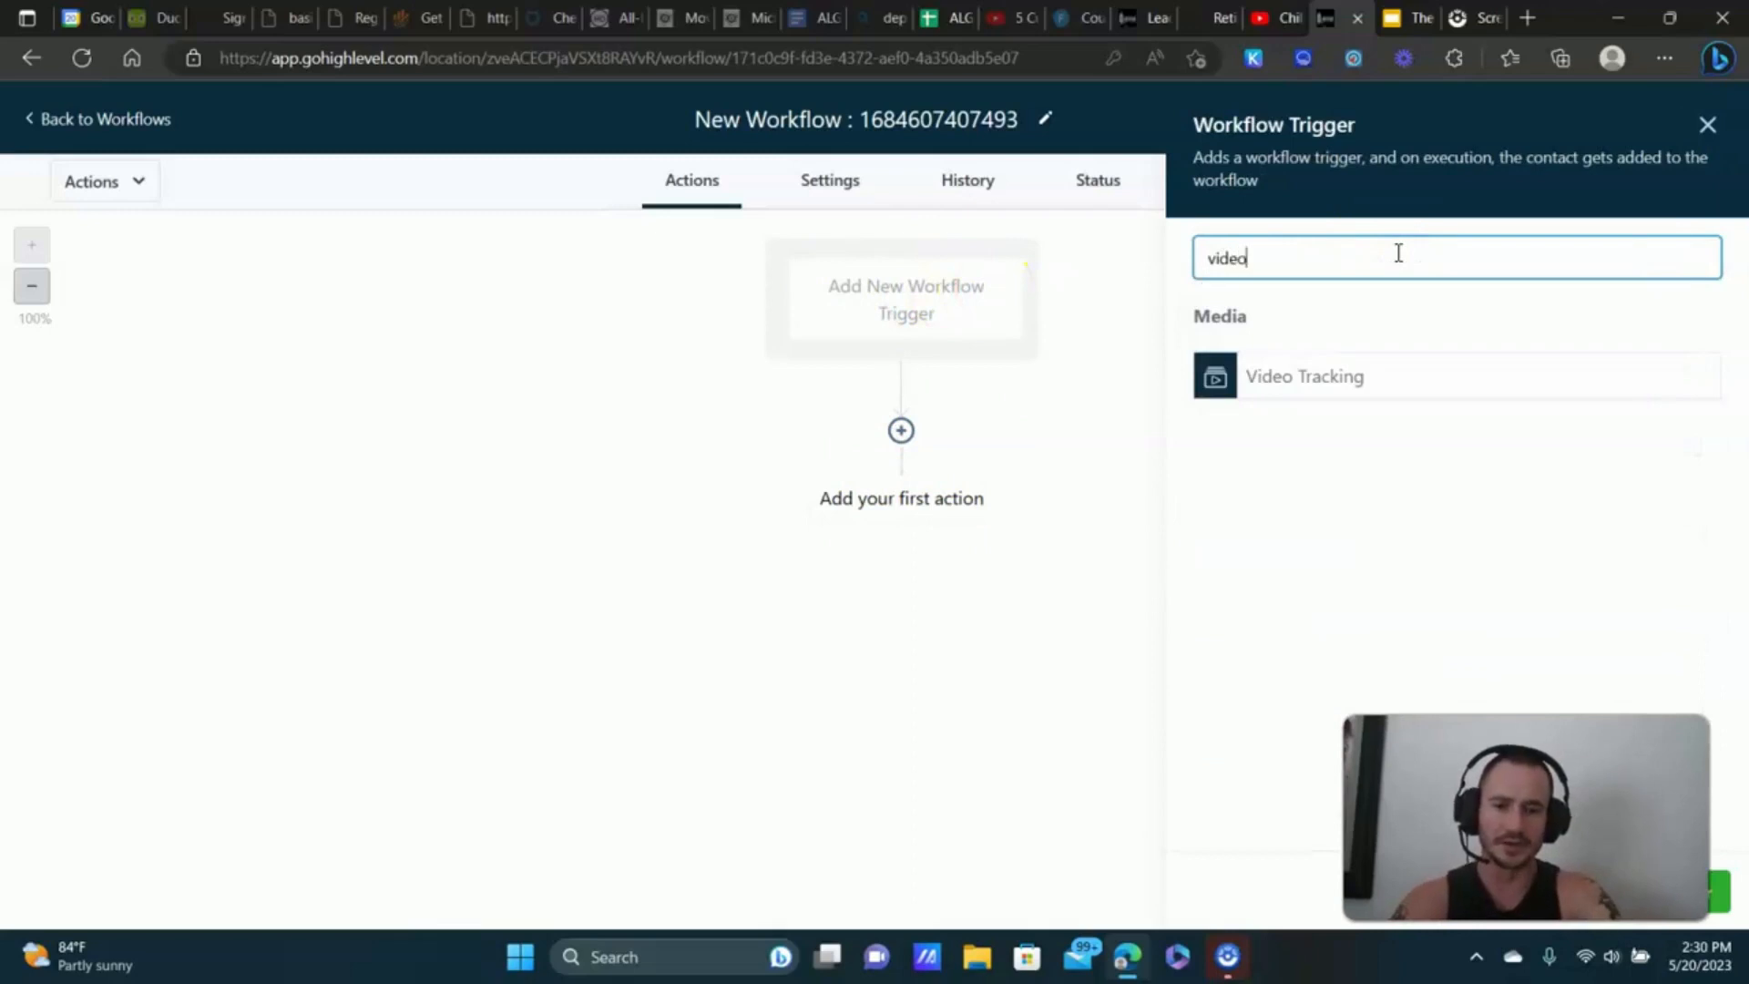
pyautogui.click(1320, 376)
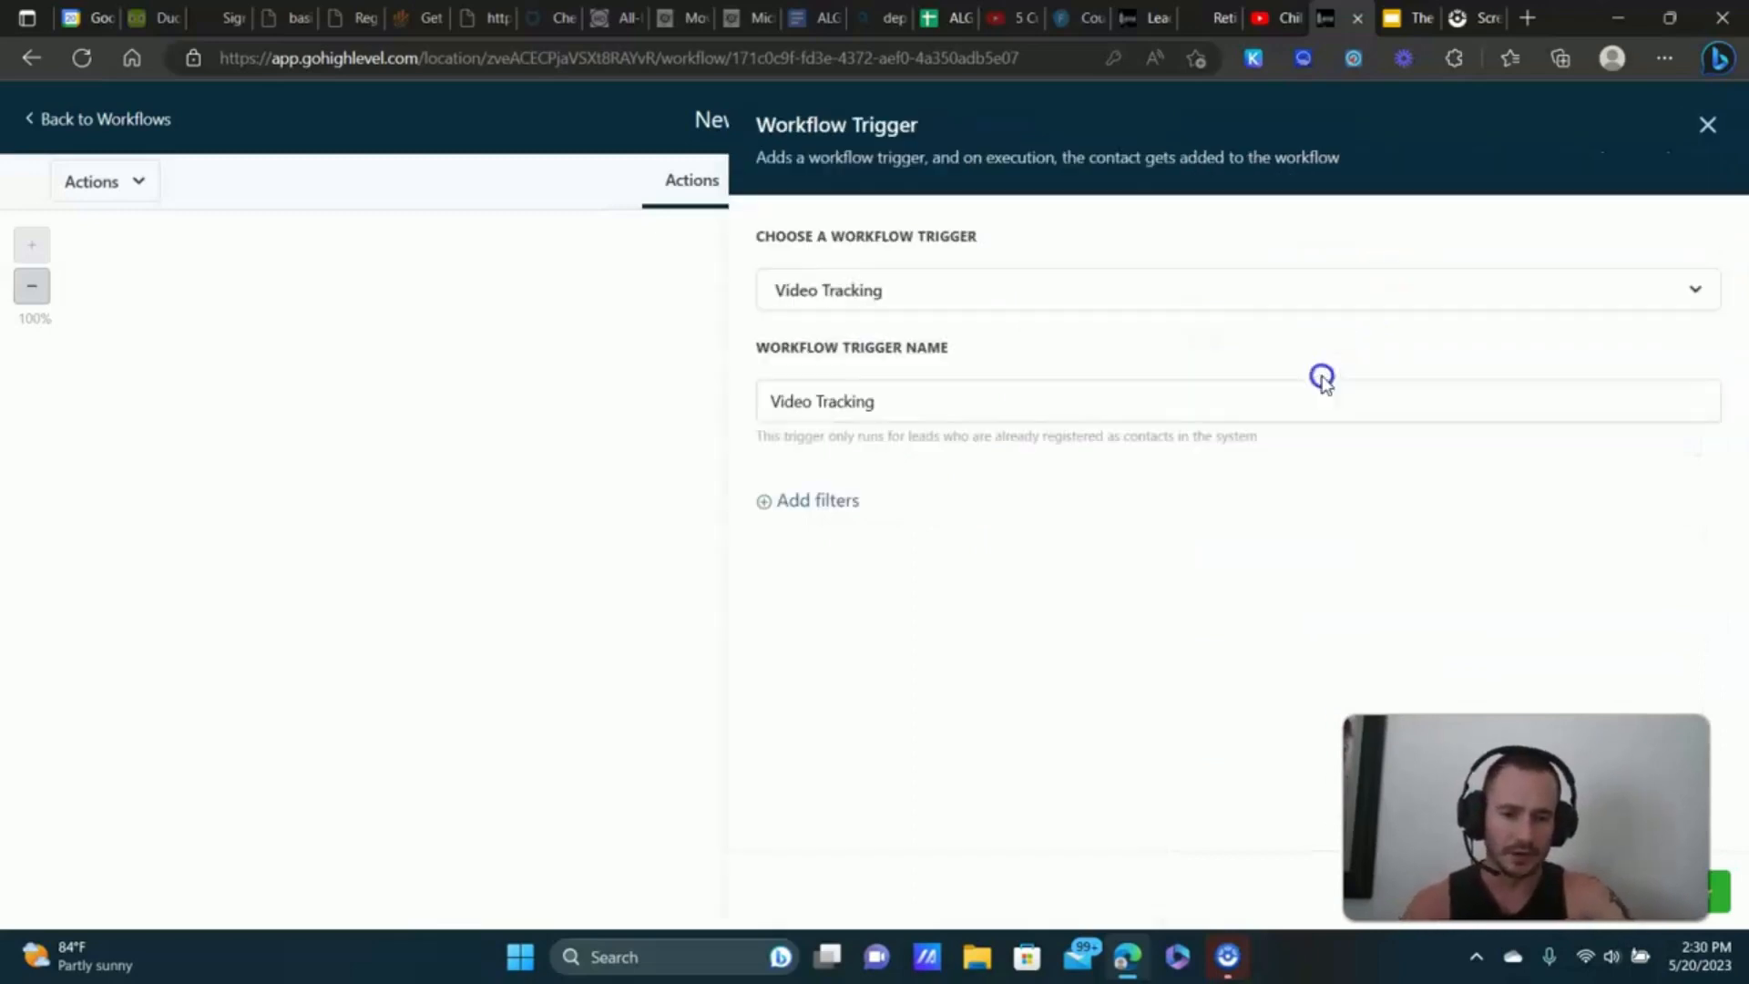
# - Add a Video filter to the Video Tracking trigger with the operator "Is any of"
pyautogui.click(828, 500)
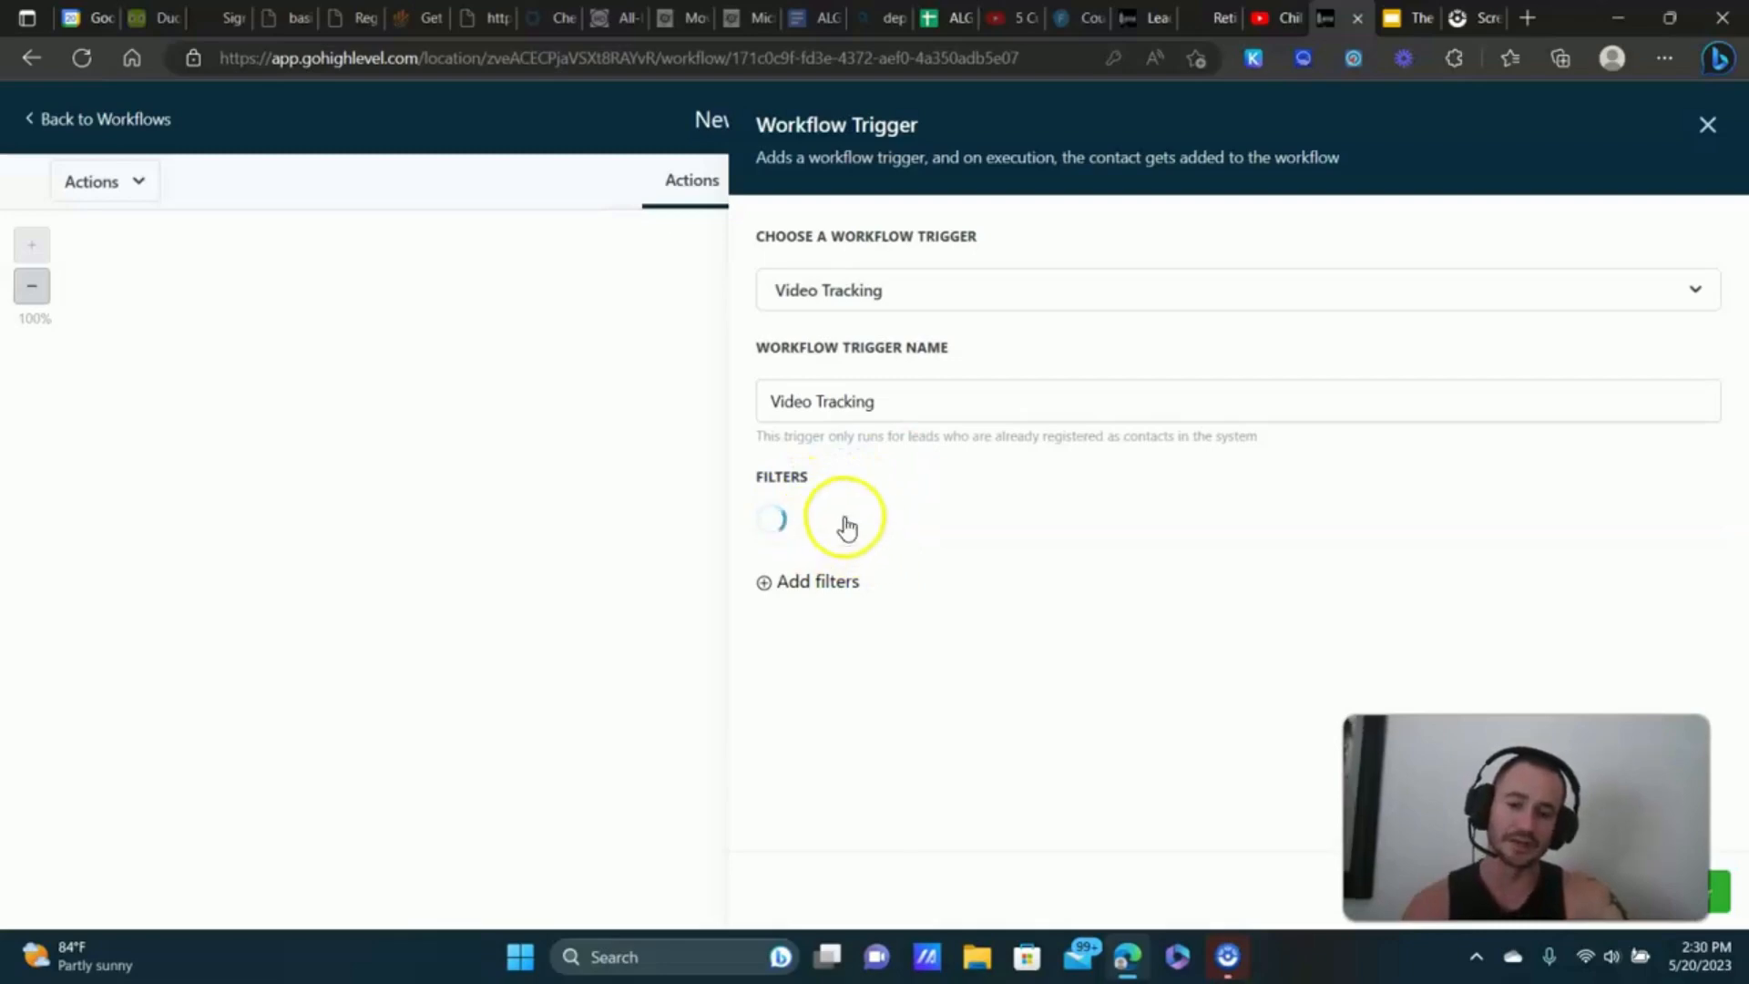
pyautogui.click(873, 525)
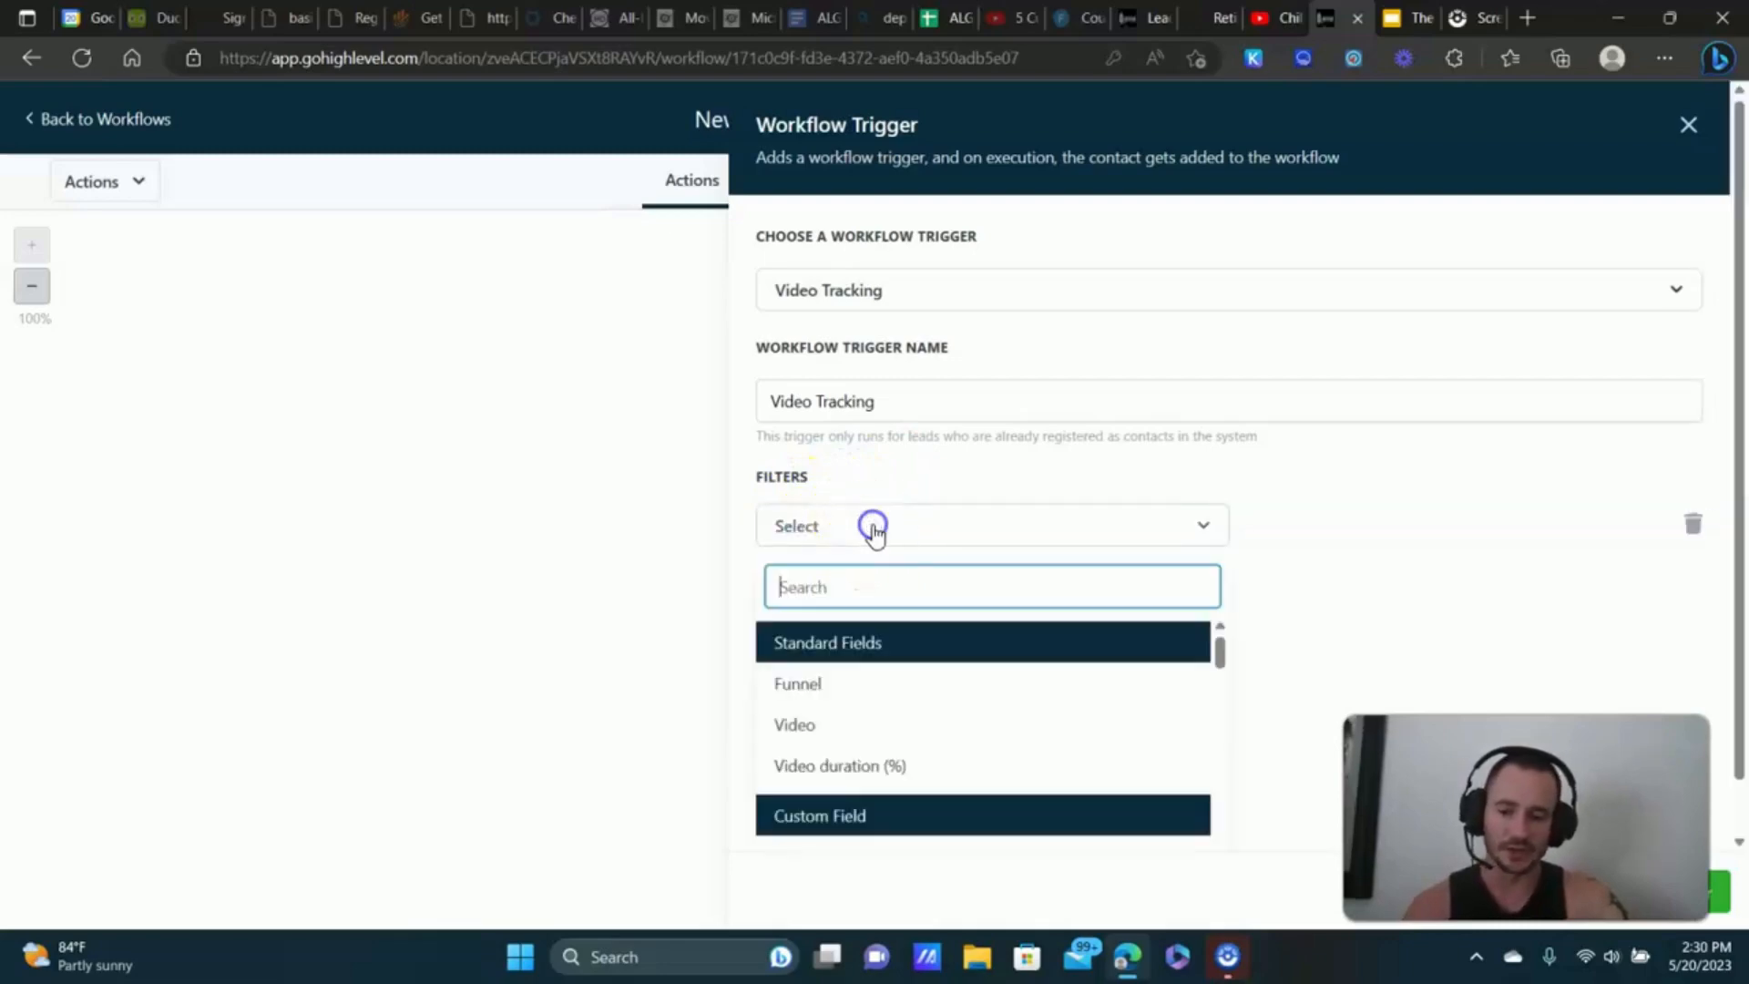
pyautogui.click(792, 724)
pyautogui.click(1398, 523)
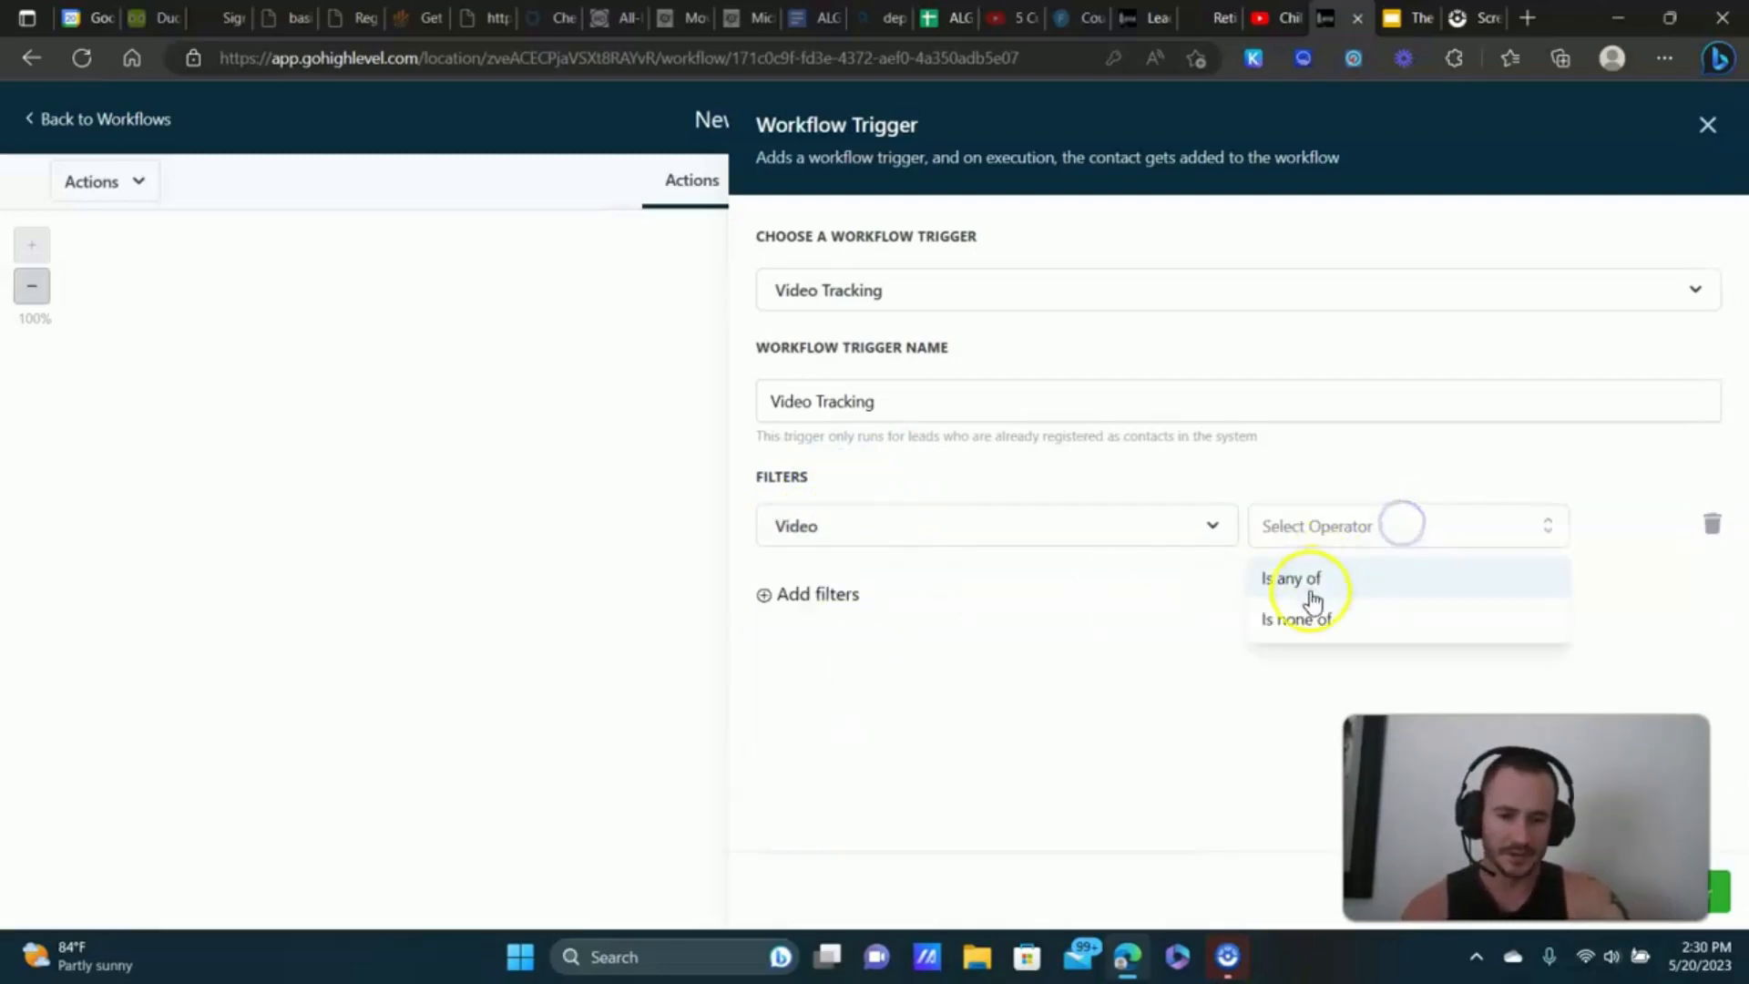
pyautogui.click(1313, 592)
# - Find videos matching "elite" and select New EliteBroker Demo.mp4 and Updated EliteBroker Demo.mp4 as the filter values
pyautogui.click(1401, 528)
pyautogui.scroll(-1, 1366, 564)
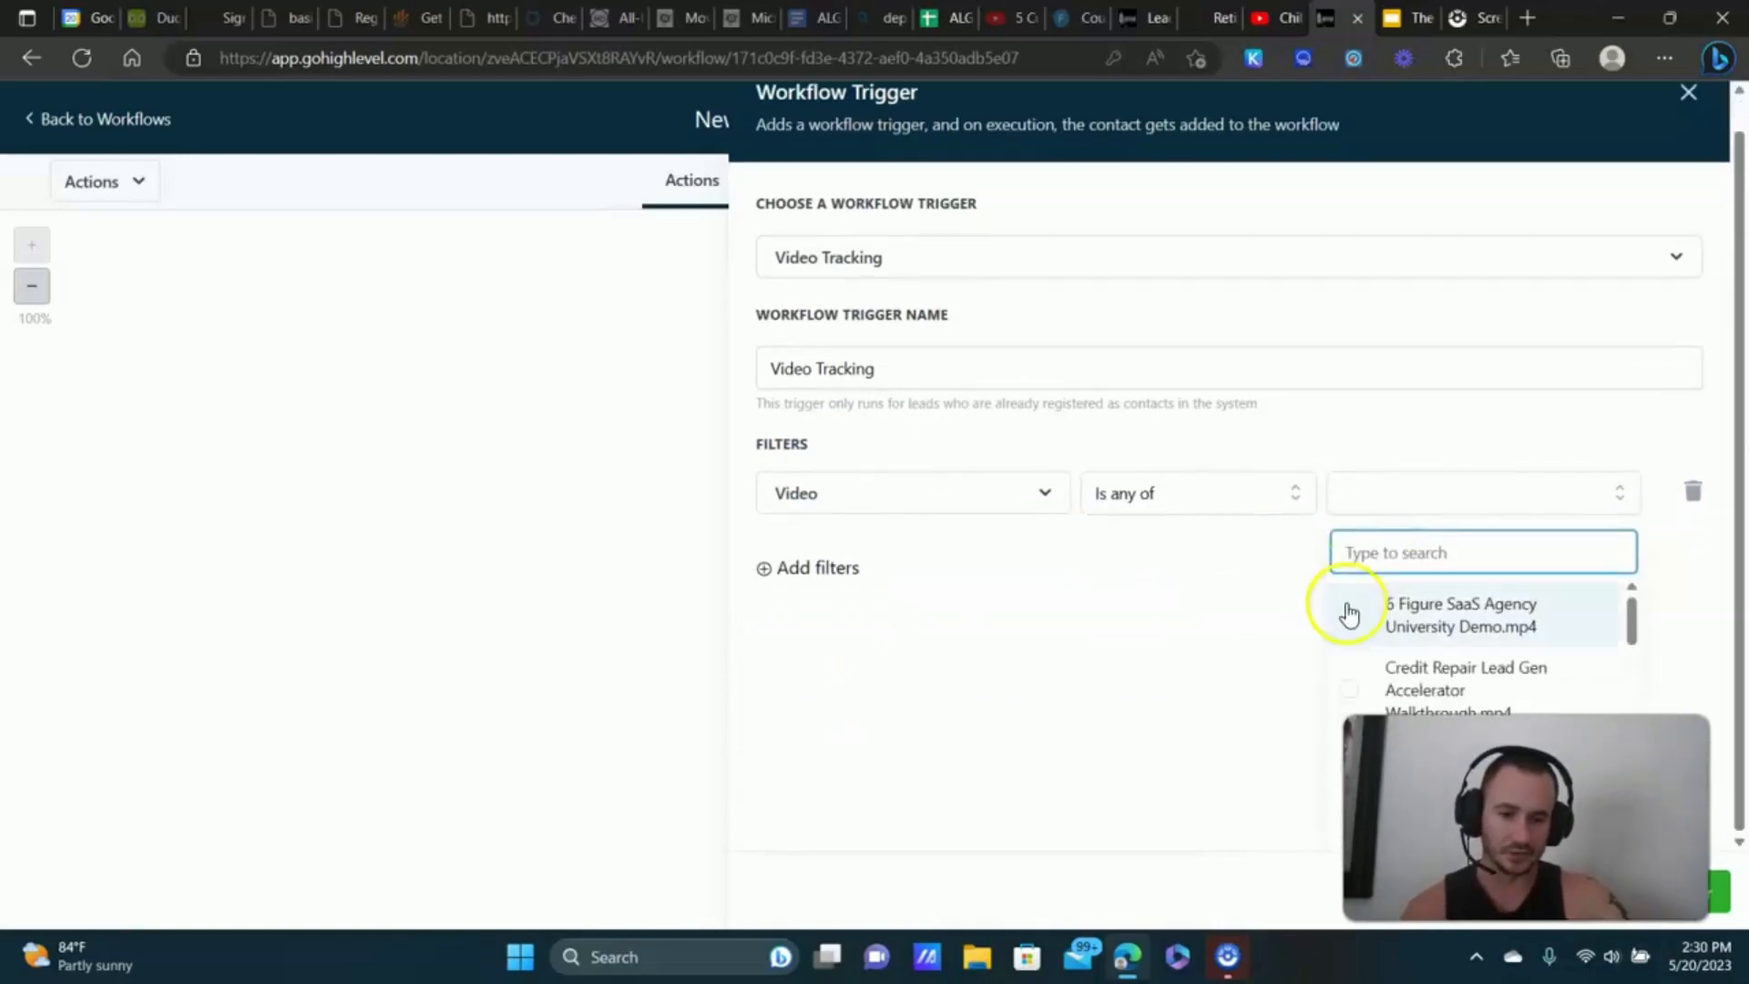
pyautogui.click(1411, 557)
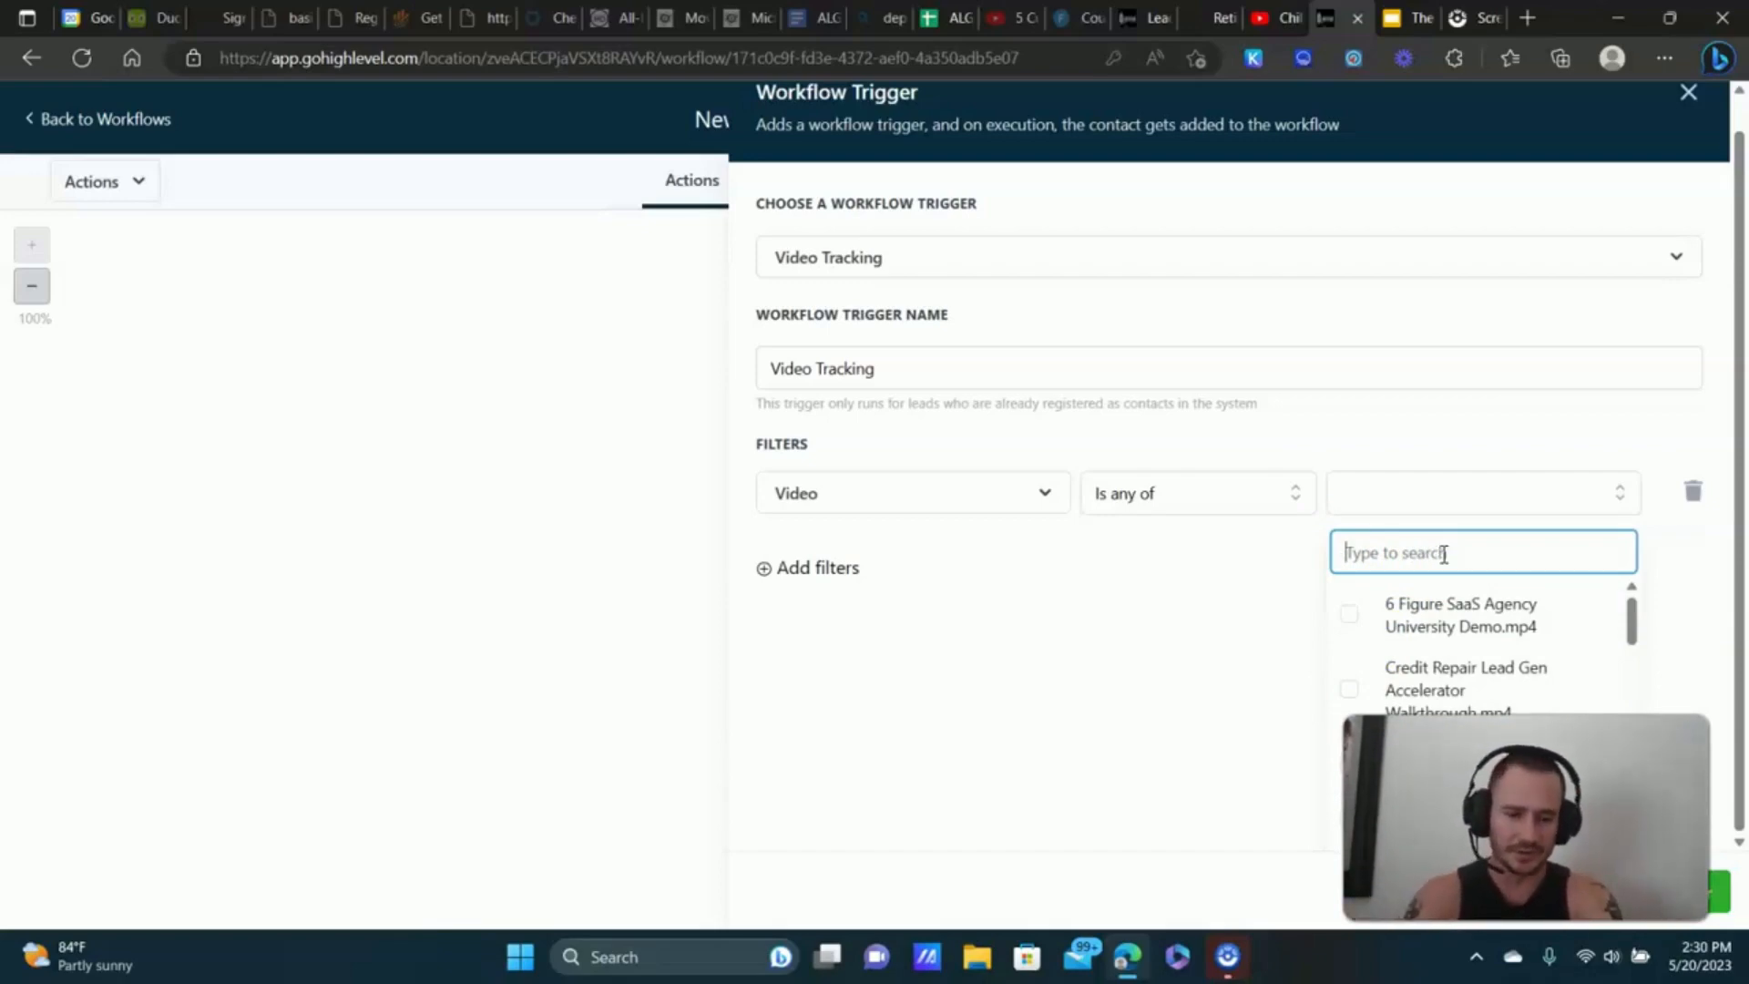
pyautogui.write('lite')
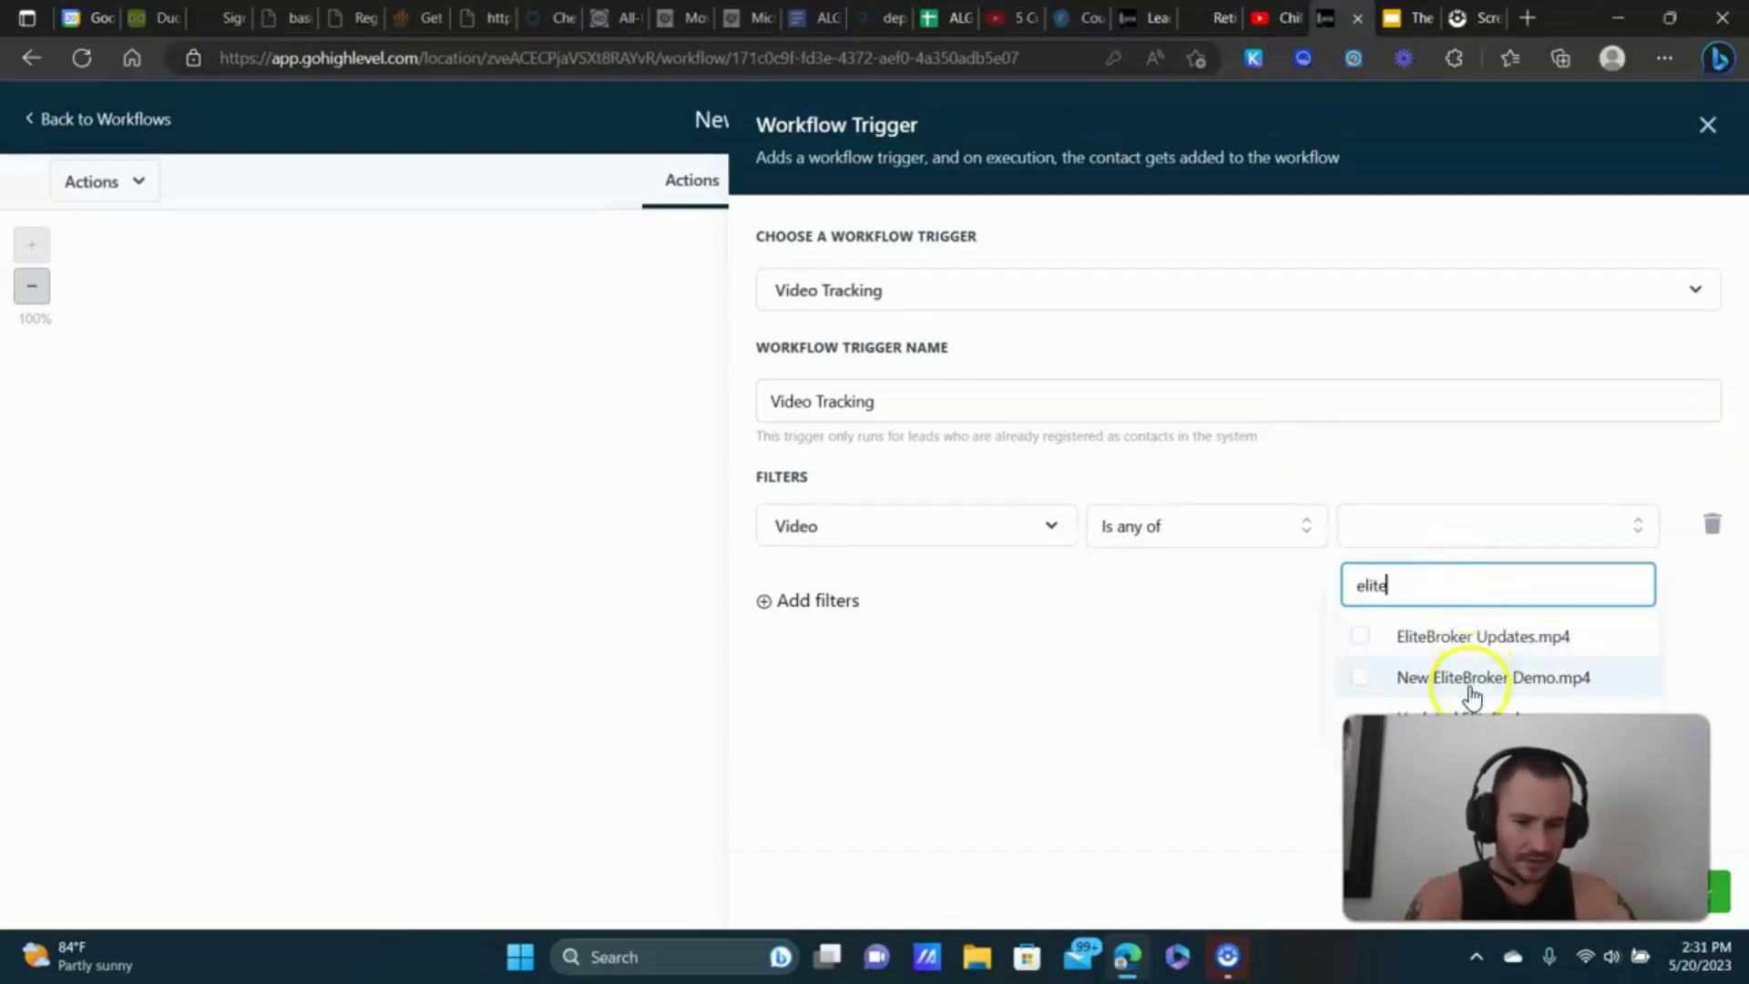
pyautogui.click(1356, 679)
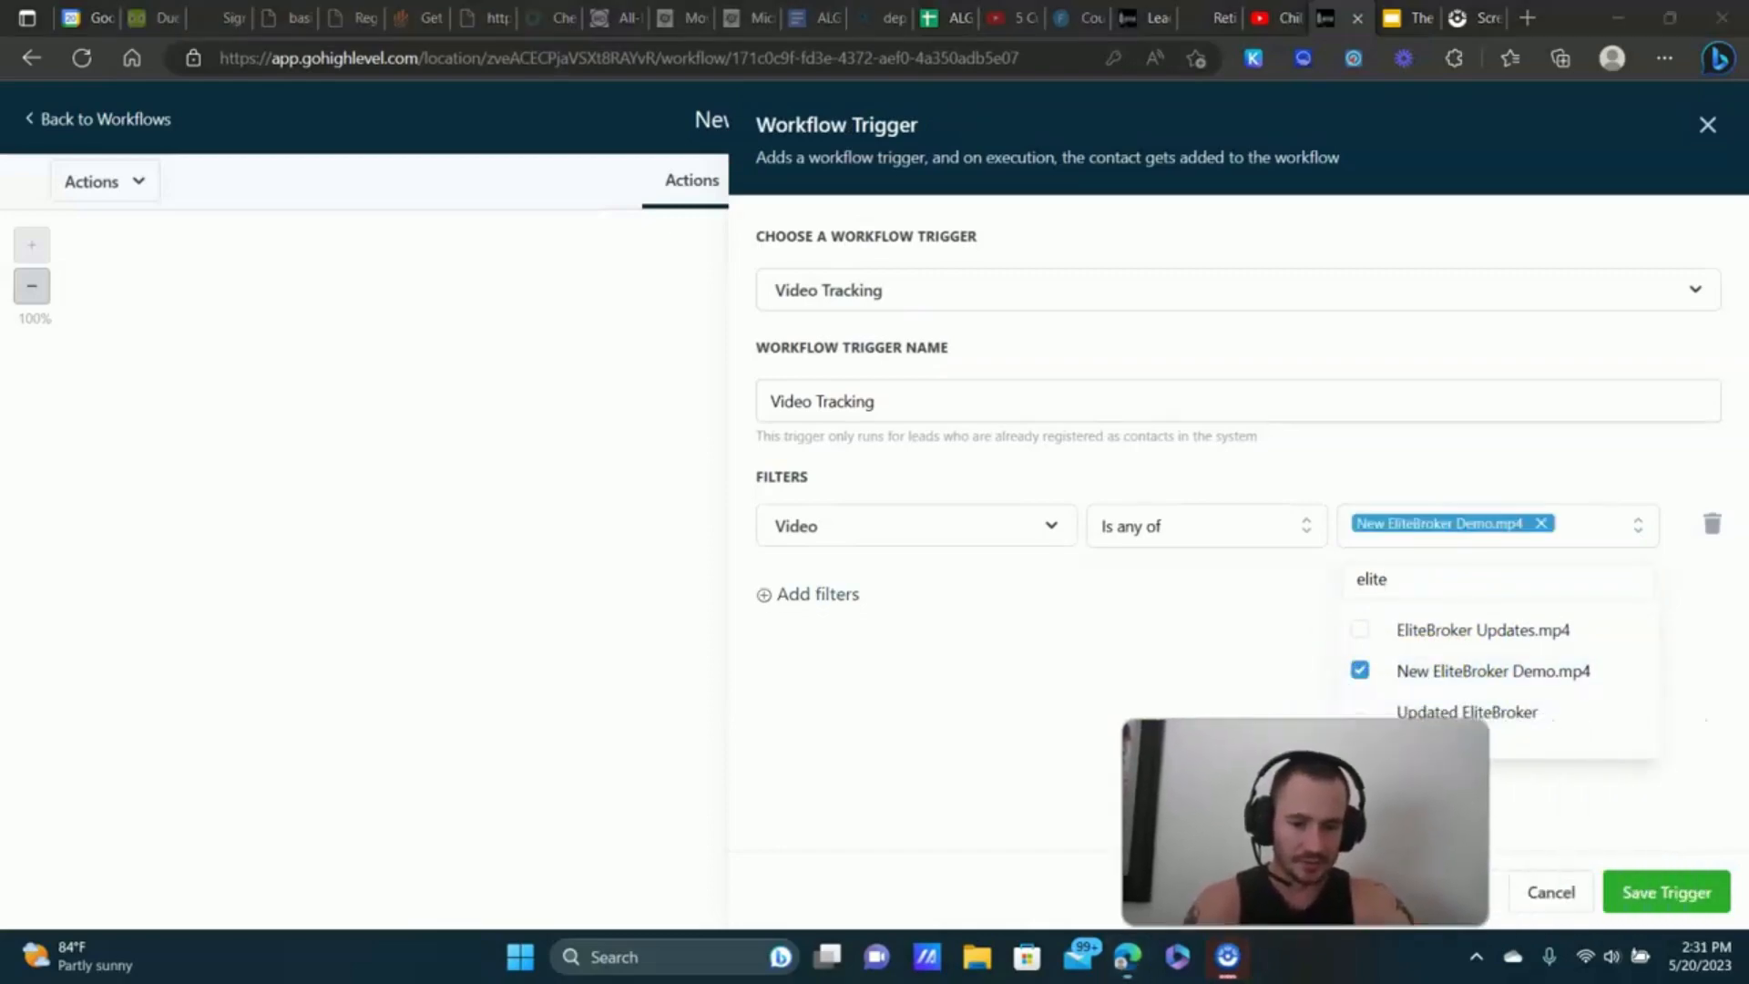
pyautogui.click(1358, 729)
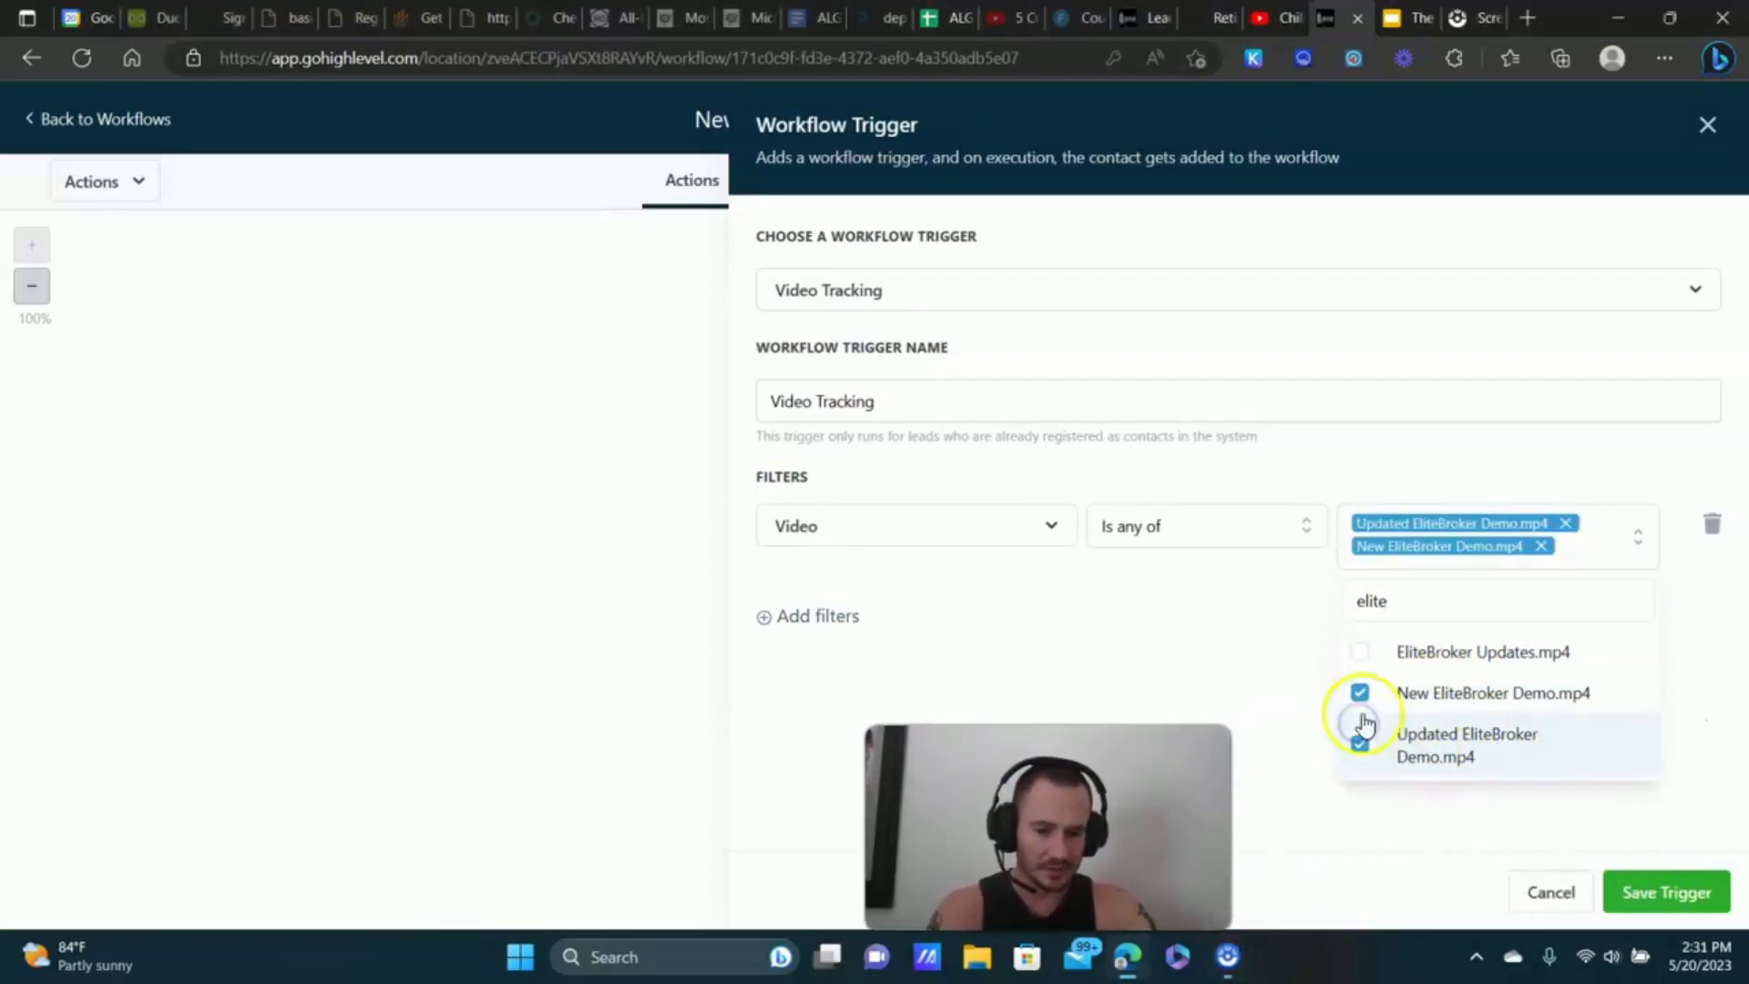
pyautogui.click(1288, 613)
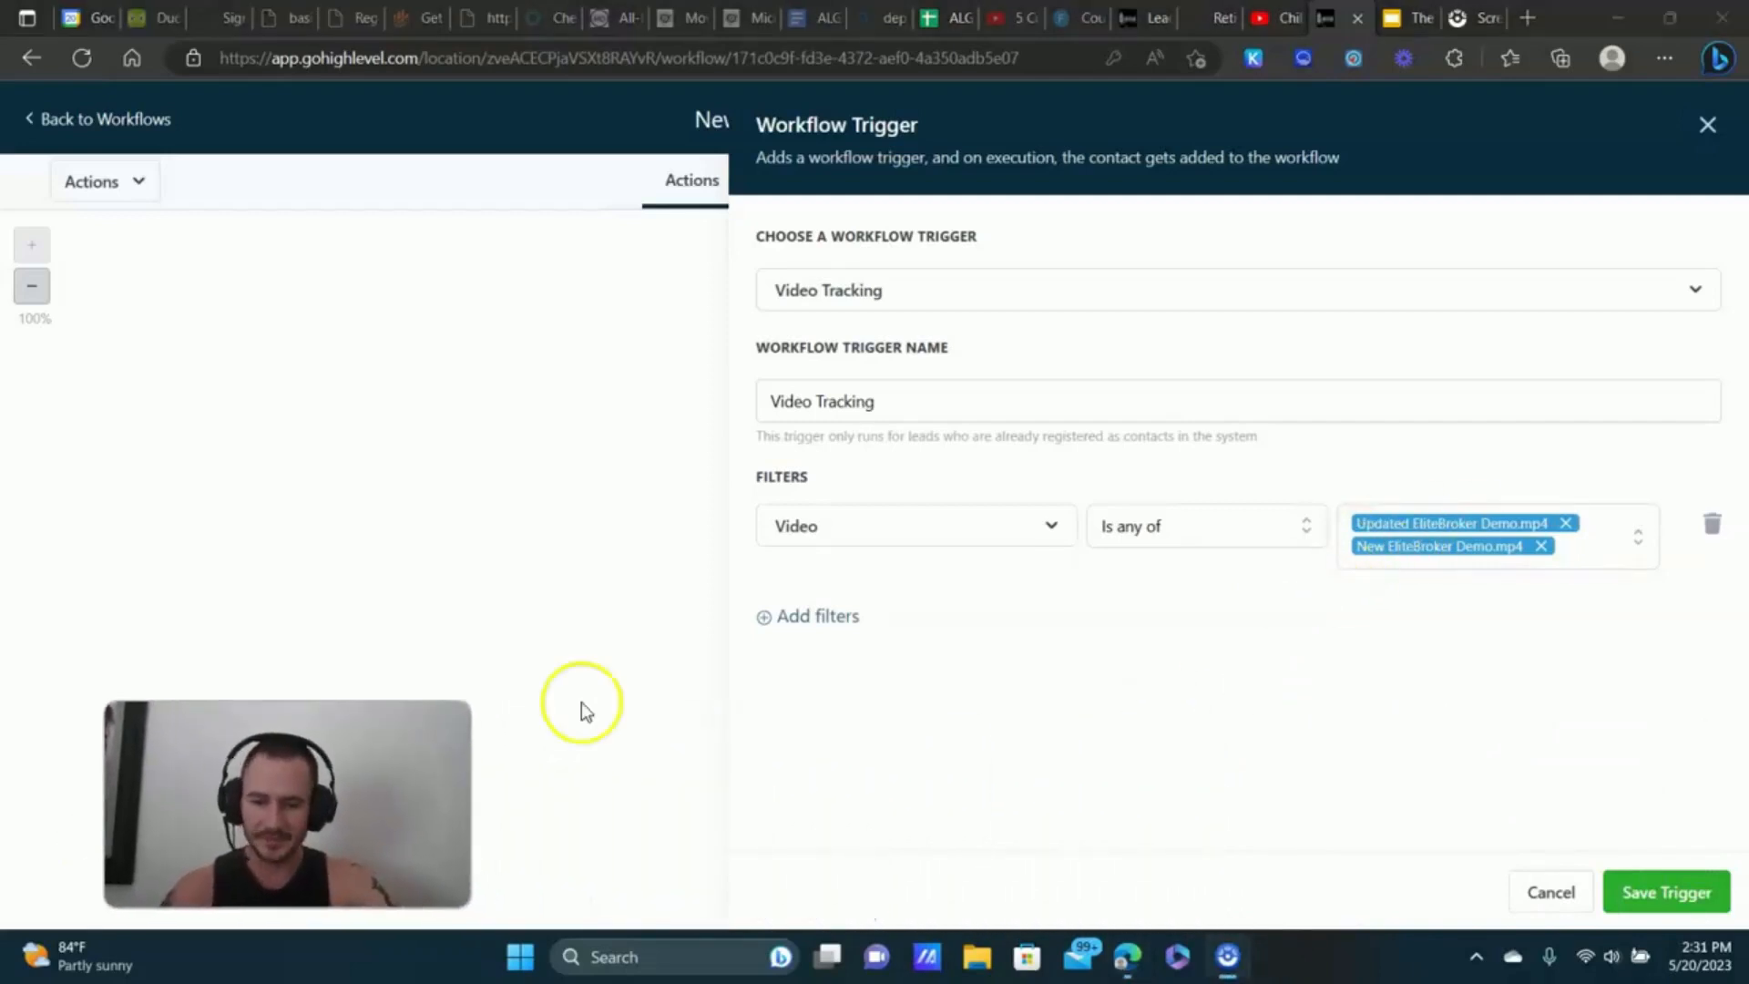
# - Add a "Video duration (%)" filter of "Greater than or Equal to" 50 and save the trigger
pyautogui.click(820, 615)
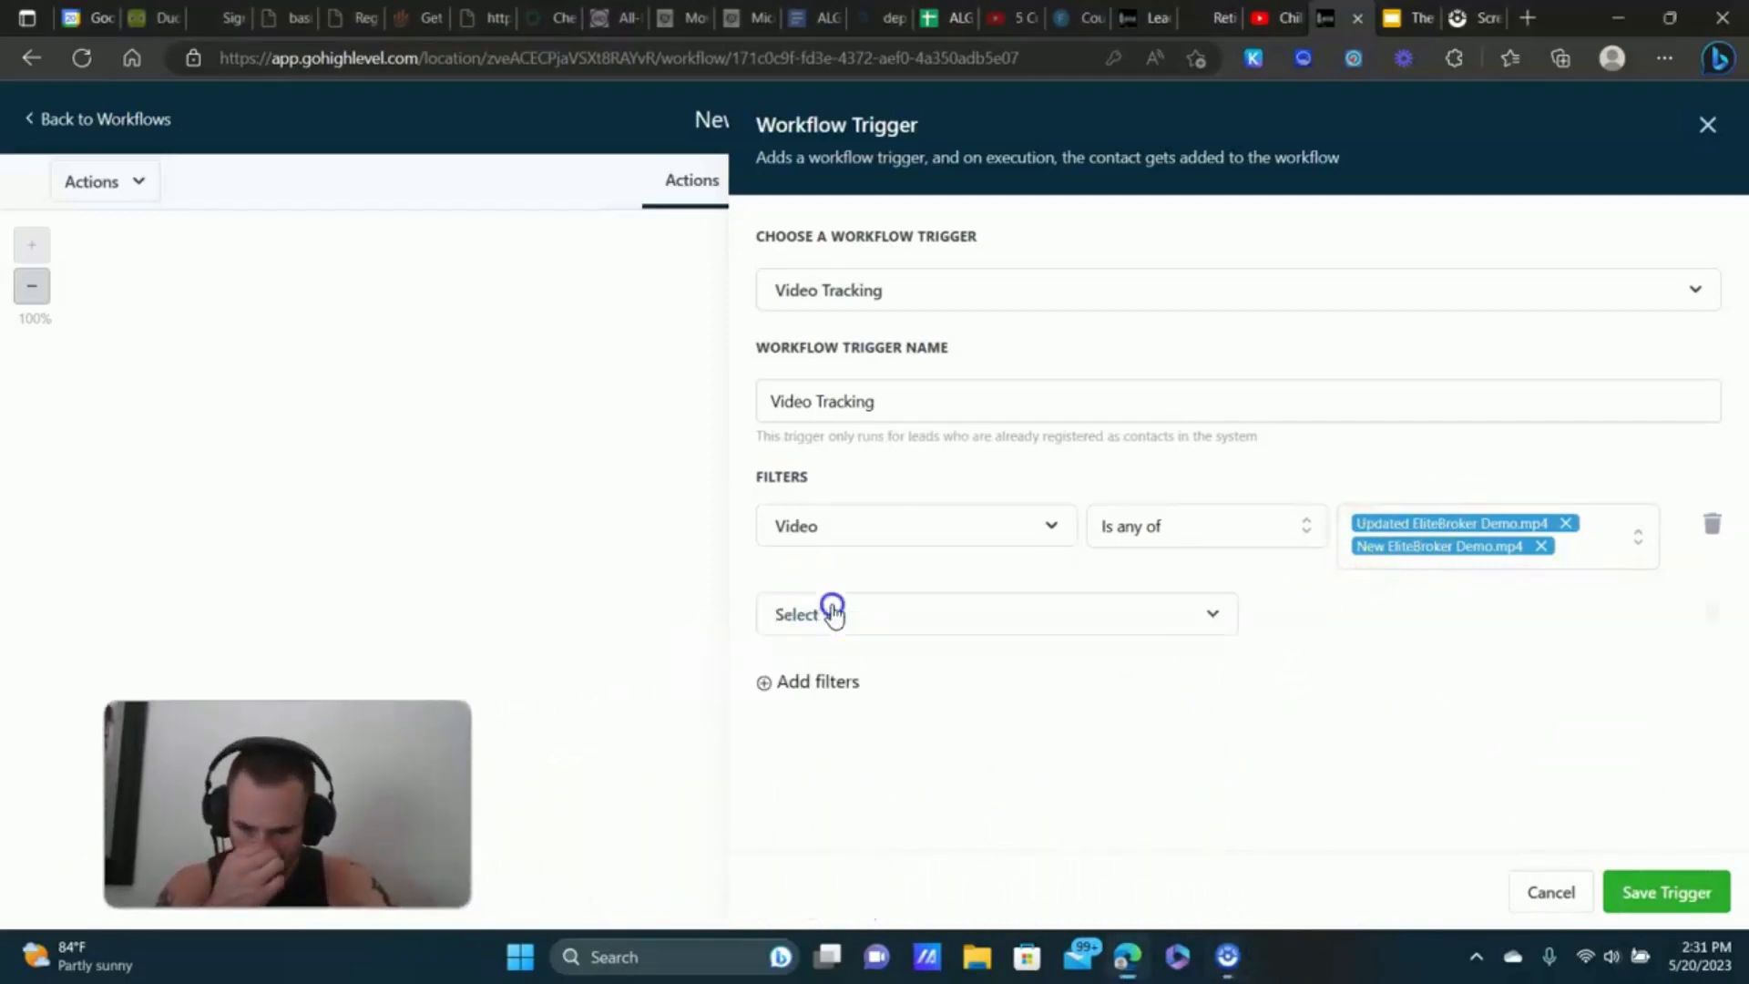
pyautogui.click(1156, 615)
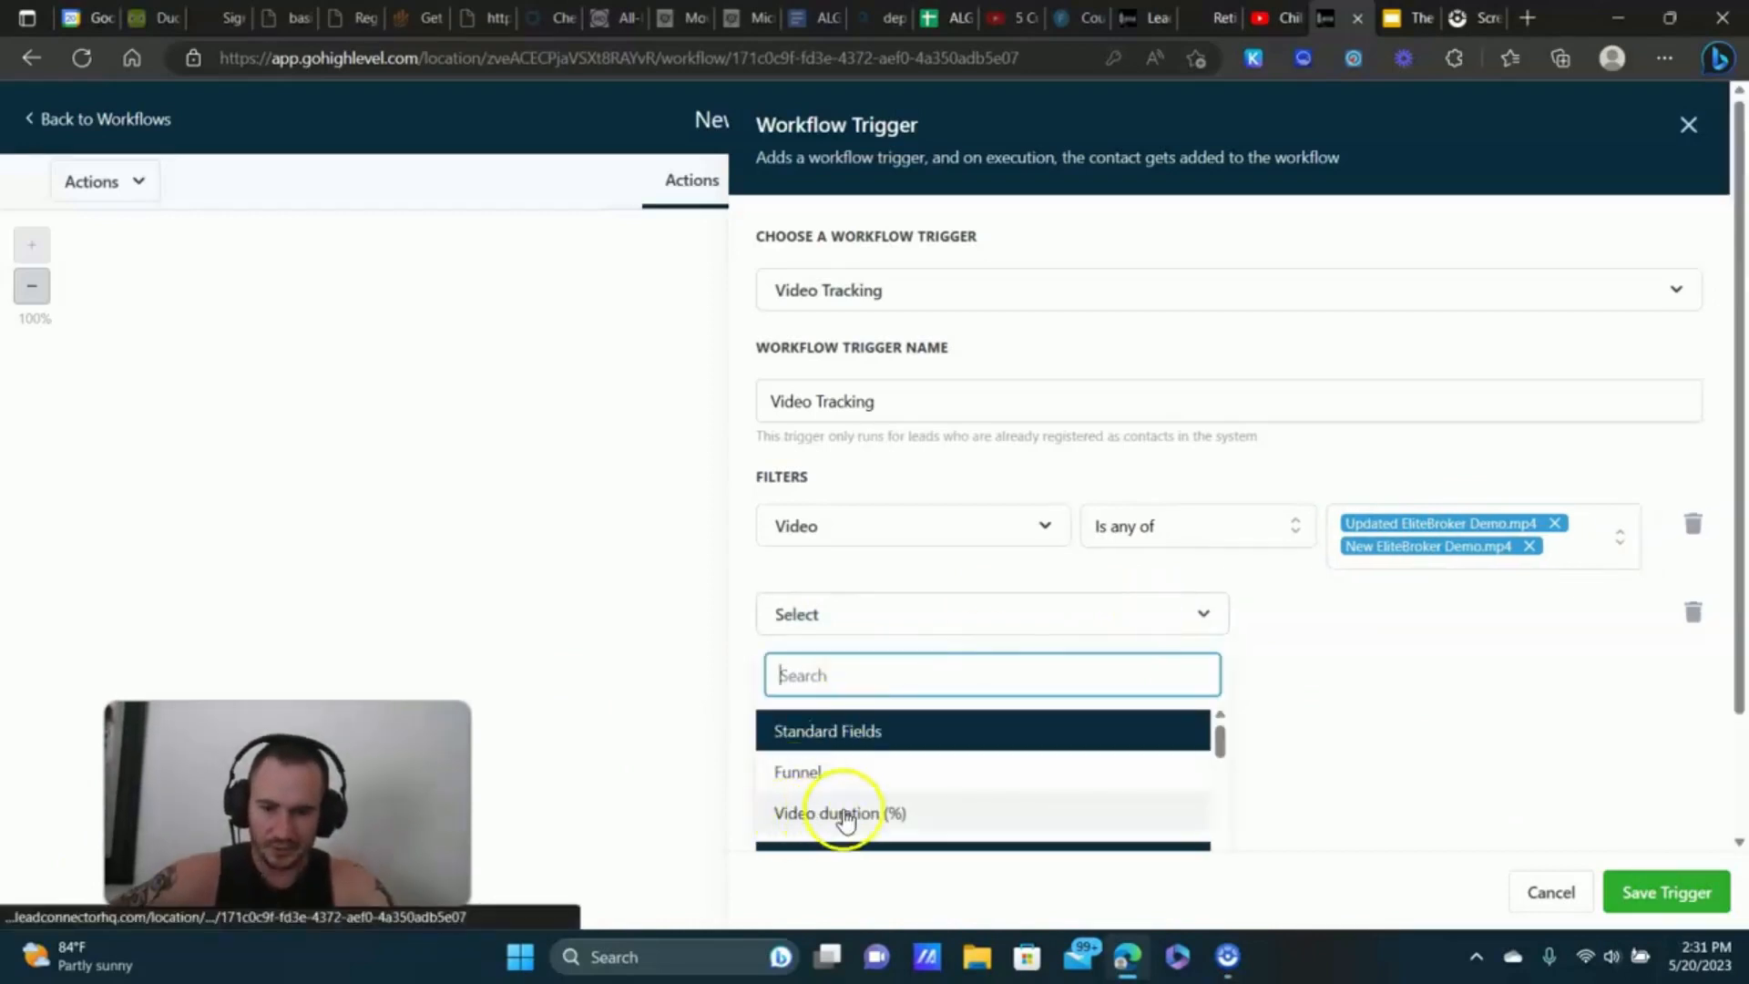
pyautogui.click(810, 822)
pyautogui.click(1375, 615)
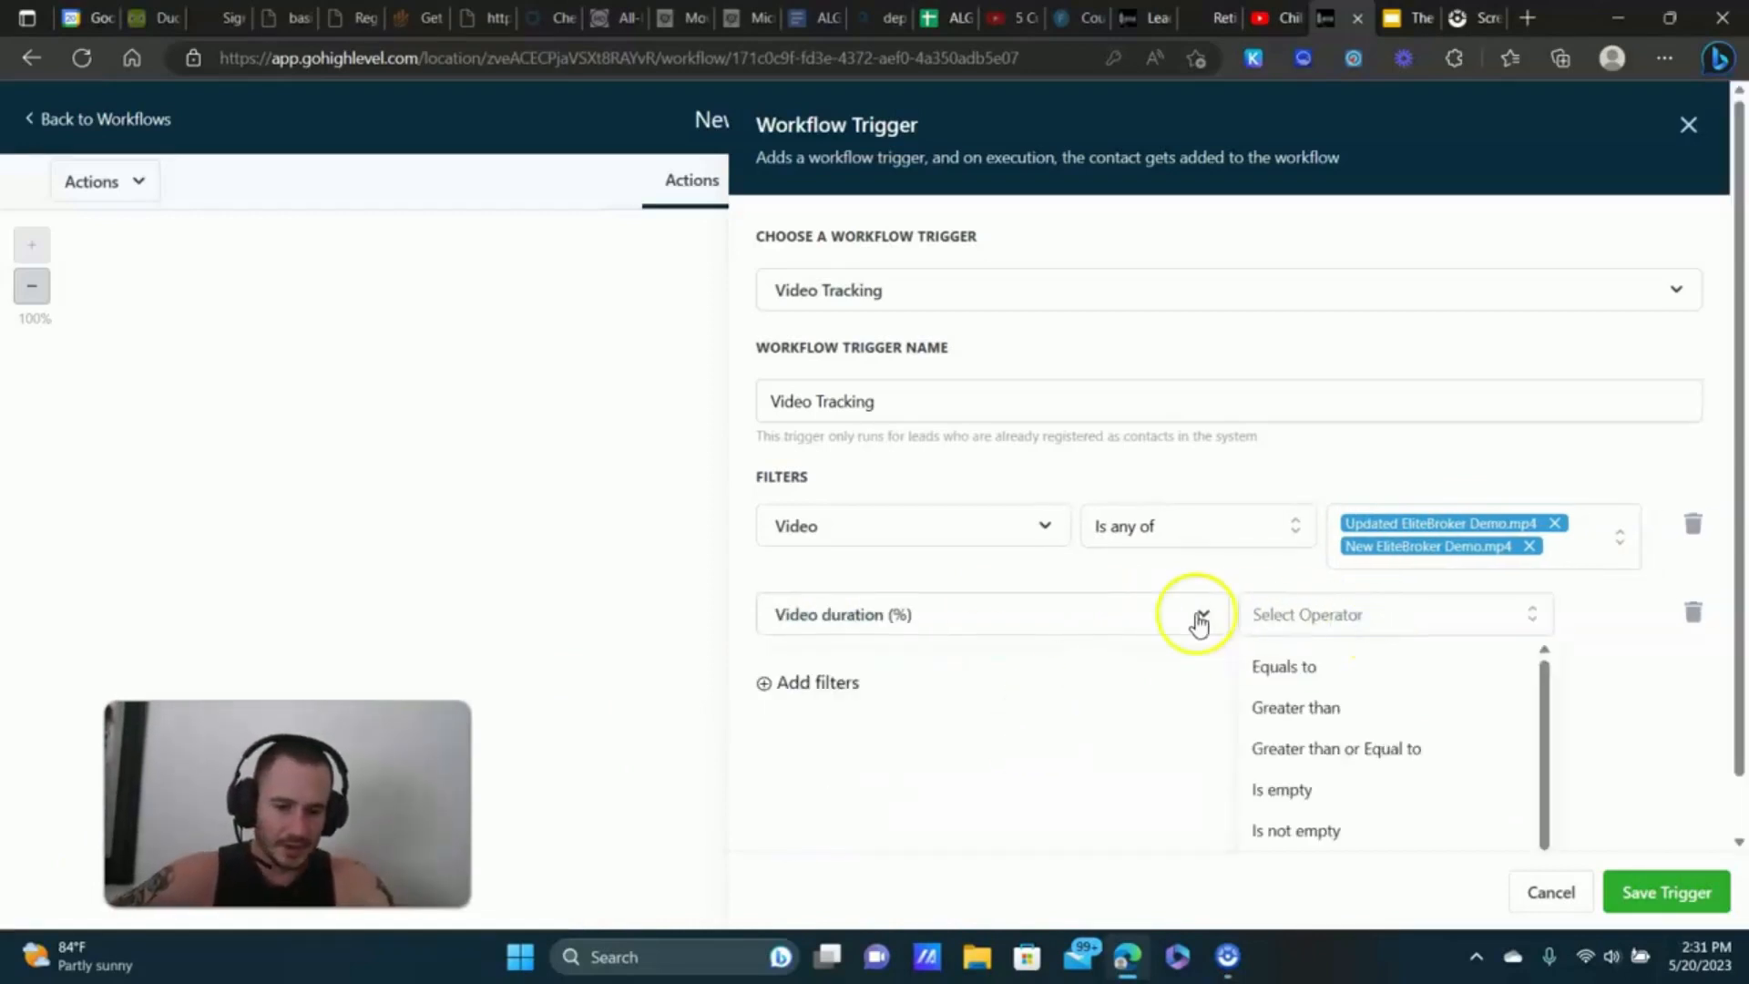
pyautogui.scroll(-1, 1187, 616)
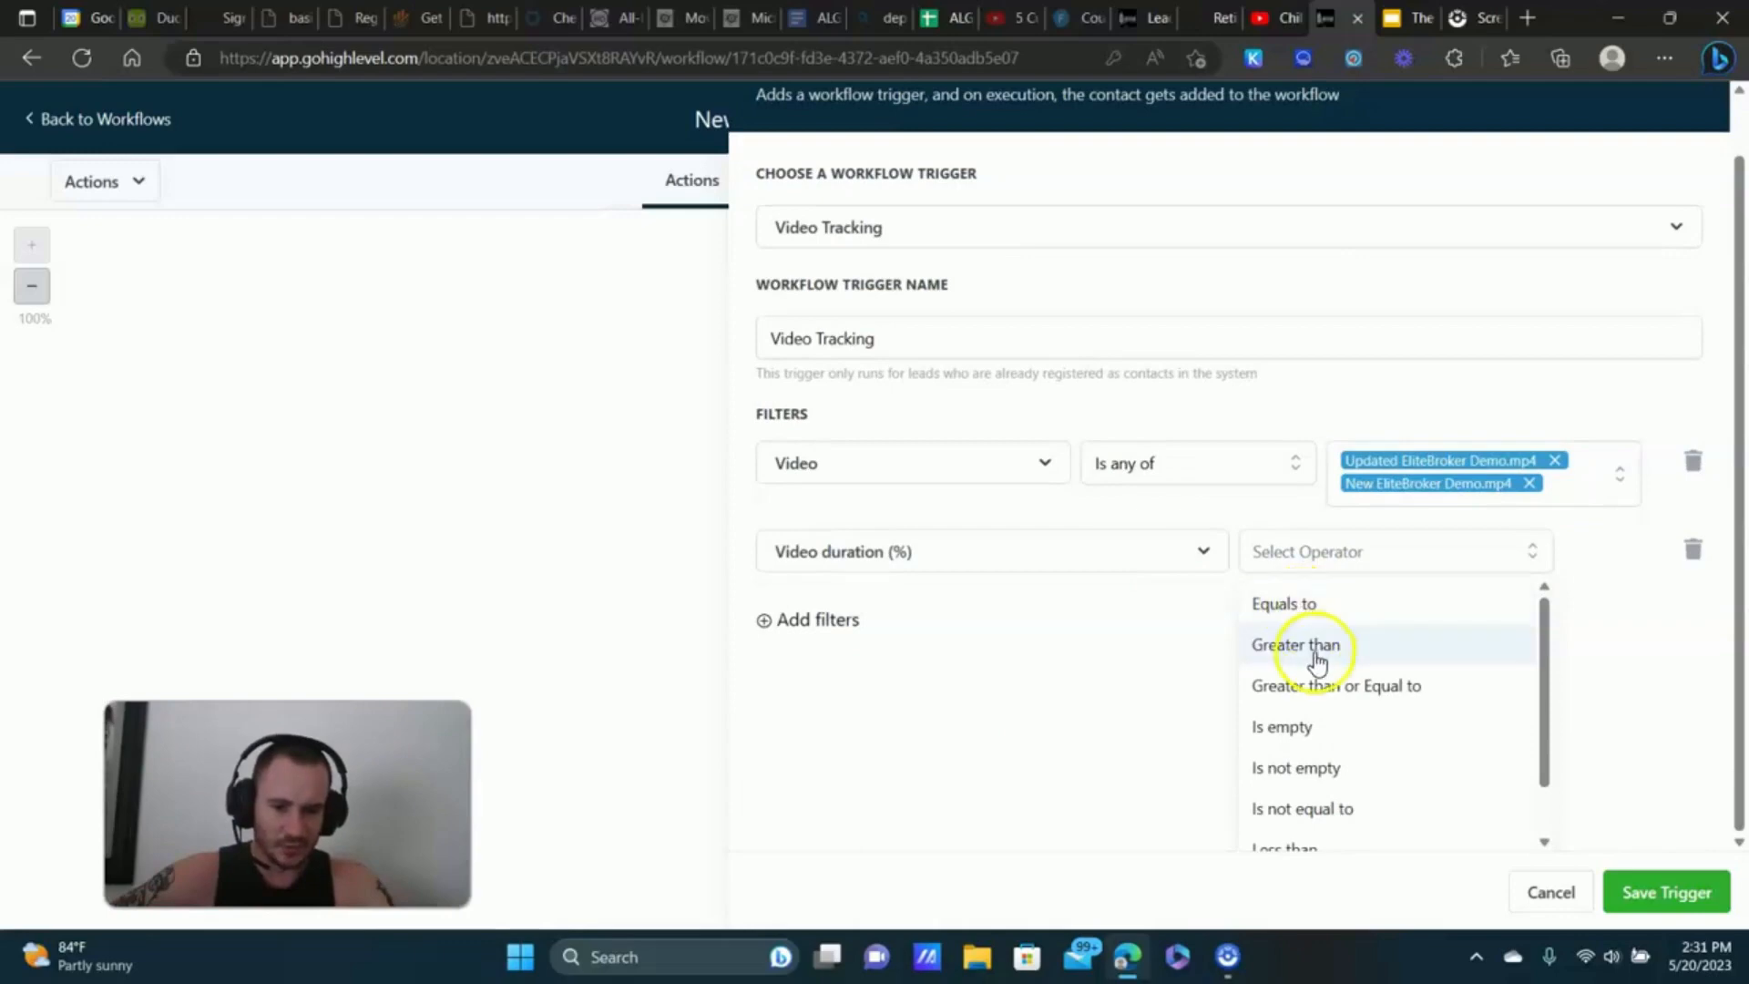
pyautogui.scroll(-1, 1388, 692)
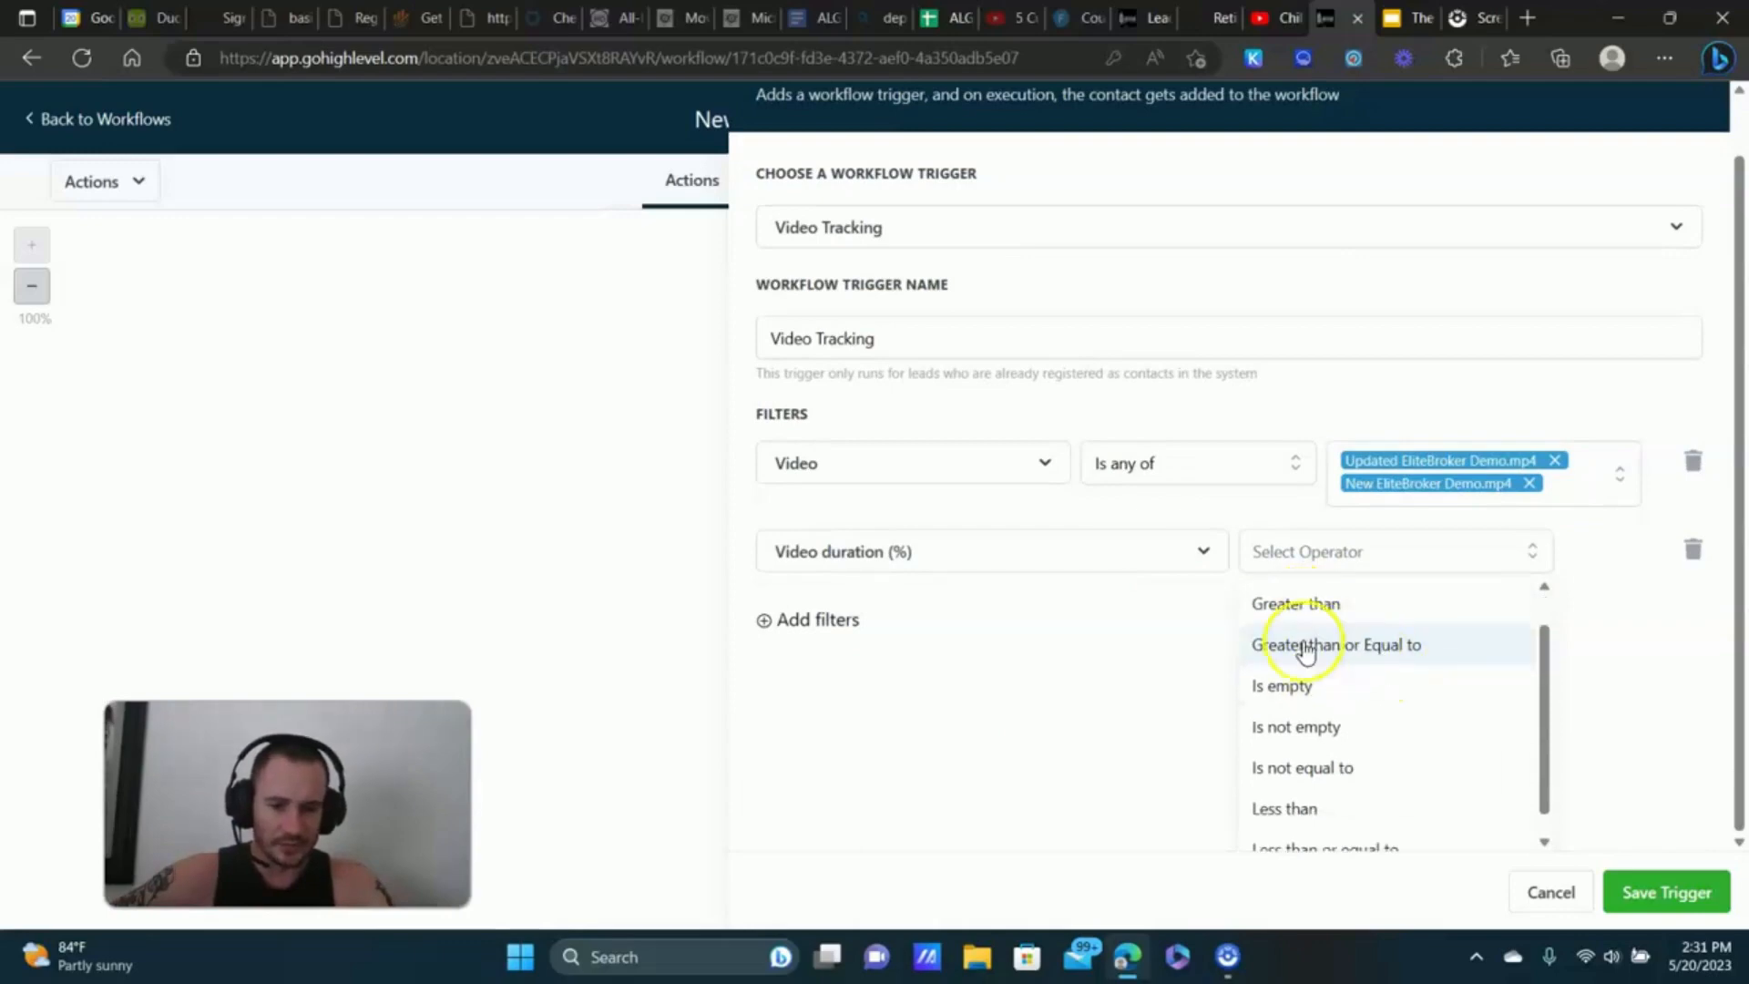
pyautogui.click(1309, 646)
pyautogui.click(1442, 621)
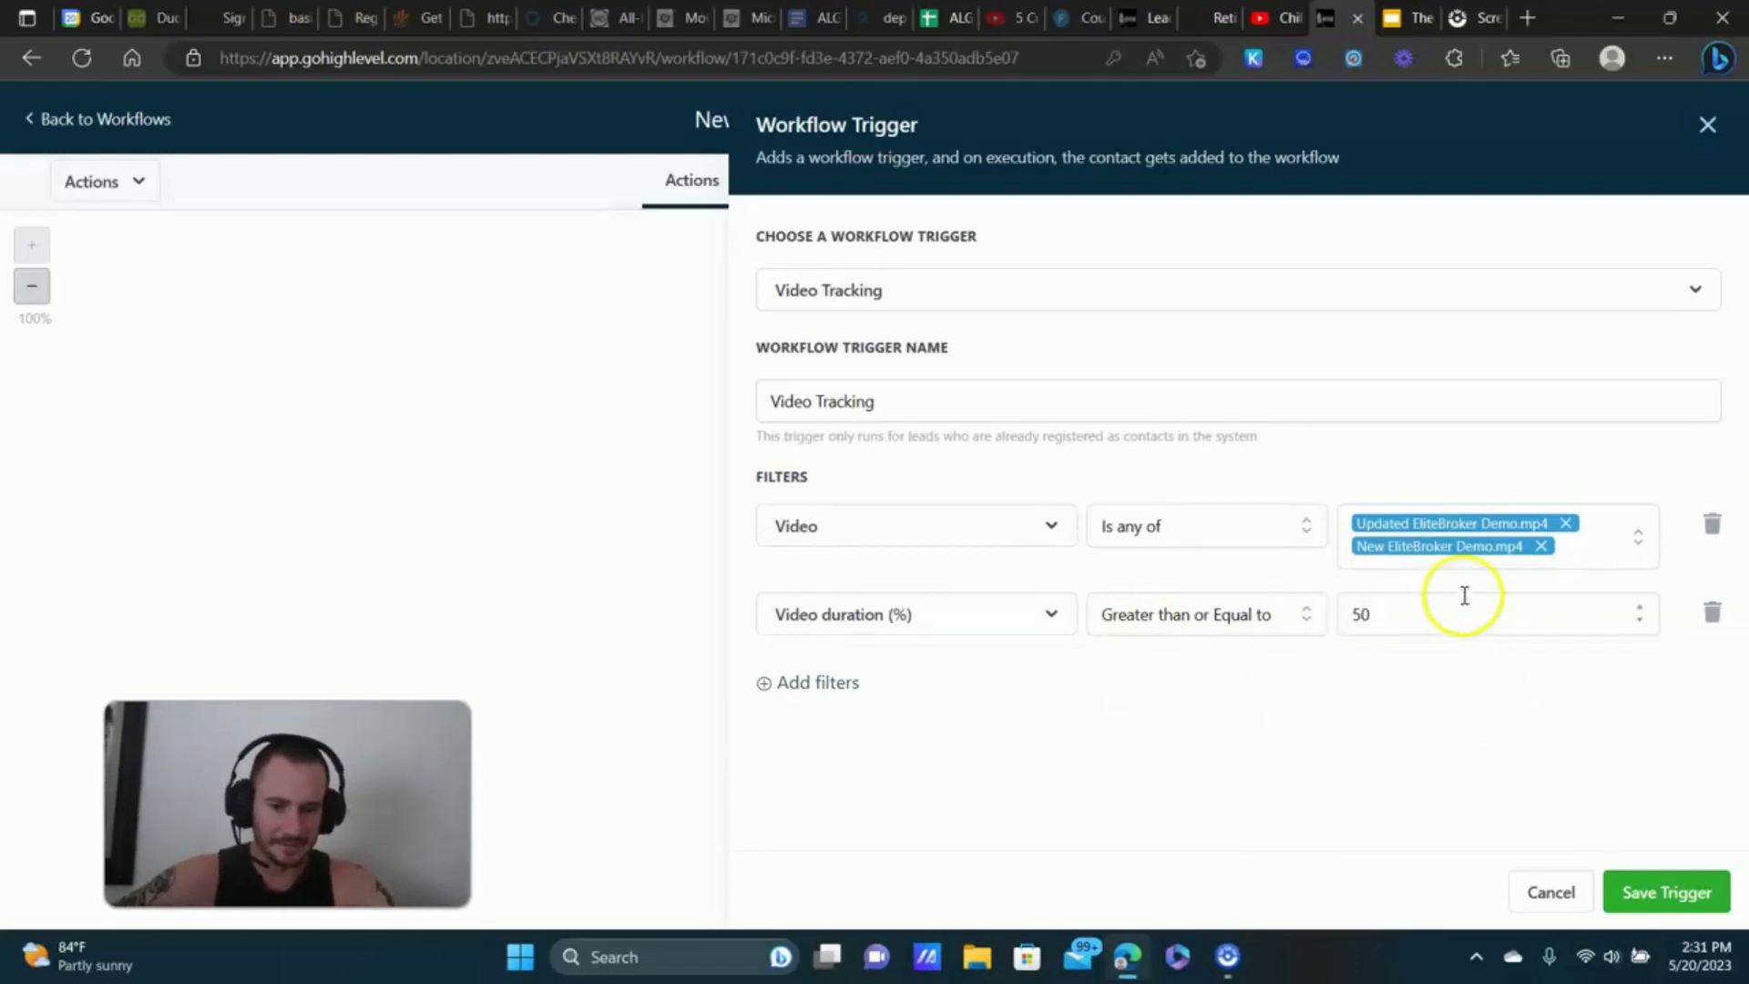
pyautogui.click(1666, 892)
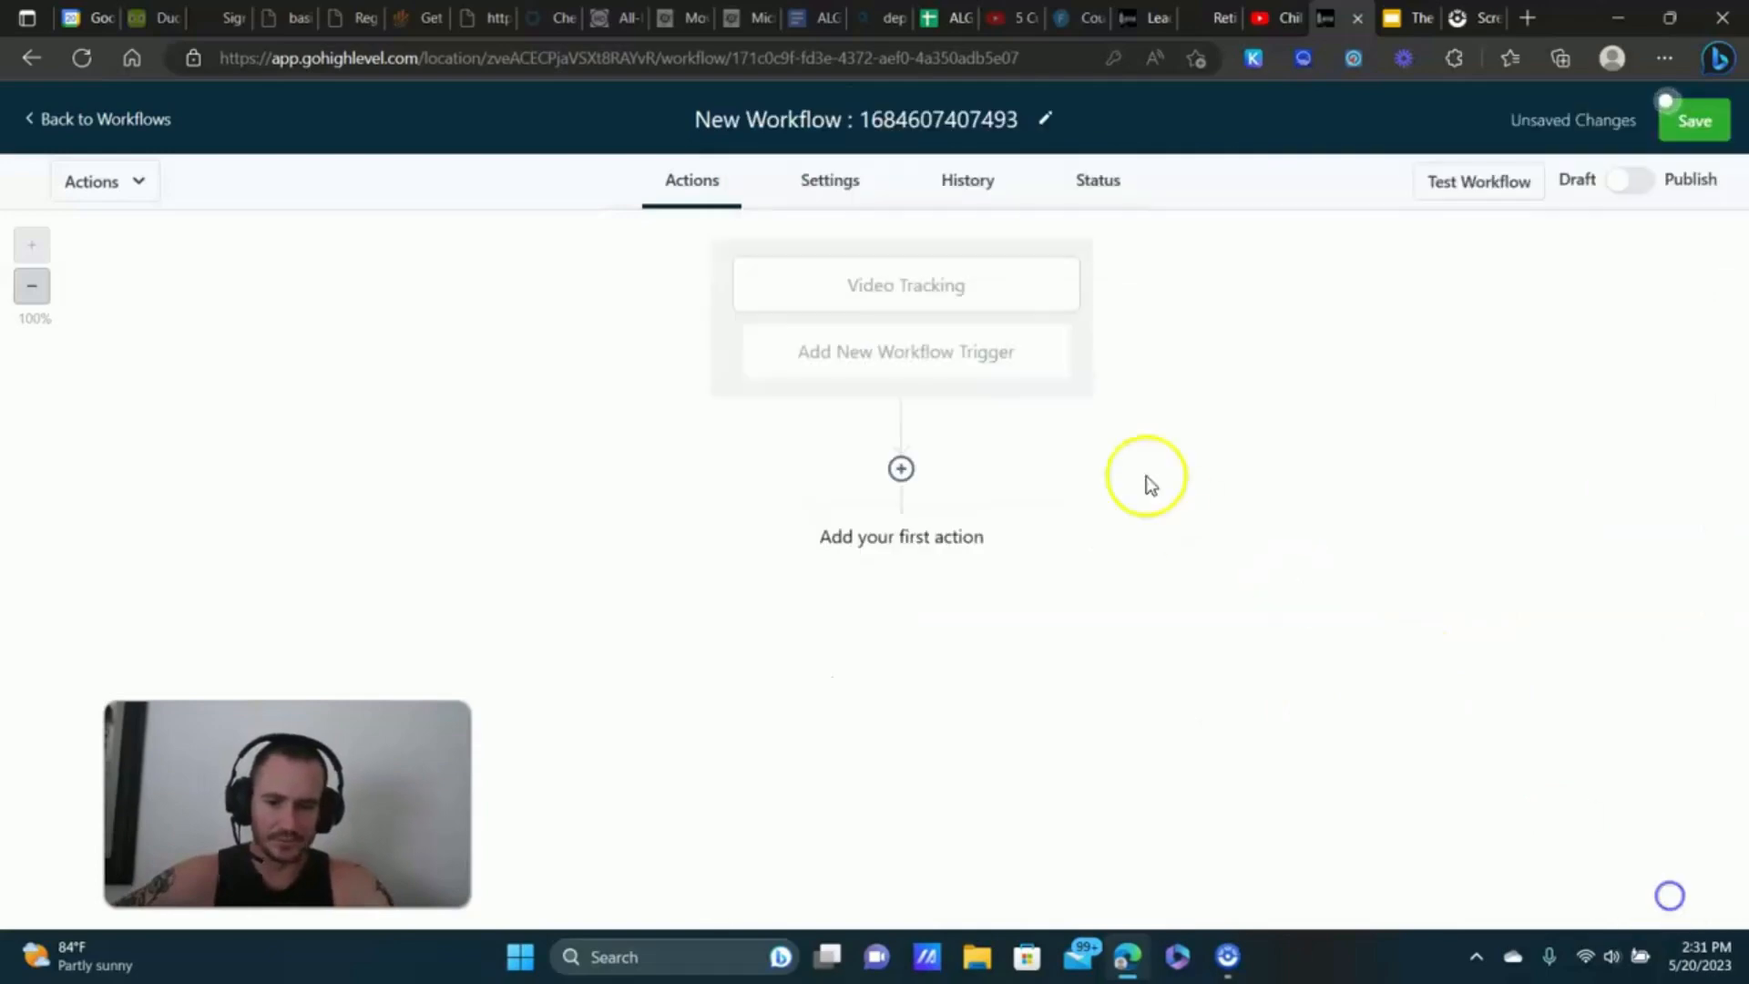
pyautogui.click(924, 290)
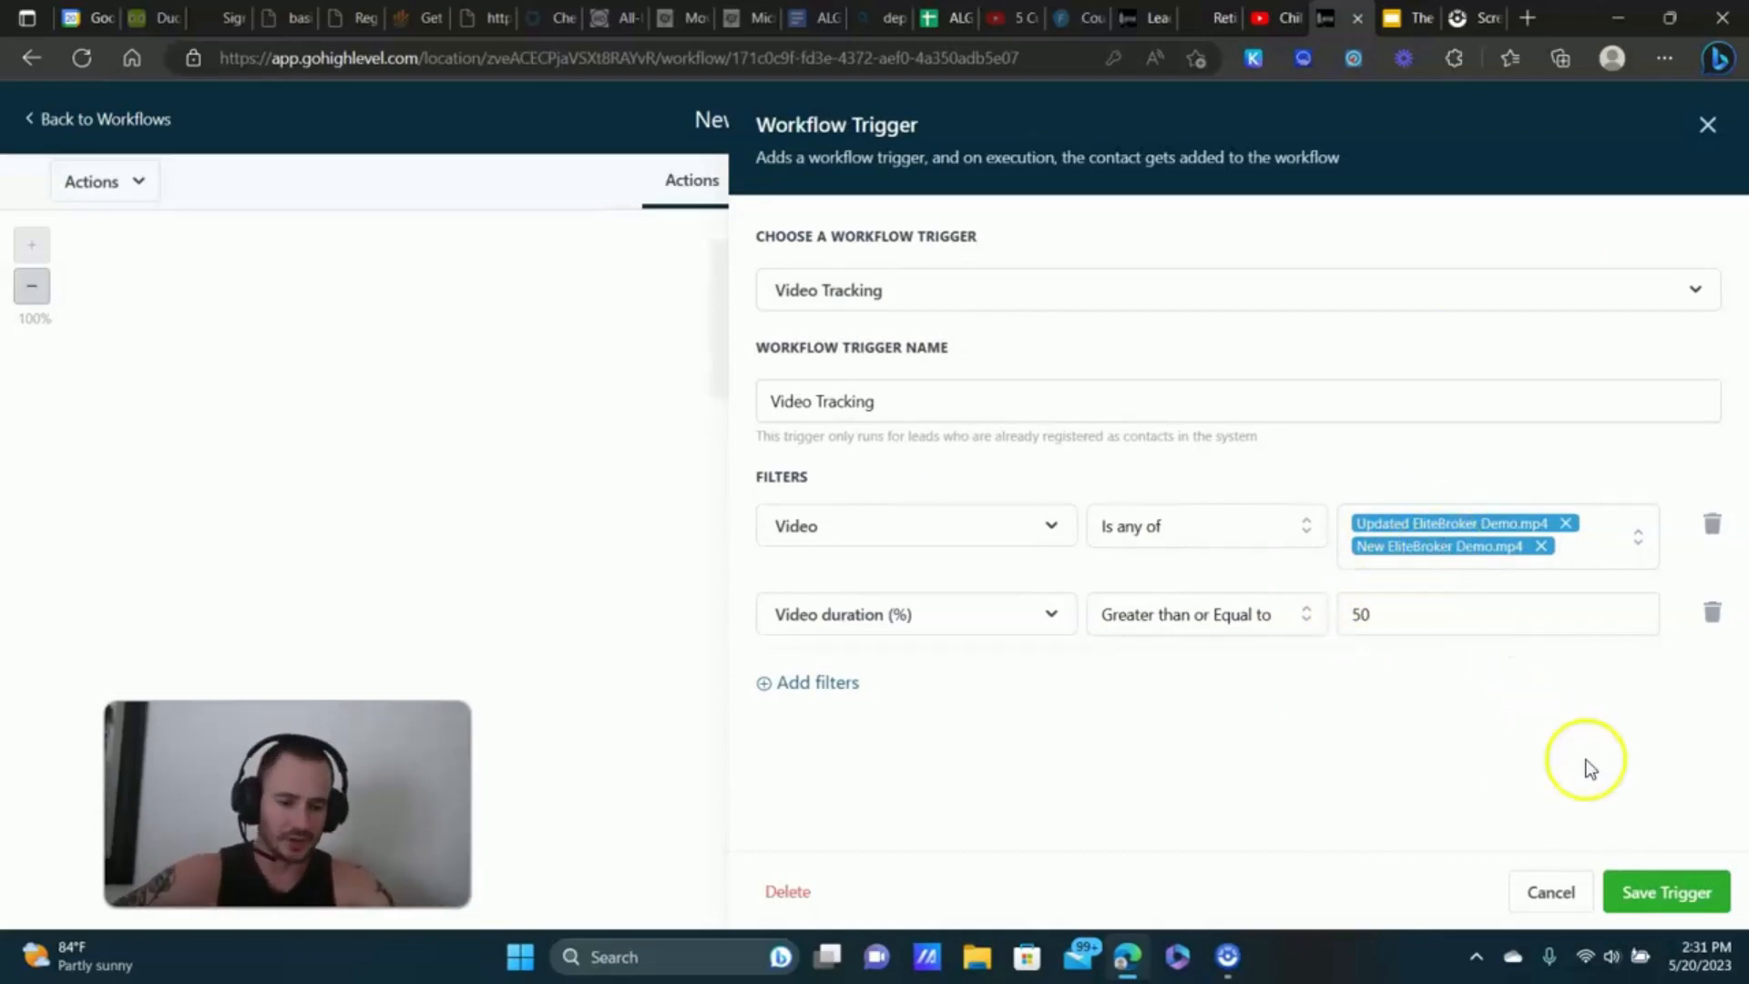
pyautogui.click(1559, 891)
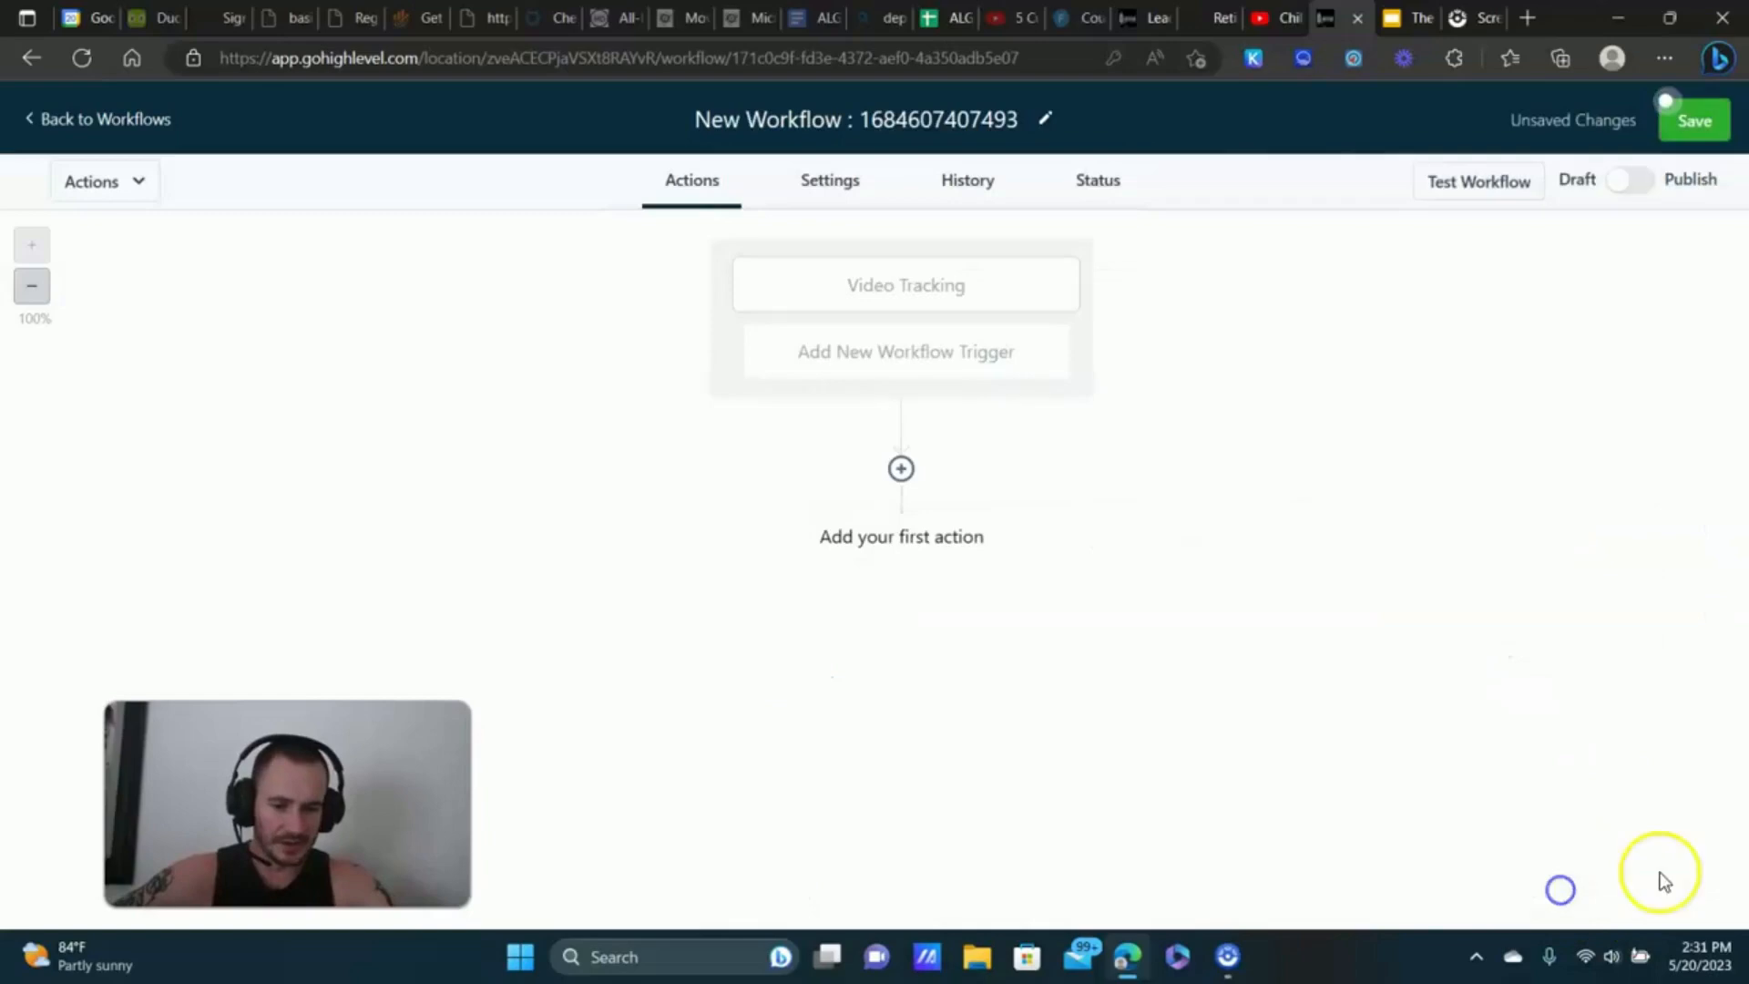
# - Add an Add Contact Tag action that applies the new tag "watched at least 50% of elitebroker demo" and save it
pyautogui.click(901, 468)
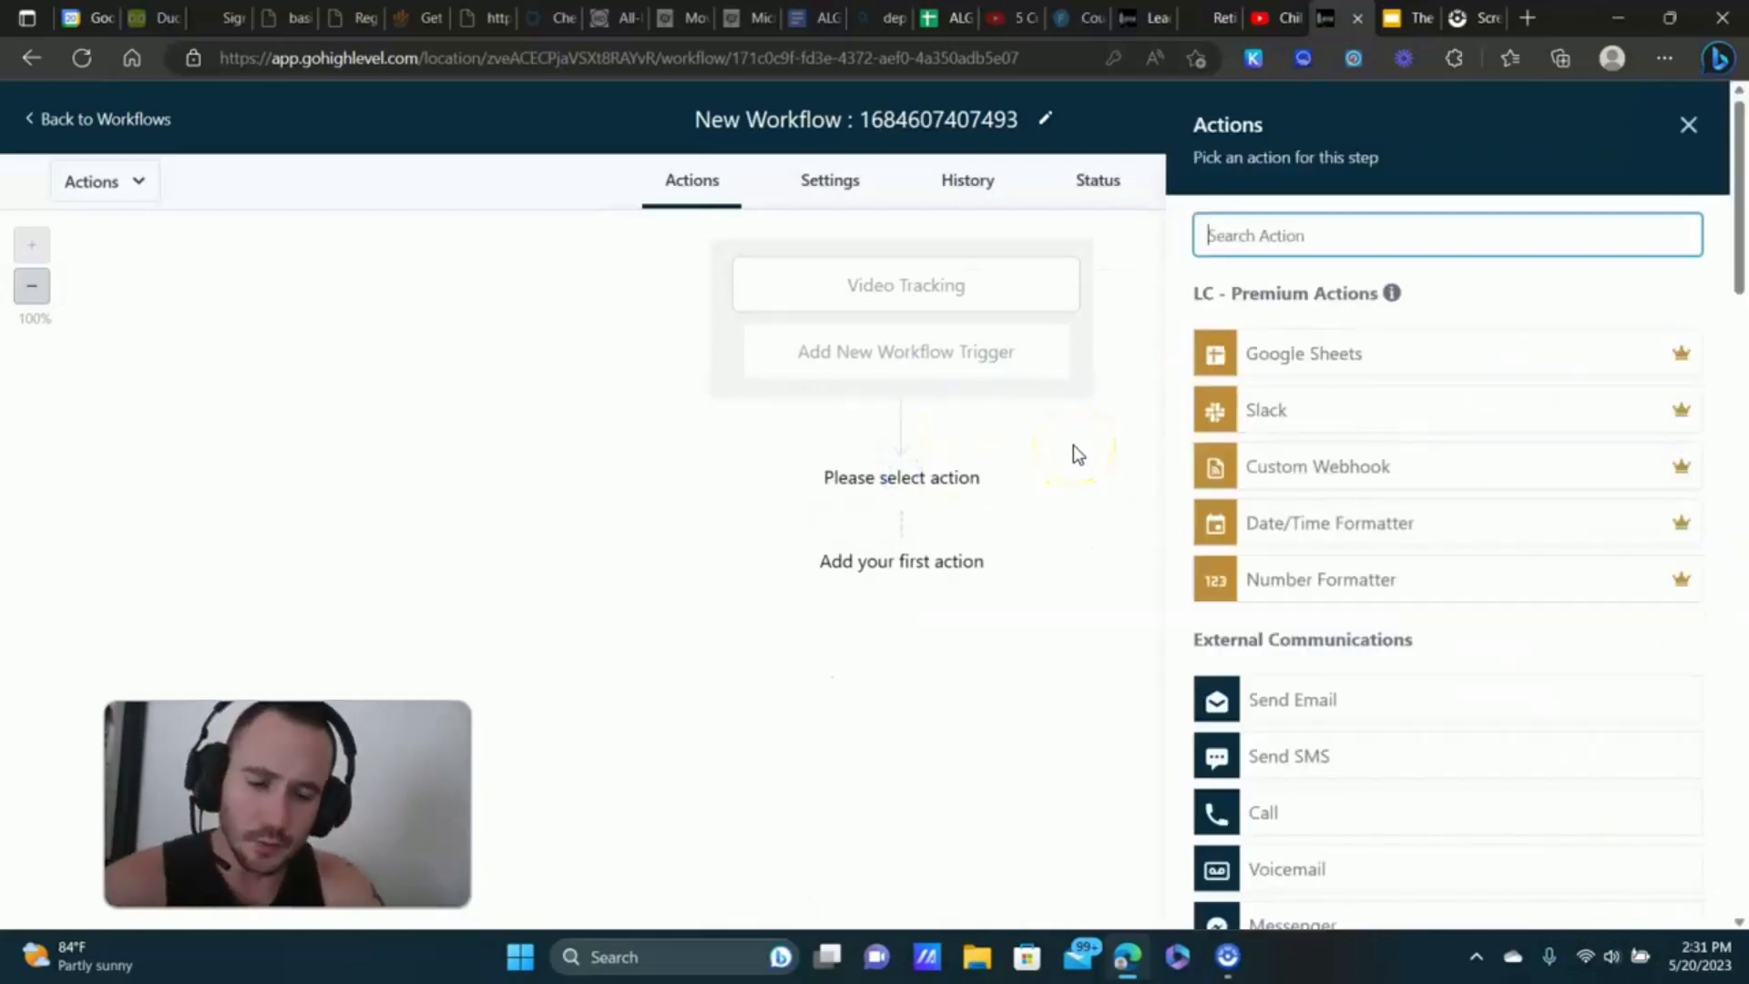
pyautogui.scroll(-1, 1383, 583)
pyautogui.scroll(-9, 1382, 583)
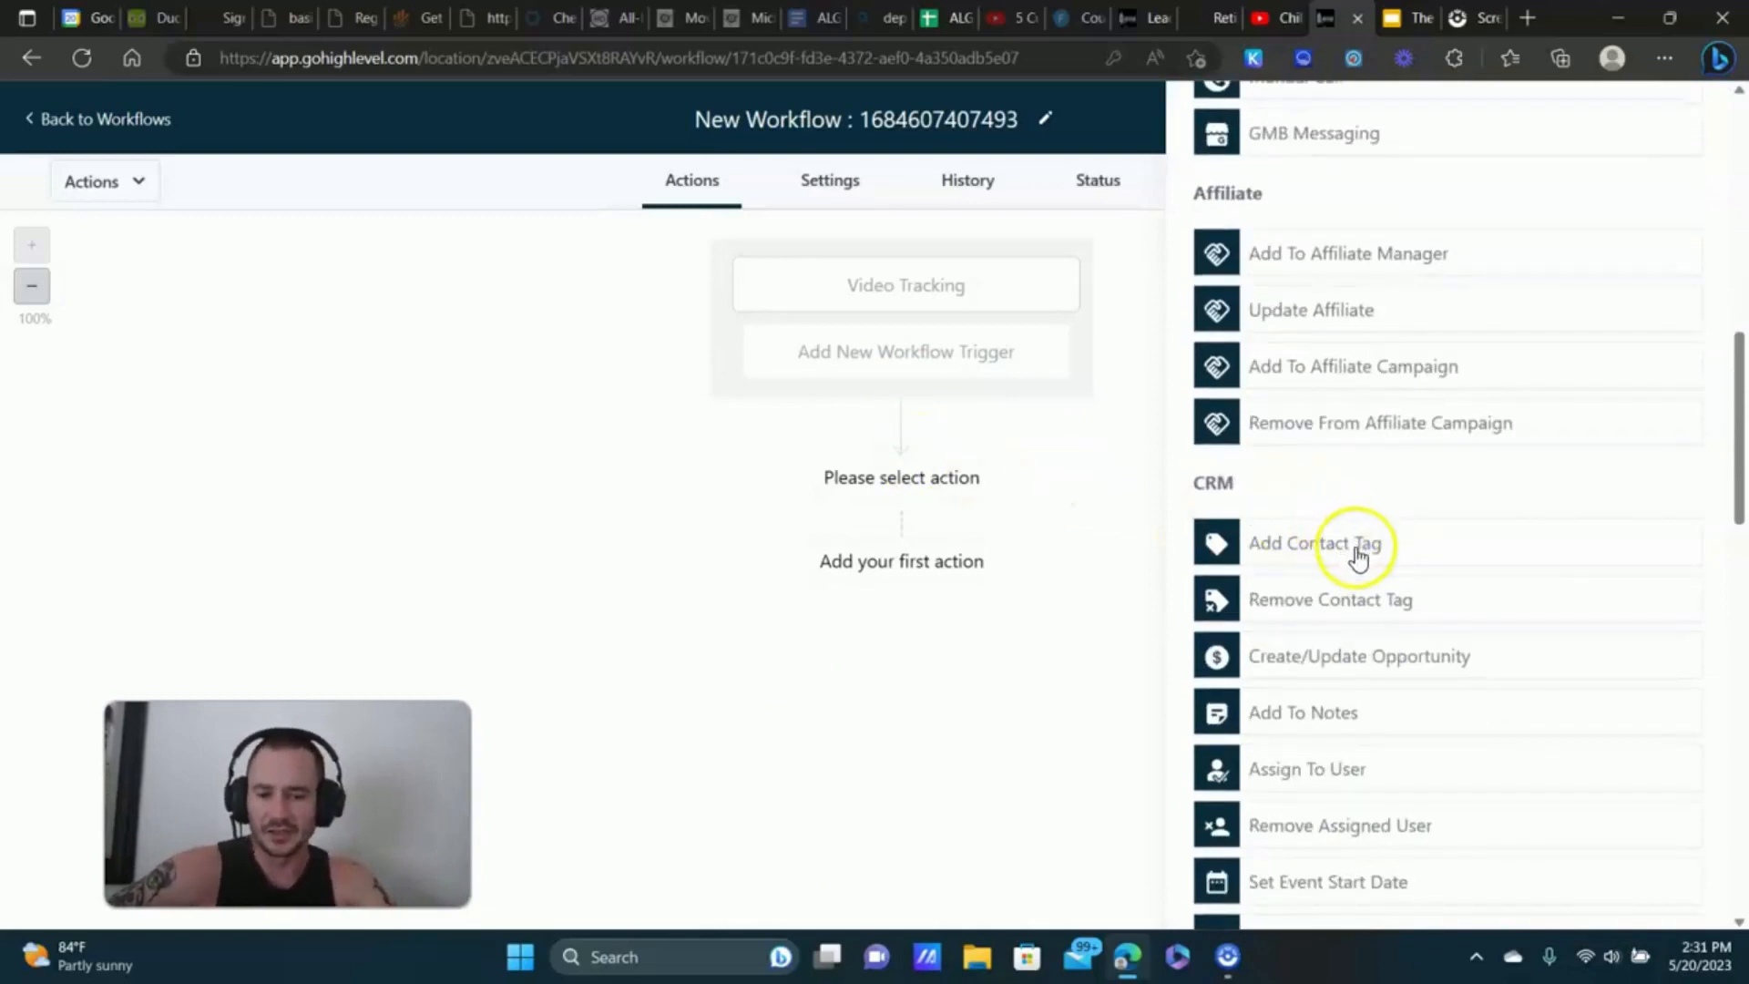
pyautogui.click(1354, 546)
pyautogui.click(1304, 390)
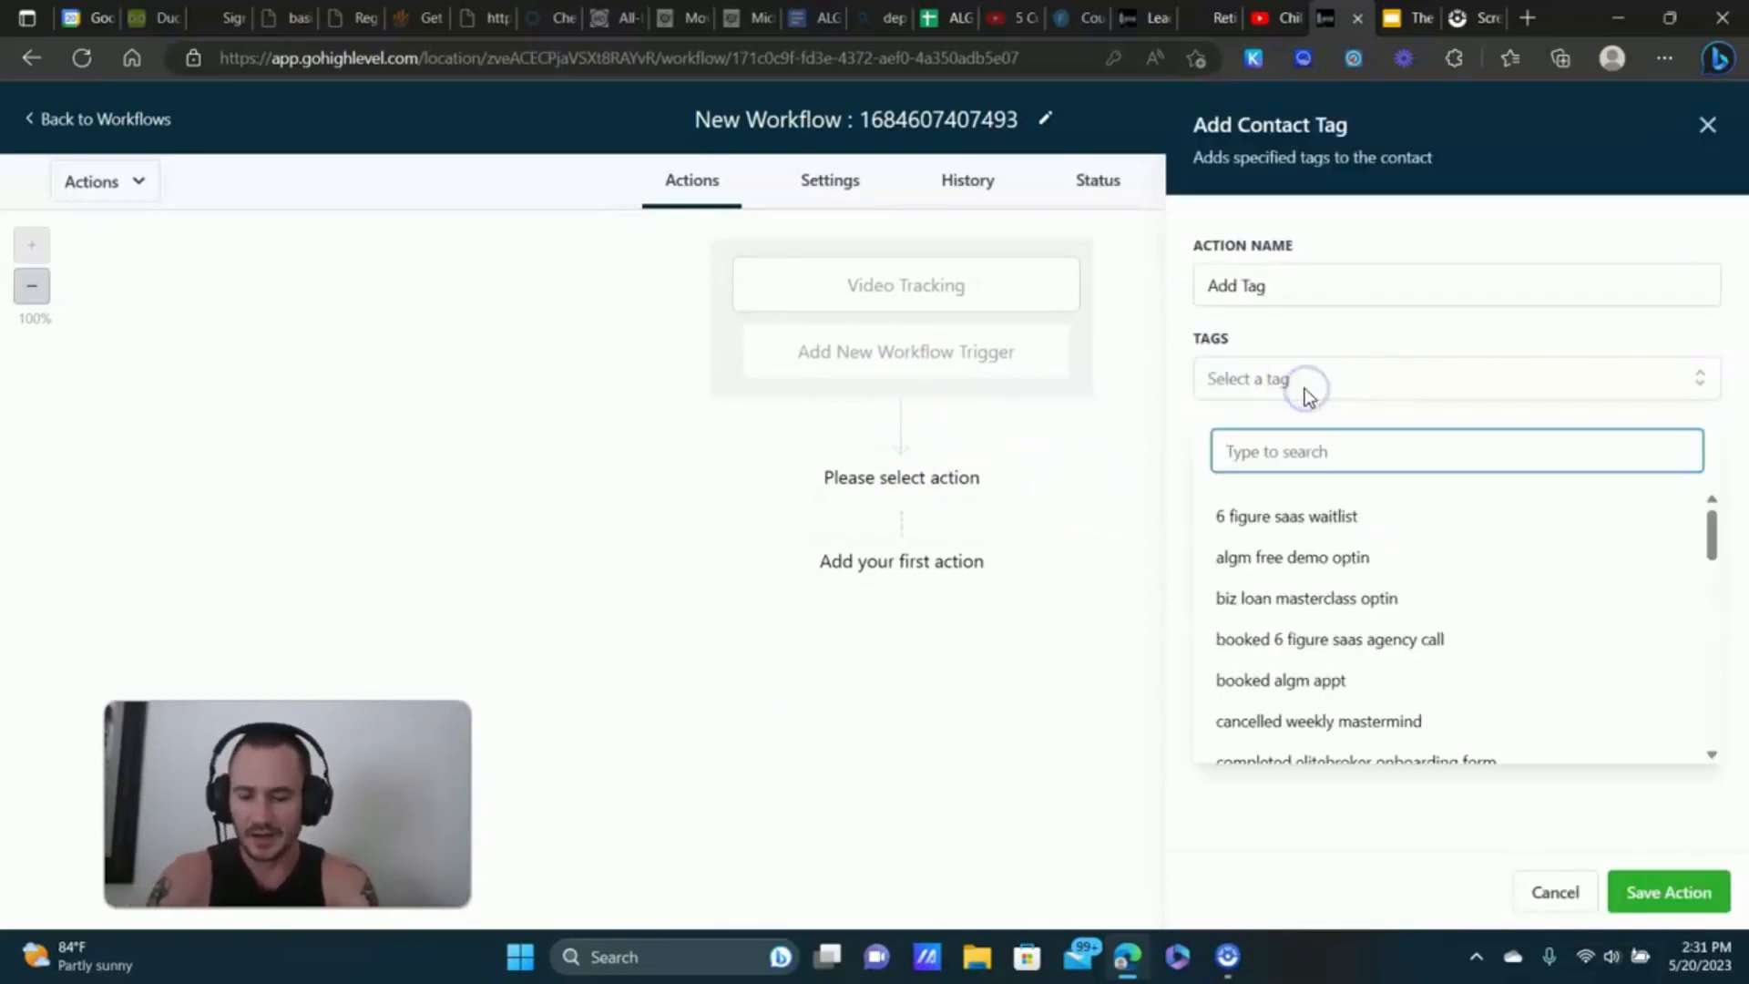
pyautogui.write('wat')
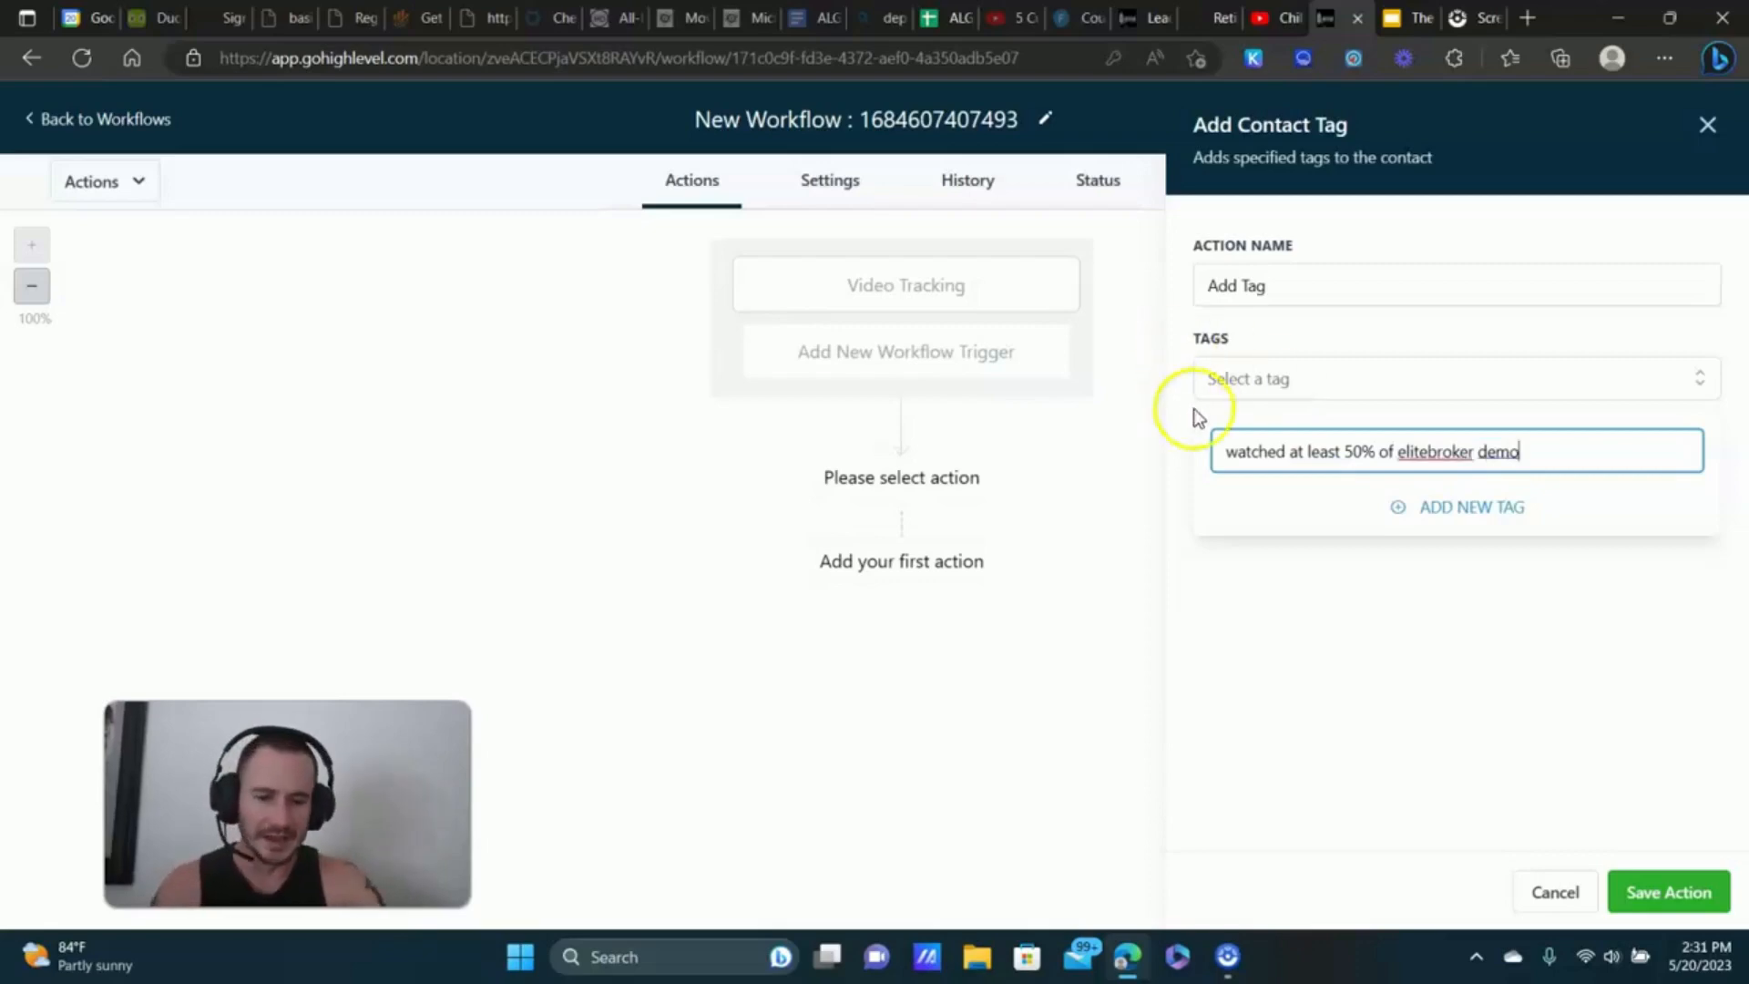
pyautogui.click(1495, 503)
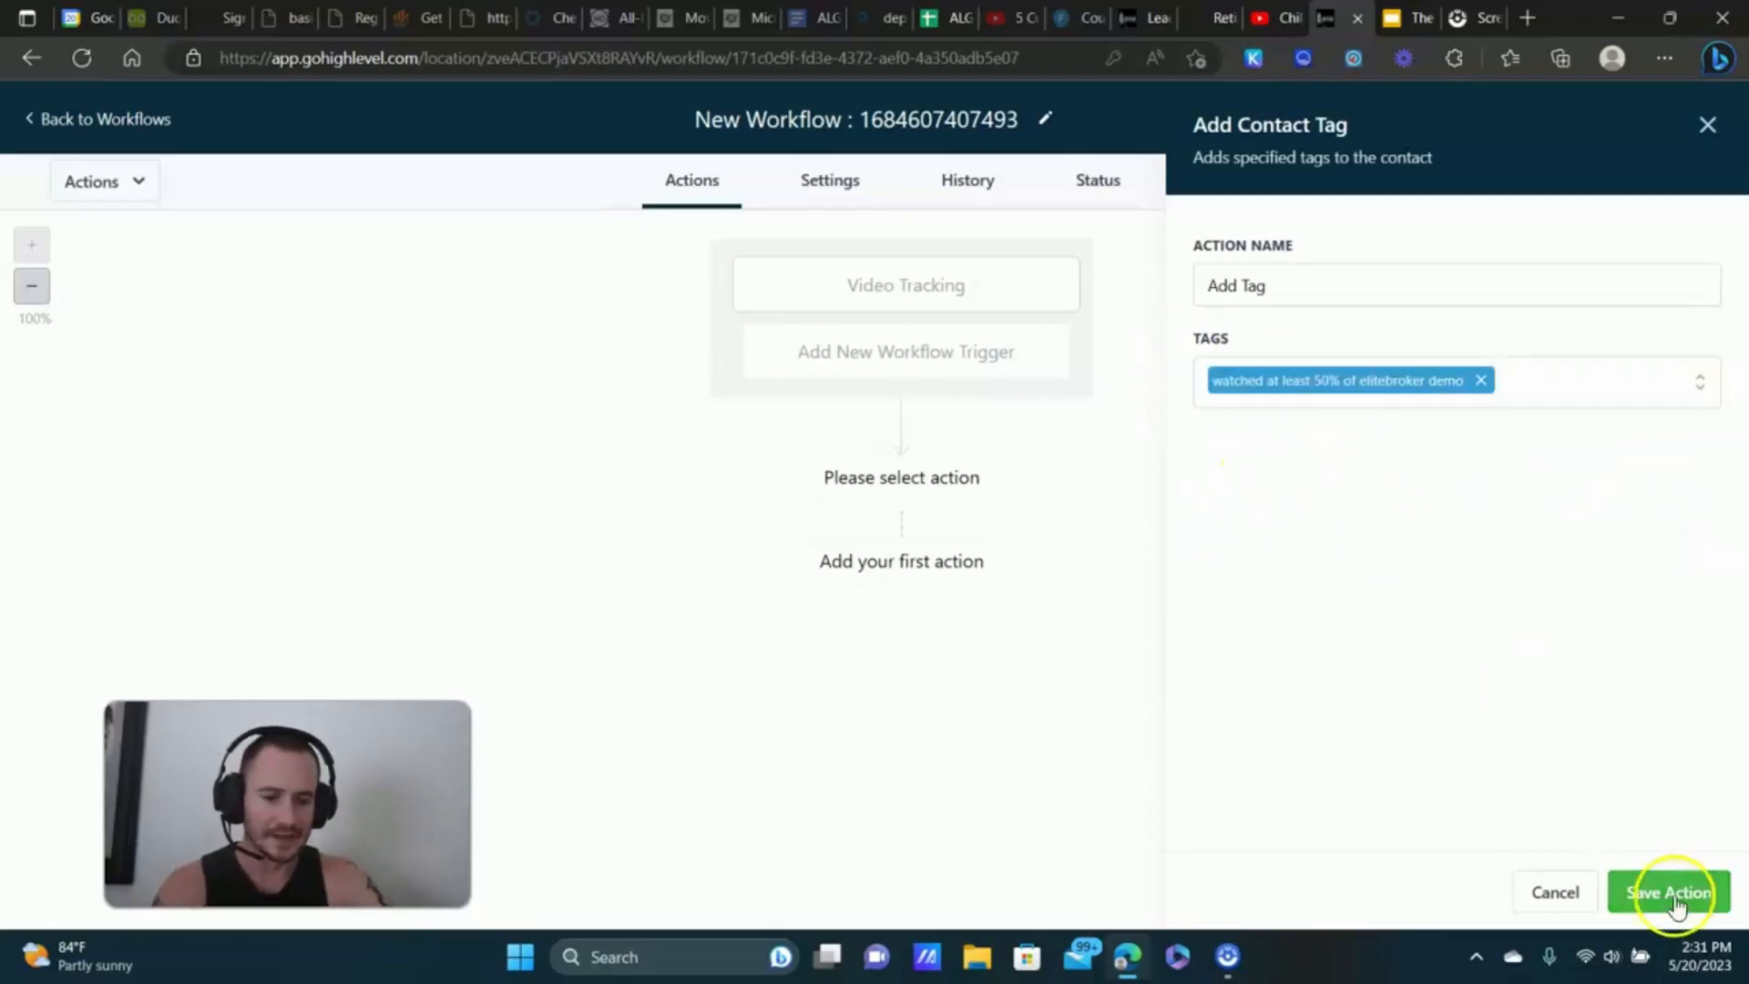
pyautogui.click(1672, 896)
# - Add a Create/Update Opportunity action after the Add Tag action
pyautogui.click(905, 612)
pyautogui.scroll(-3, 1371, 551)
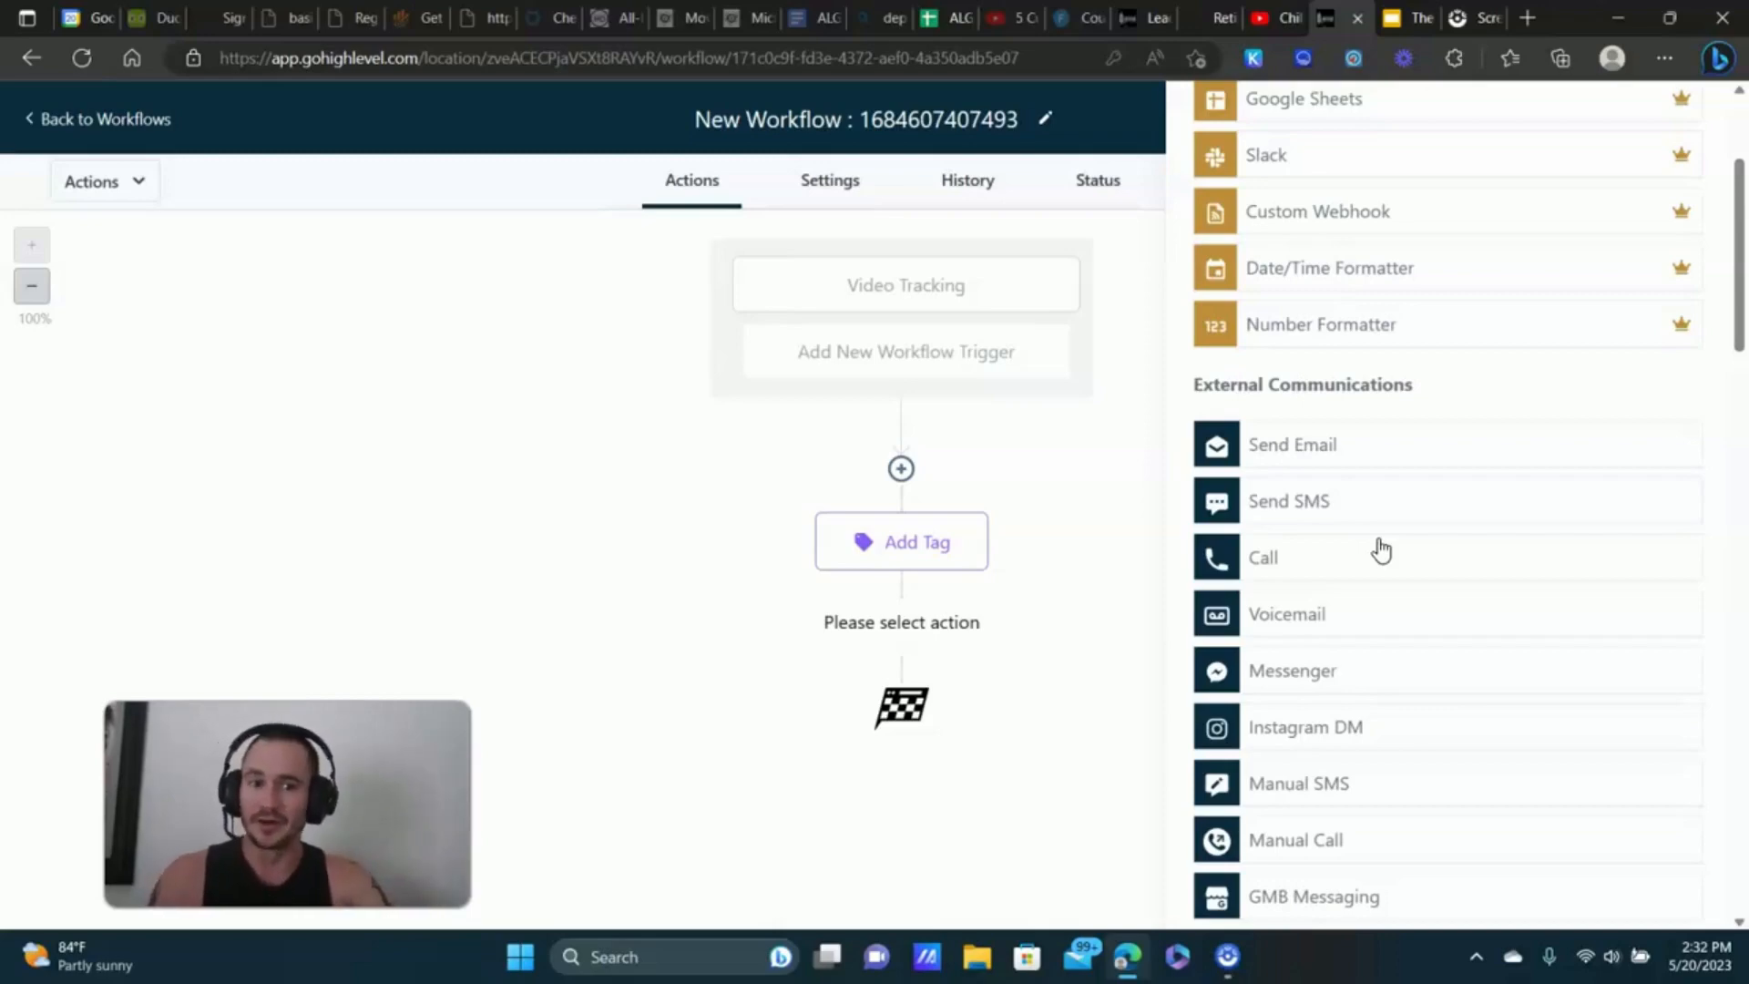
pyautogui.scroll(-3, 1354, 391)
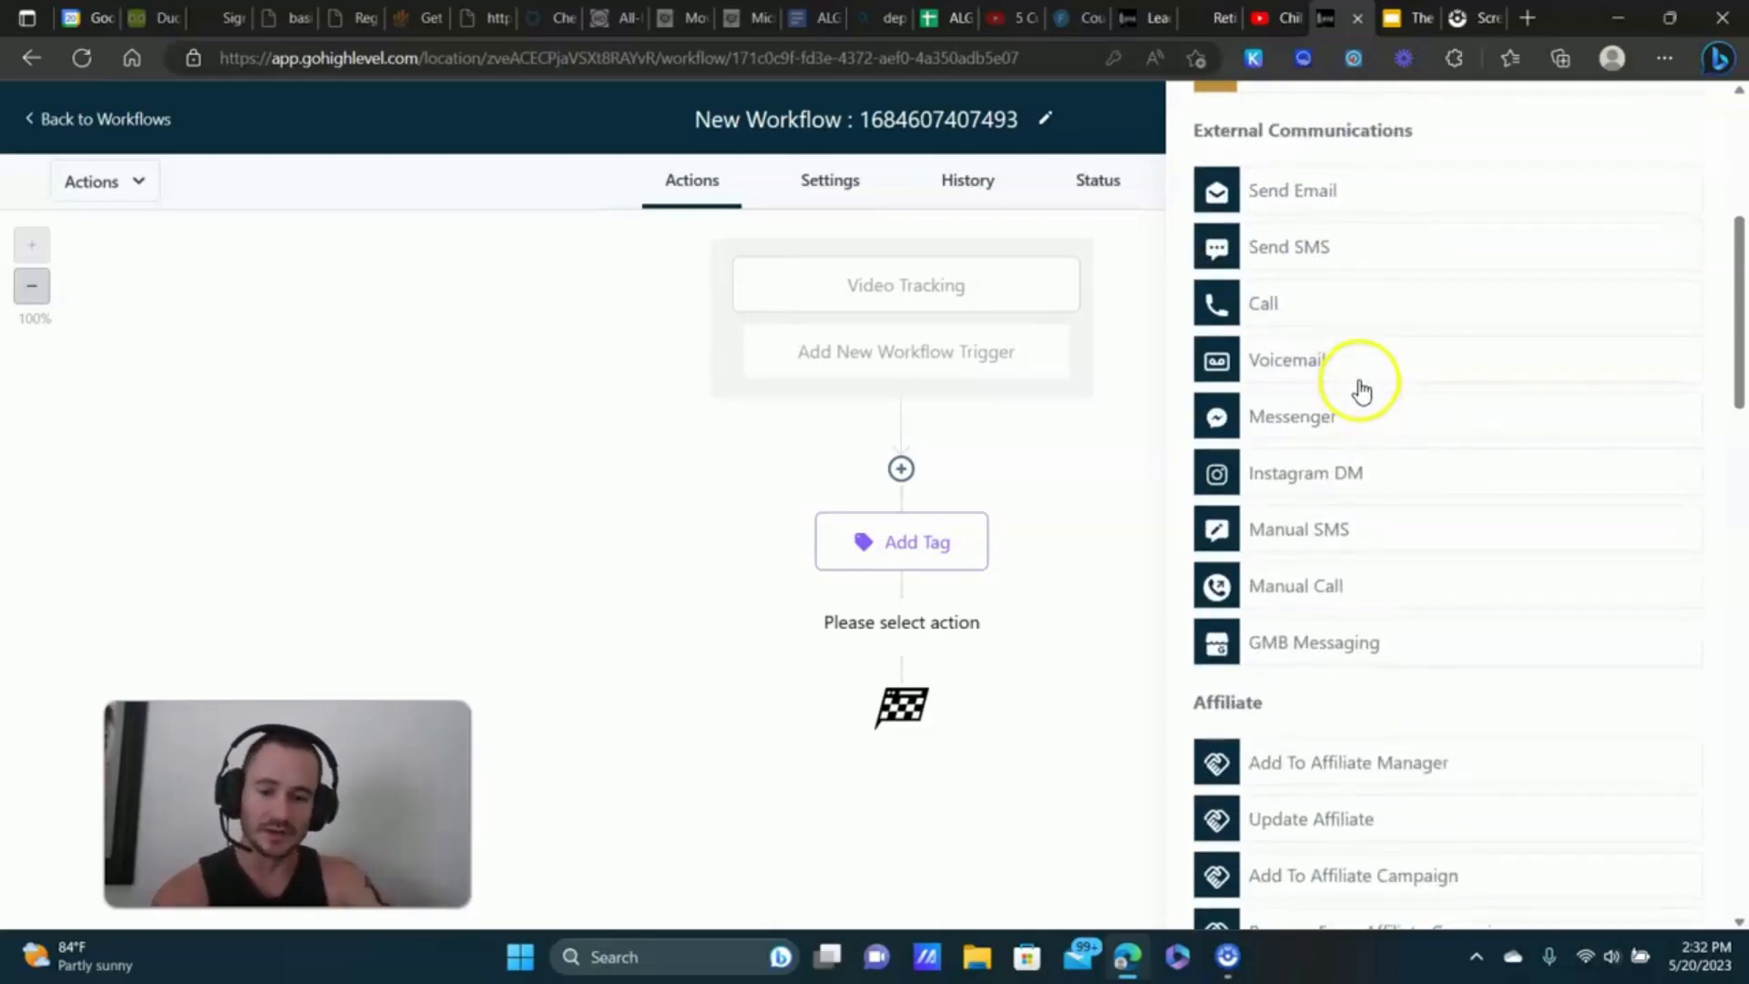
pyautogui.scroll(-3, 1360, 382)
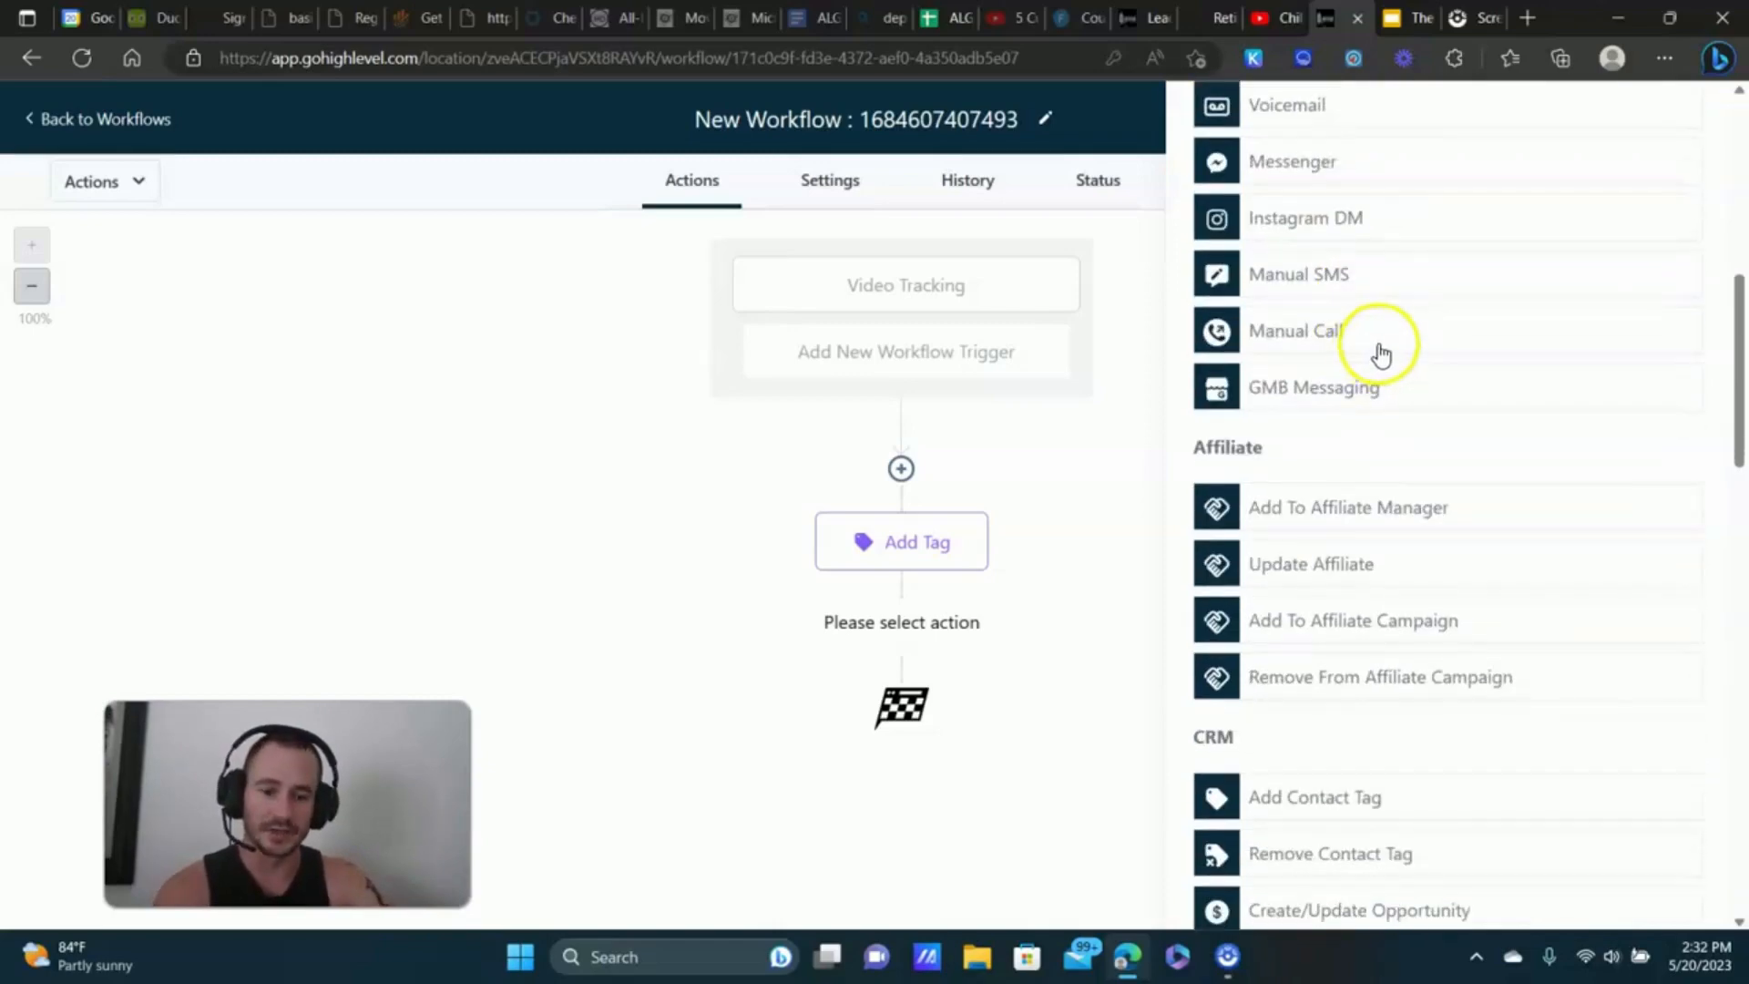
pyautogui.scroll(-4, 1378, 352)
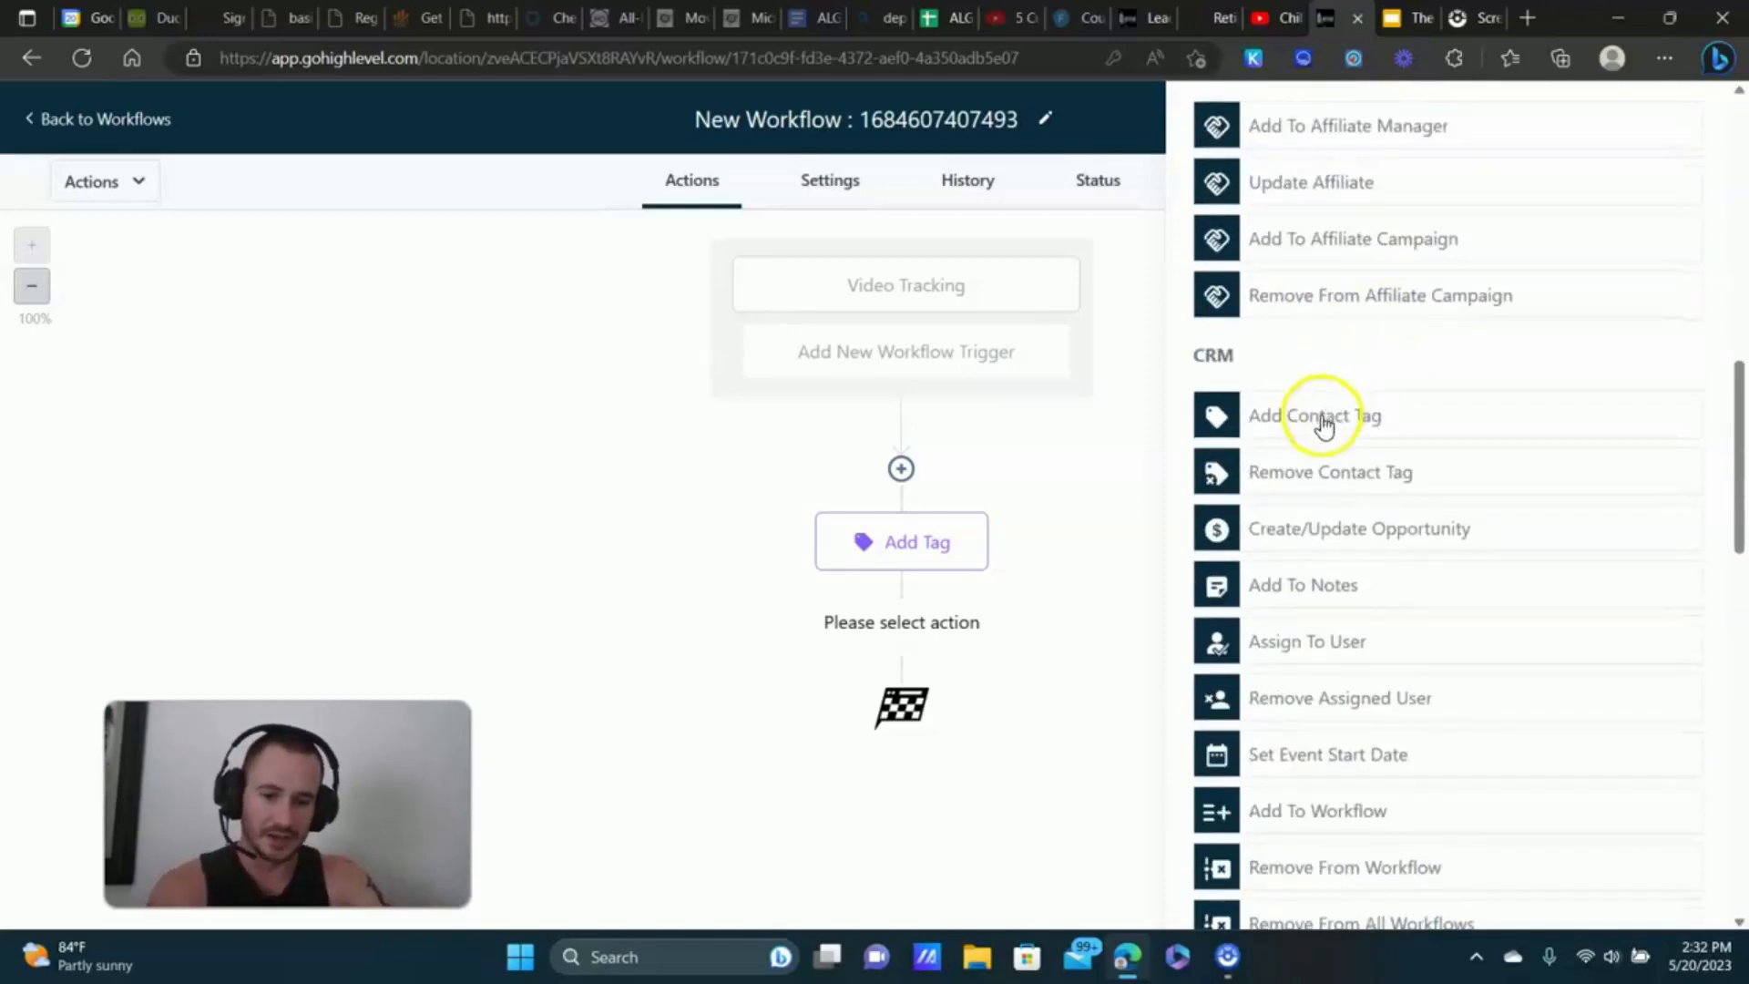
pyautogui.click(1337, 536)
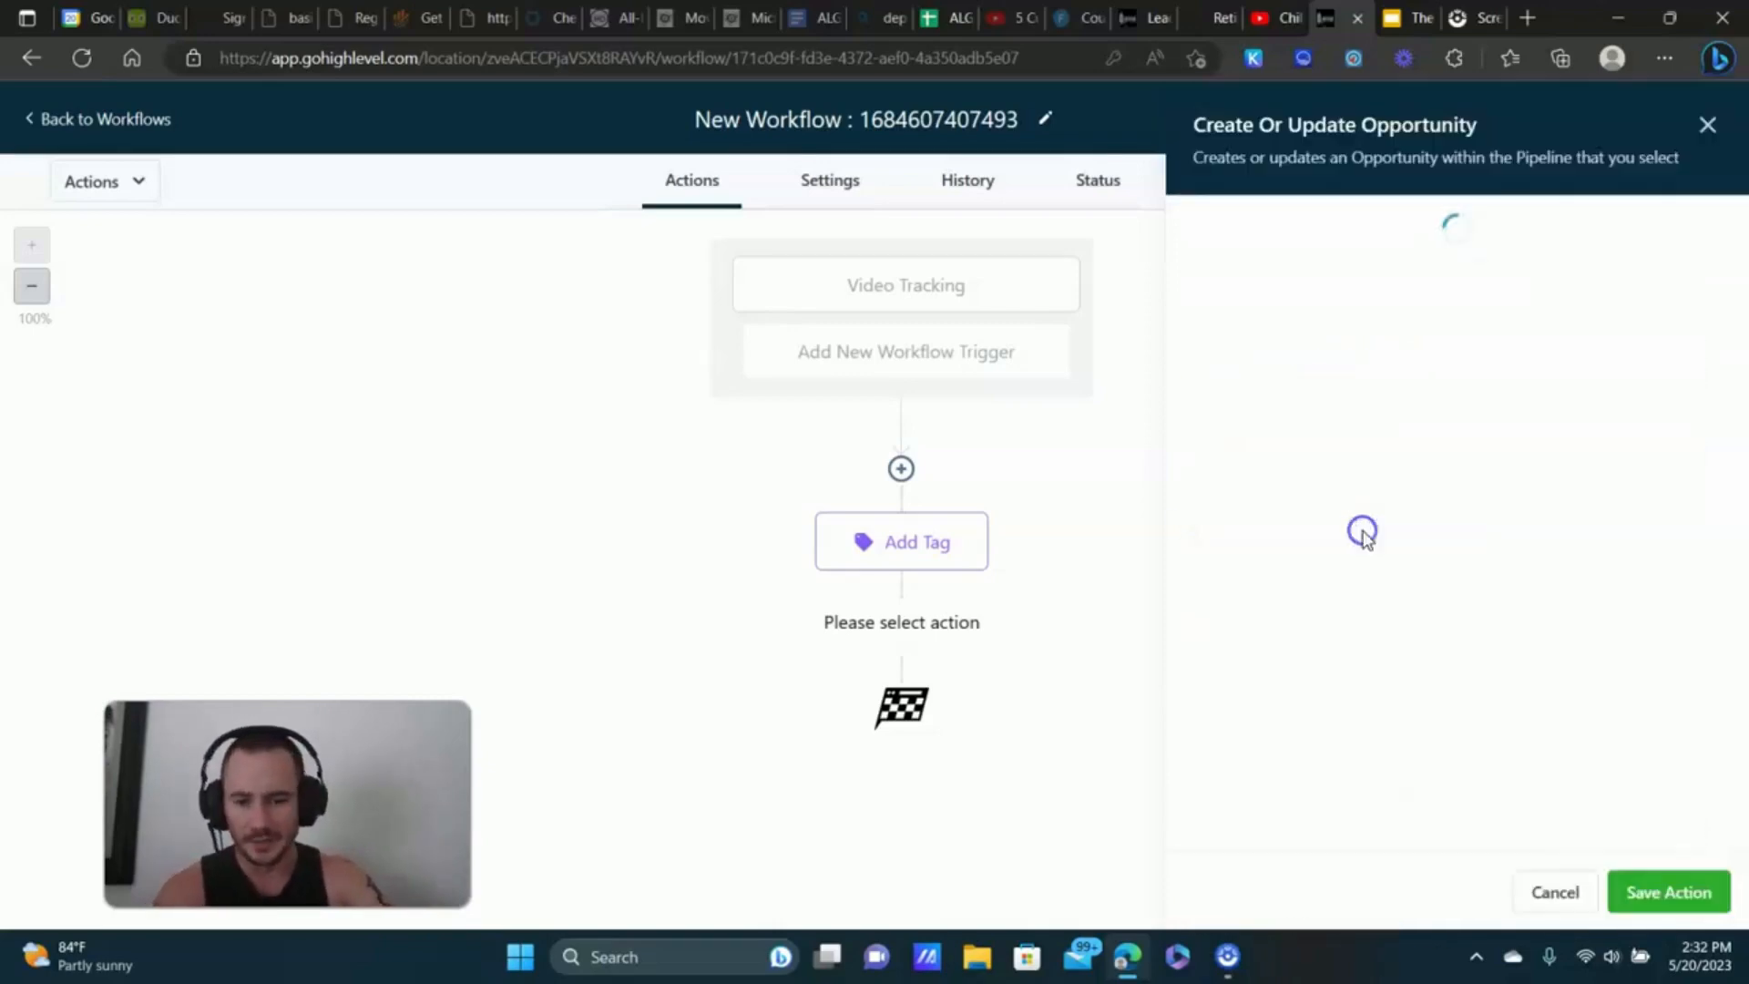
# - Set the opportunity's pipeline to EliteBroker and its pipeline stage to EliteBroker Account Completed
pyautogui.click(1339, 378)
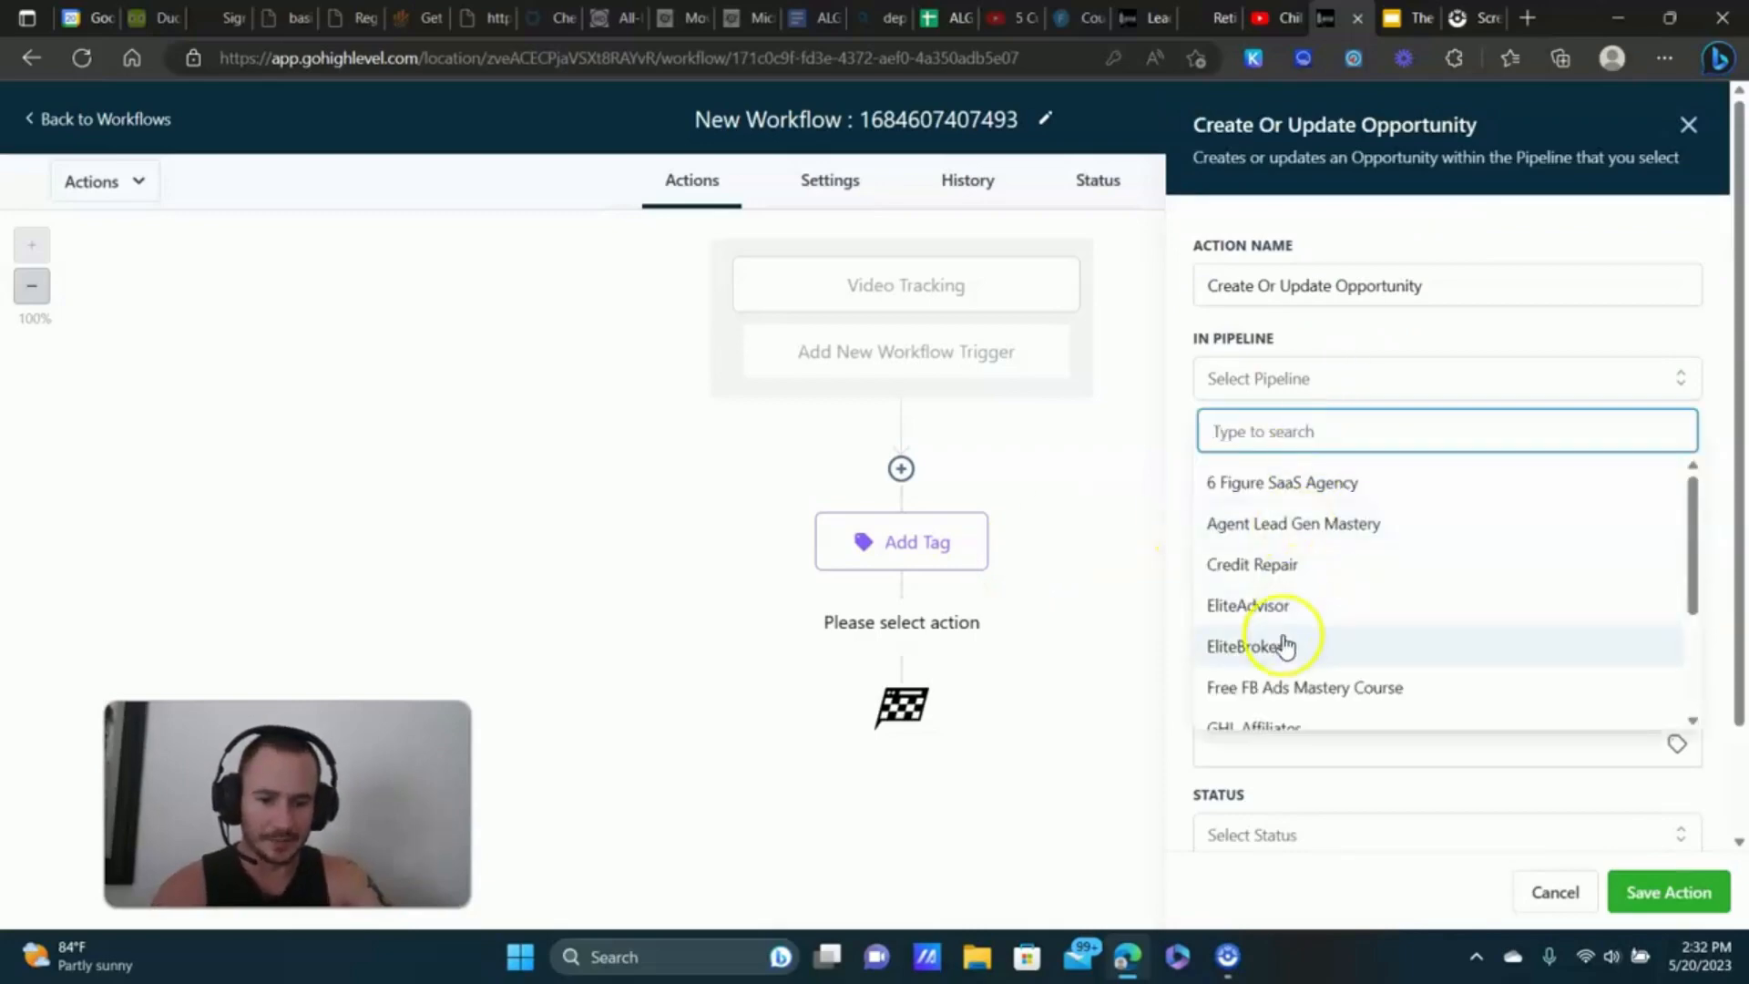
pyautogui.click(1283, 645)
pyautogui.click(1357, 467)
pyautogui.scroll(-5, 1355, 480)
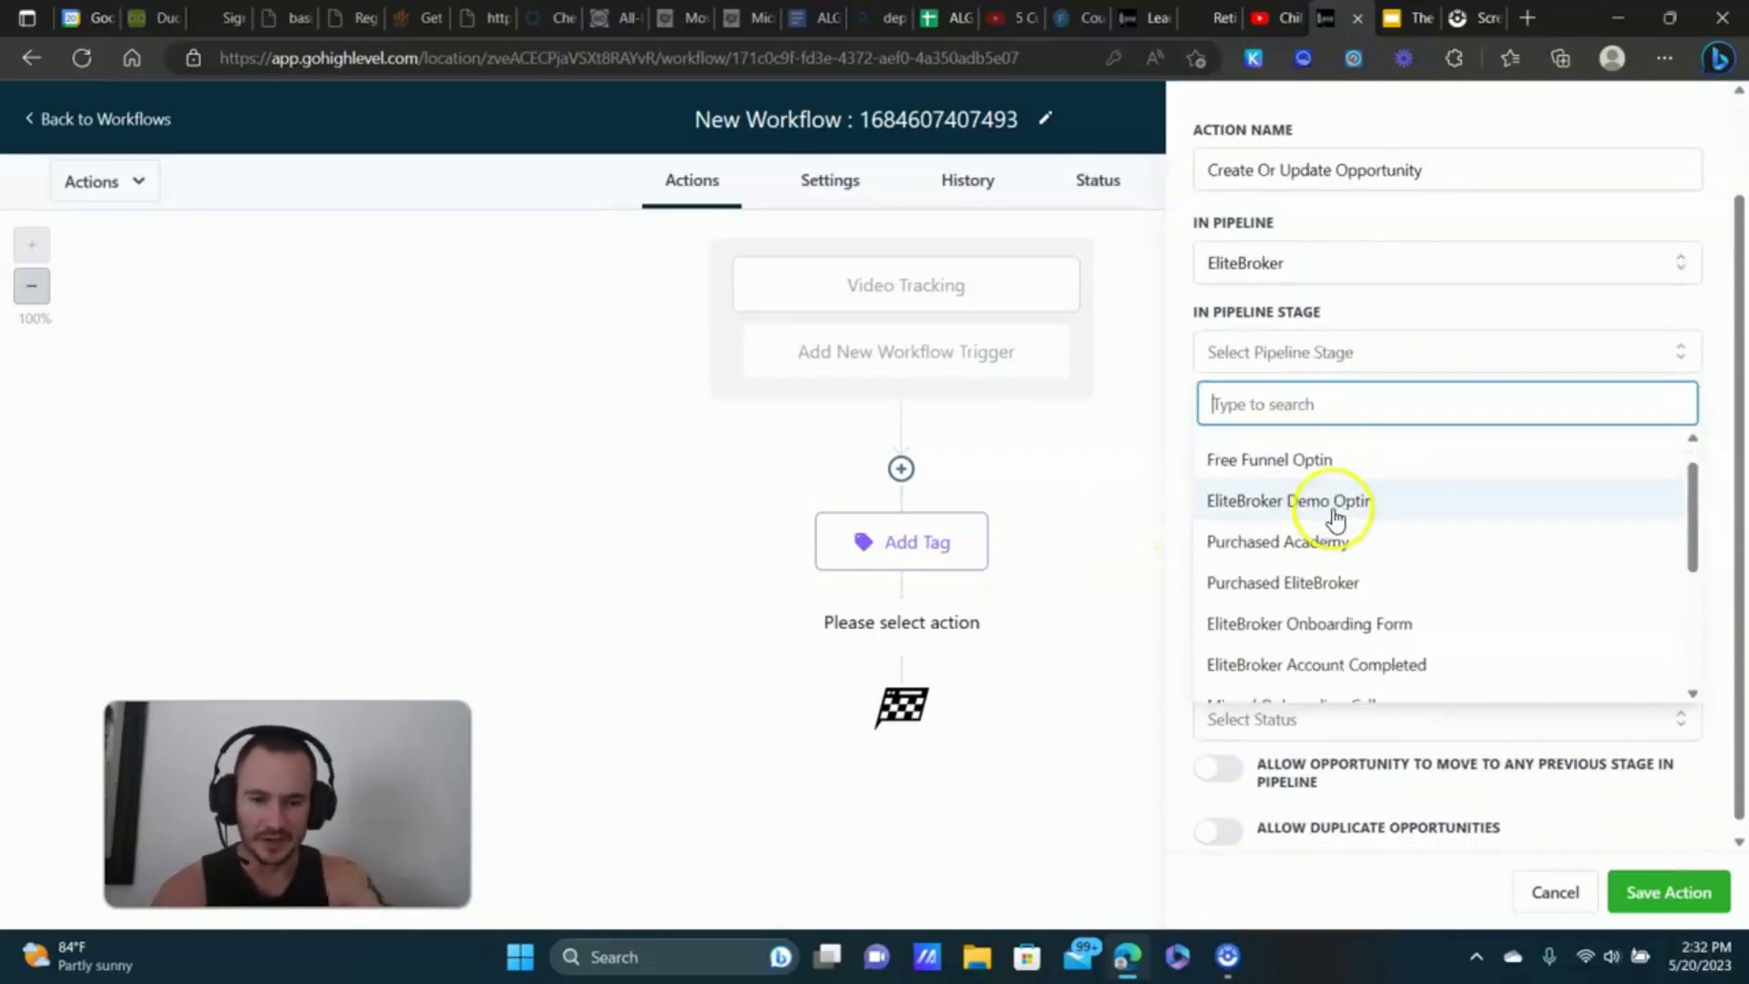
pyautogui.scroll(-1, 1268, 574)
pyautogui.click(1269, 574)
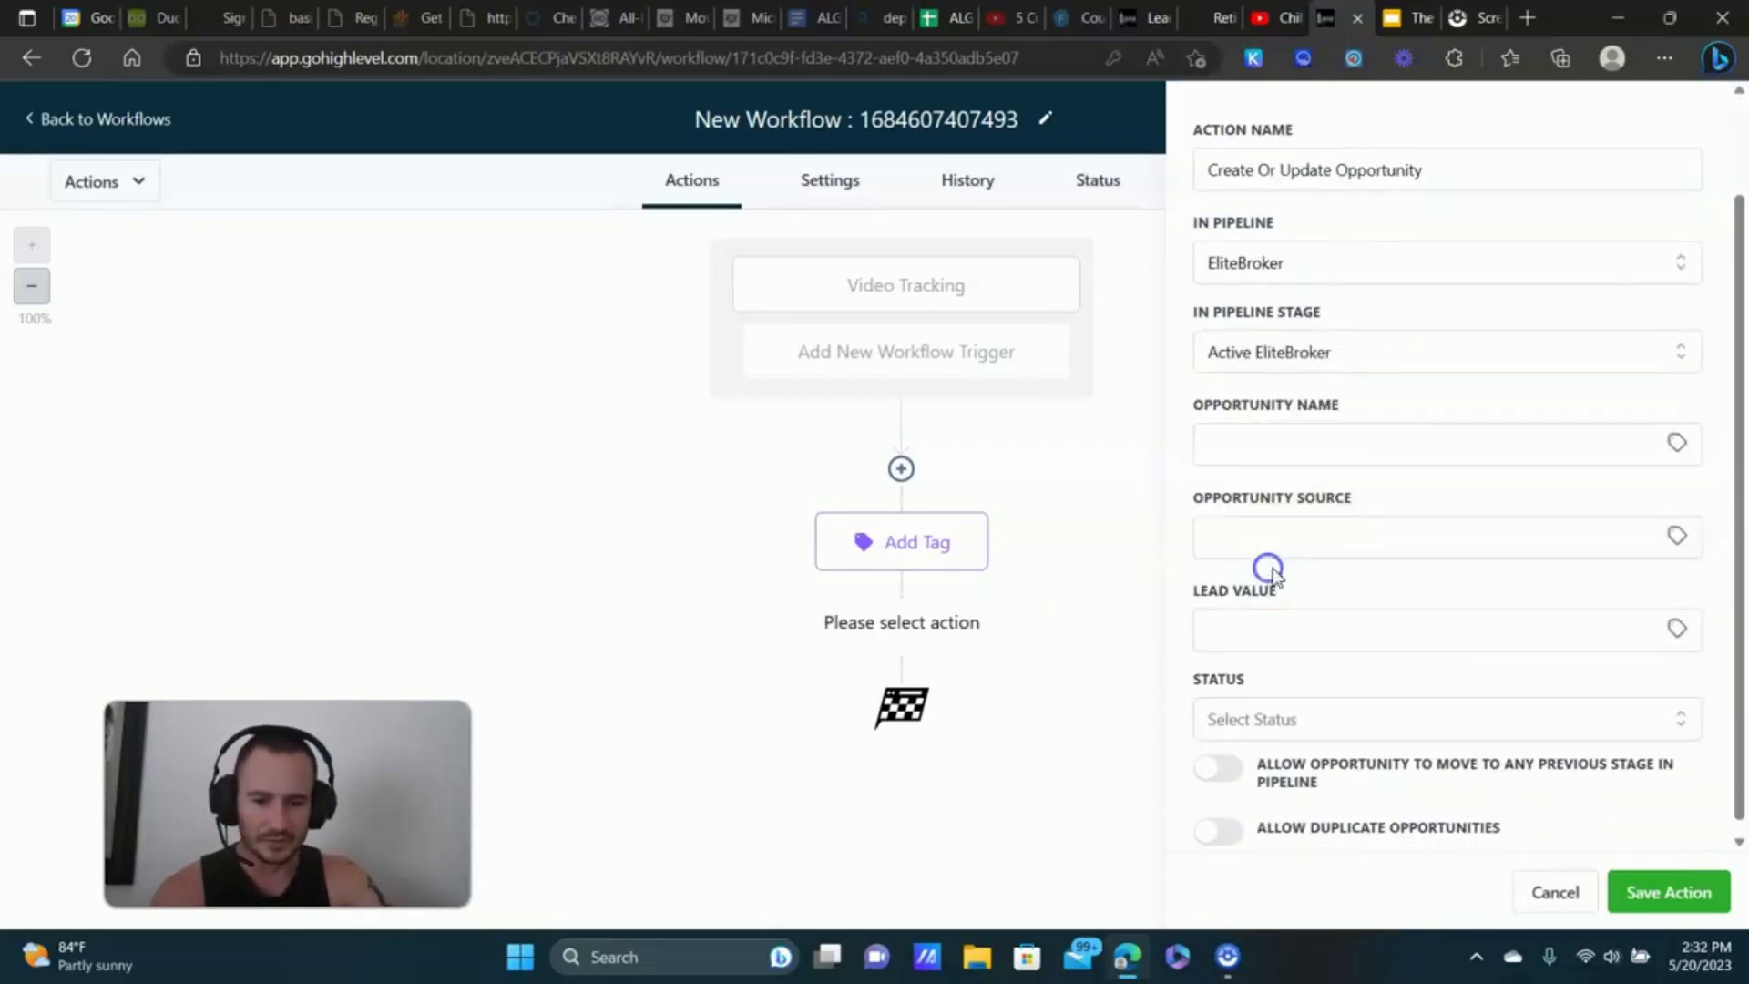
pyautogui.click(1318, 354)
pyautogui.scroll(-5, 1457, 656)
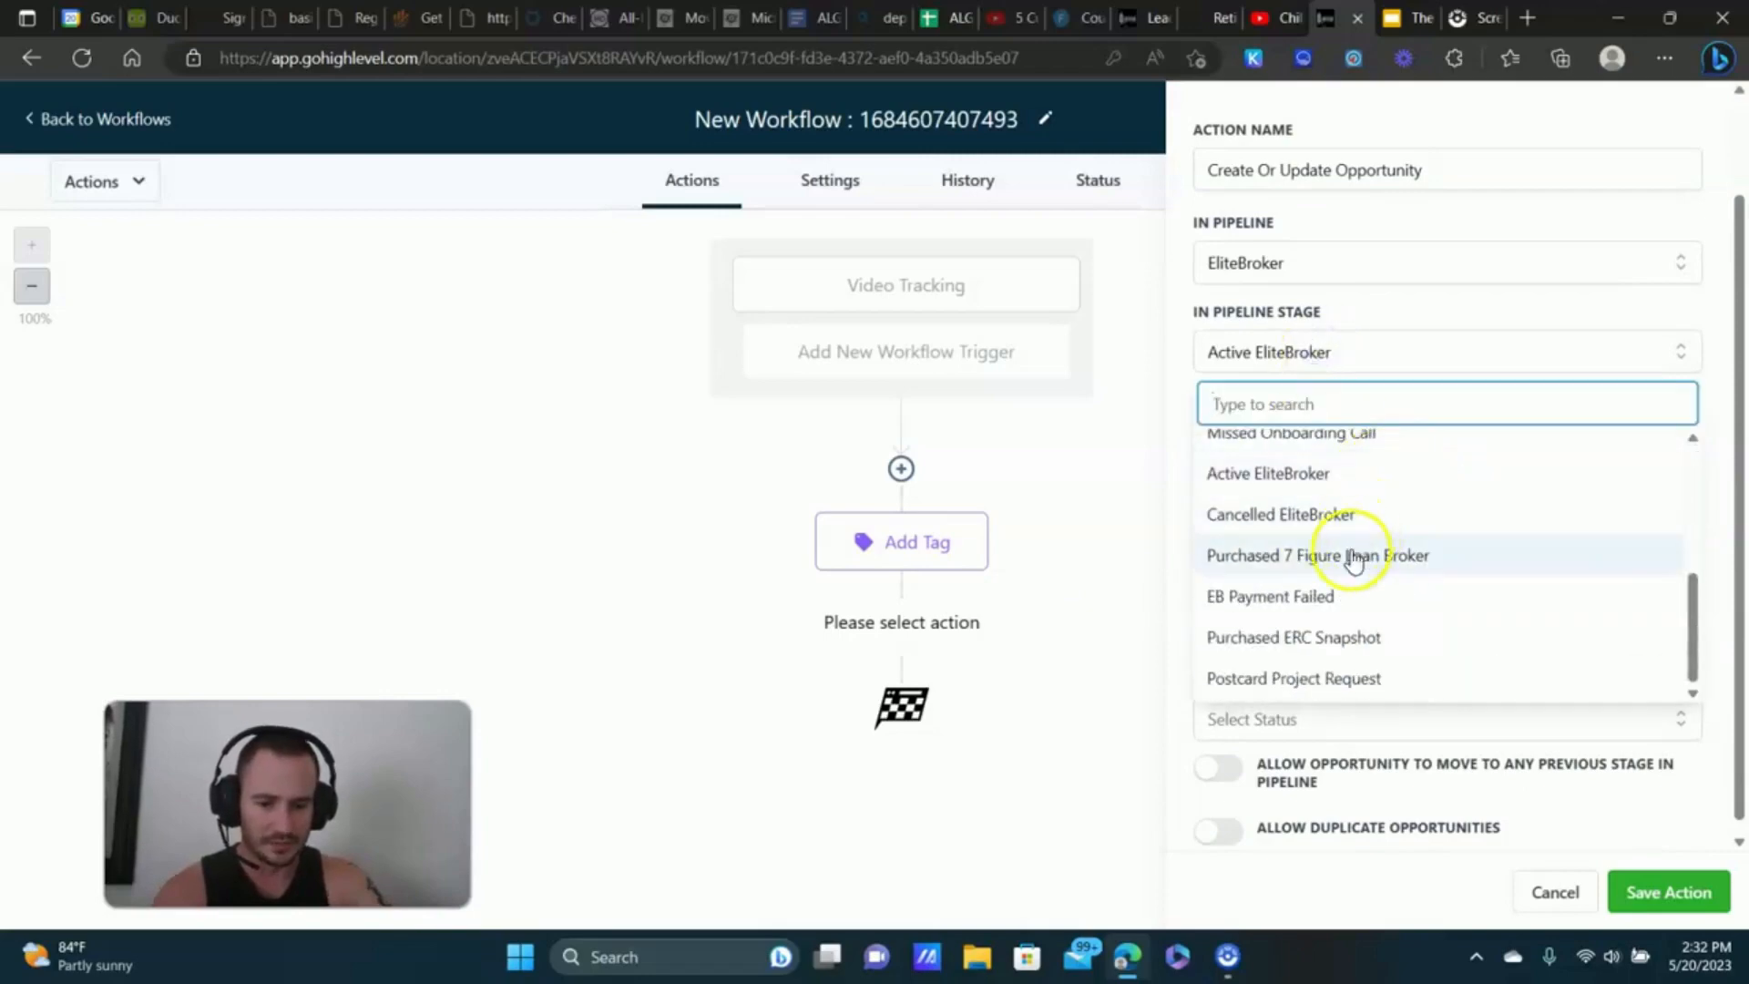
pyautogui.scroll(1, 1322, 469)
pyautogui.scroll(1, 1323, 469)
pyautogui.click(1337, 511)
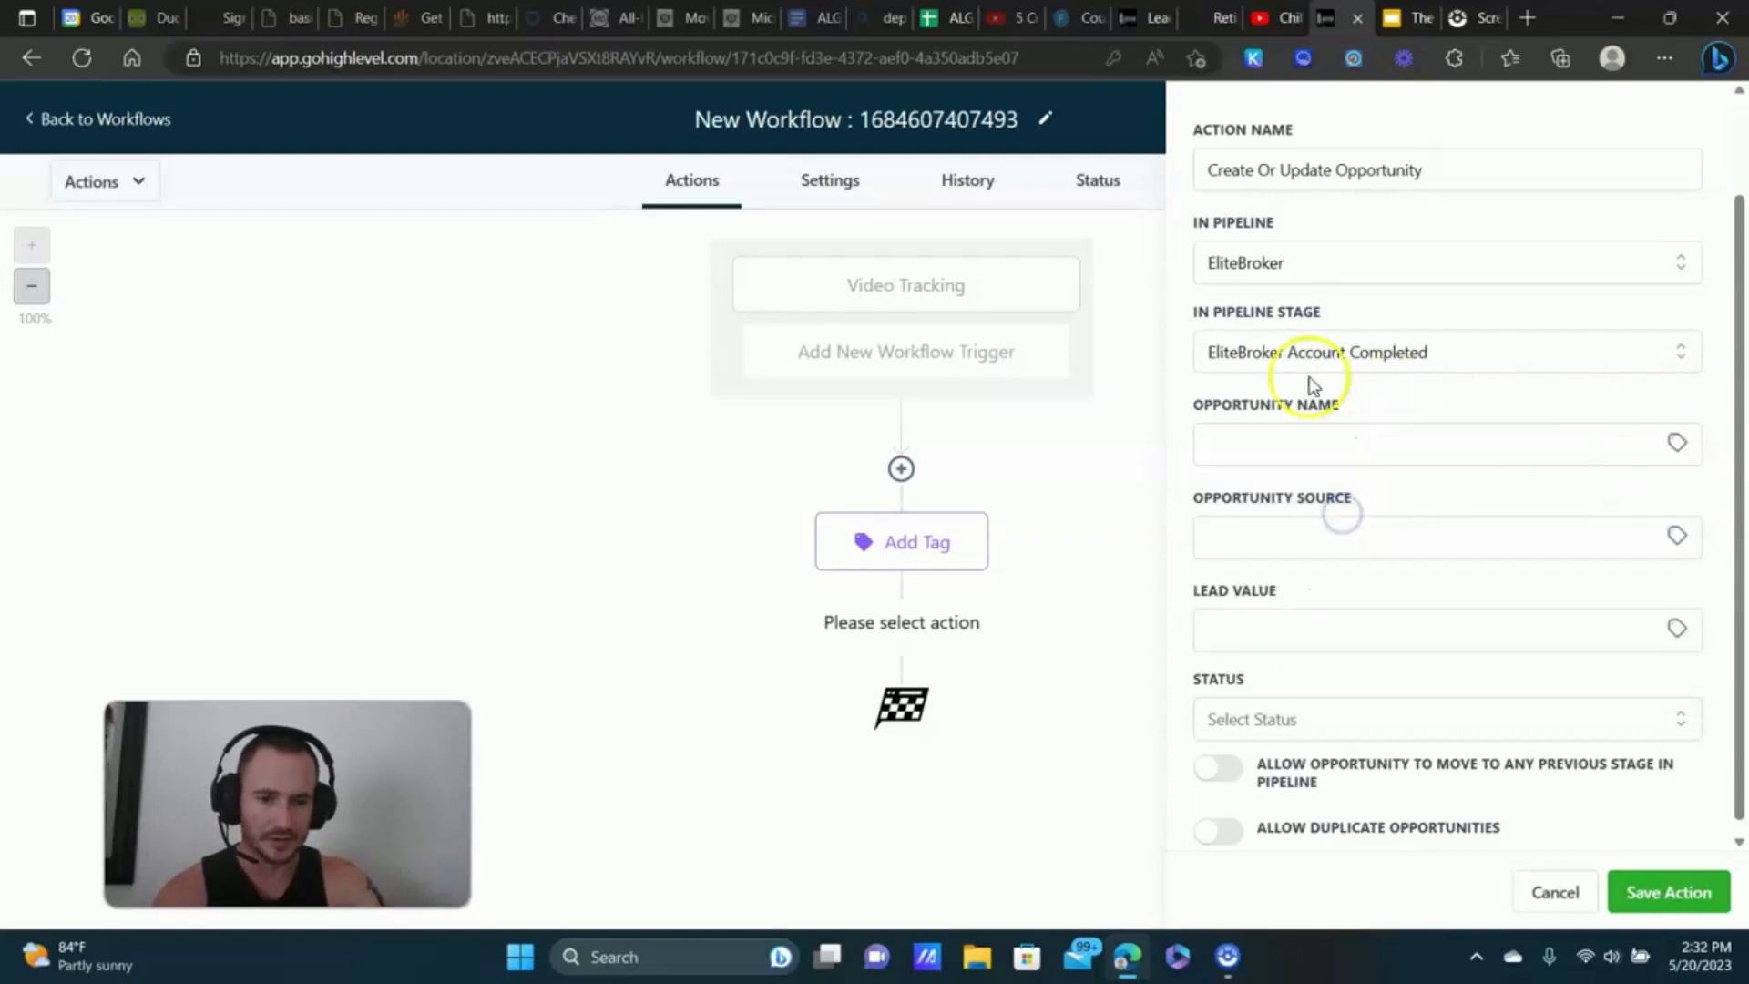
# - Fill the opportunity name with the contact's name custom value, {{contact.name}}
pyautogui.click(1677, 443)
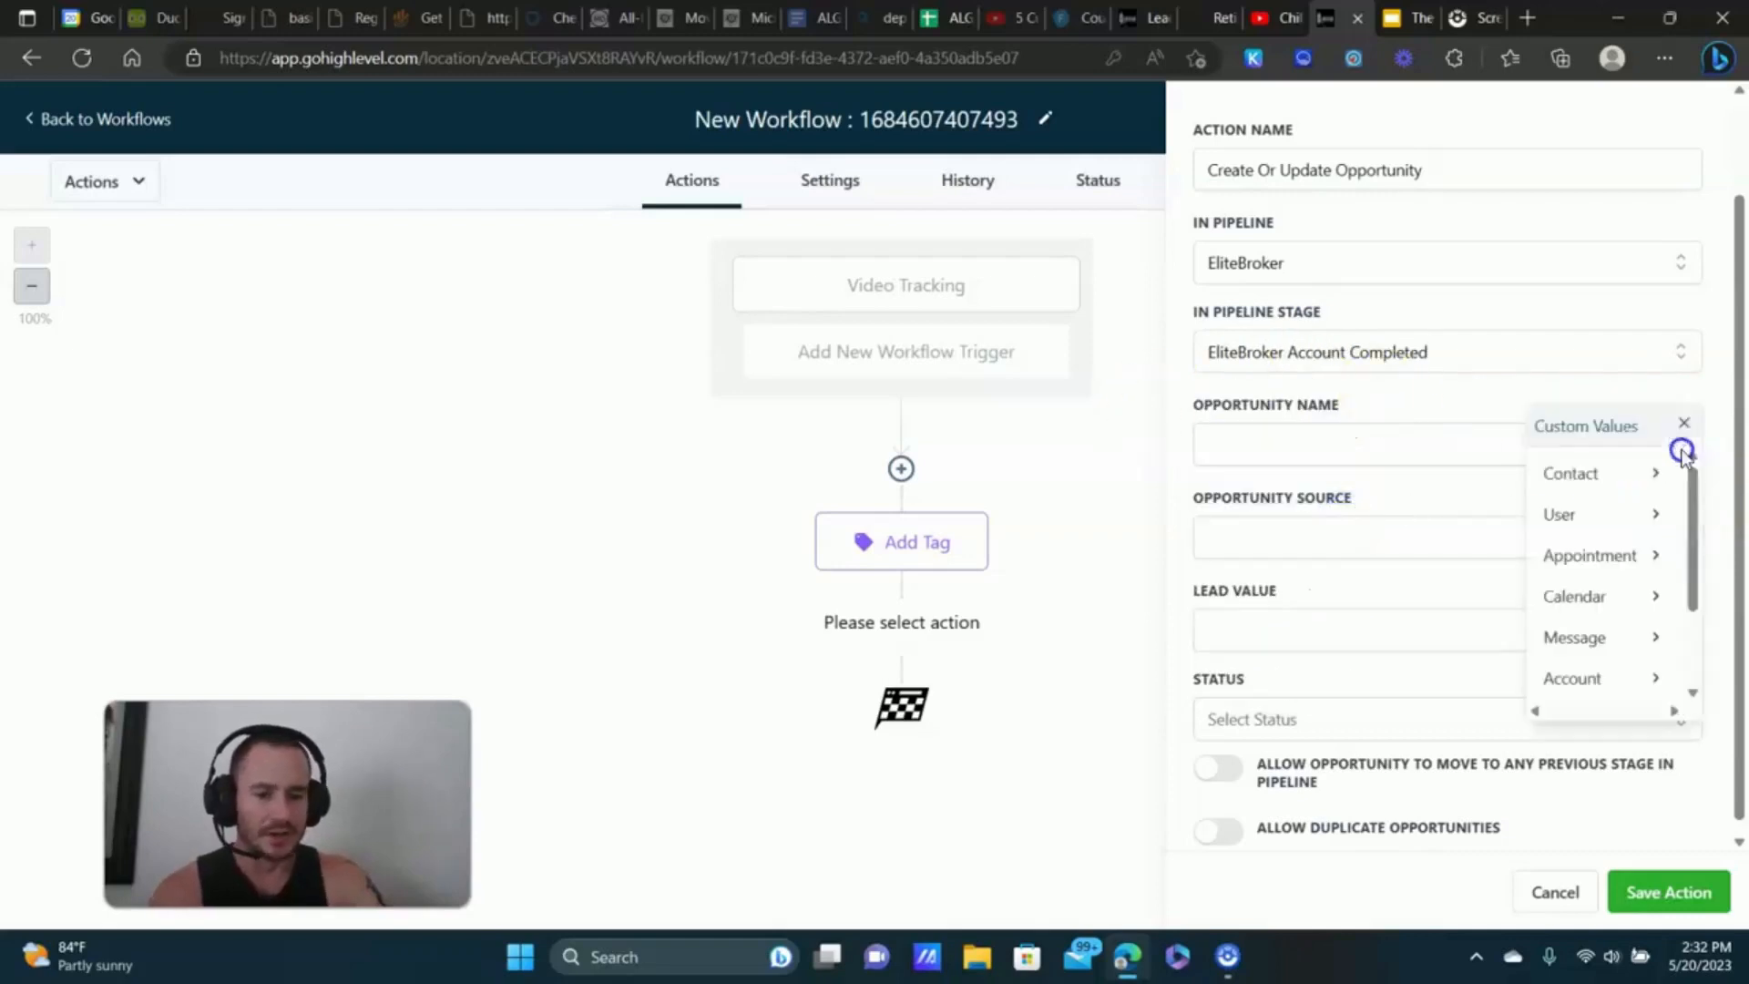
pyautogui.click(1598, 475)
pyautogui.click(1400, 394)
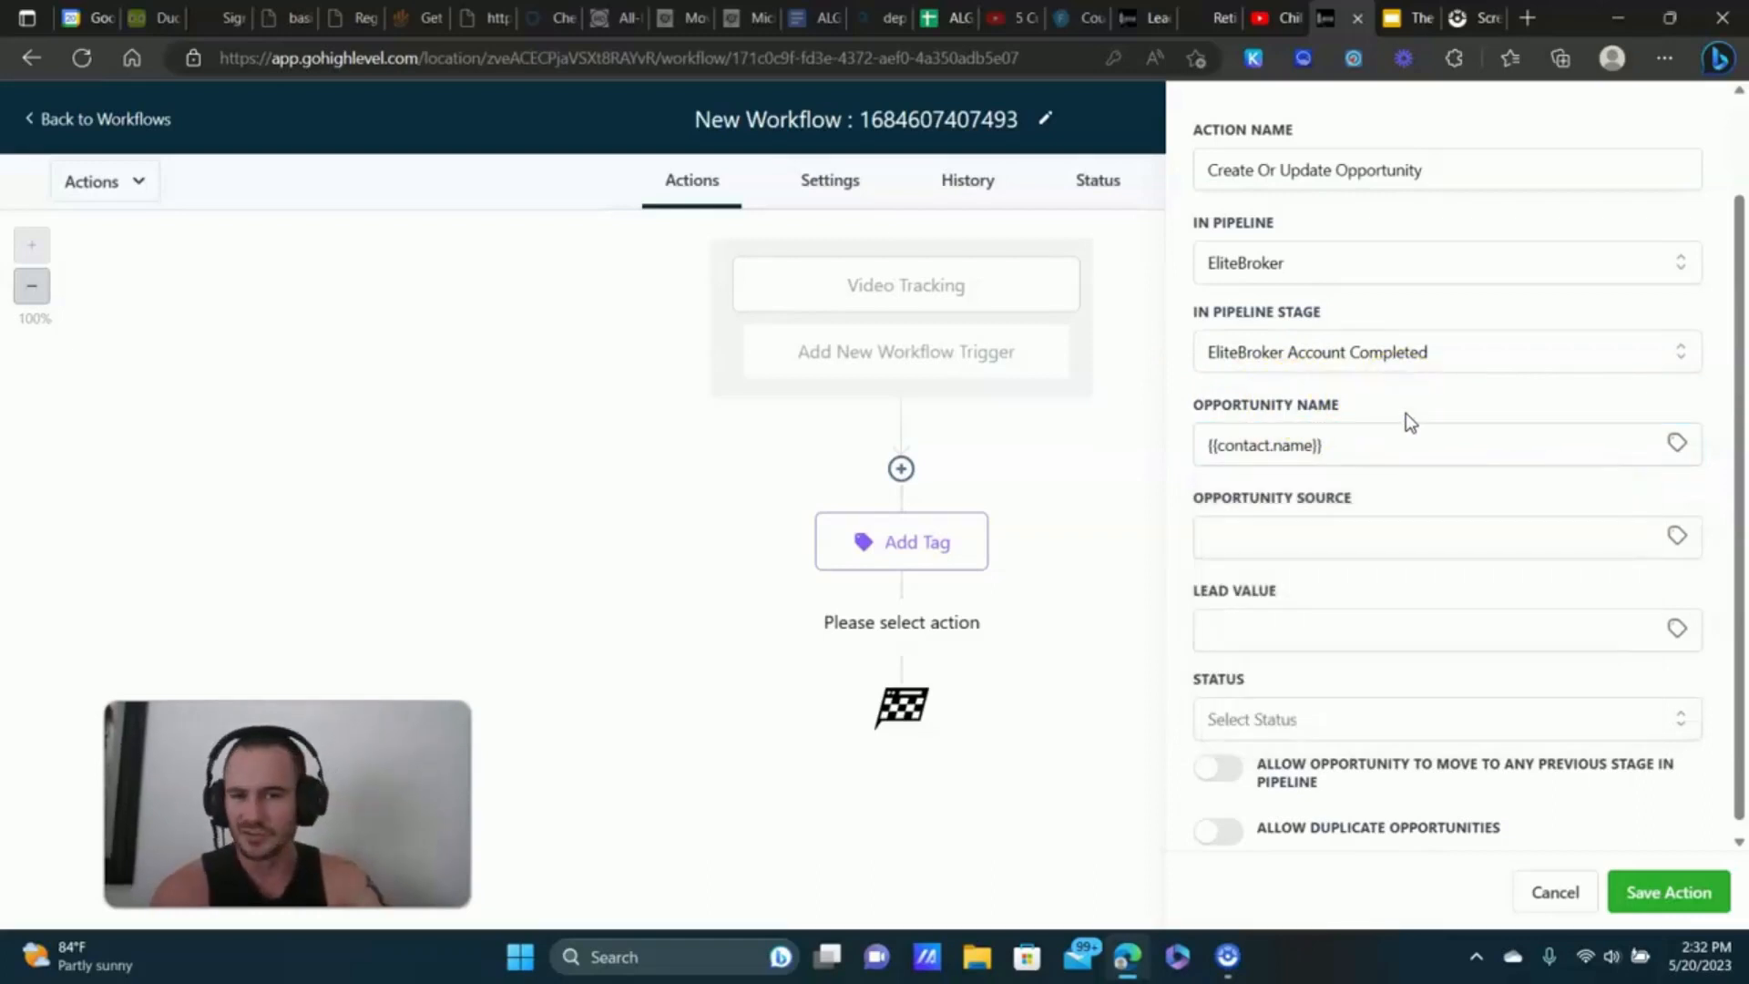
pyautogui.scroll(-1, 1284, 449)
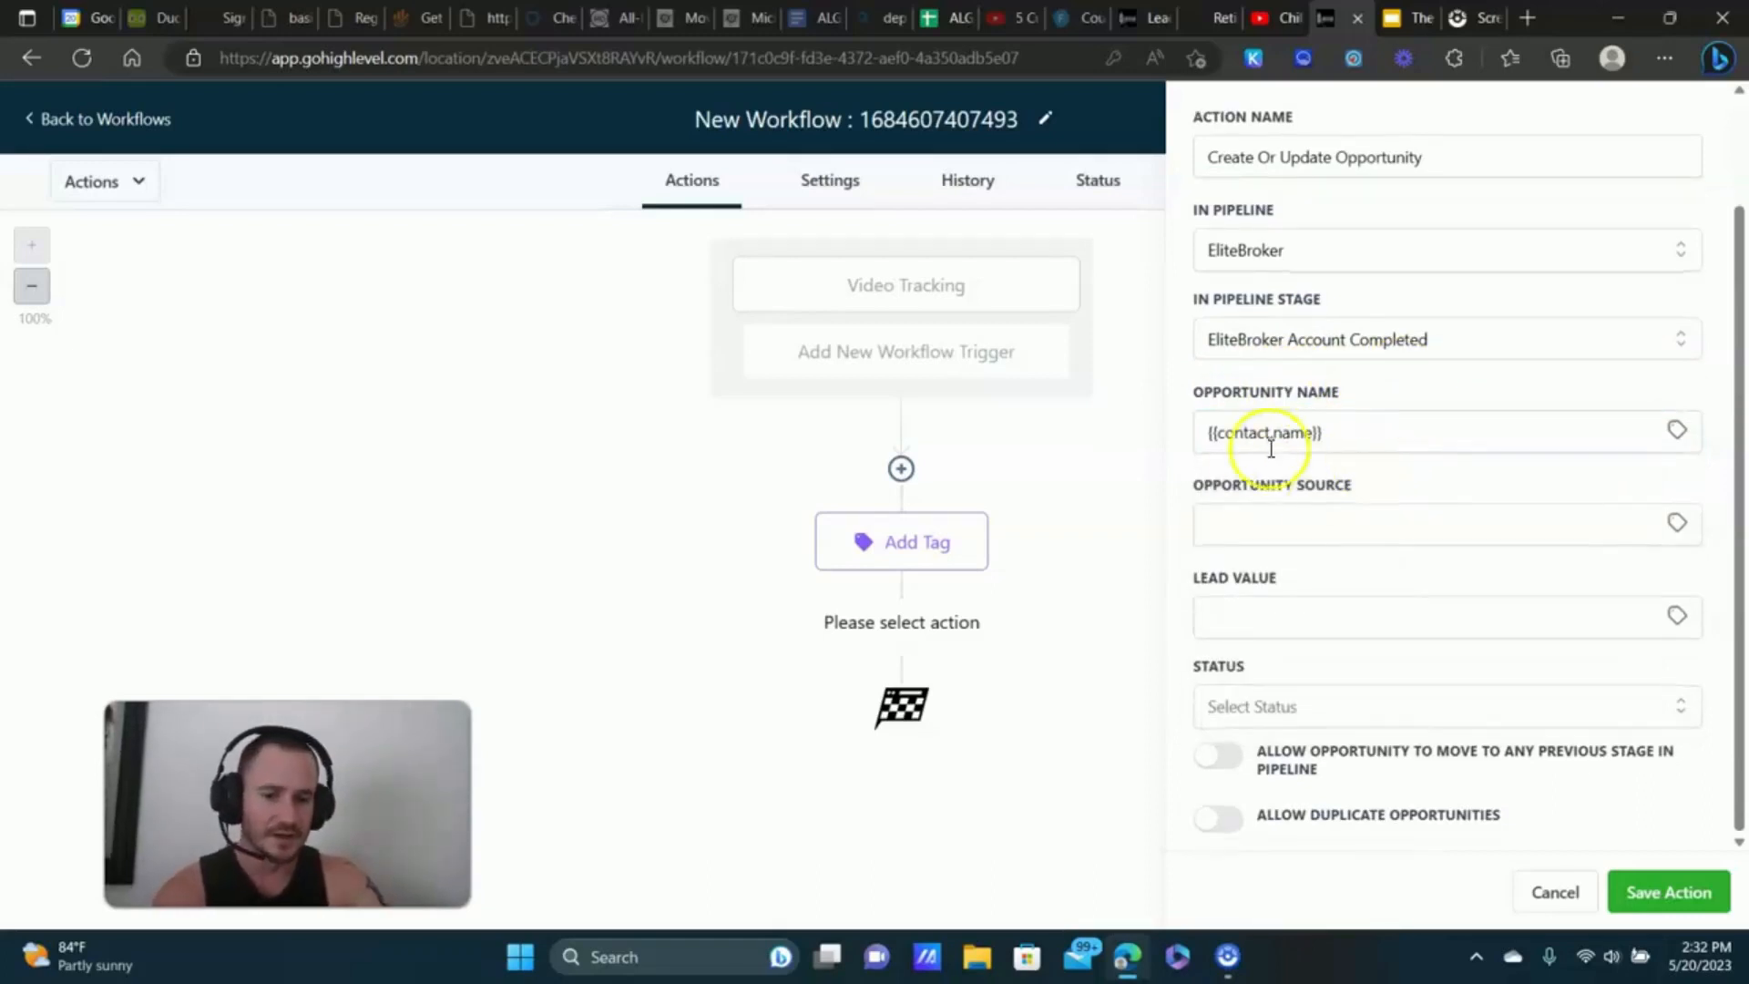
pyautogui.click(1677, 523)
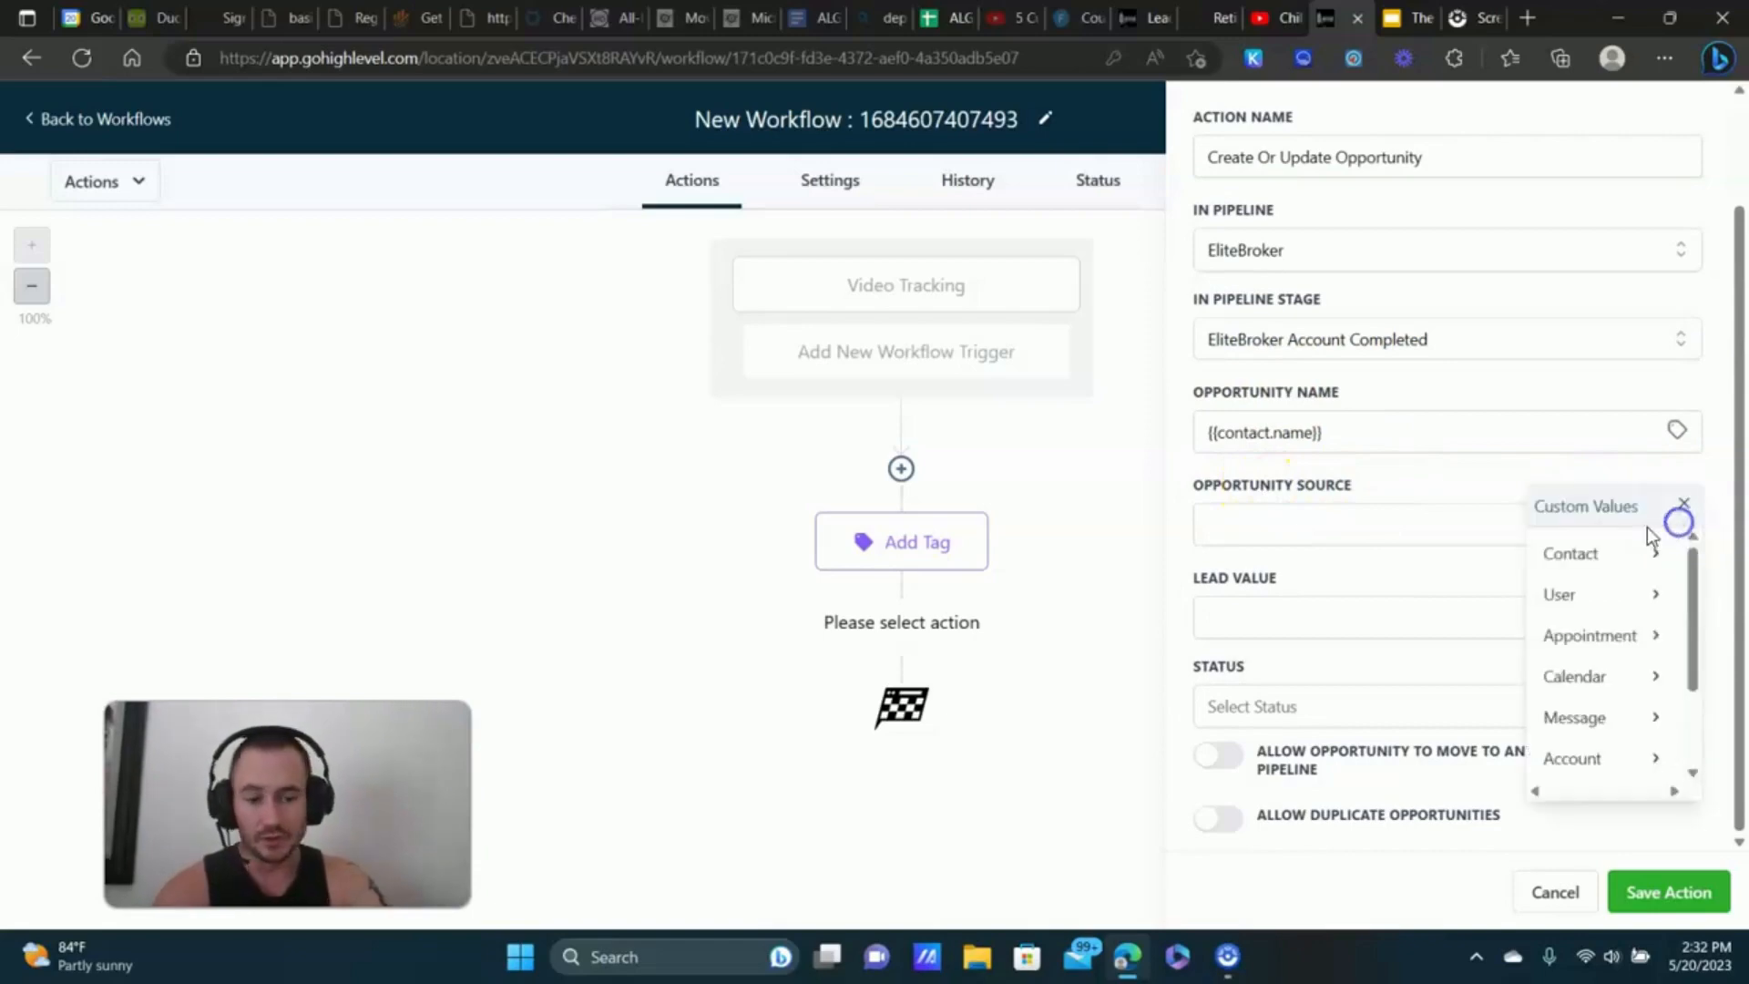
pyautogui.scroll(-2, 1612, 610)
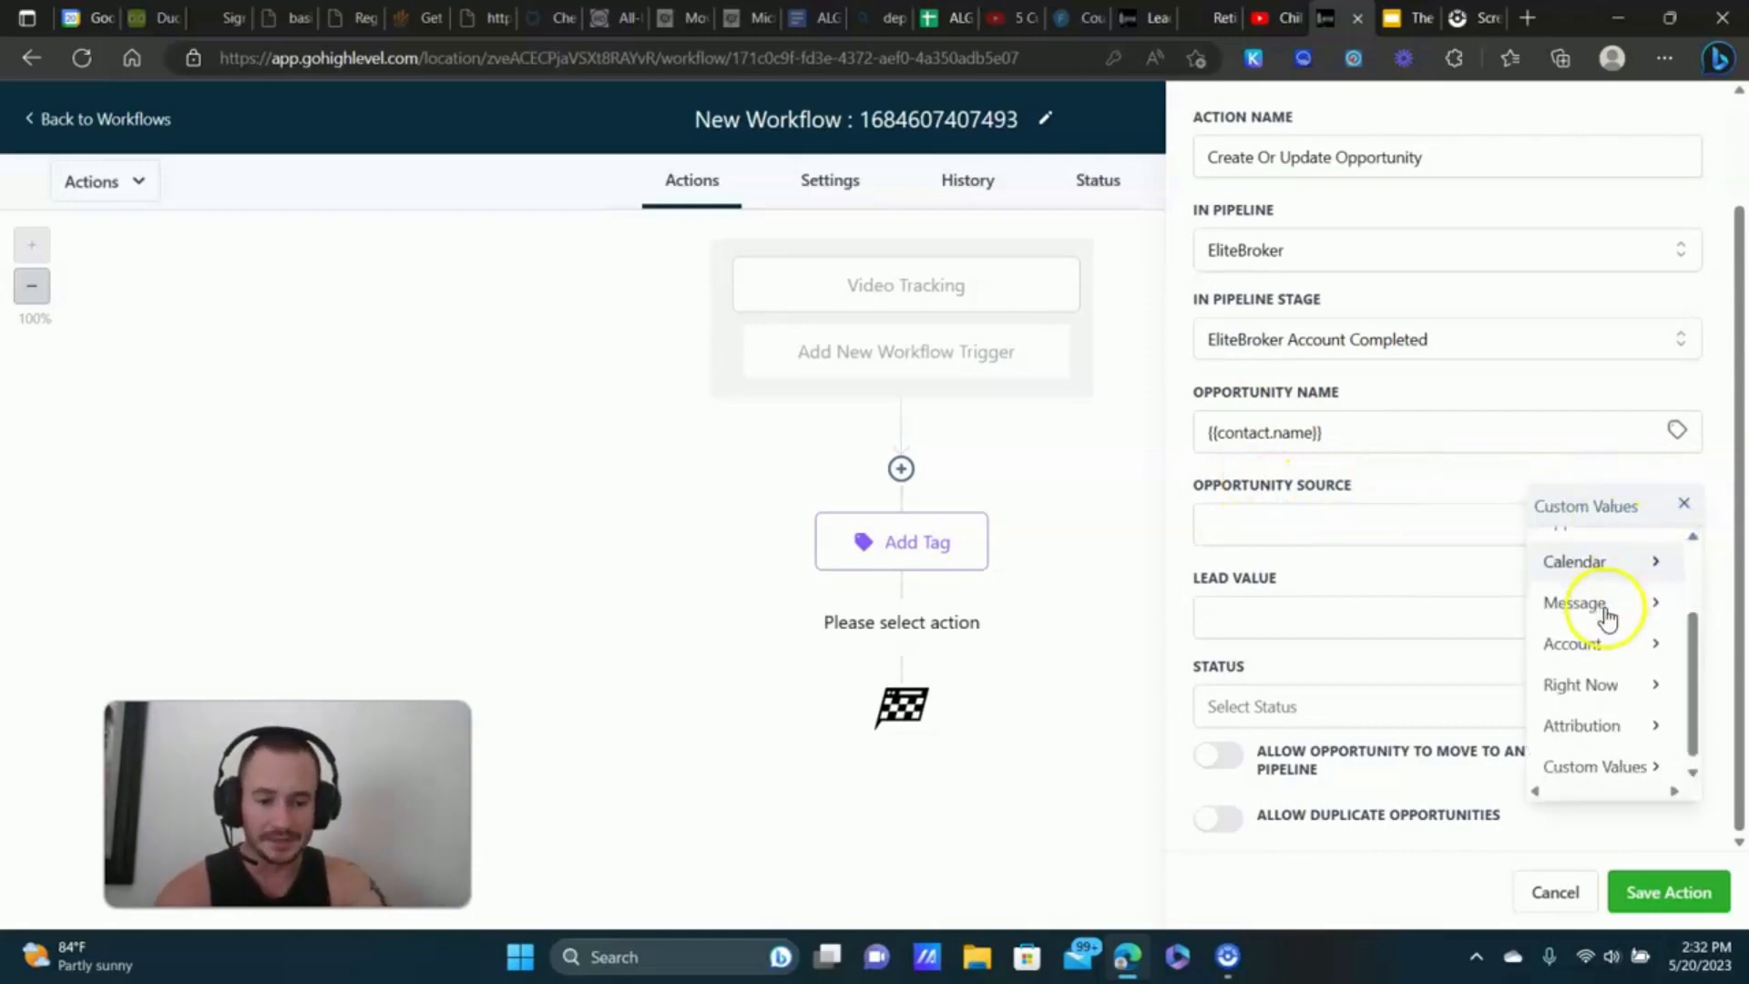
pyautogui.click(1633, 719)
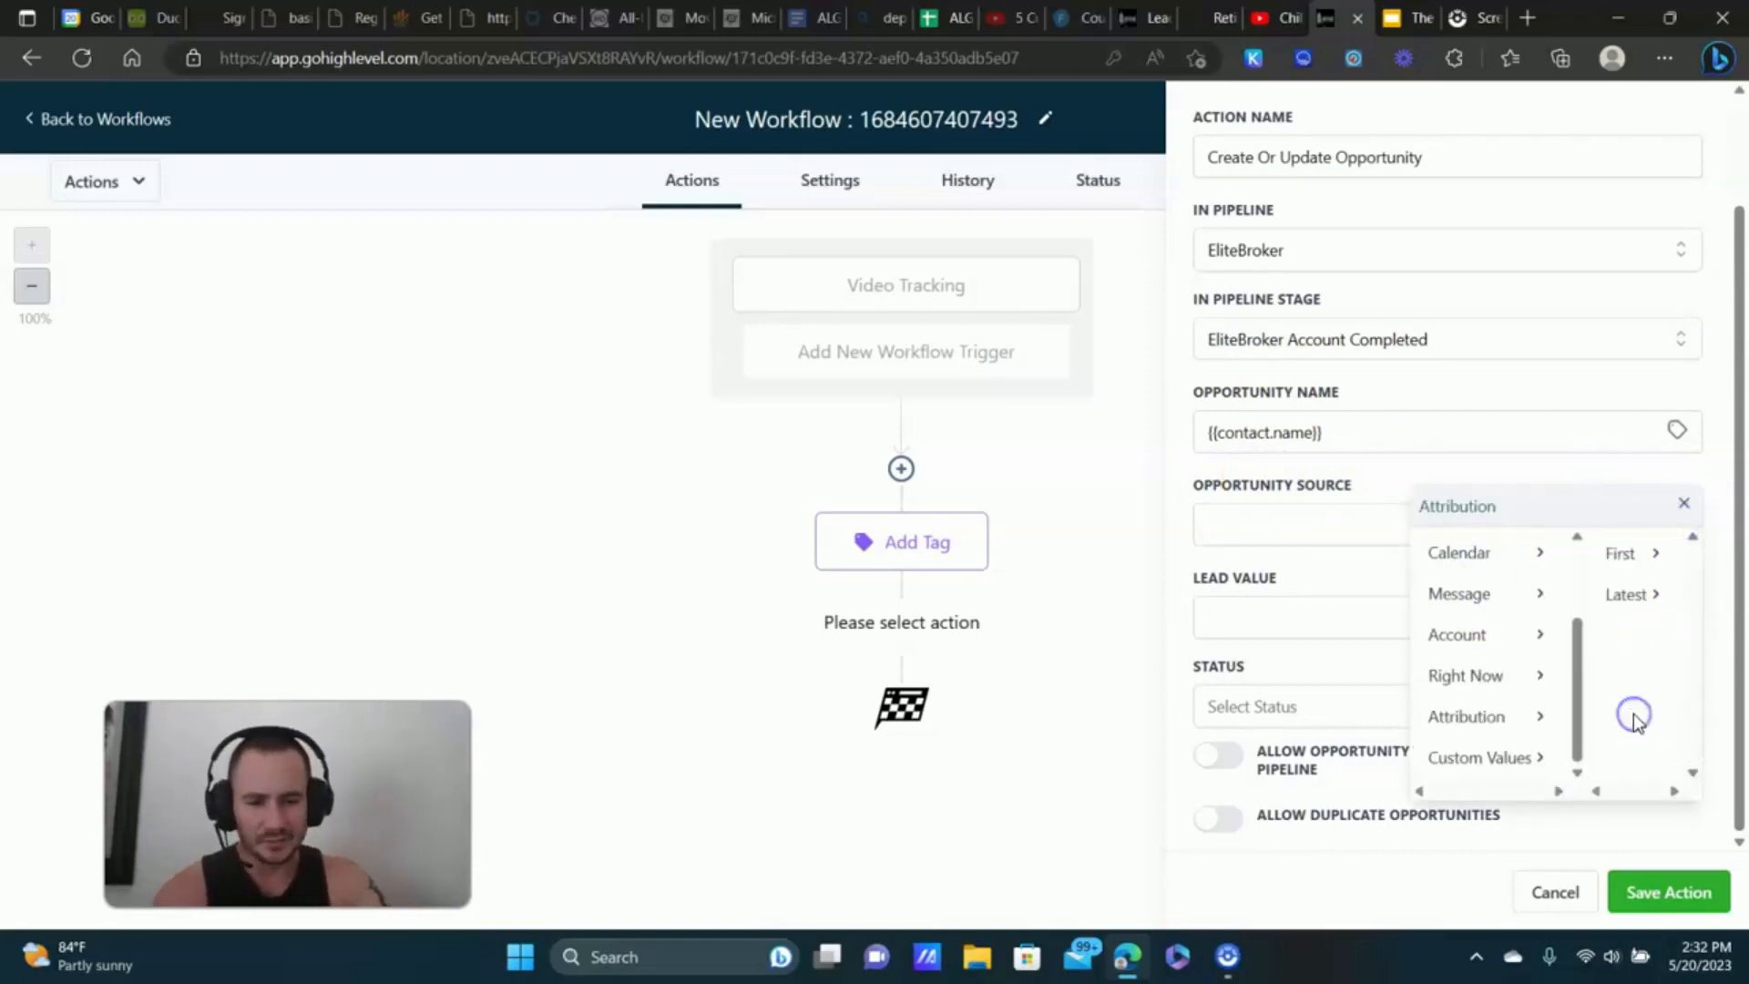
pyautogui.click(1627, 559)
pyautogui.scroll(-3, 1628, 586)
pyautogui.scroll(3, 1618, 628)
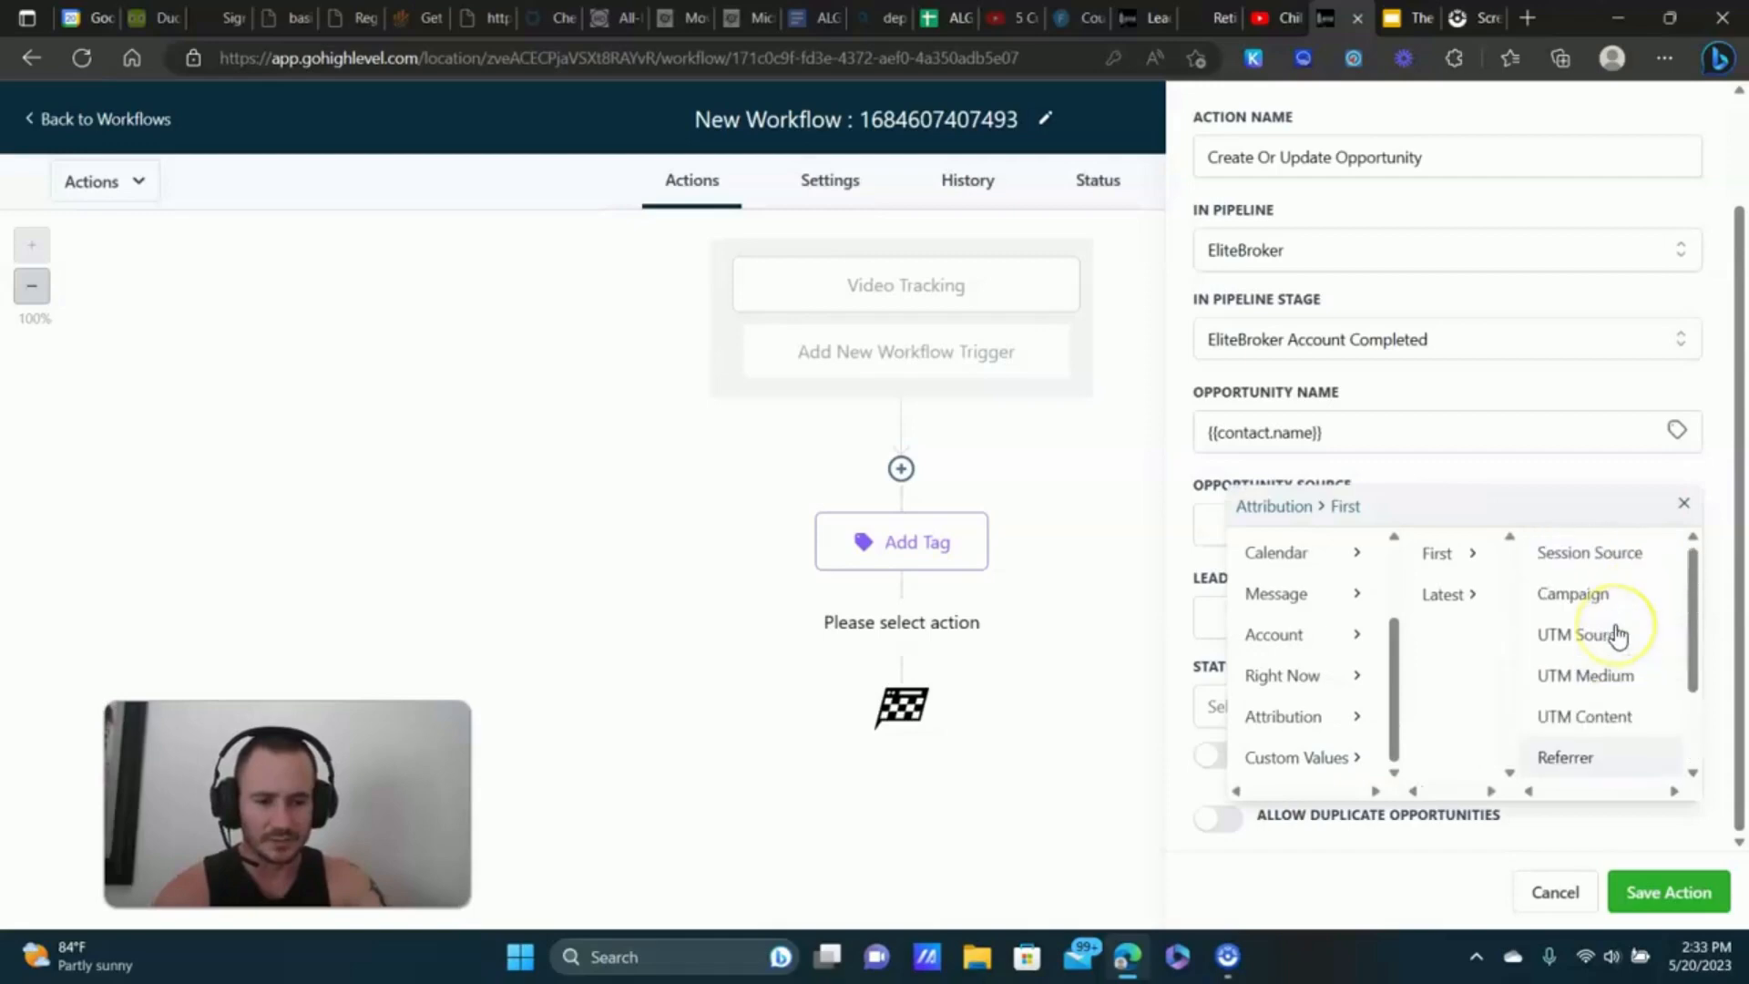
pyautogui.click(1683, 501)
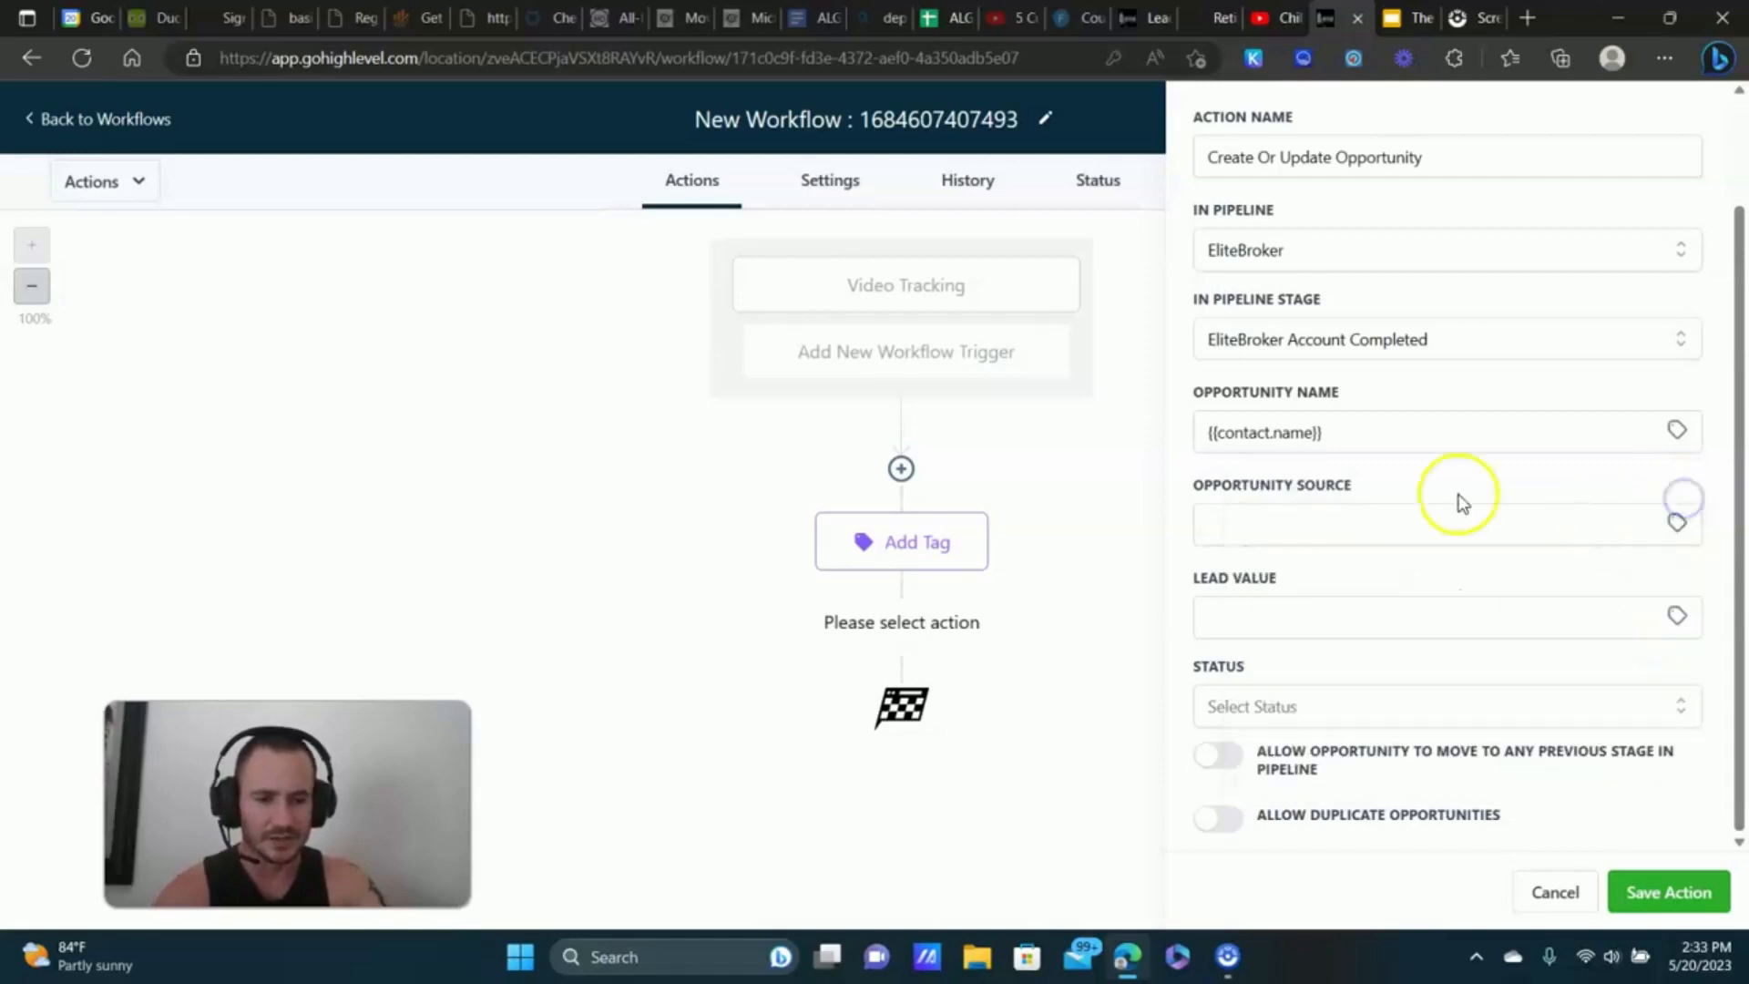
# - Set the opportunity source to "EliteBroker Demo Video" and its status to open, and save the action
pyautogui.click(1270, 518)
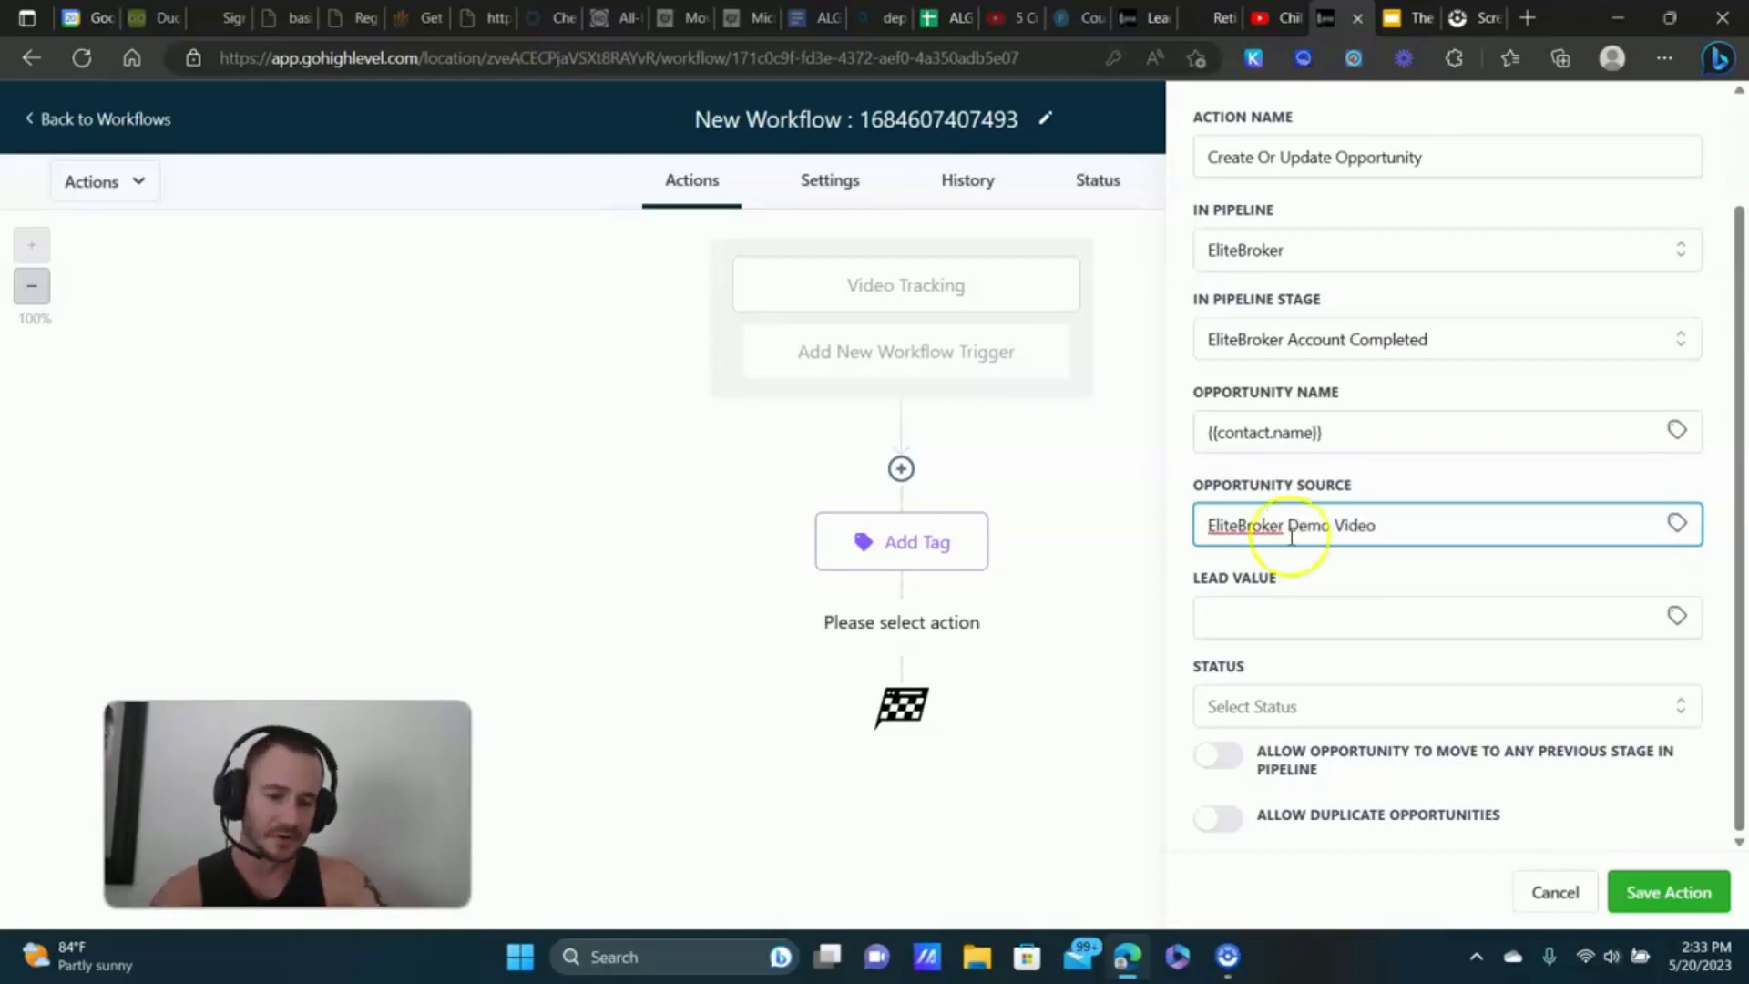
pyautogui.click(1363, 565)
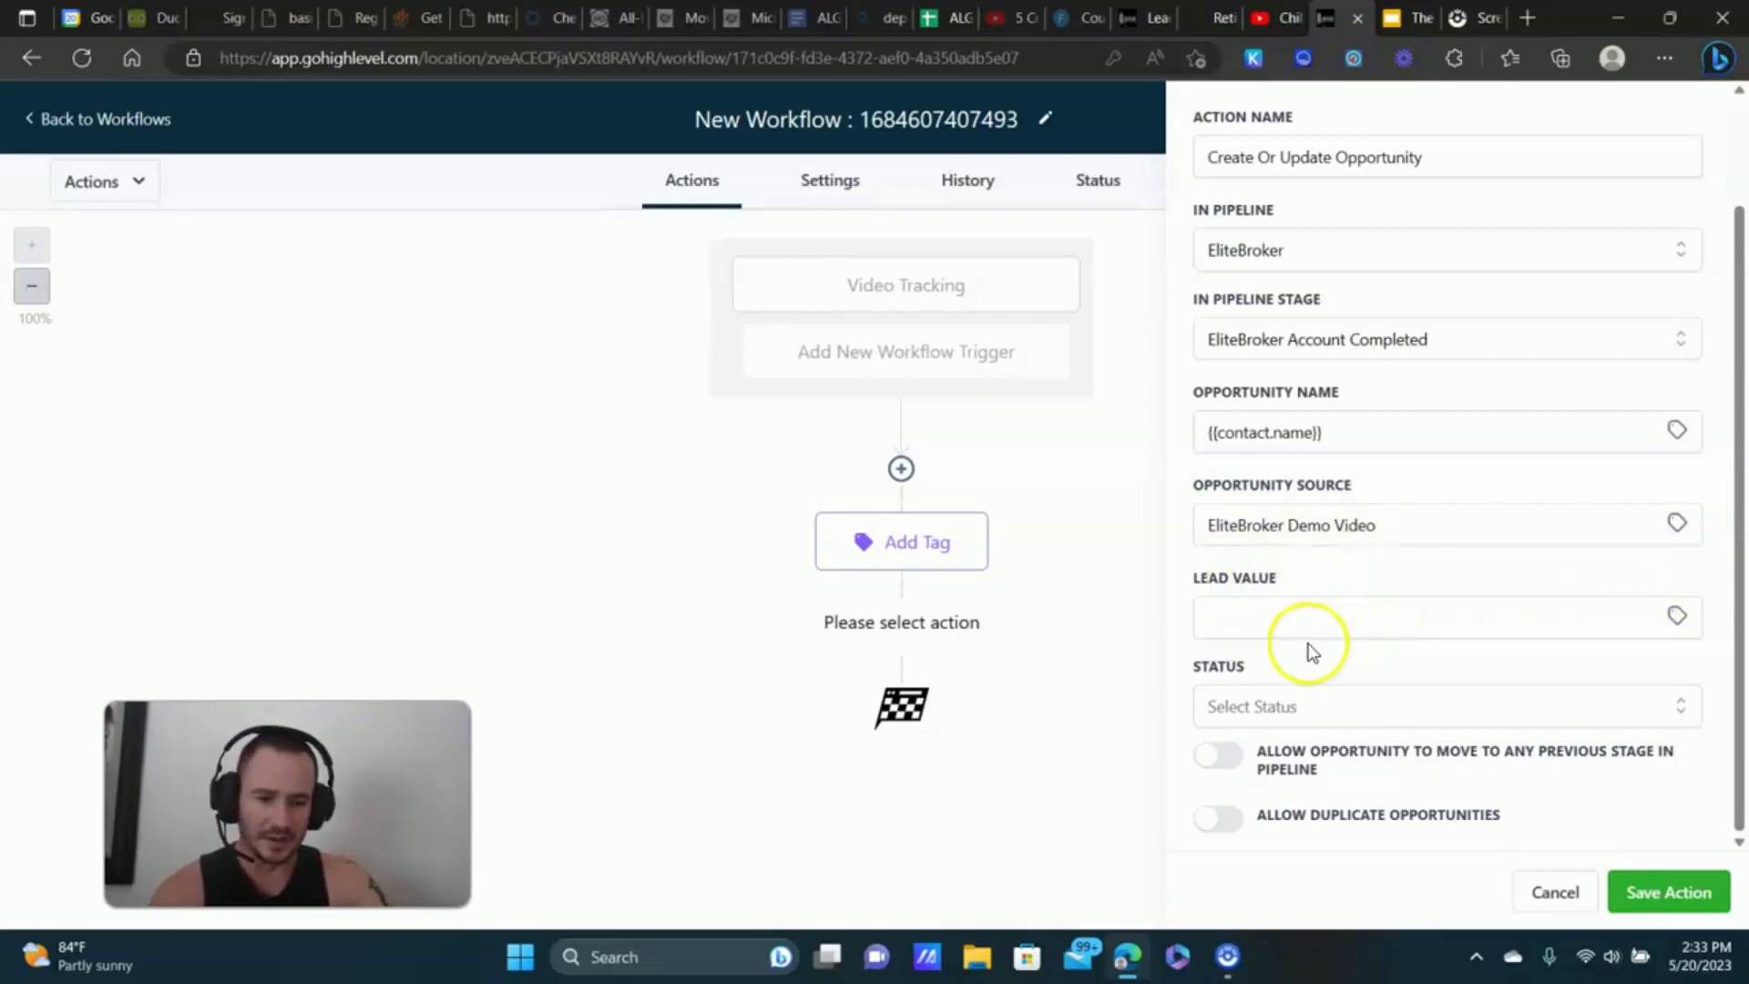
pyautogui.click(1325, 713)
pyautogui.click(1234, 755)
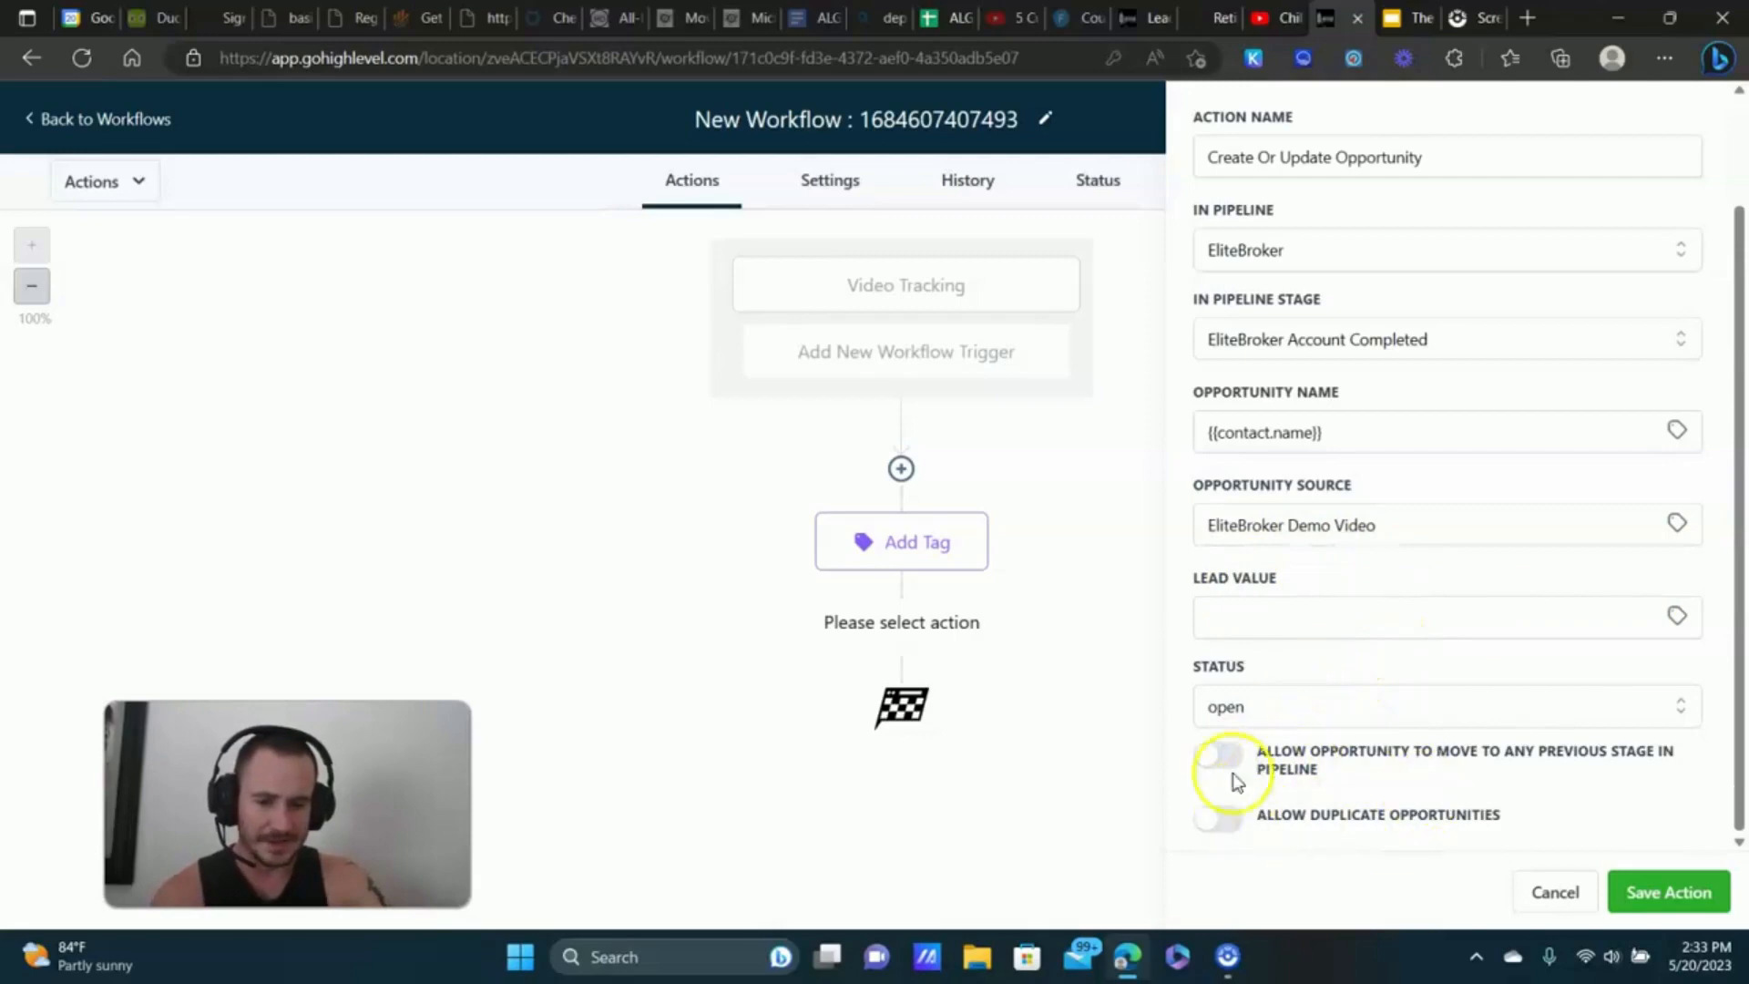
pyautogui.click(1667, 891)
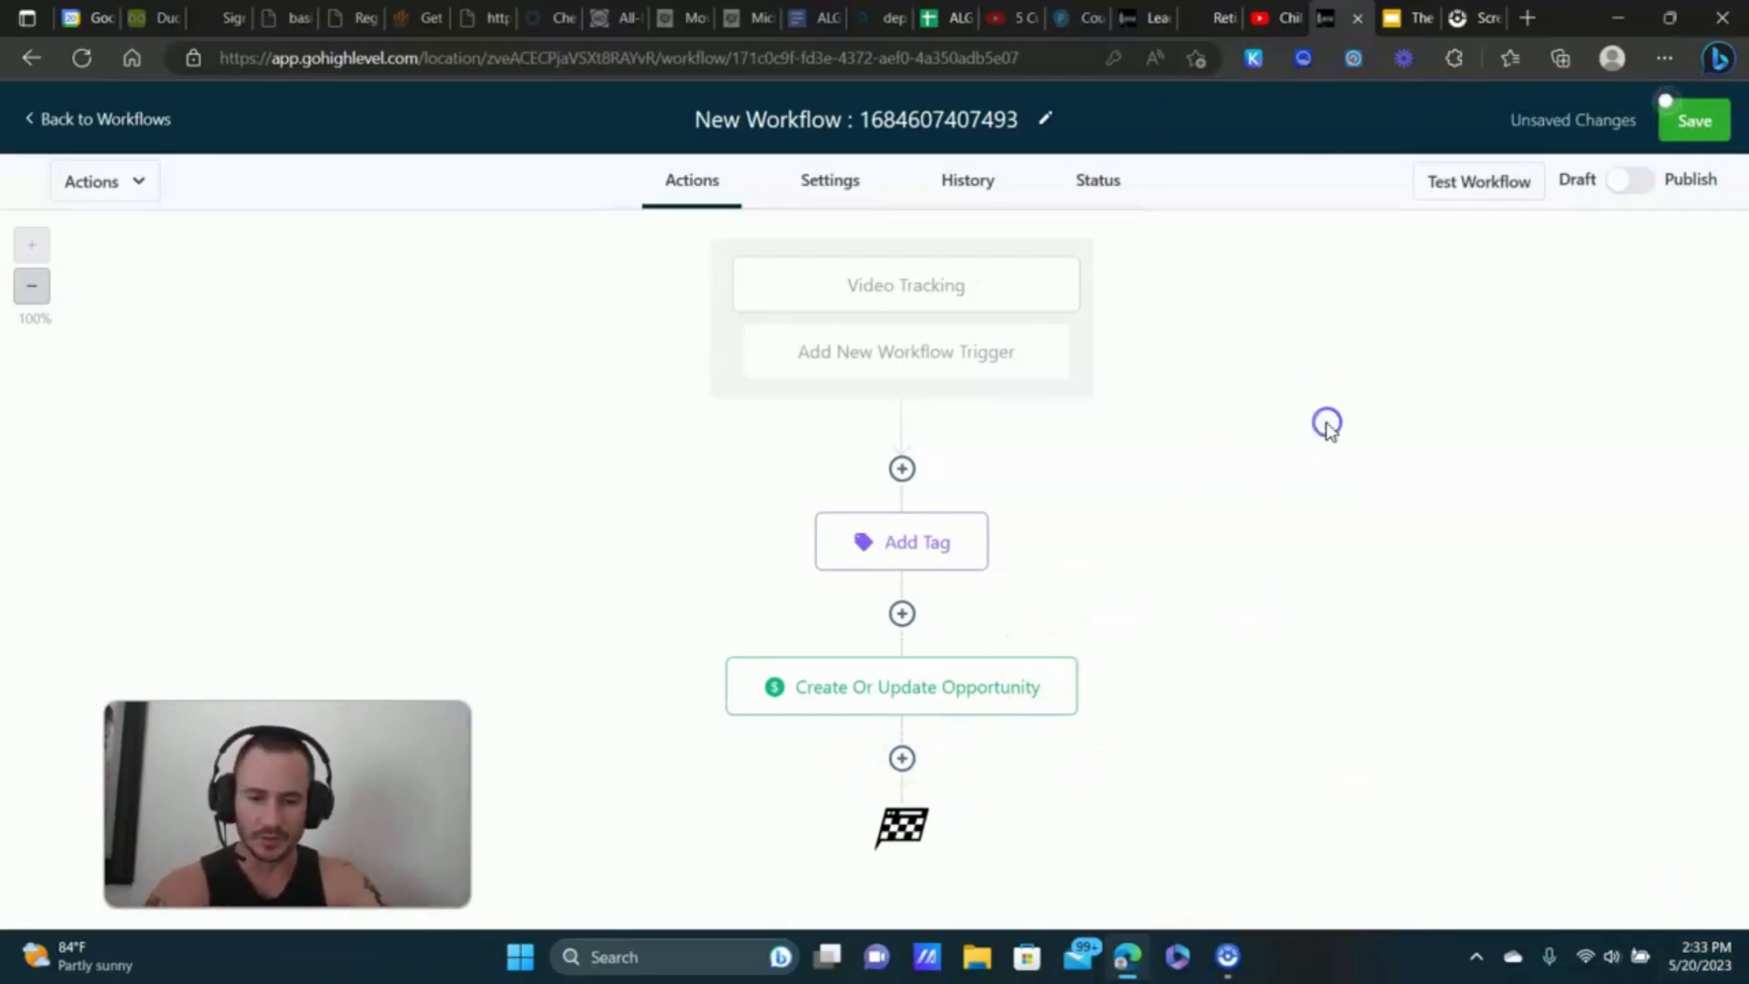
# - Add a Send Internal Notification action after the Create Or Update Opportunity action, with Email as the notification type
pyautogui.click(900, 759)
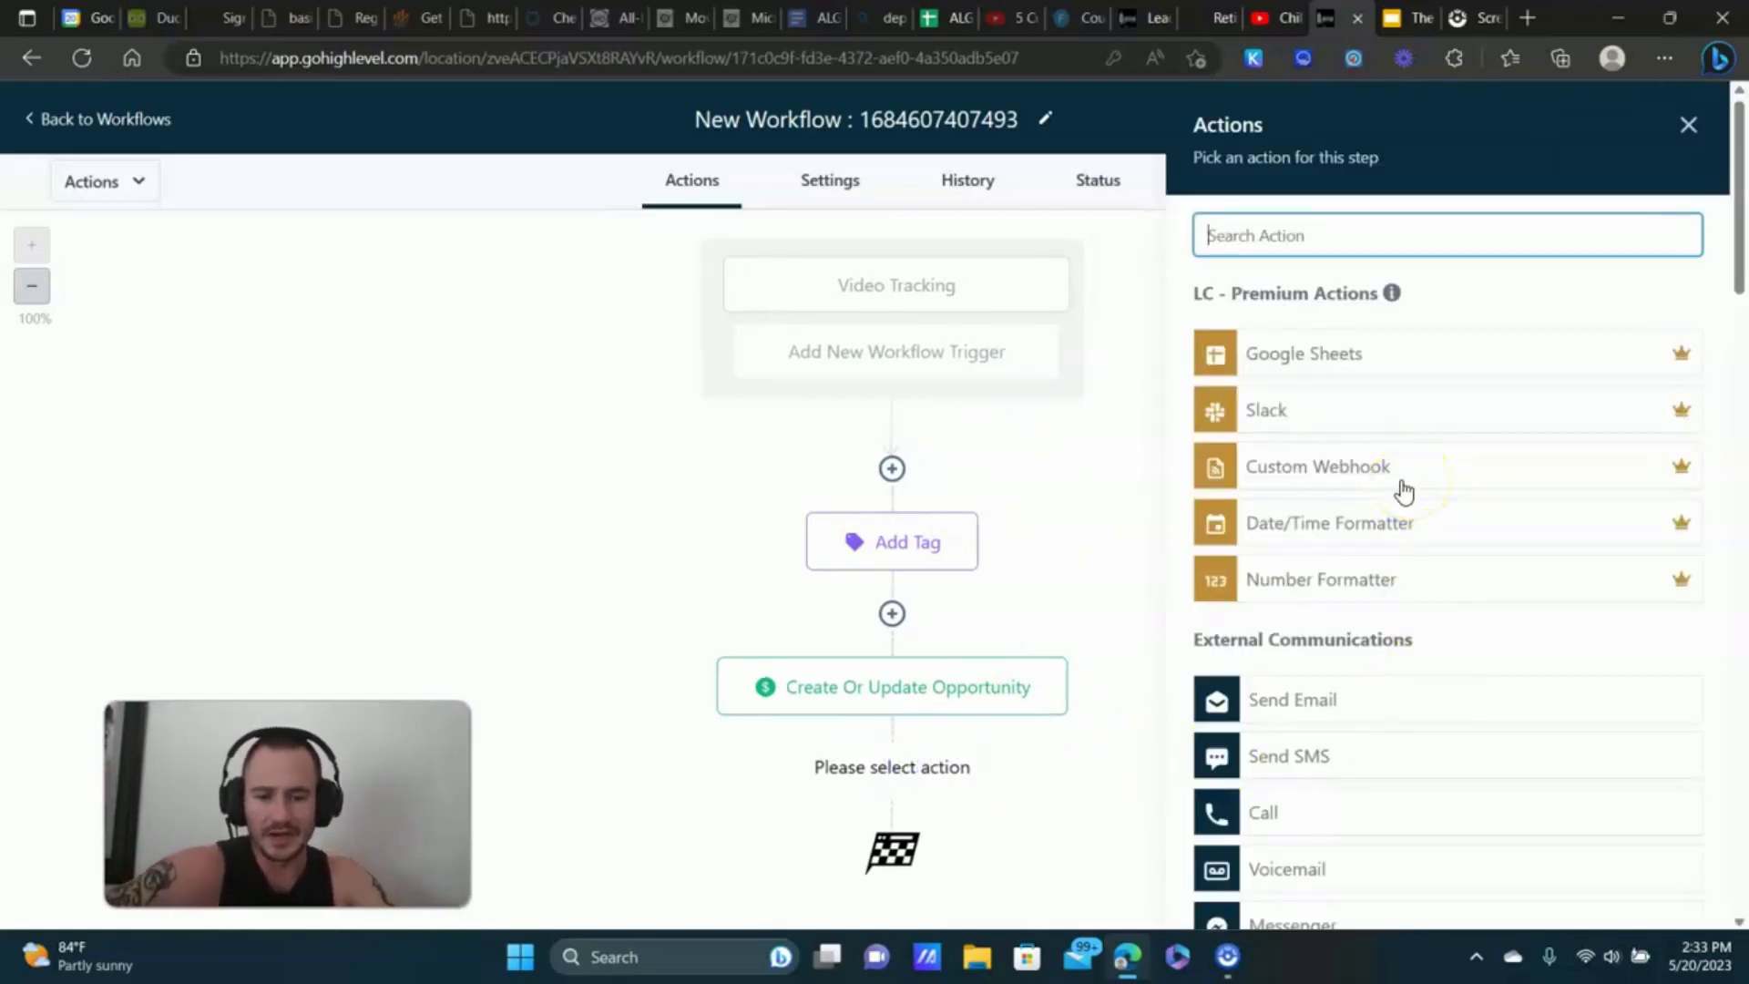
pyautogui.scroll(-4, 1398, 449)
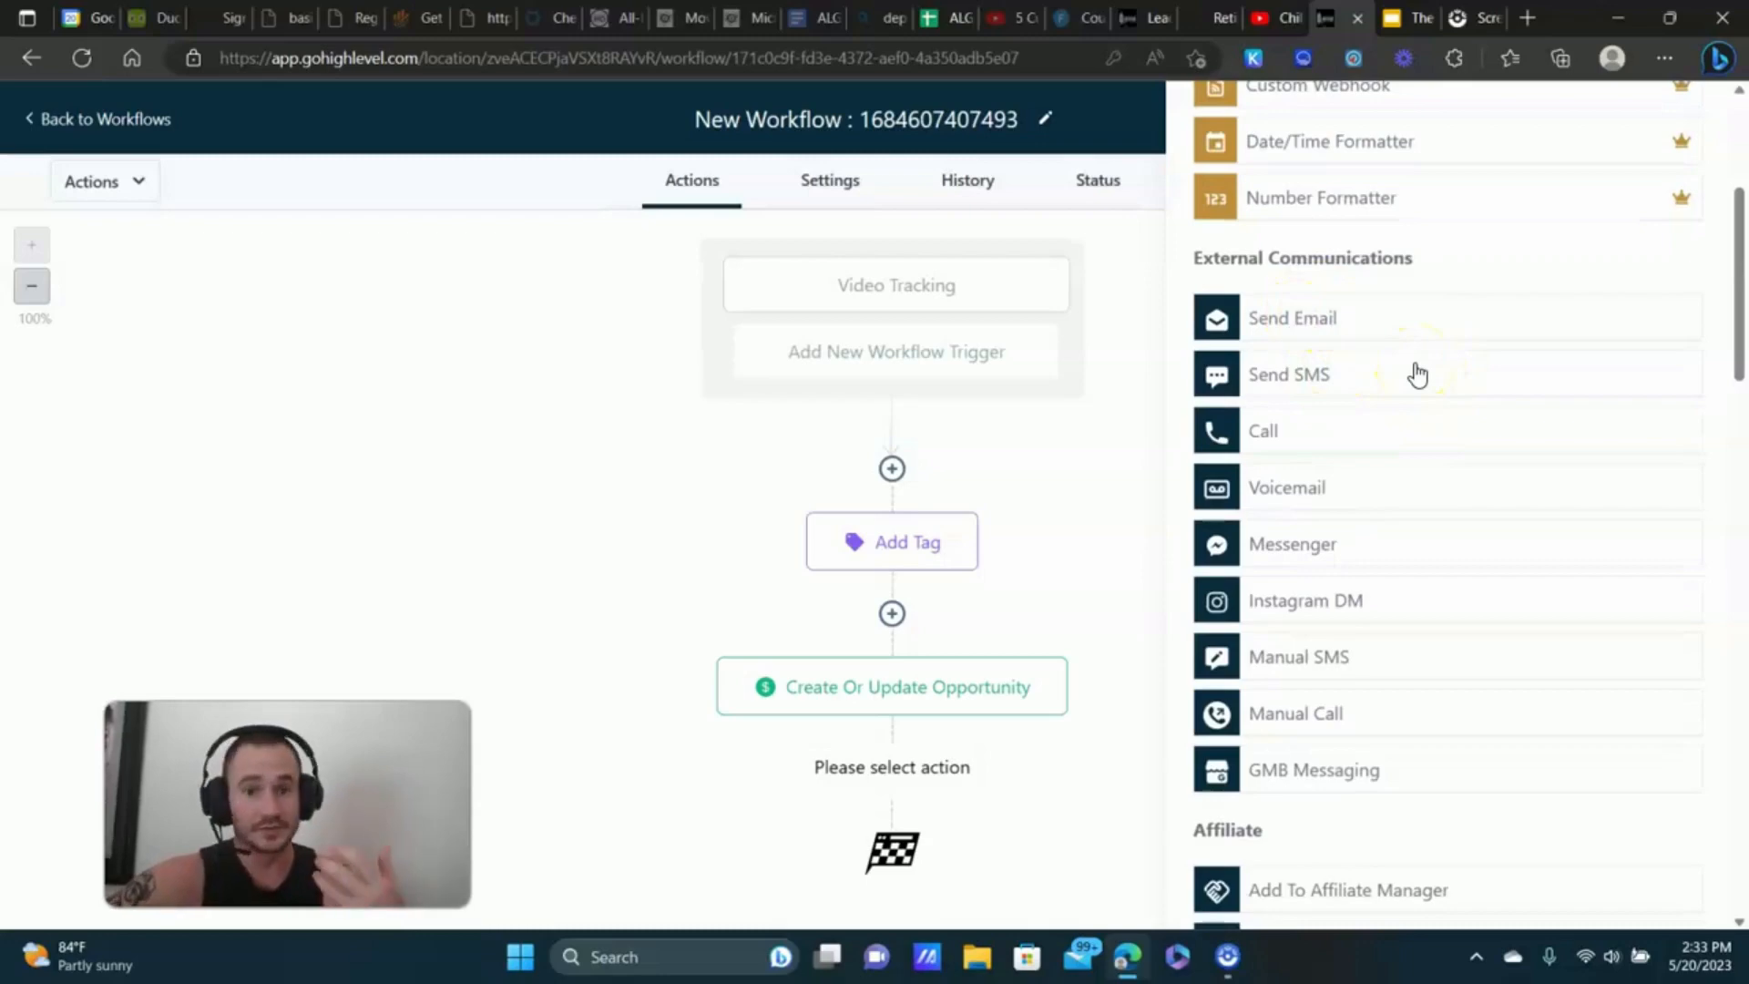
pyautogui.scroll(-12, 1393, 371)
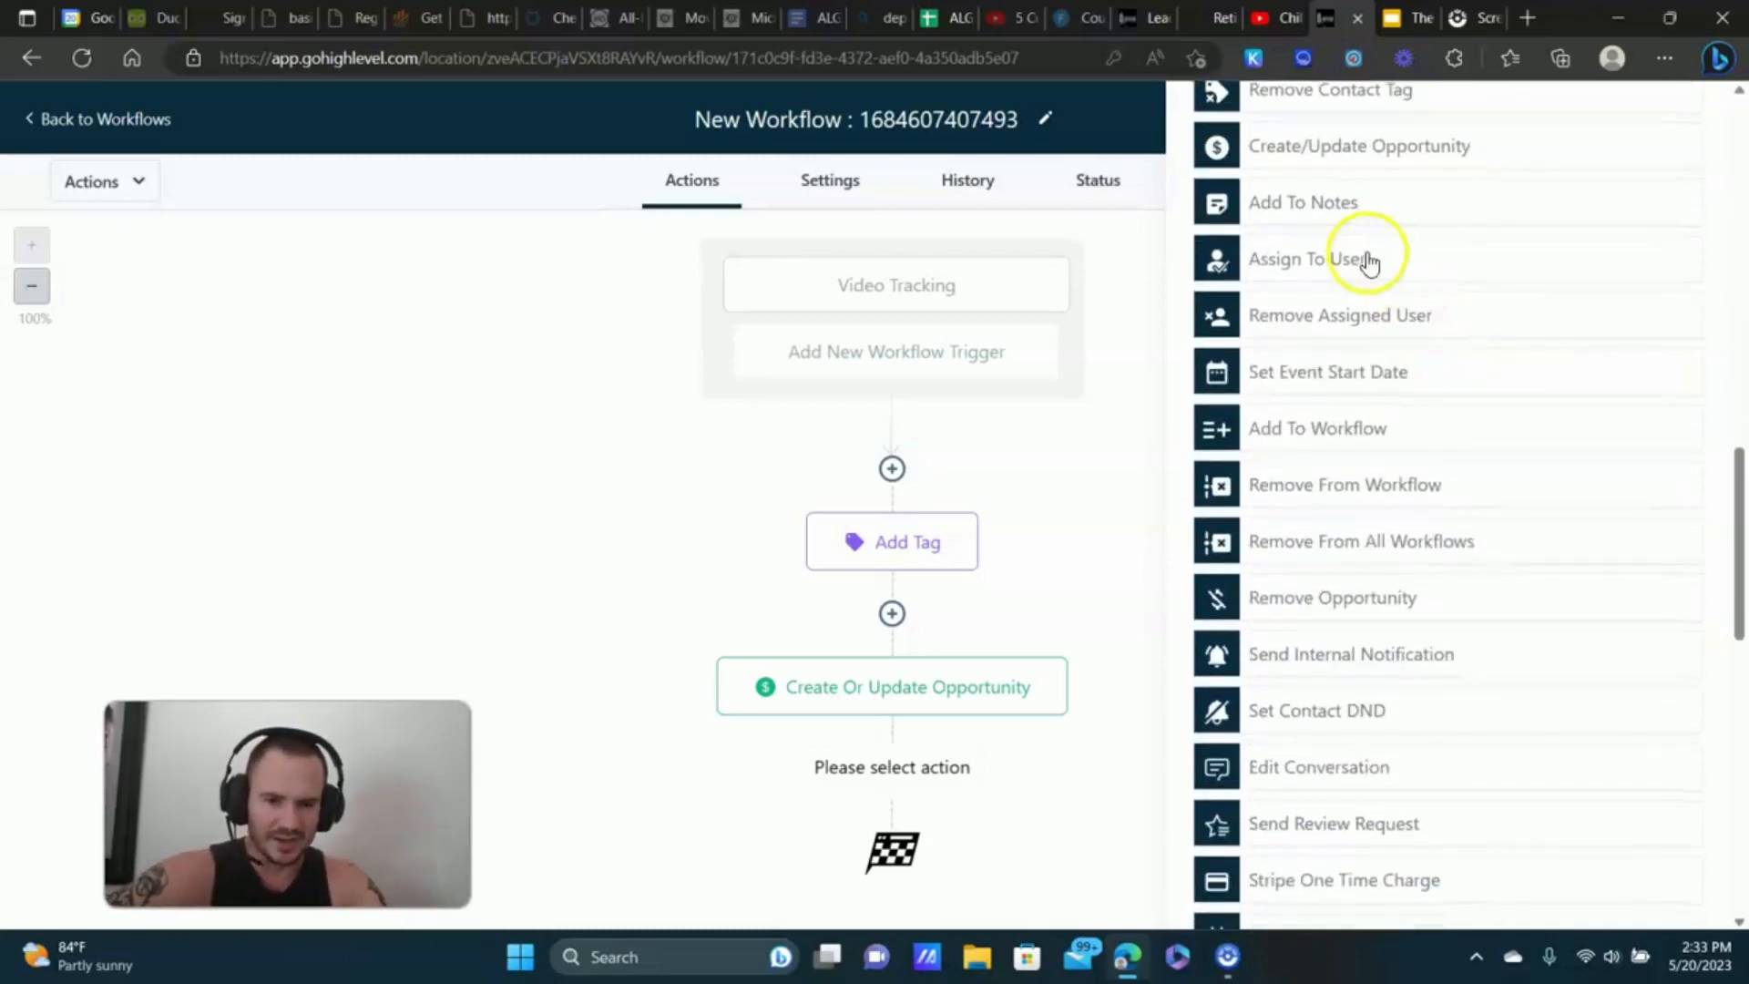
pyautogui.scroll(-2, 1371, 376)
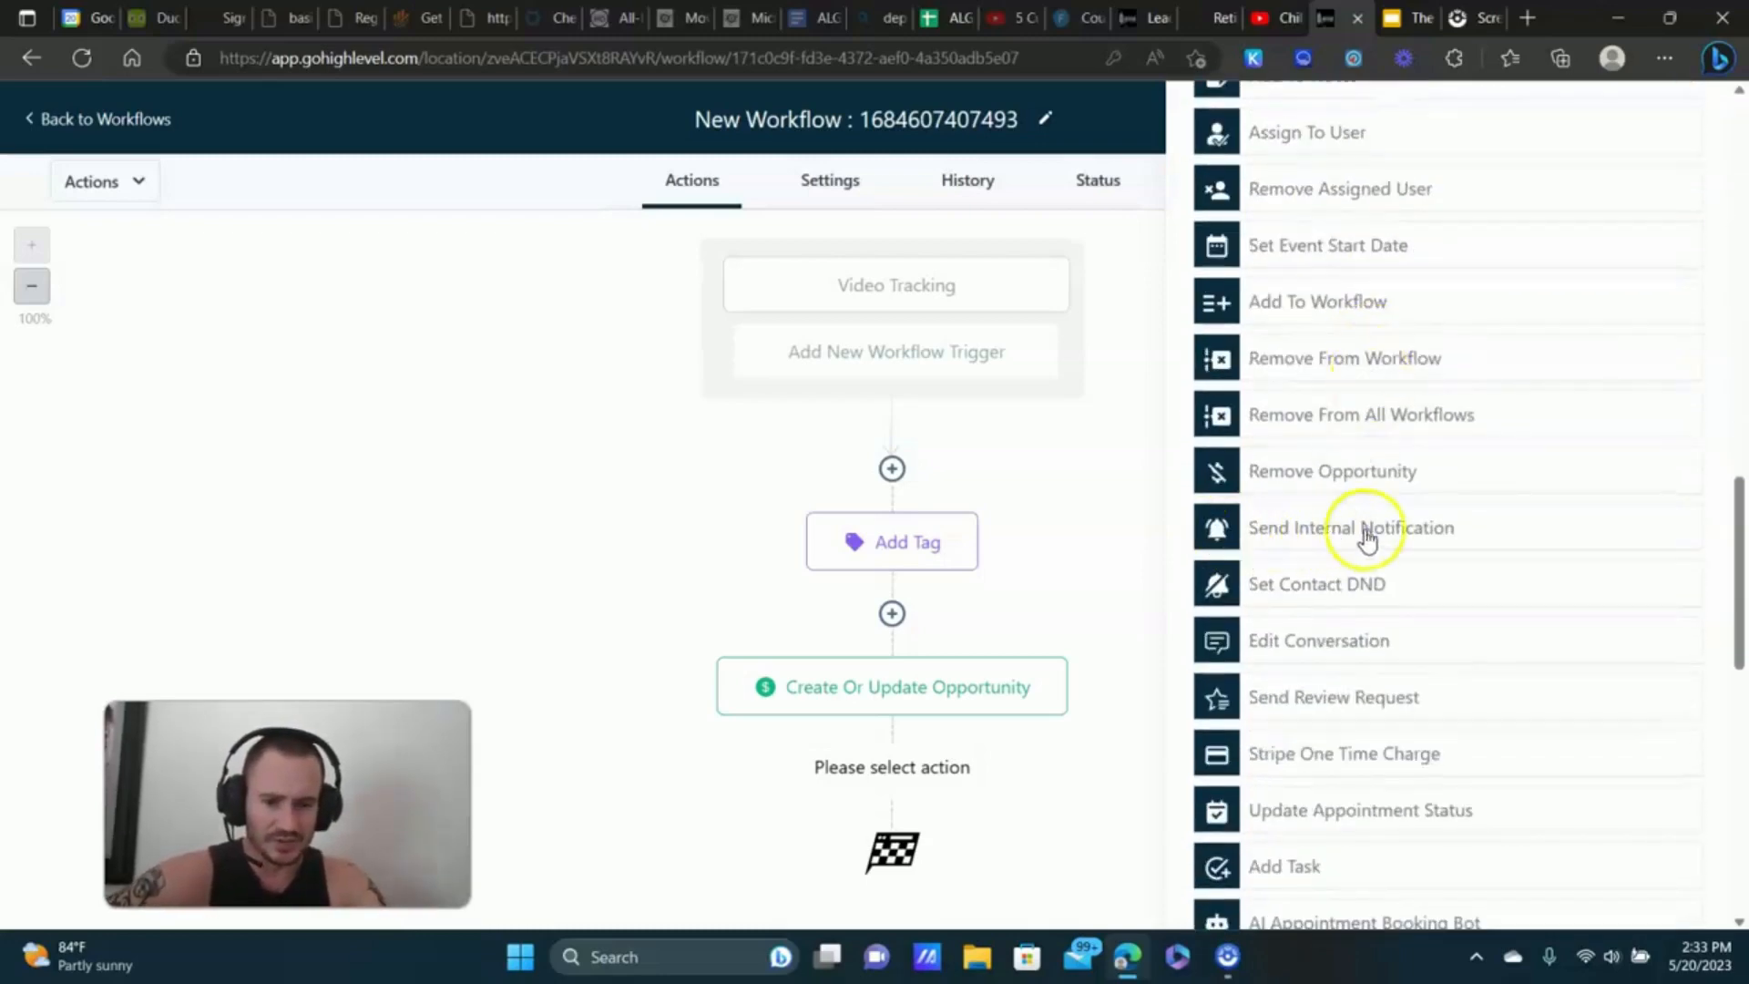
pyautogui.click(1421, 538)
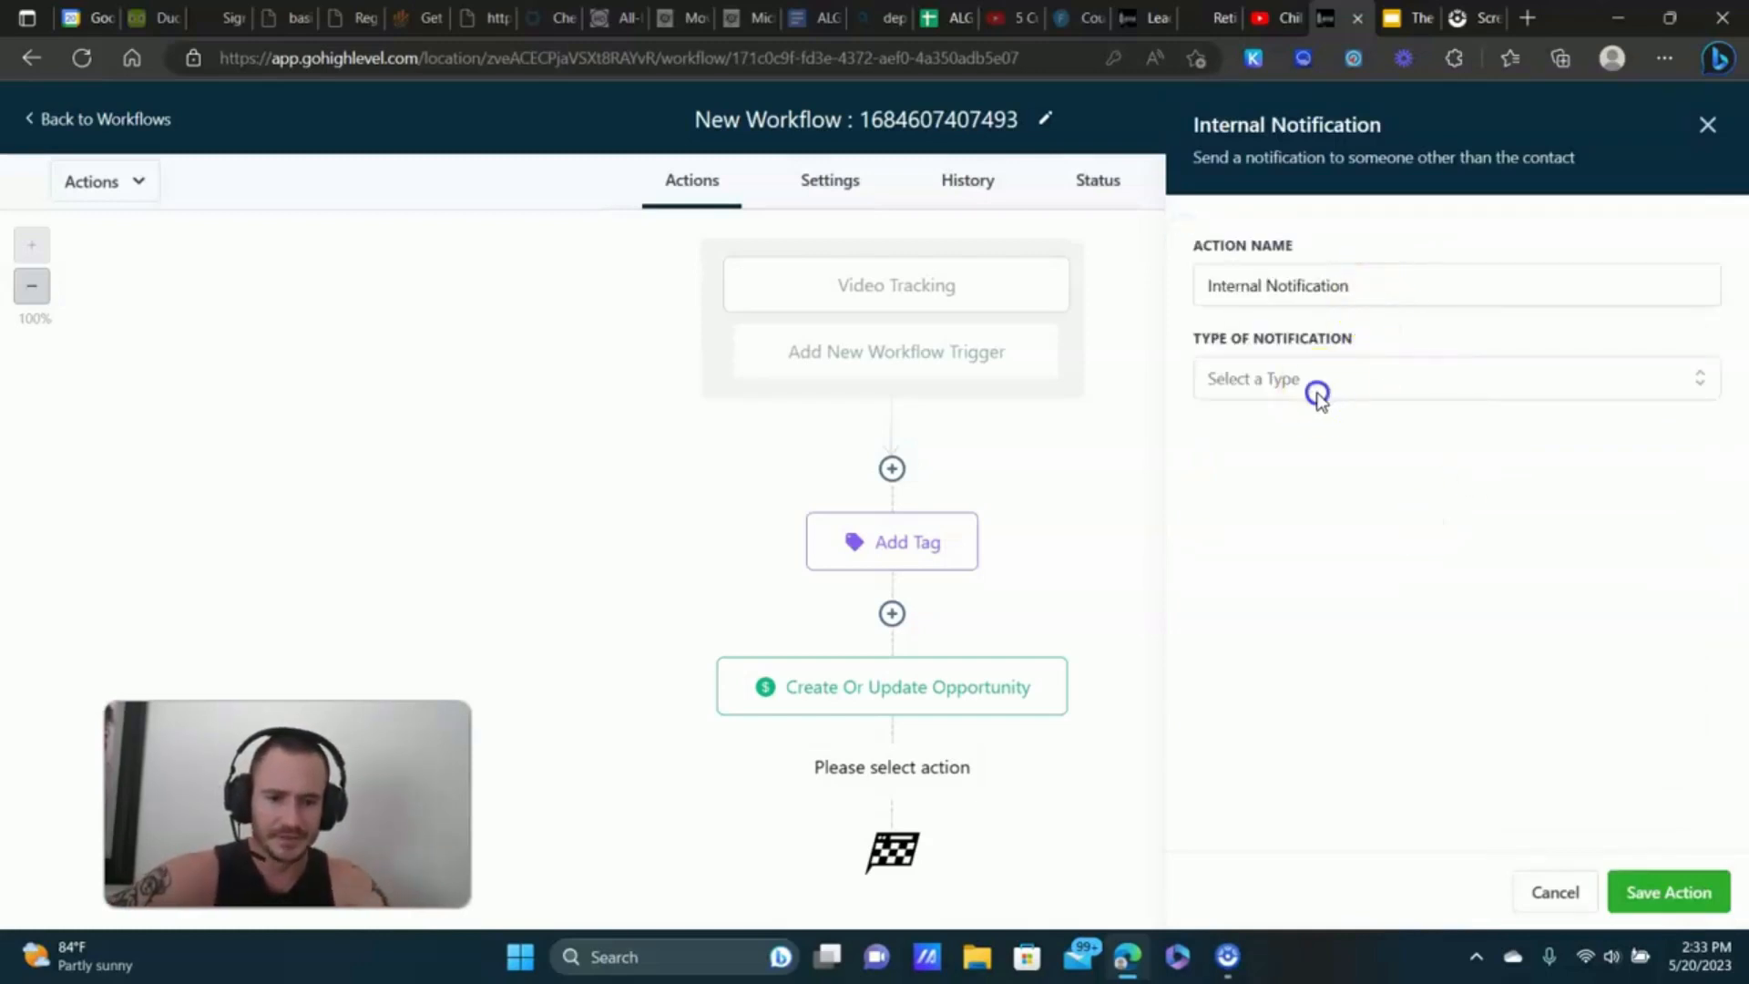
pyautogui.click(1320, 394)
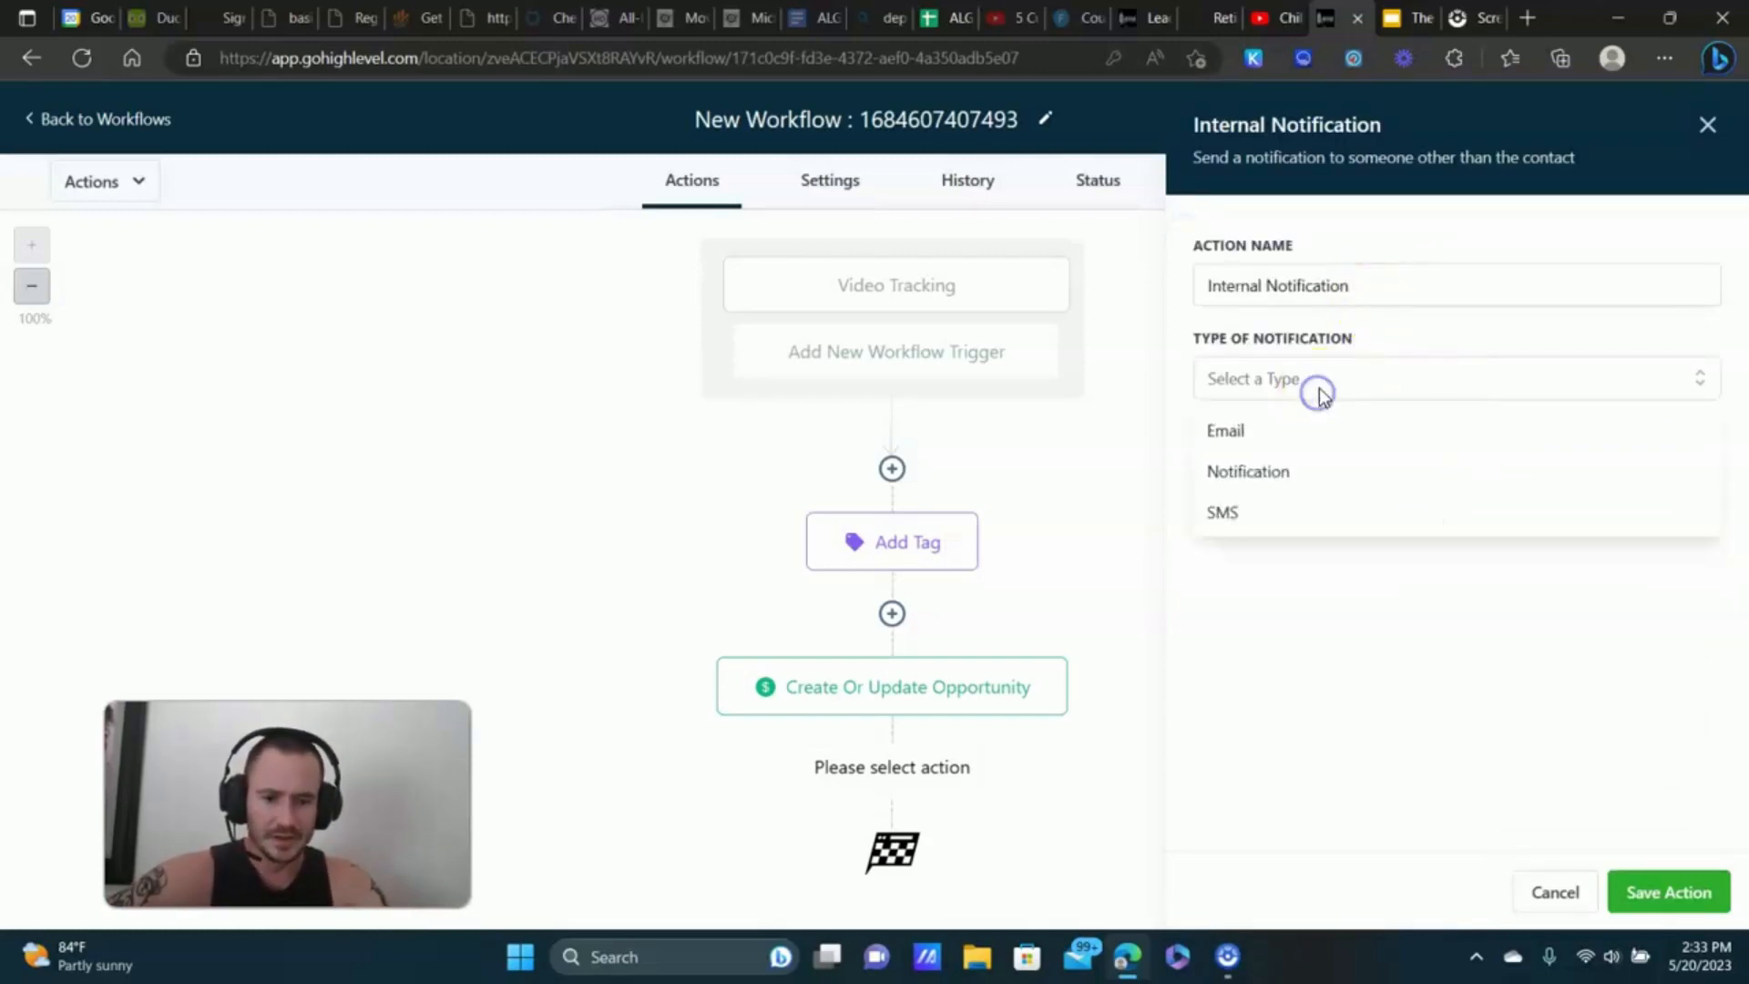
pyautogui.click(1257, 437)
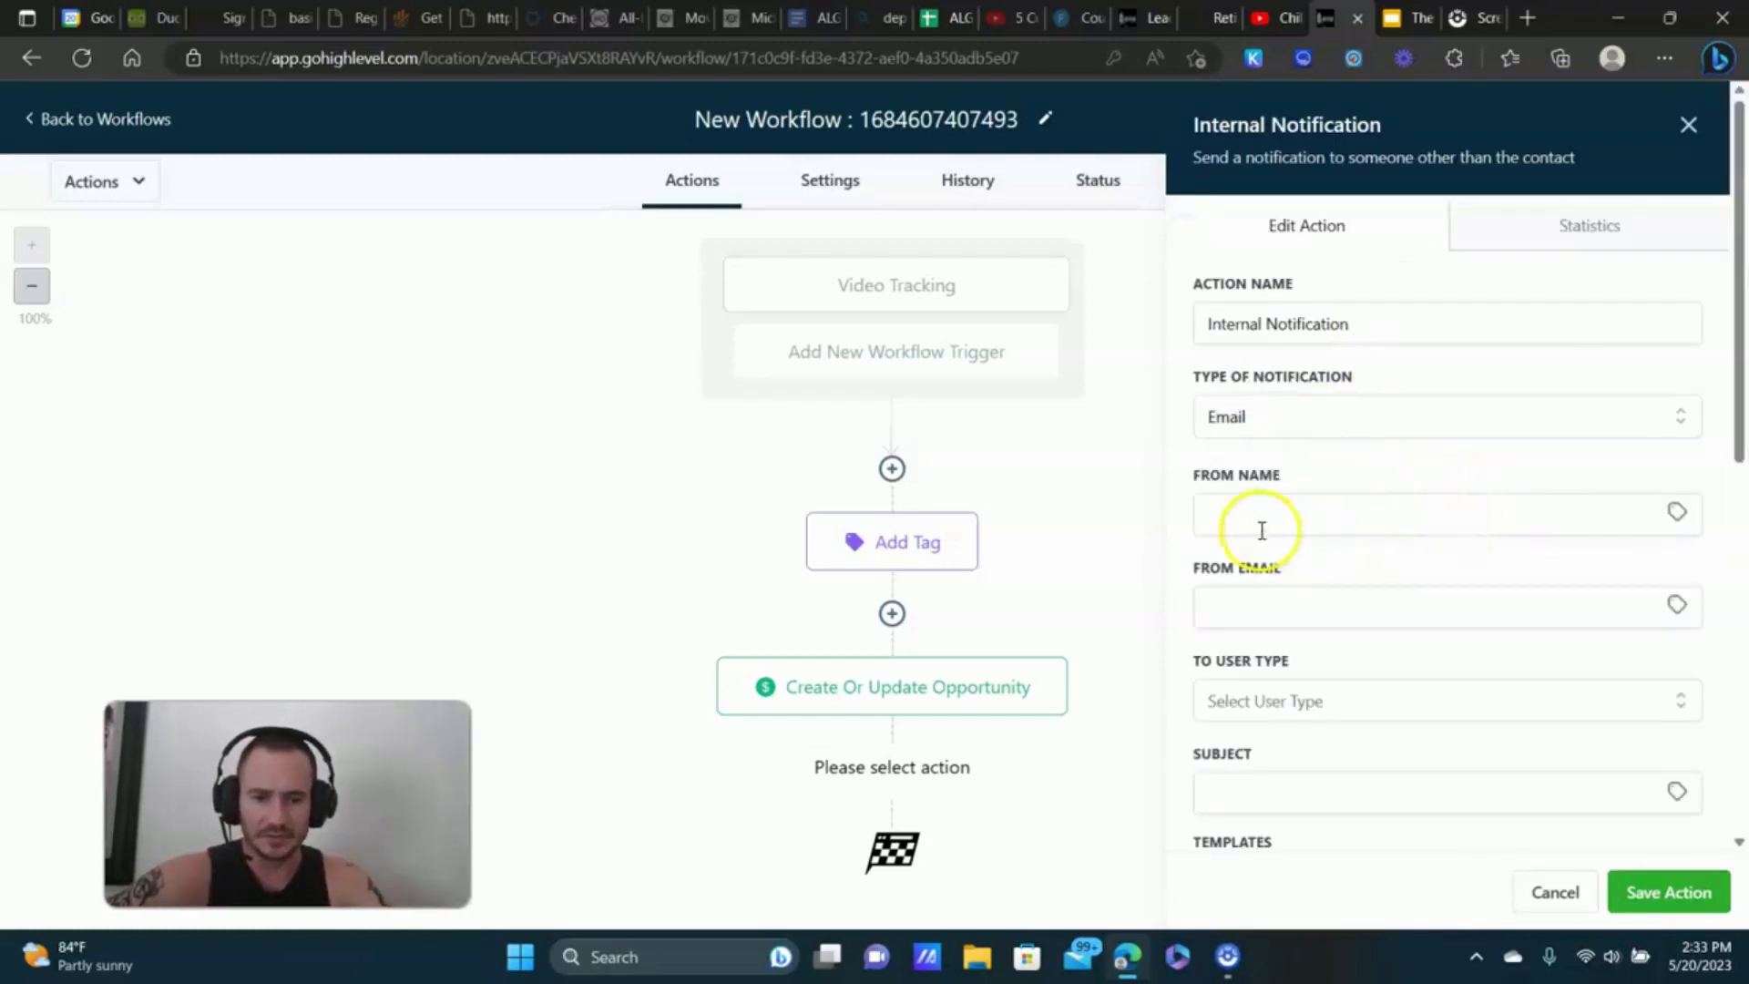
# - Set the email notification's recipient user type to Assigned User
pyautogui.scroll(-2, 1404, 490)
pyautogui.click(1331, 461)
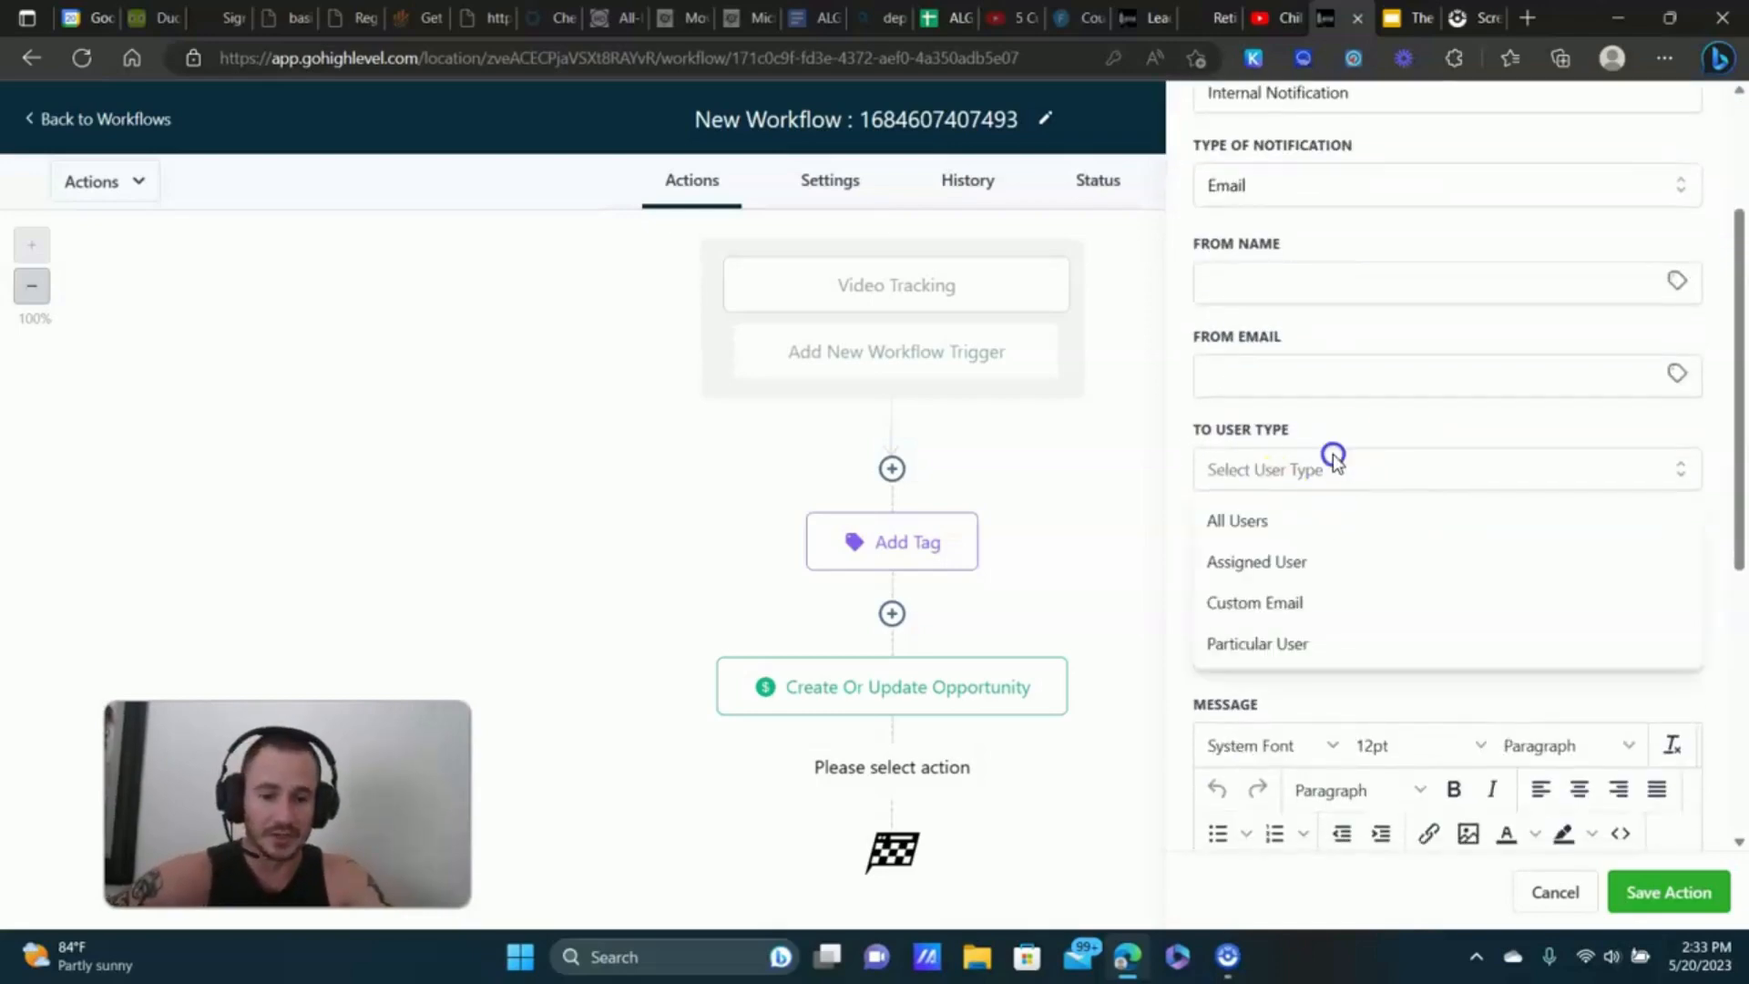
pyautogui.click(1257, 563)
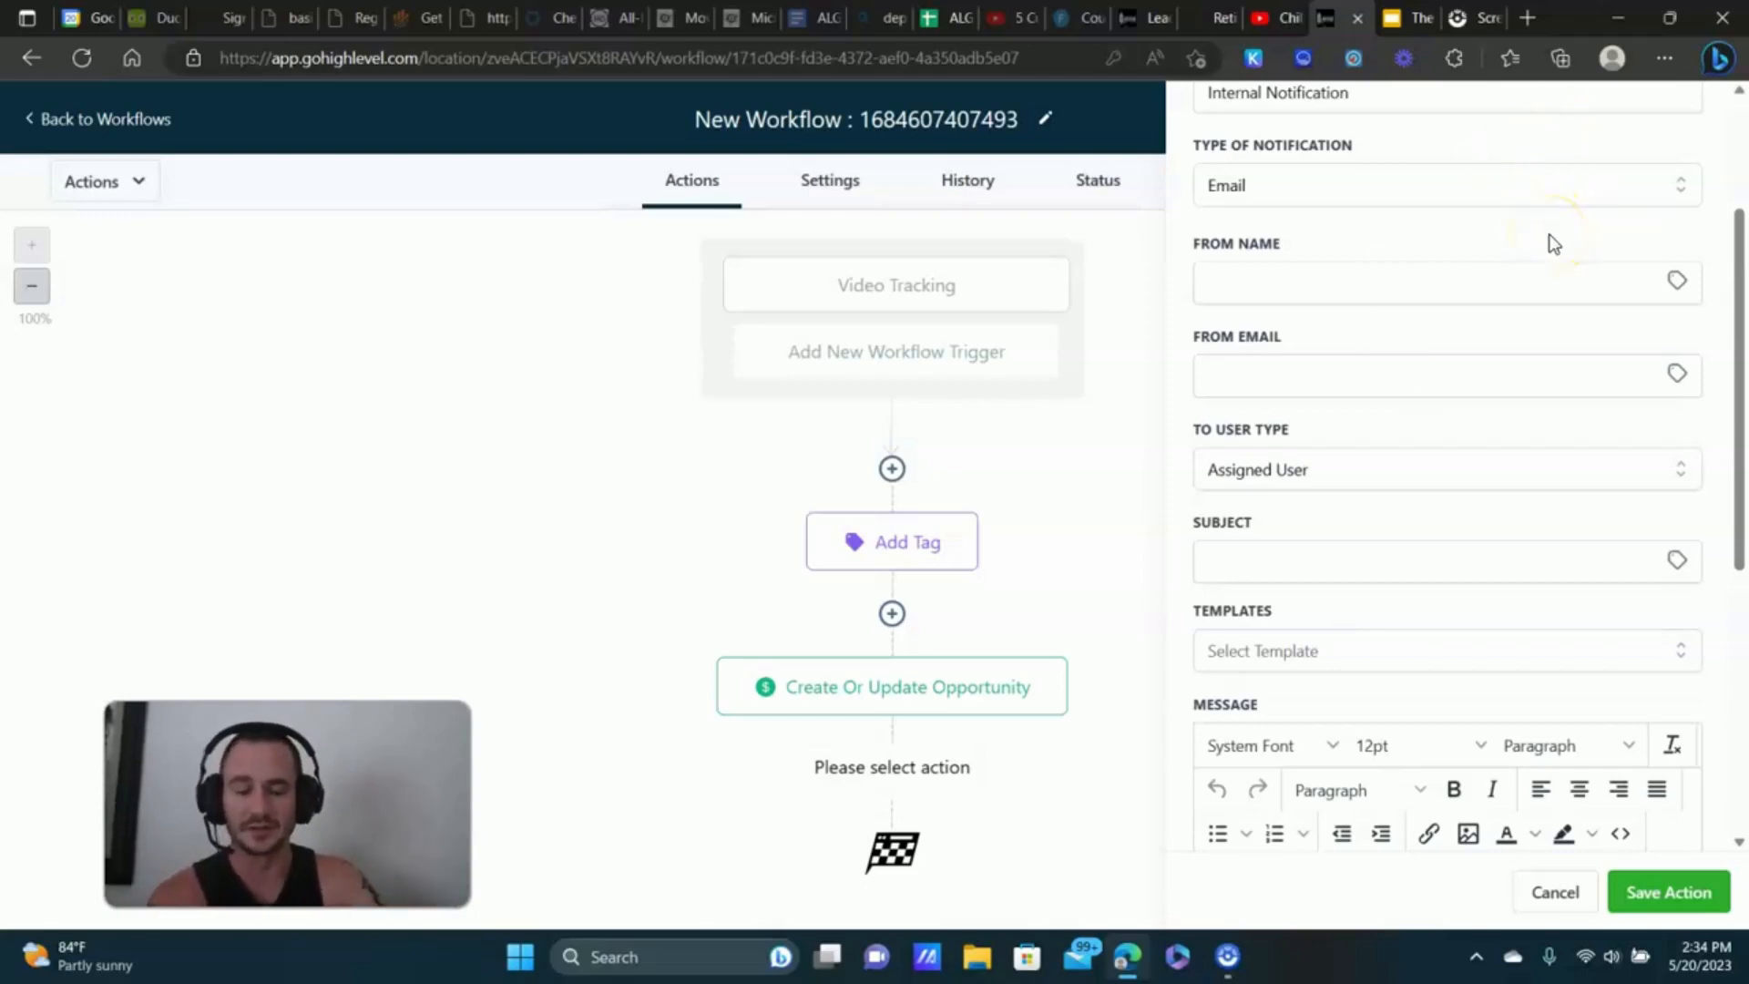
# - Fill the notification's from name with the EliteBroker From Name custom value, {{custom_values.elitebroker_from_name}}
pyautogui.click(1677, 281)
pyautogui.scroll(-2, 1612, 492)
pyautogui.click(1611, 515)
pyautogui.scroll(-5, 1534, 379)
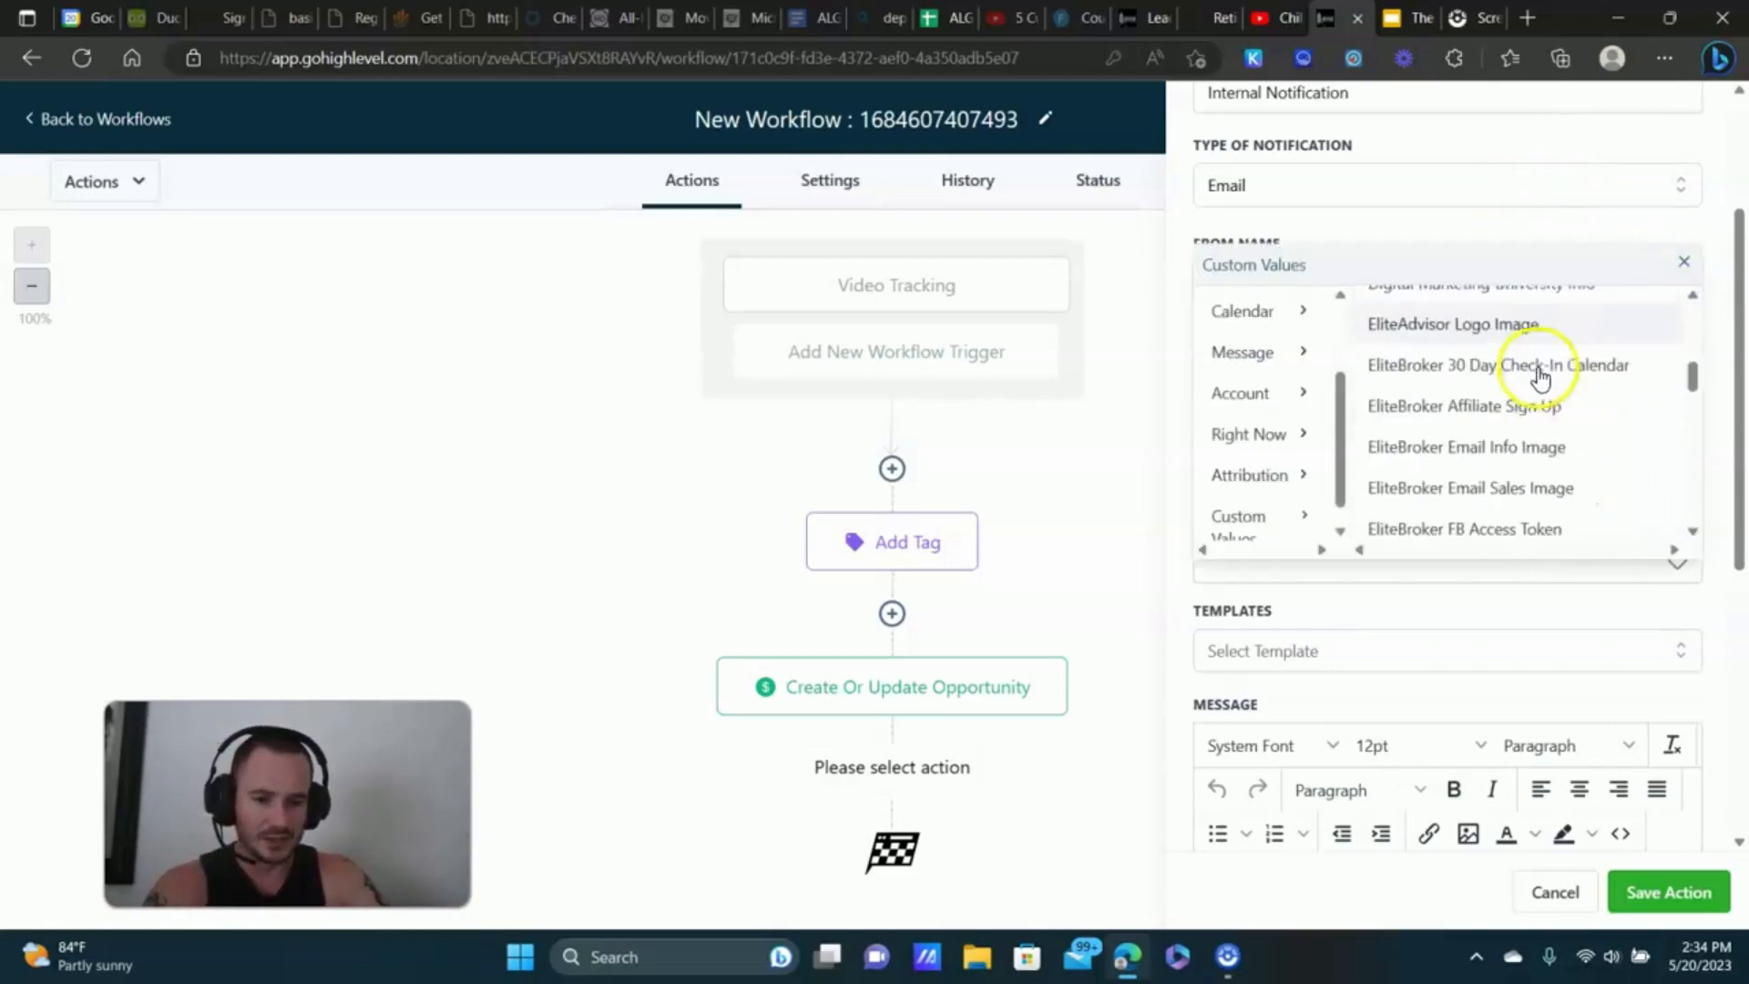
pyautogui.scroll(-5, 1539, 377)
pyautogui.scroll(4, 1545, 388)
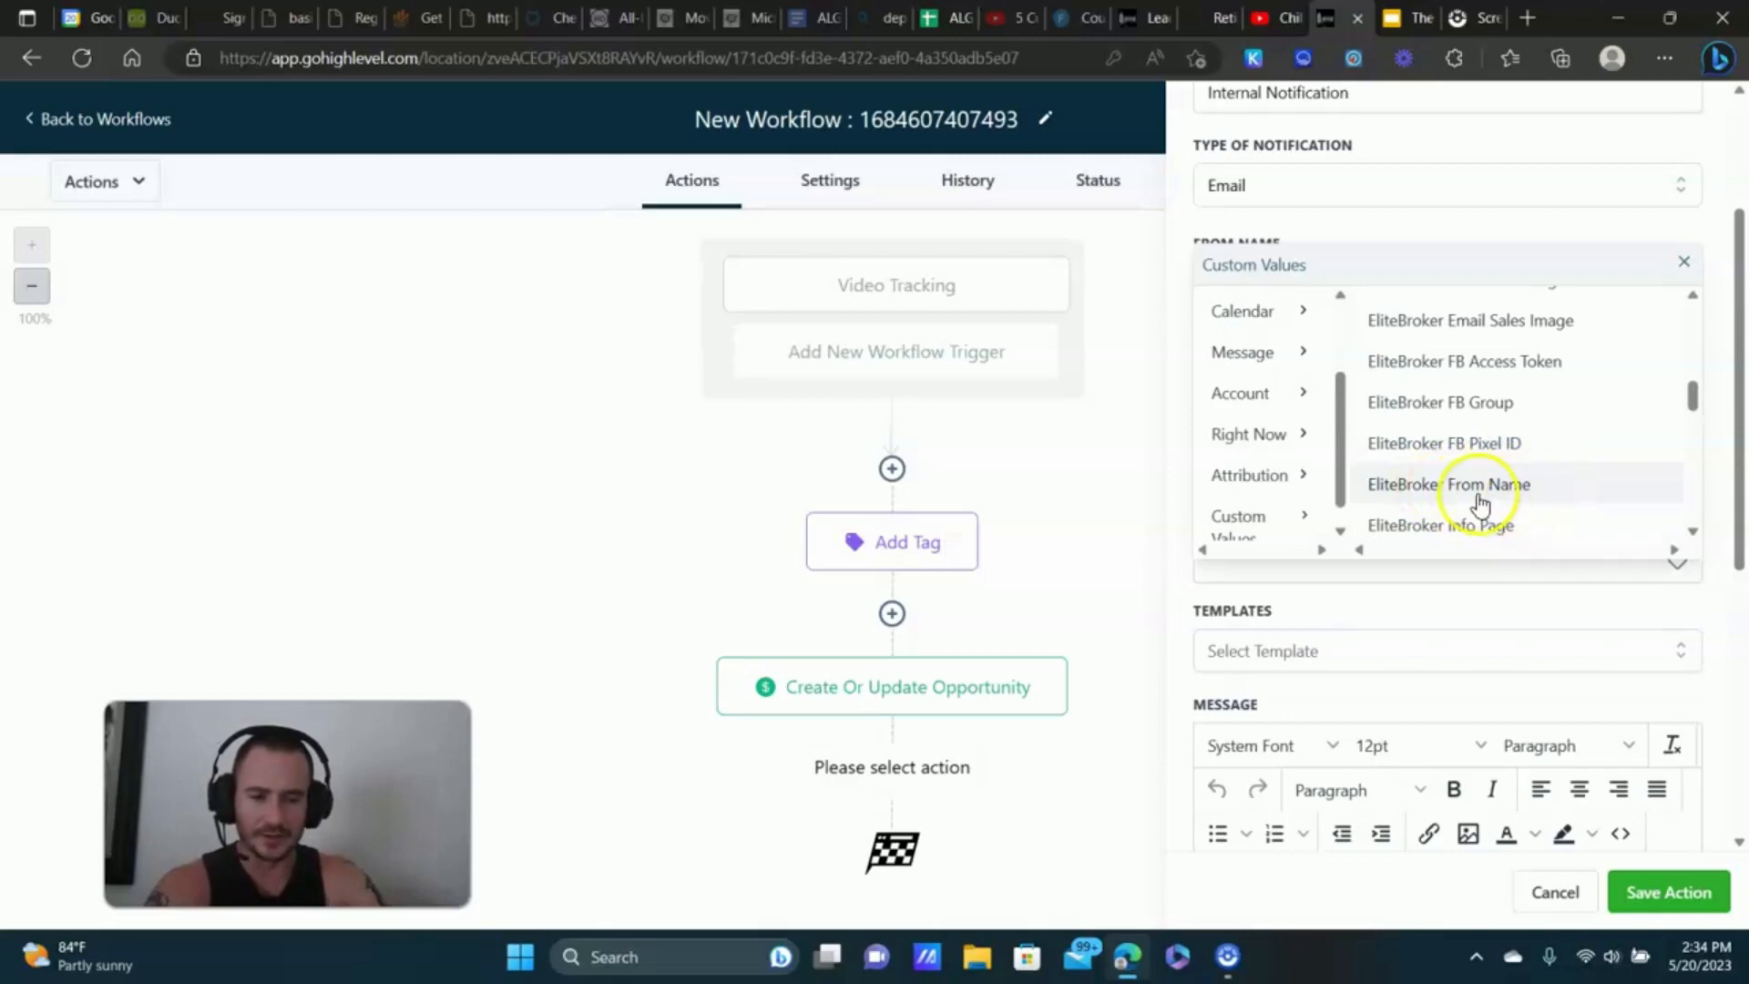
pyautogui.click(1496, 485)
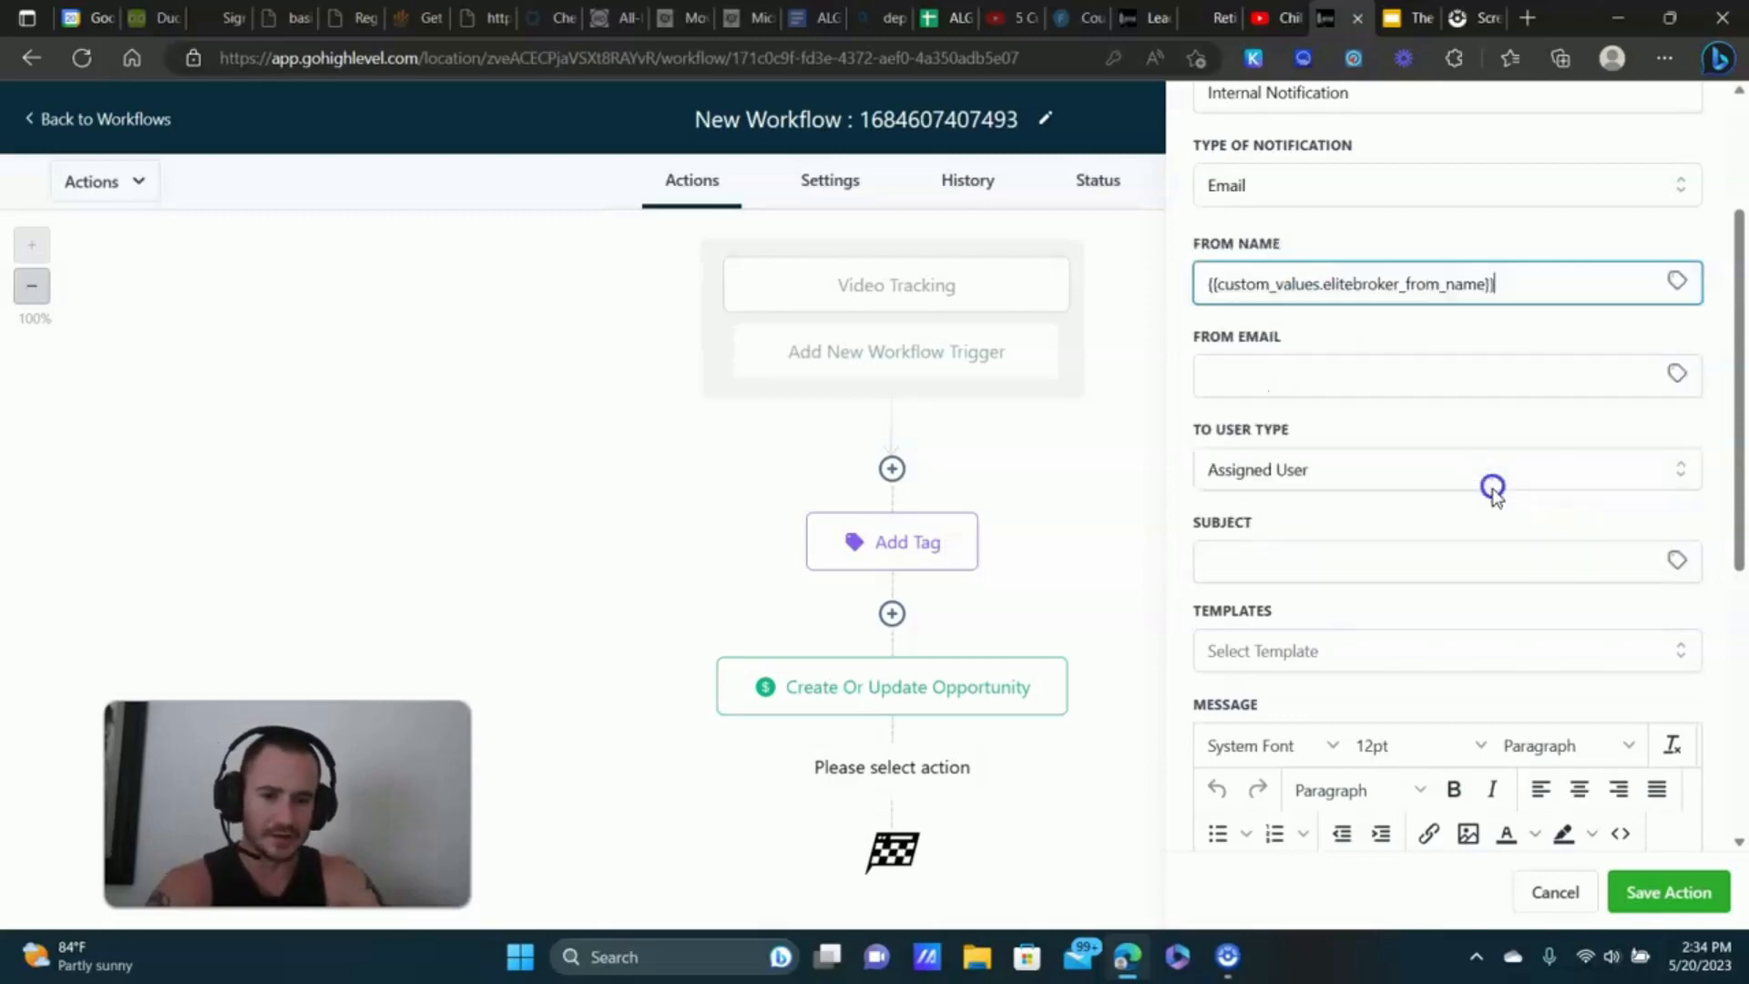
# - Fill the notification's from email with the custom value {{custom_values.from_email}}
pyautogui.click(1679, 373)
pyautogui.scroll(-3, 1630, 547)
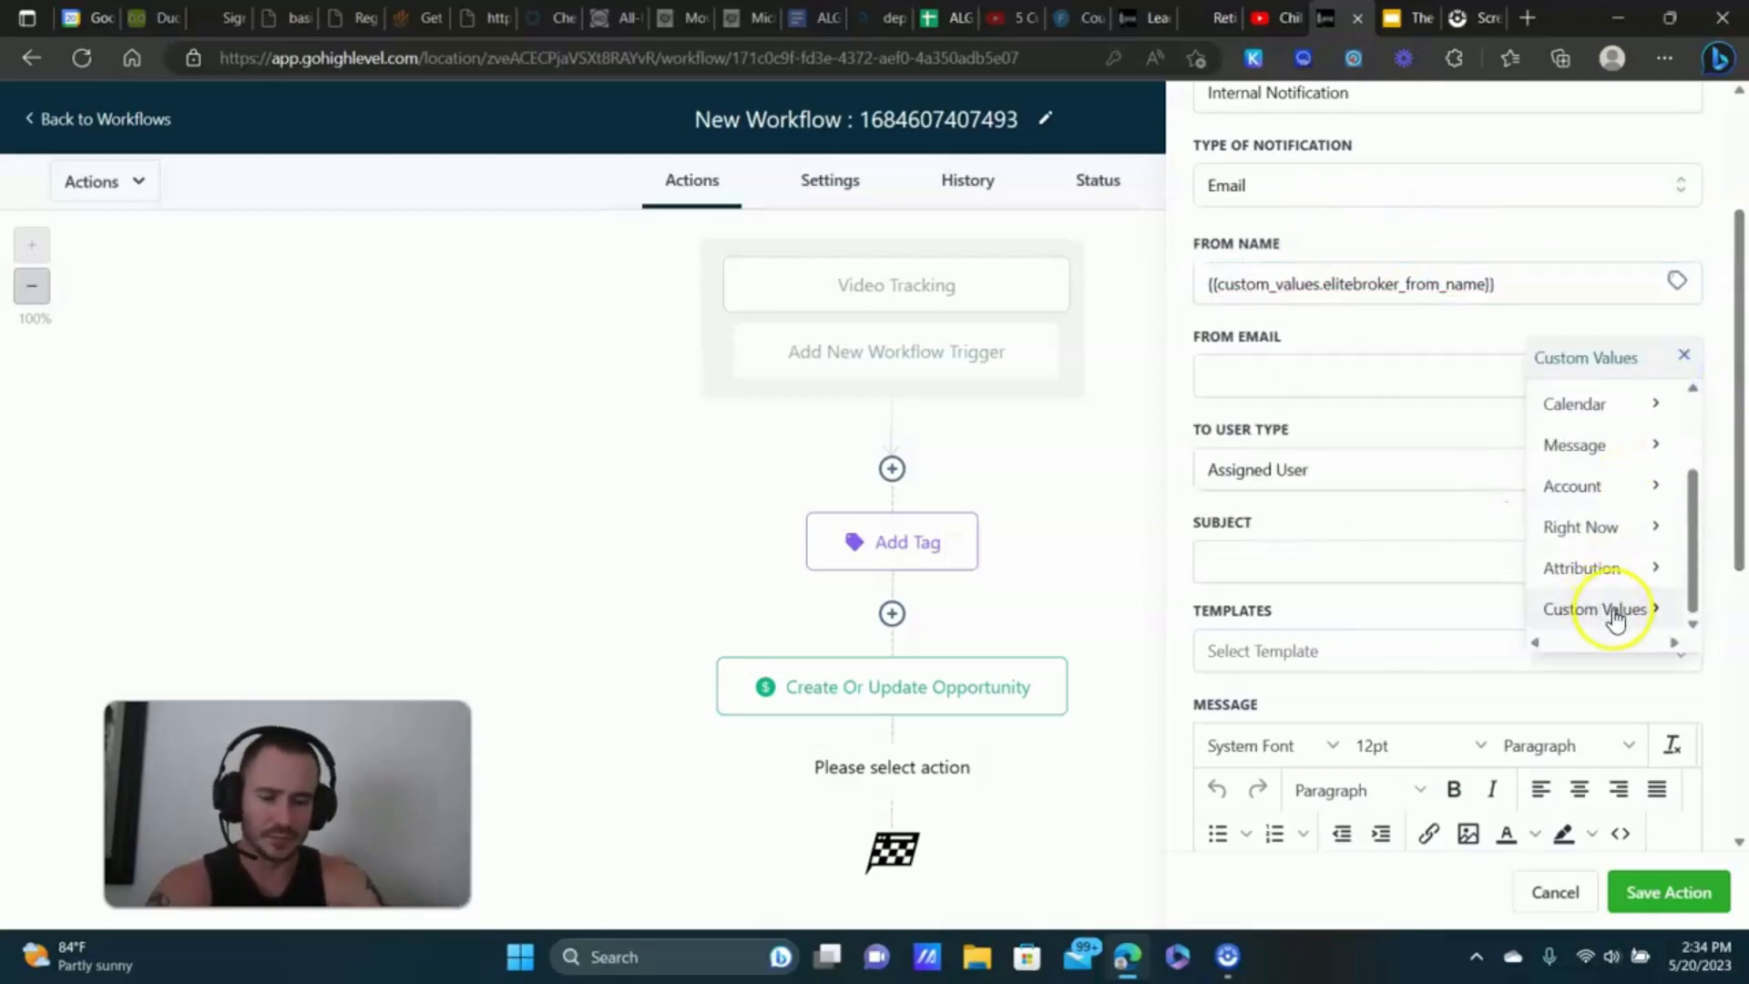
pyautogui.click(1612, 603)
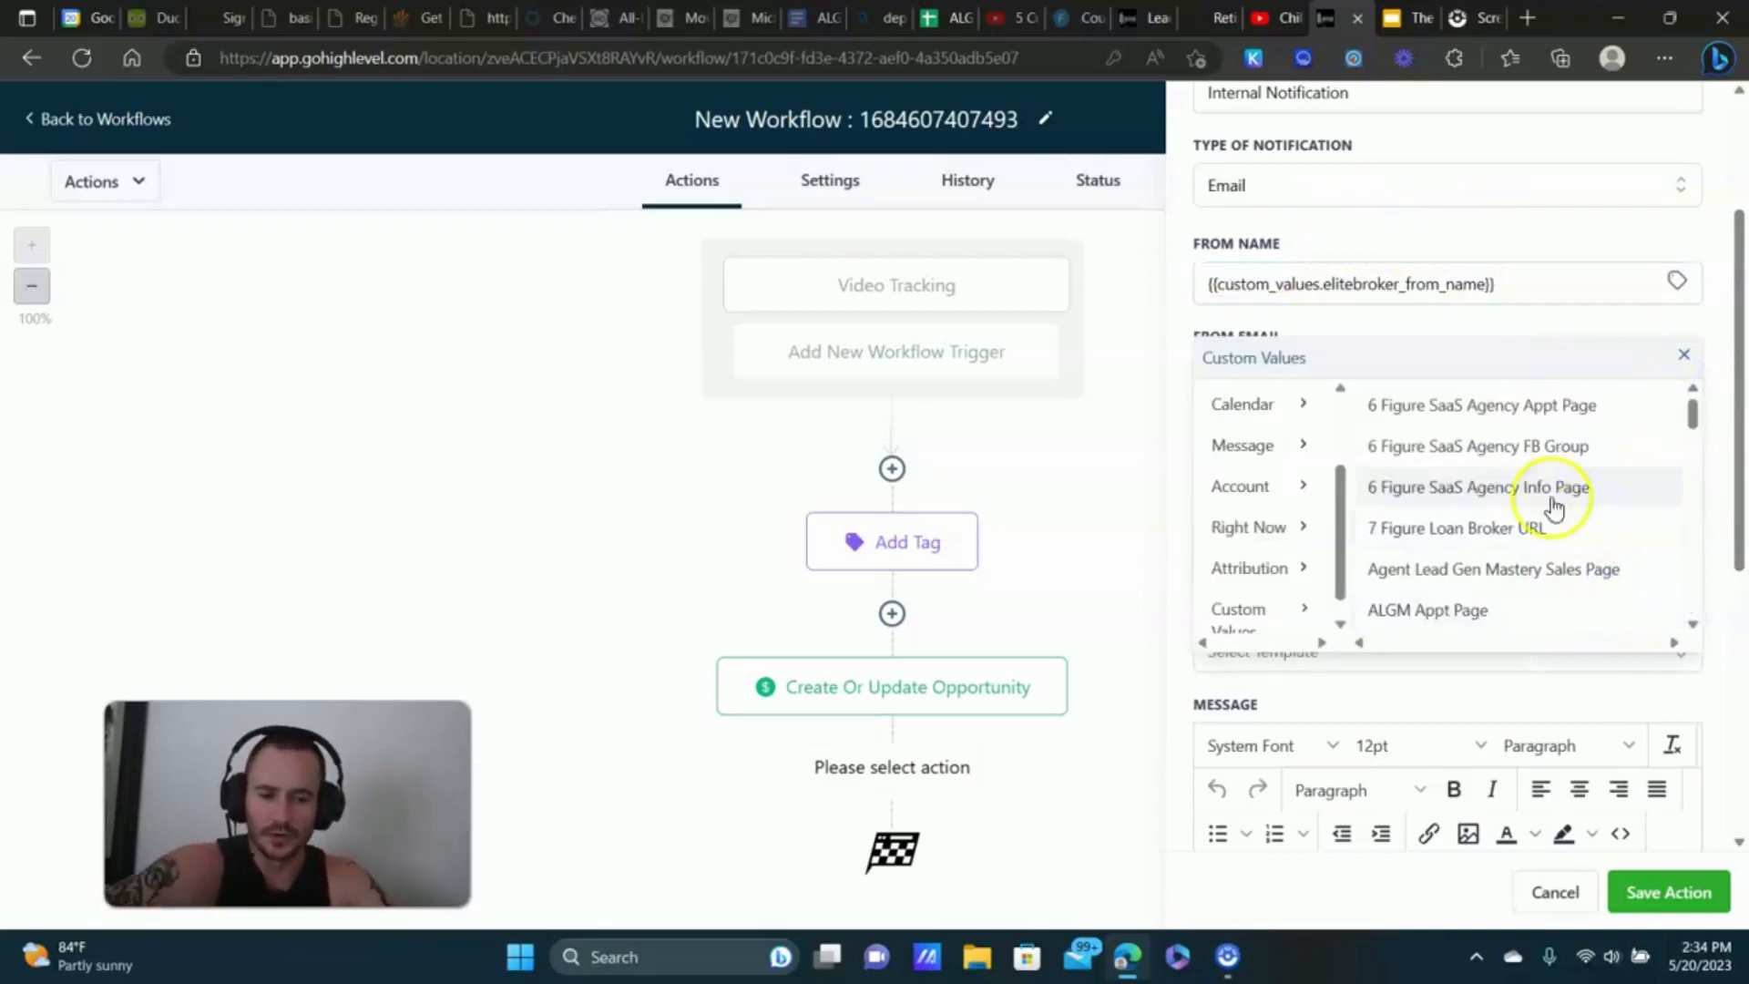
pyautogui.scroll(-1, 1548, 474)
pyautogui.scroll(-10, 1523, 428)
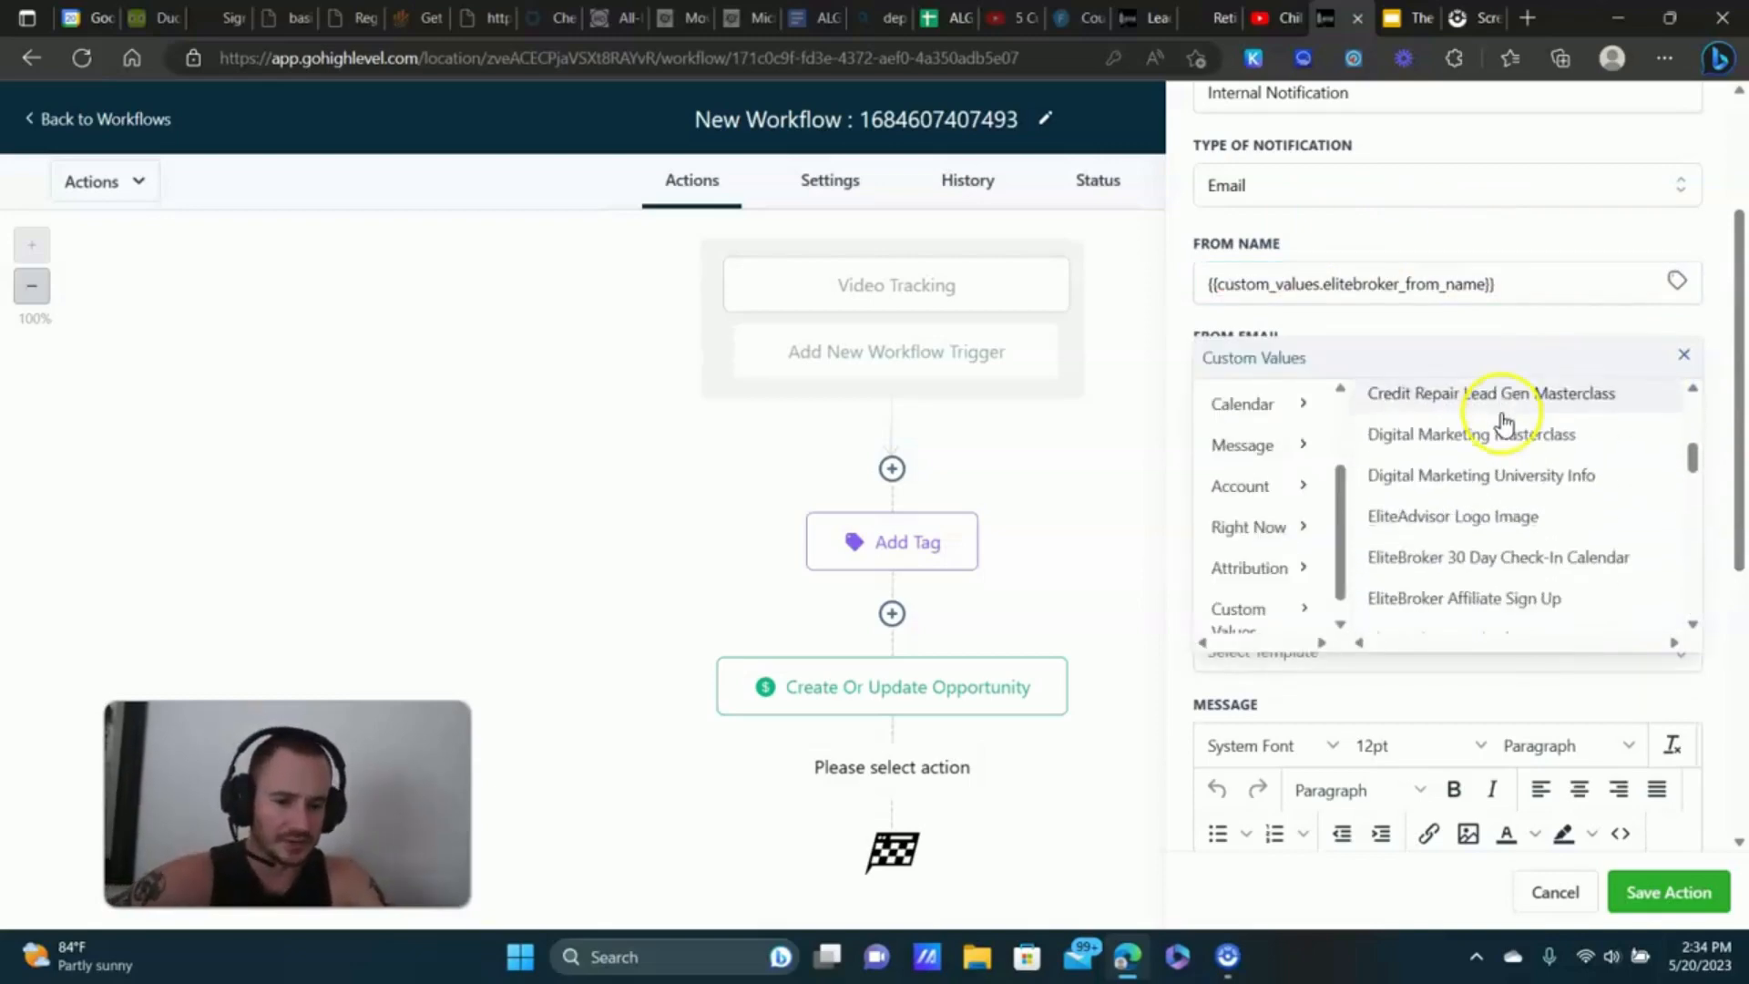
pyautogui.scroll(4, 1504, 455)
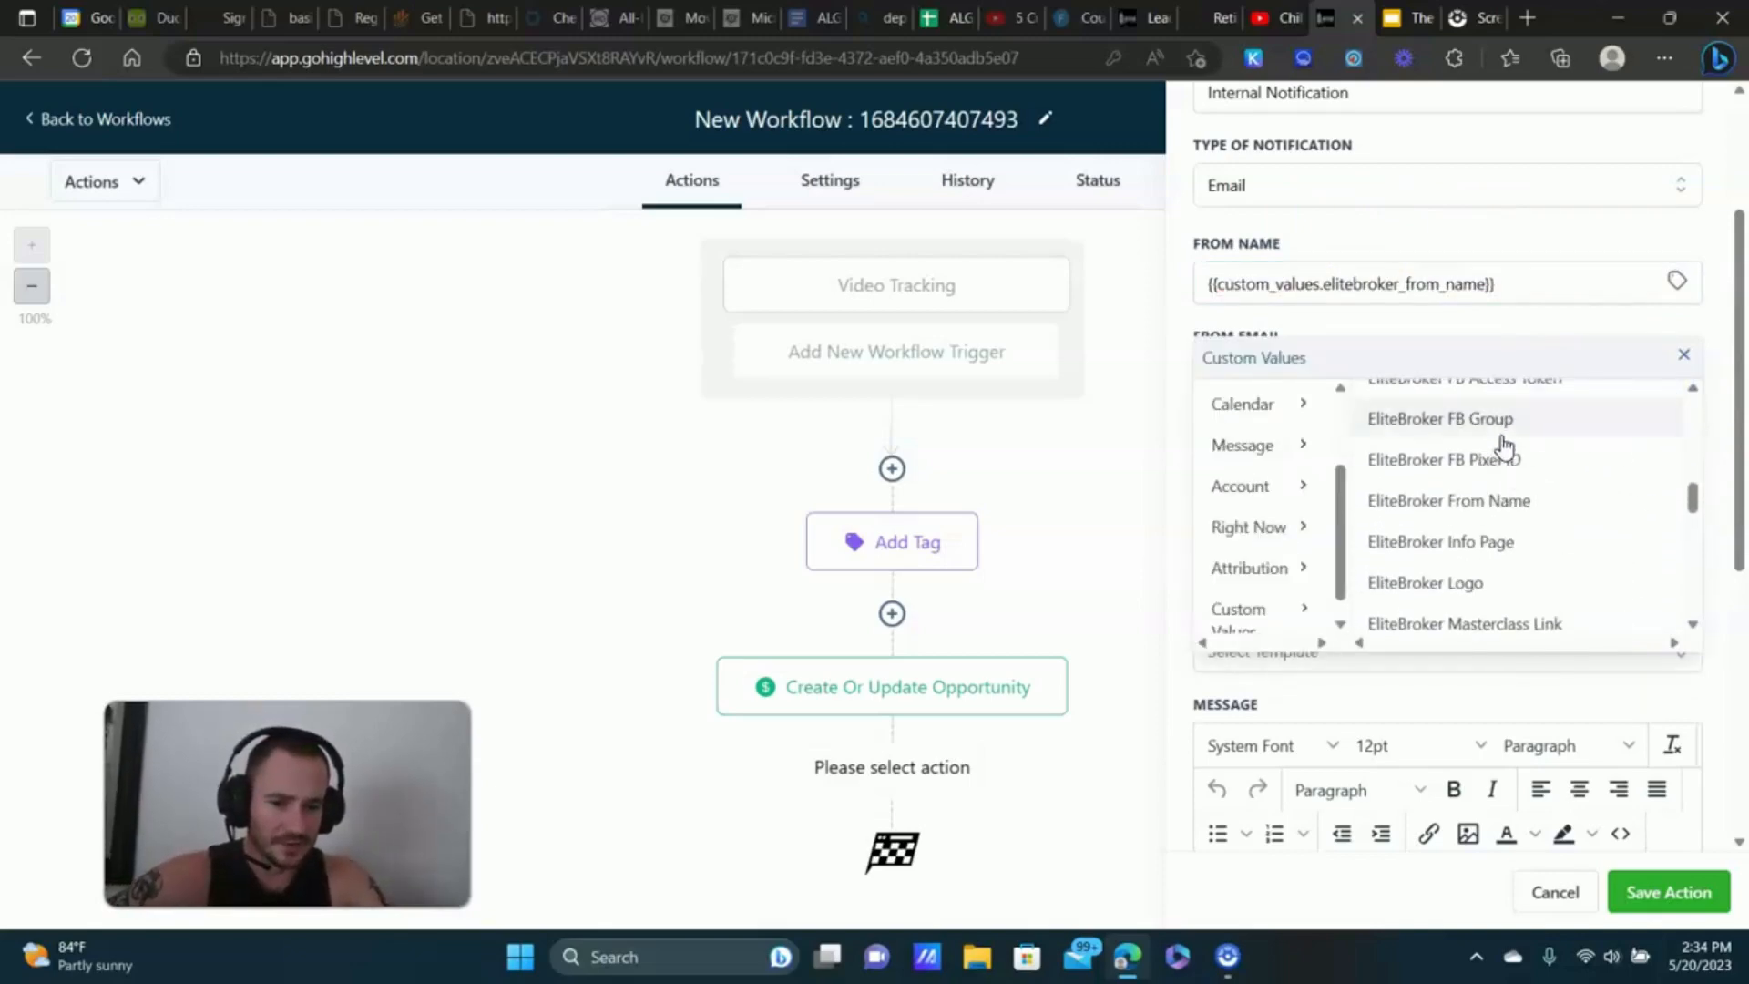
pyautogui.scroll(-2, 1506, 482)
pyautogui.scroll(-5, 1501, 467)
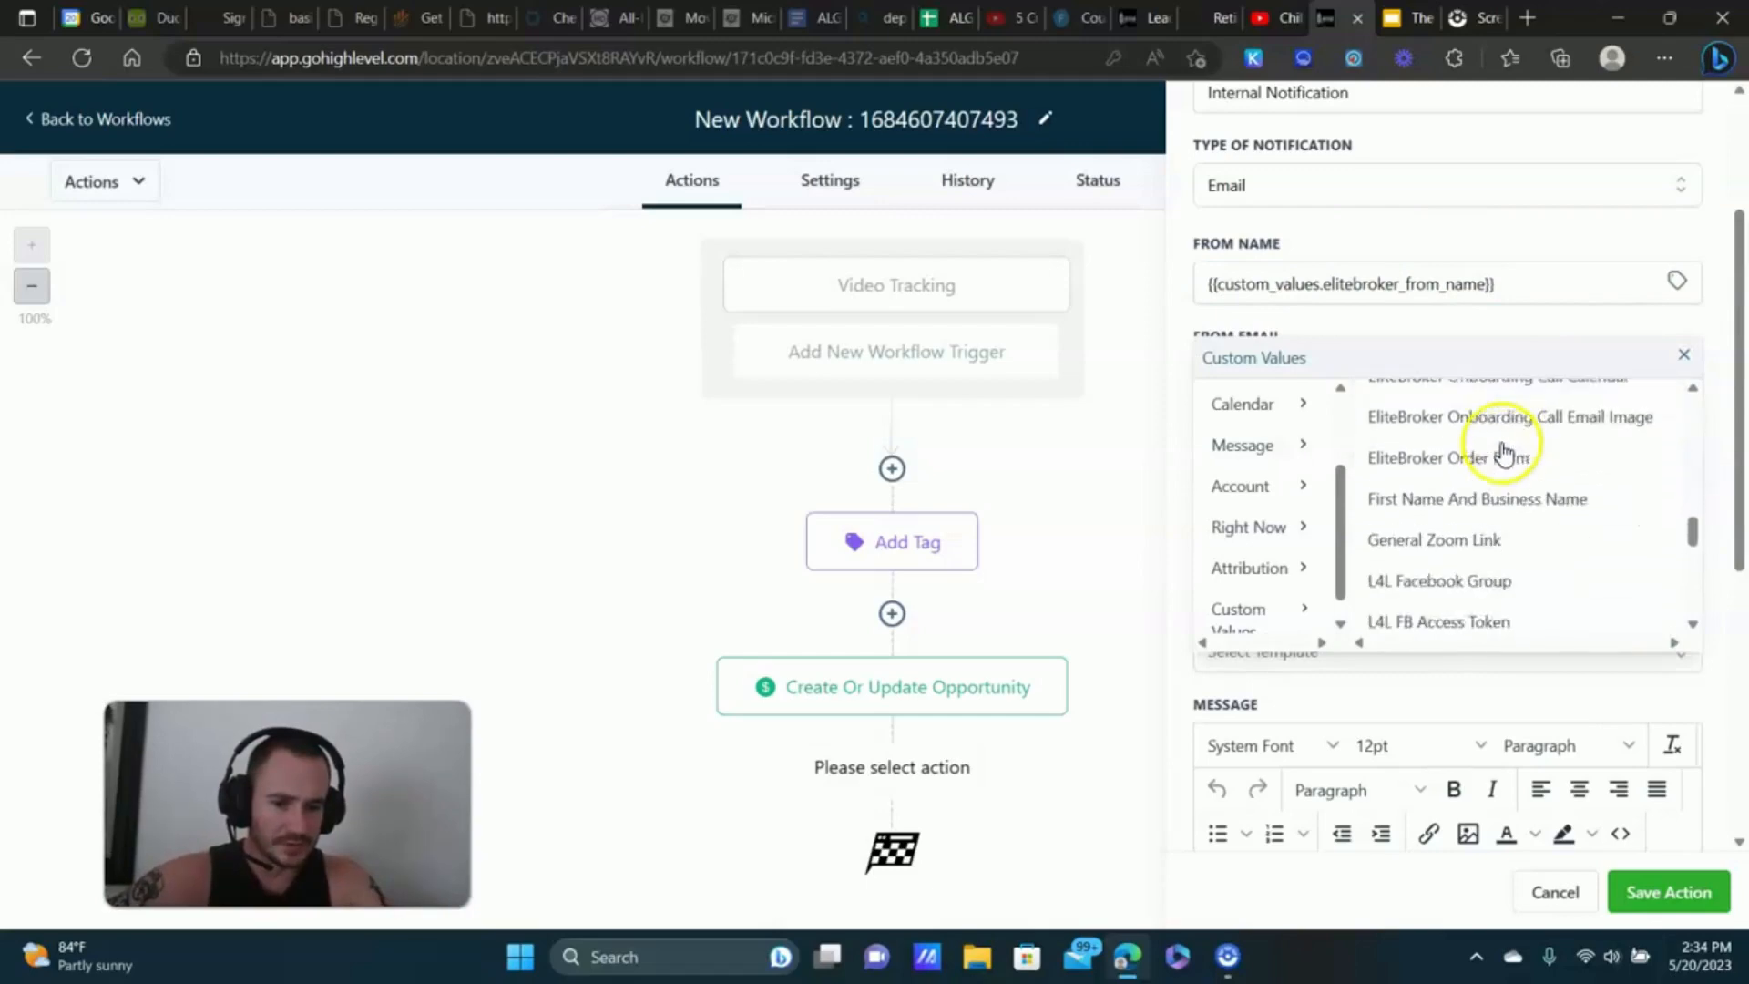
pyautogui.click(1444, 457)
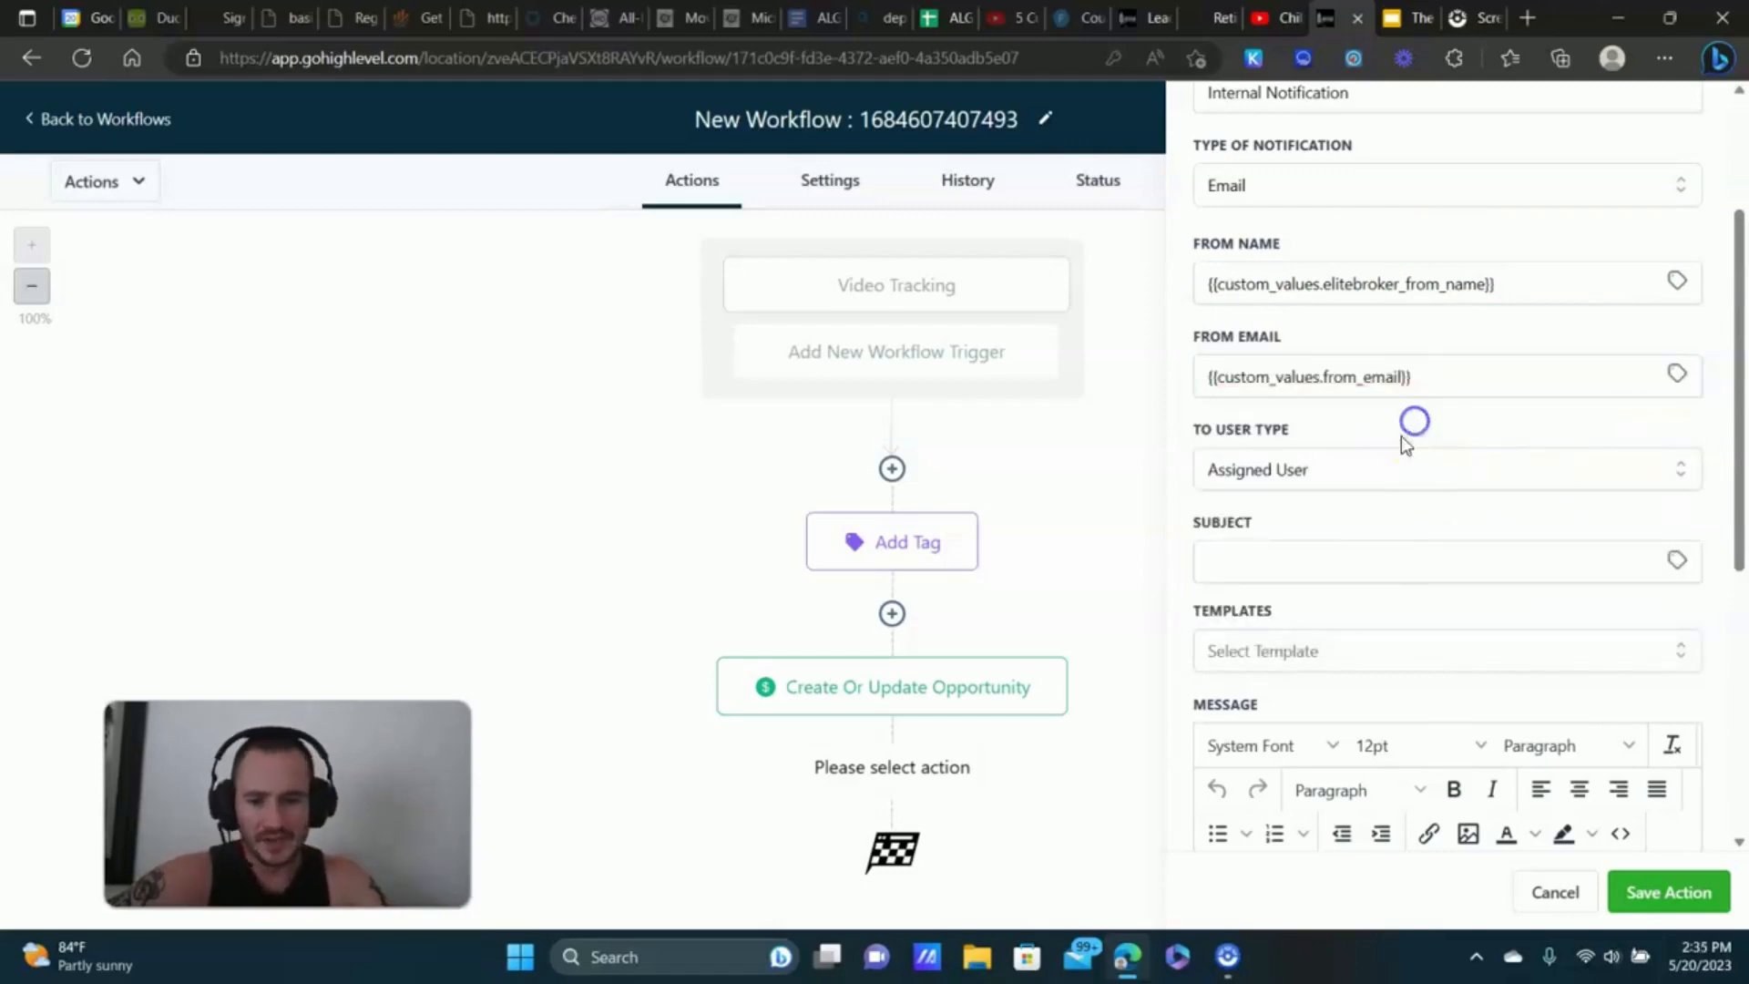
# - Set the notification's recipient user type to Custom Email
pyautogui.click(1601, 468)
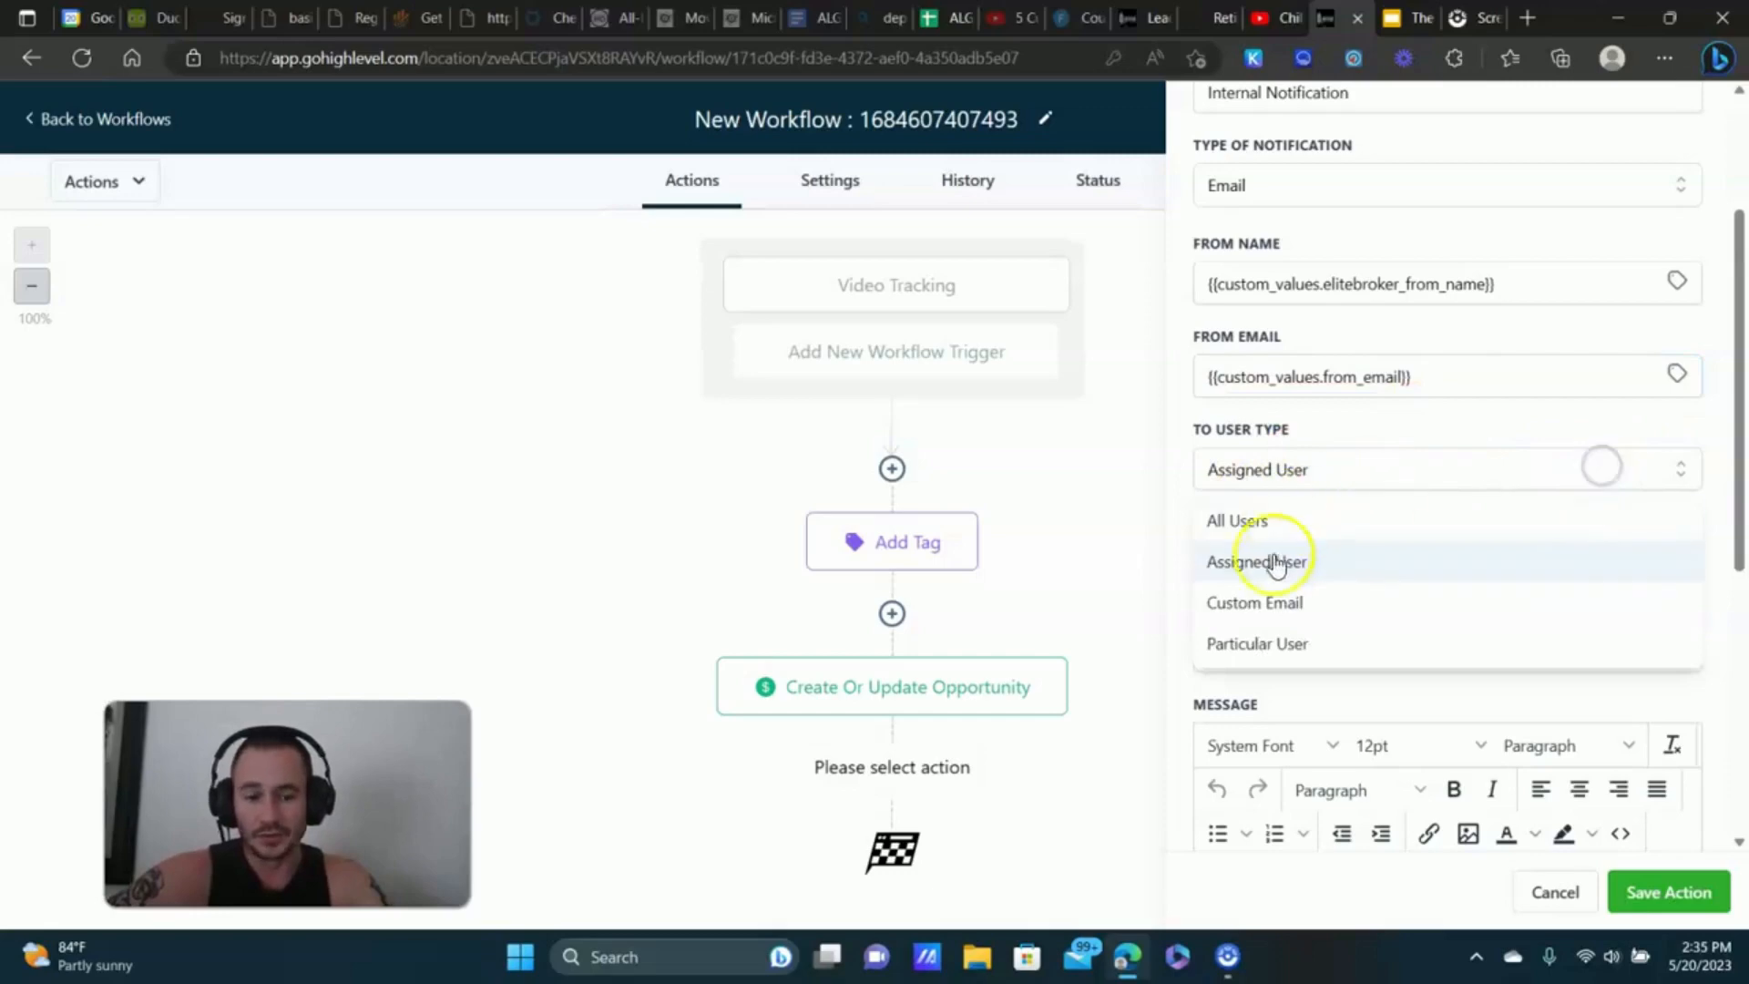
pyautogui.click(1266, 602)
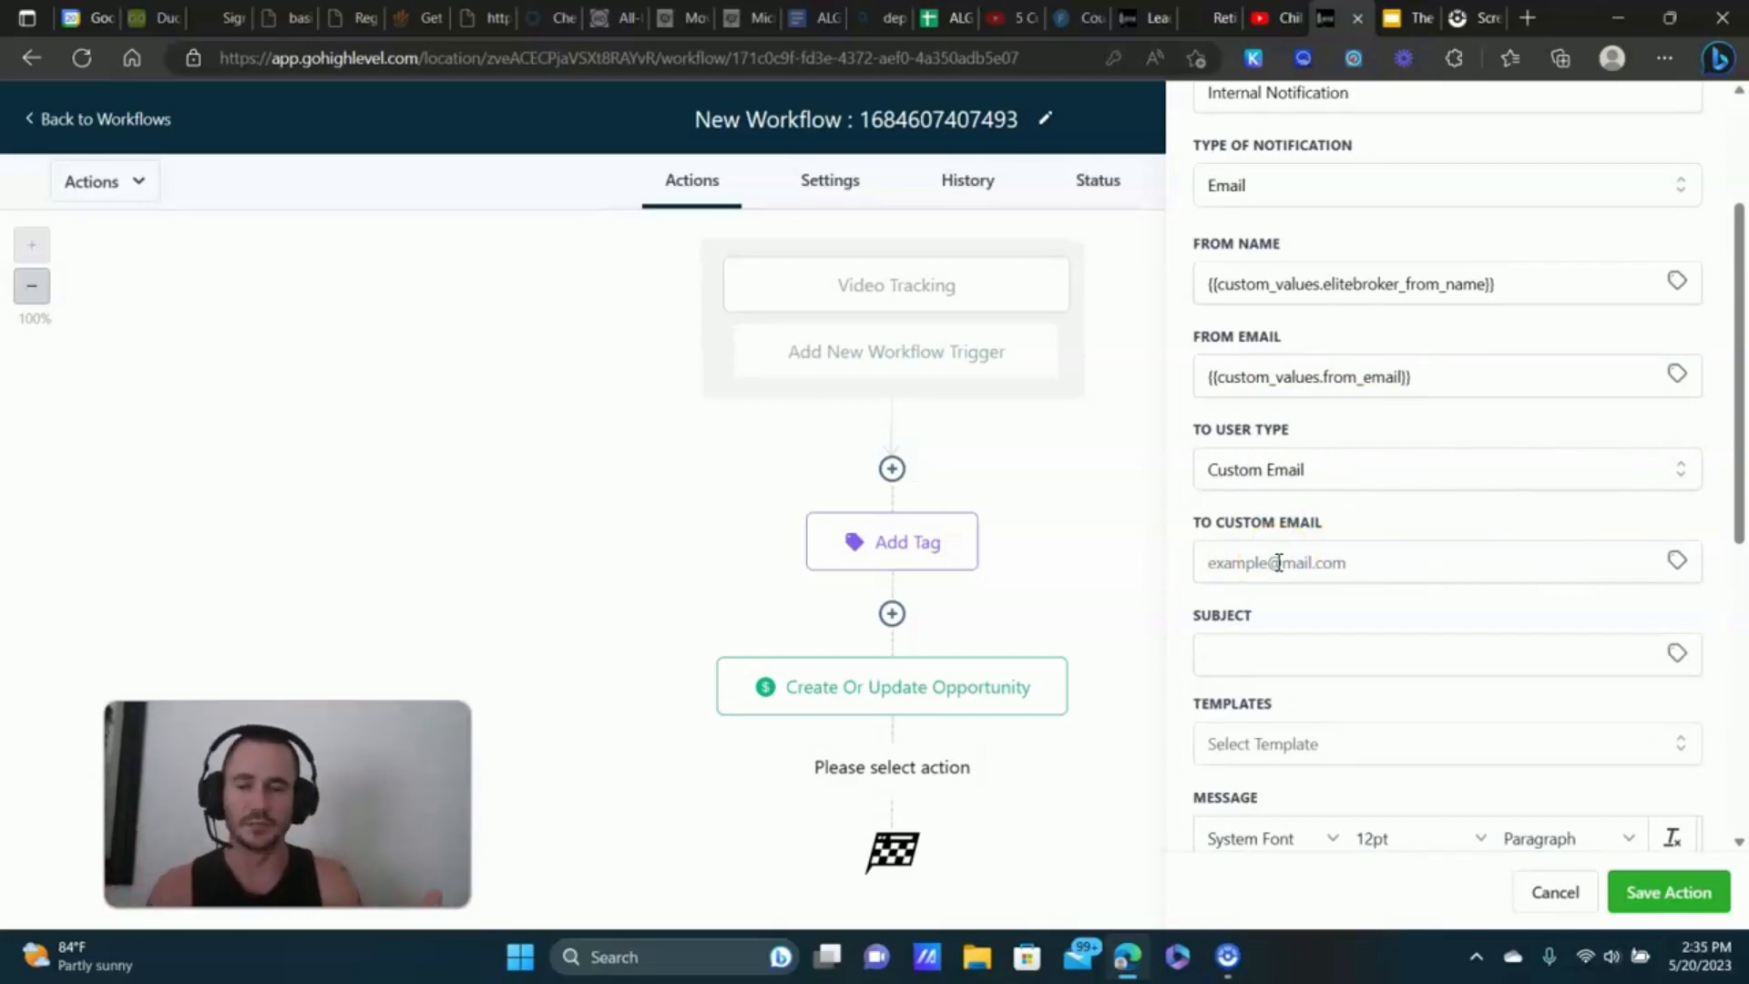
pyautogui.click(1268, 562)
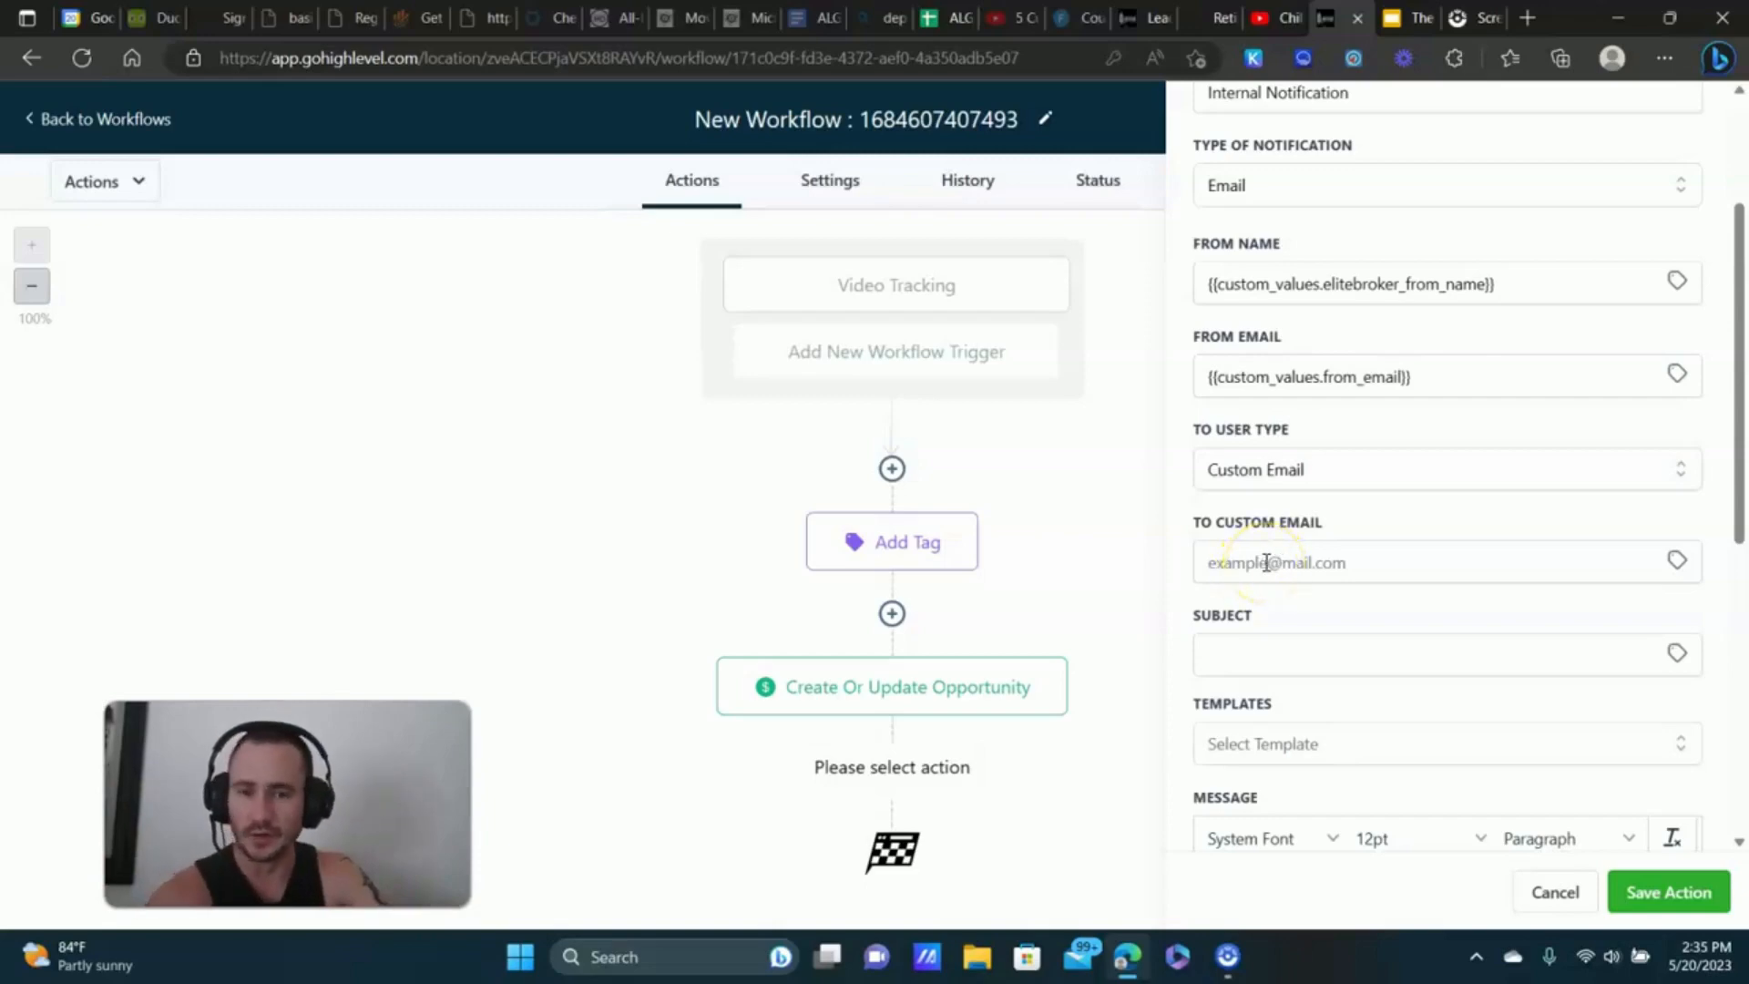
# - Enter "new hot lead!" as the subject of the internal notification email
pyautogui.scroll(-3, 1273, 574)
pyautogui.click(1287, 298)
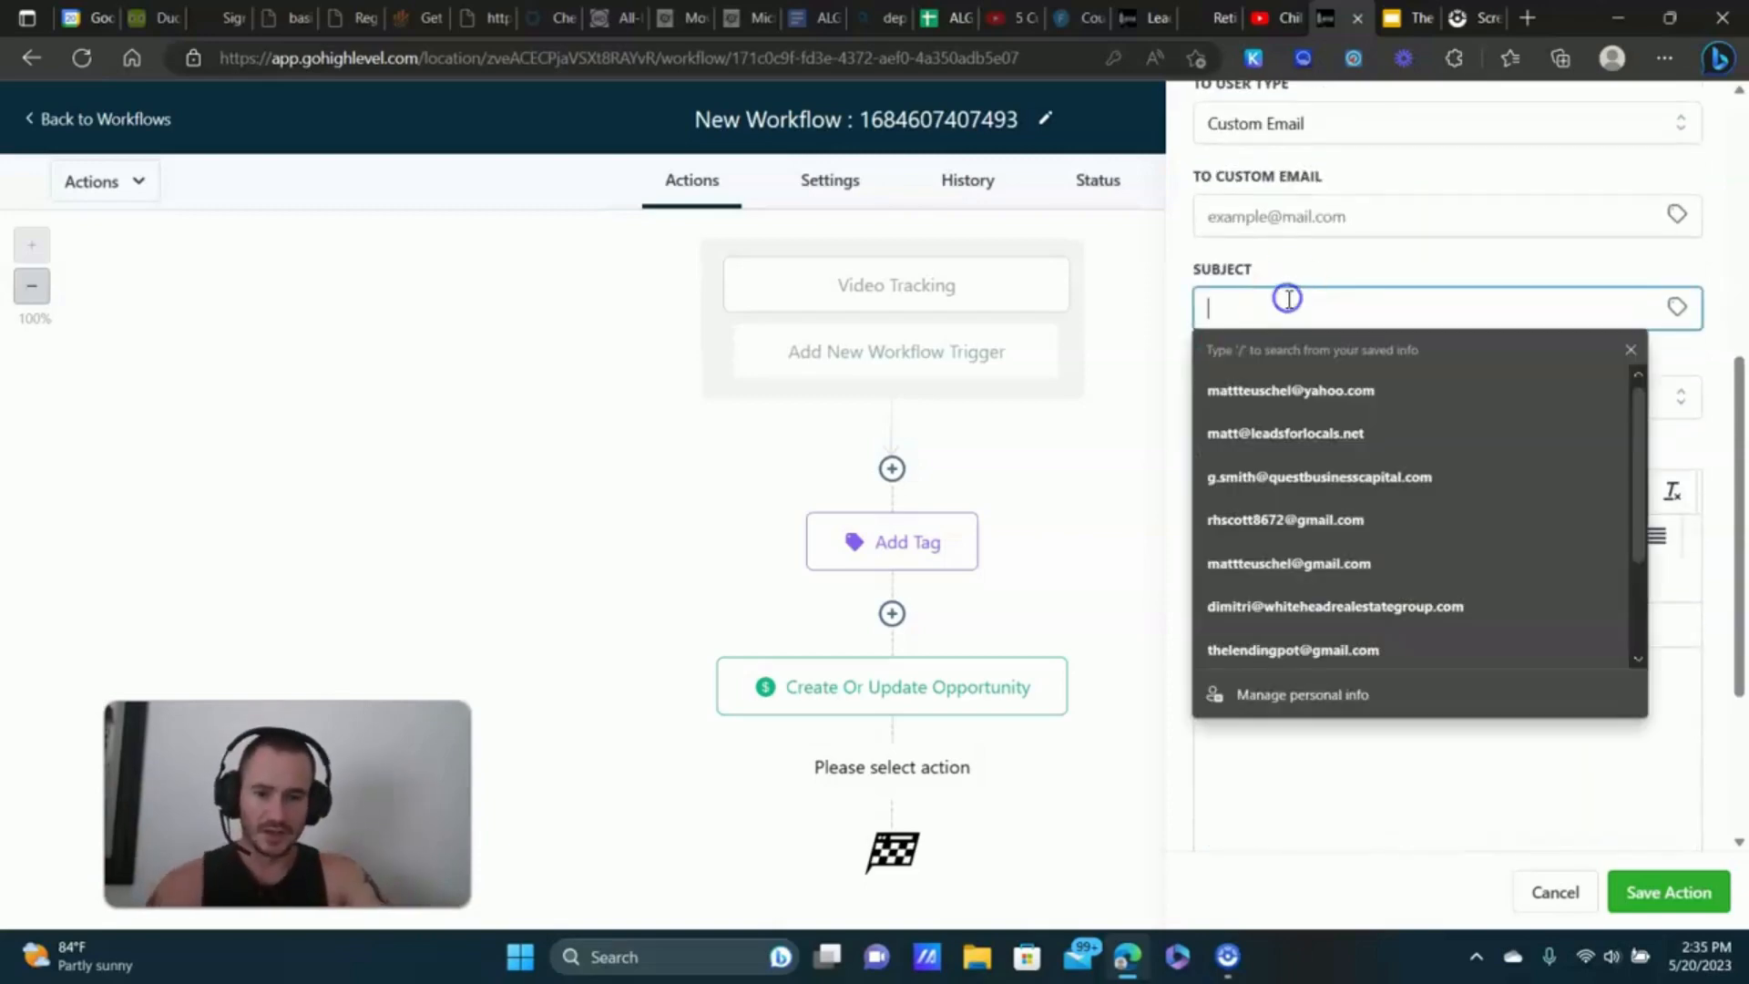
pyautogui.write('new h')
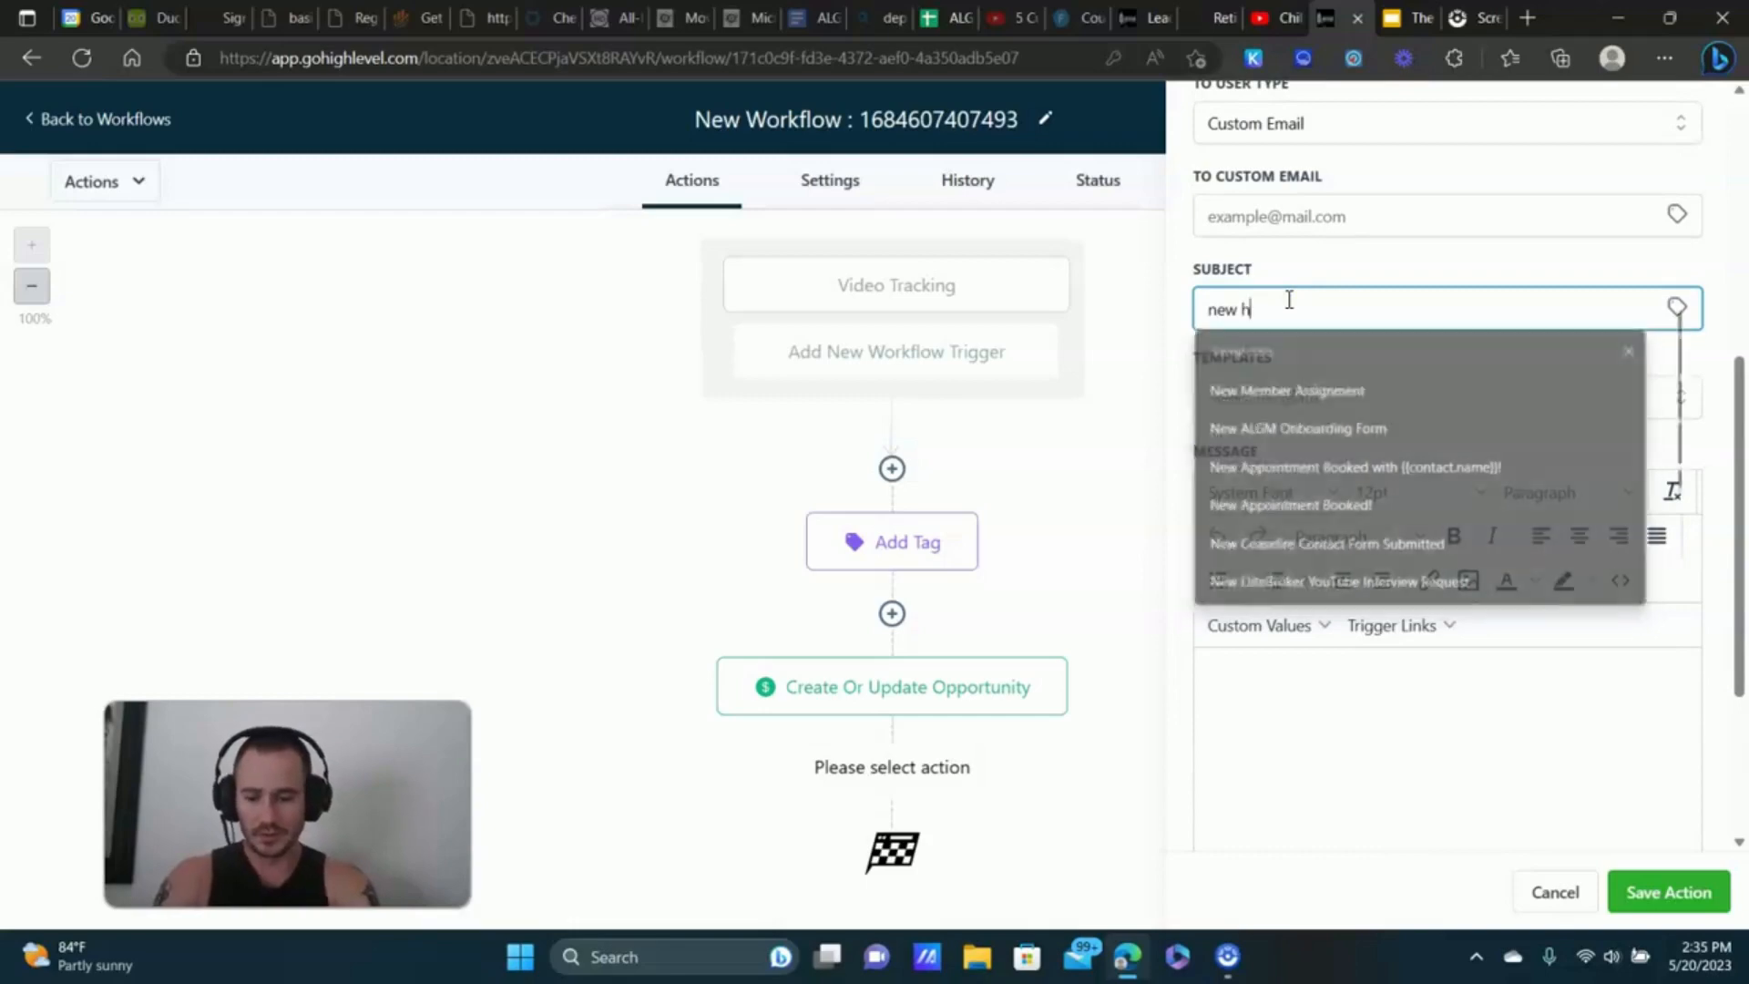
pyautogui.write('ot lead!')
# - Write the message "{{contact.name}} just watched at least 50% of the EliteBroker demo video! Contact immediately!", inserting the contact's full name as a custom value
pyautogui.click(1288, 681)
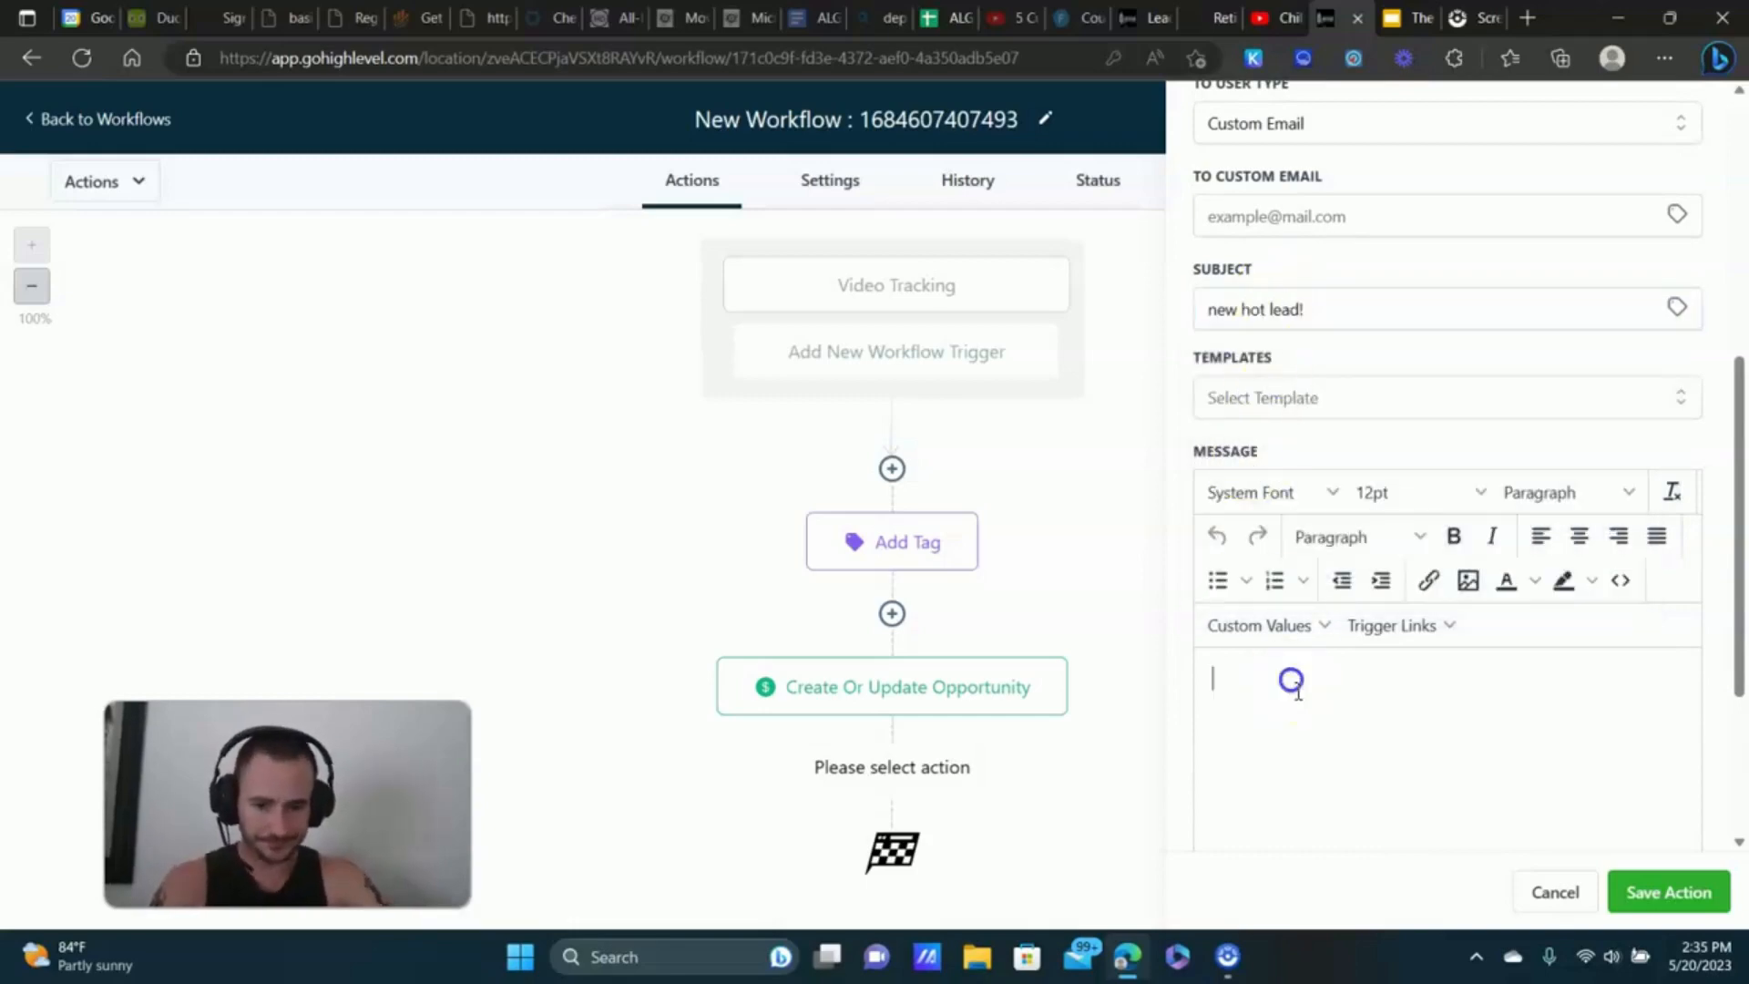
pyautogui.click(1270, 624)
pyautogui.moveTo(1254, 296)
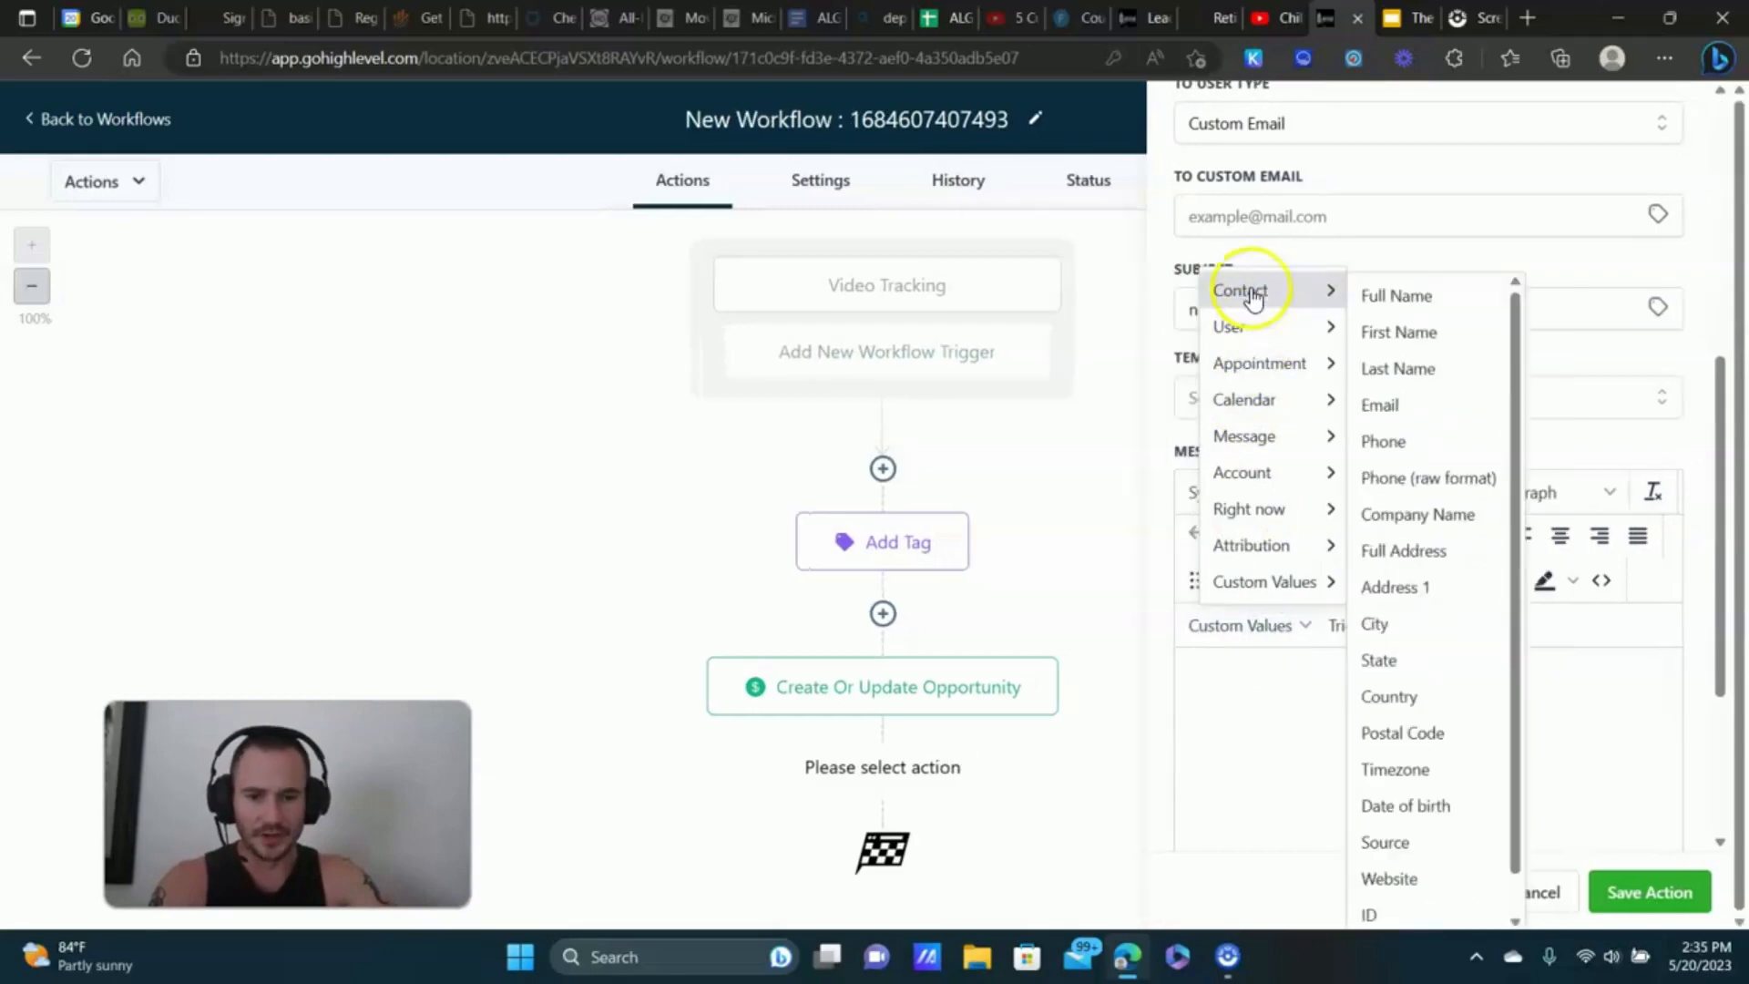
pyautogui.click(1395, 295)
pyautogui.write('just watched at least 50')
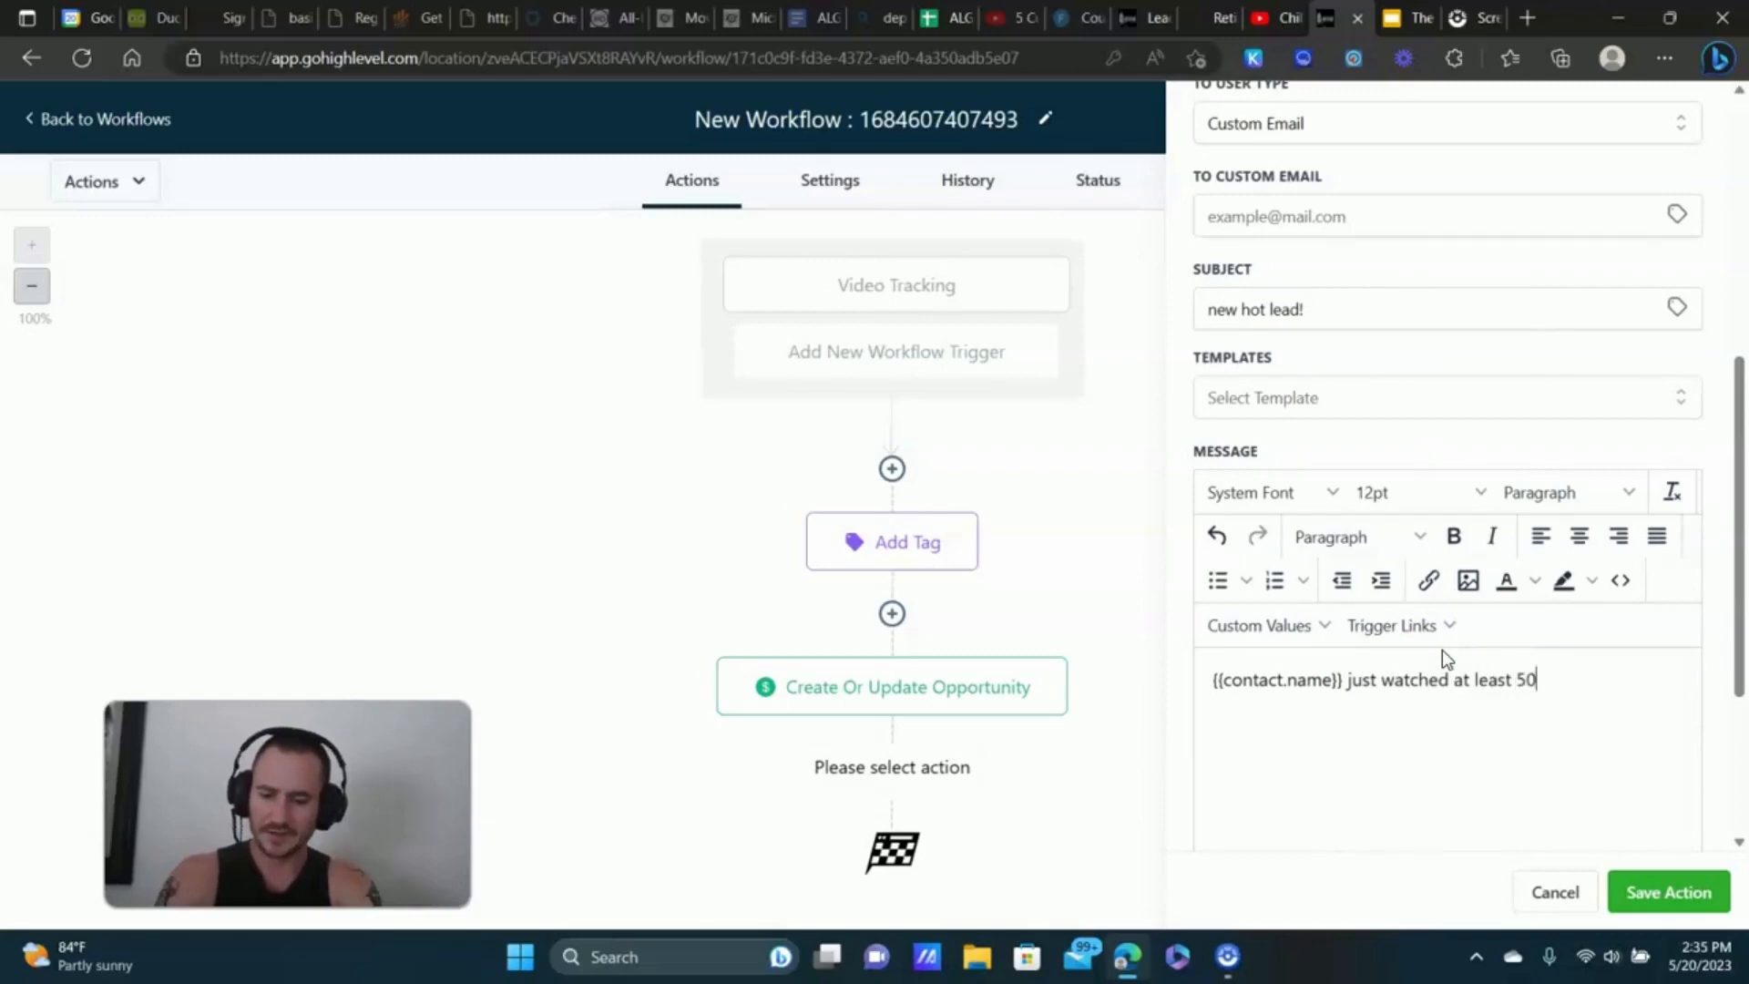
pyautogui.write('% of the EliteBr')
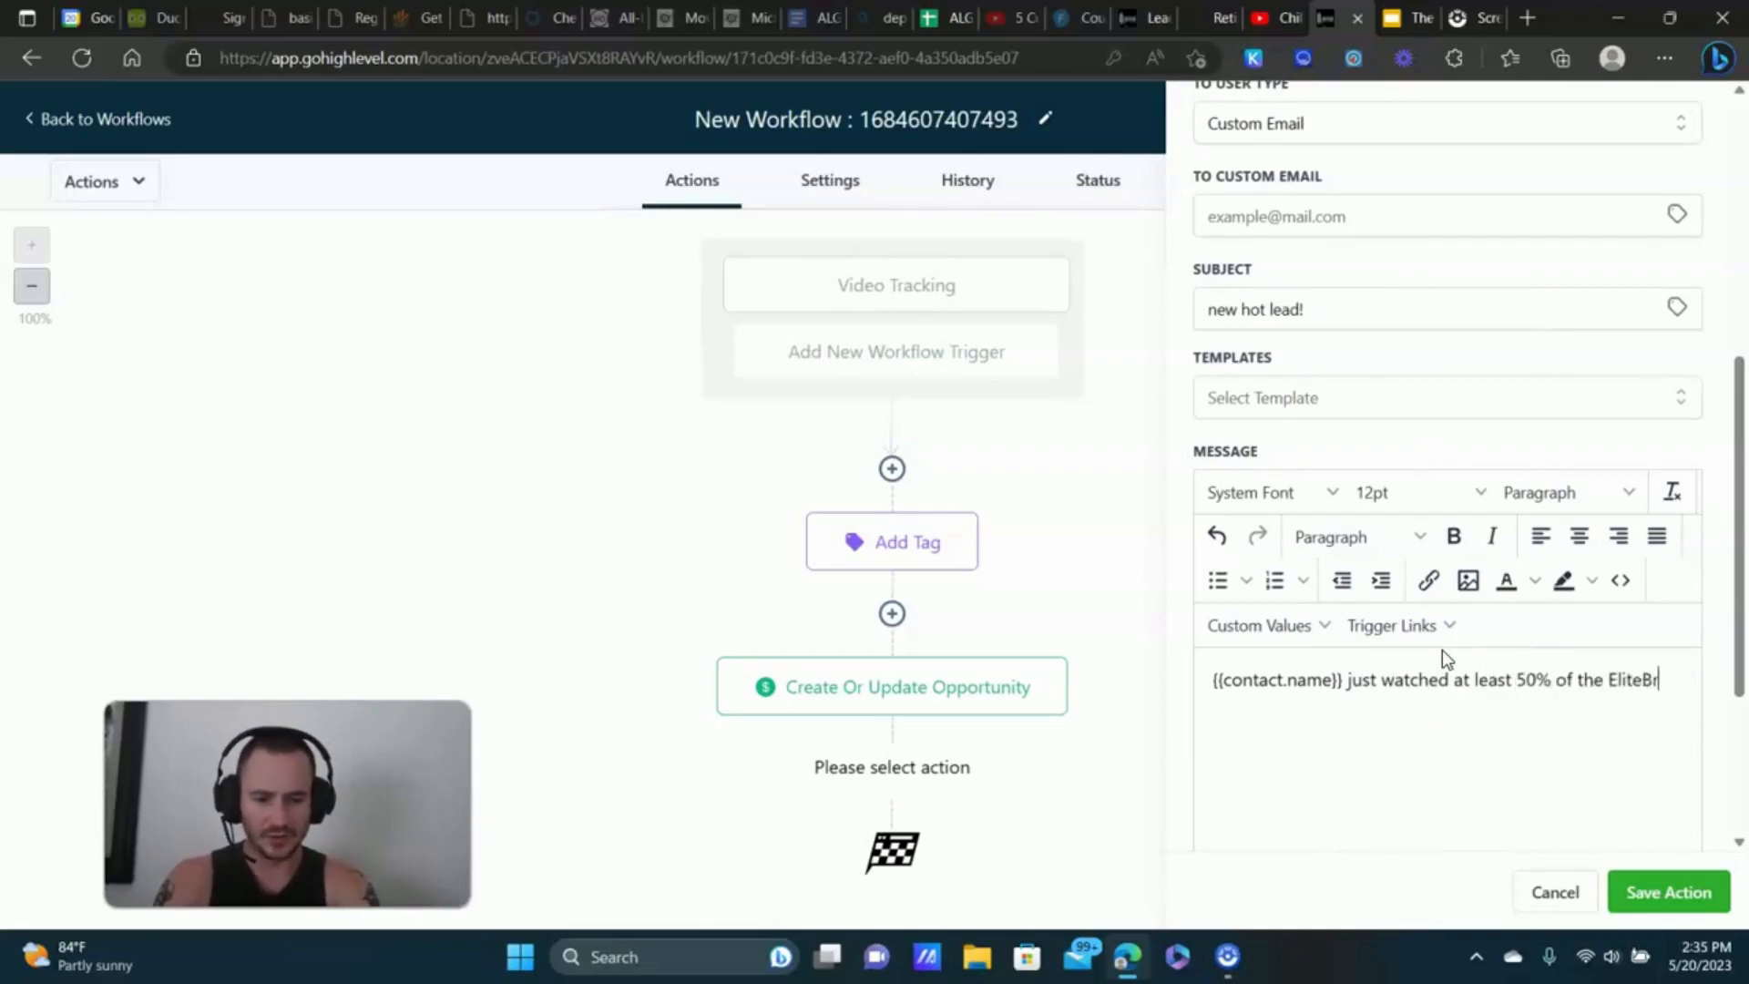
pyautogui.write('oker demo video')
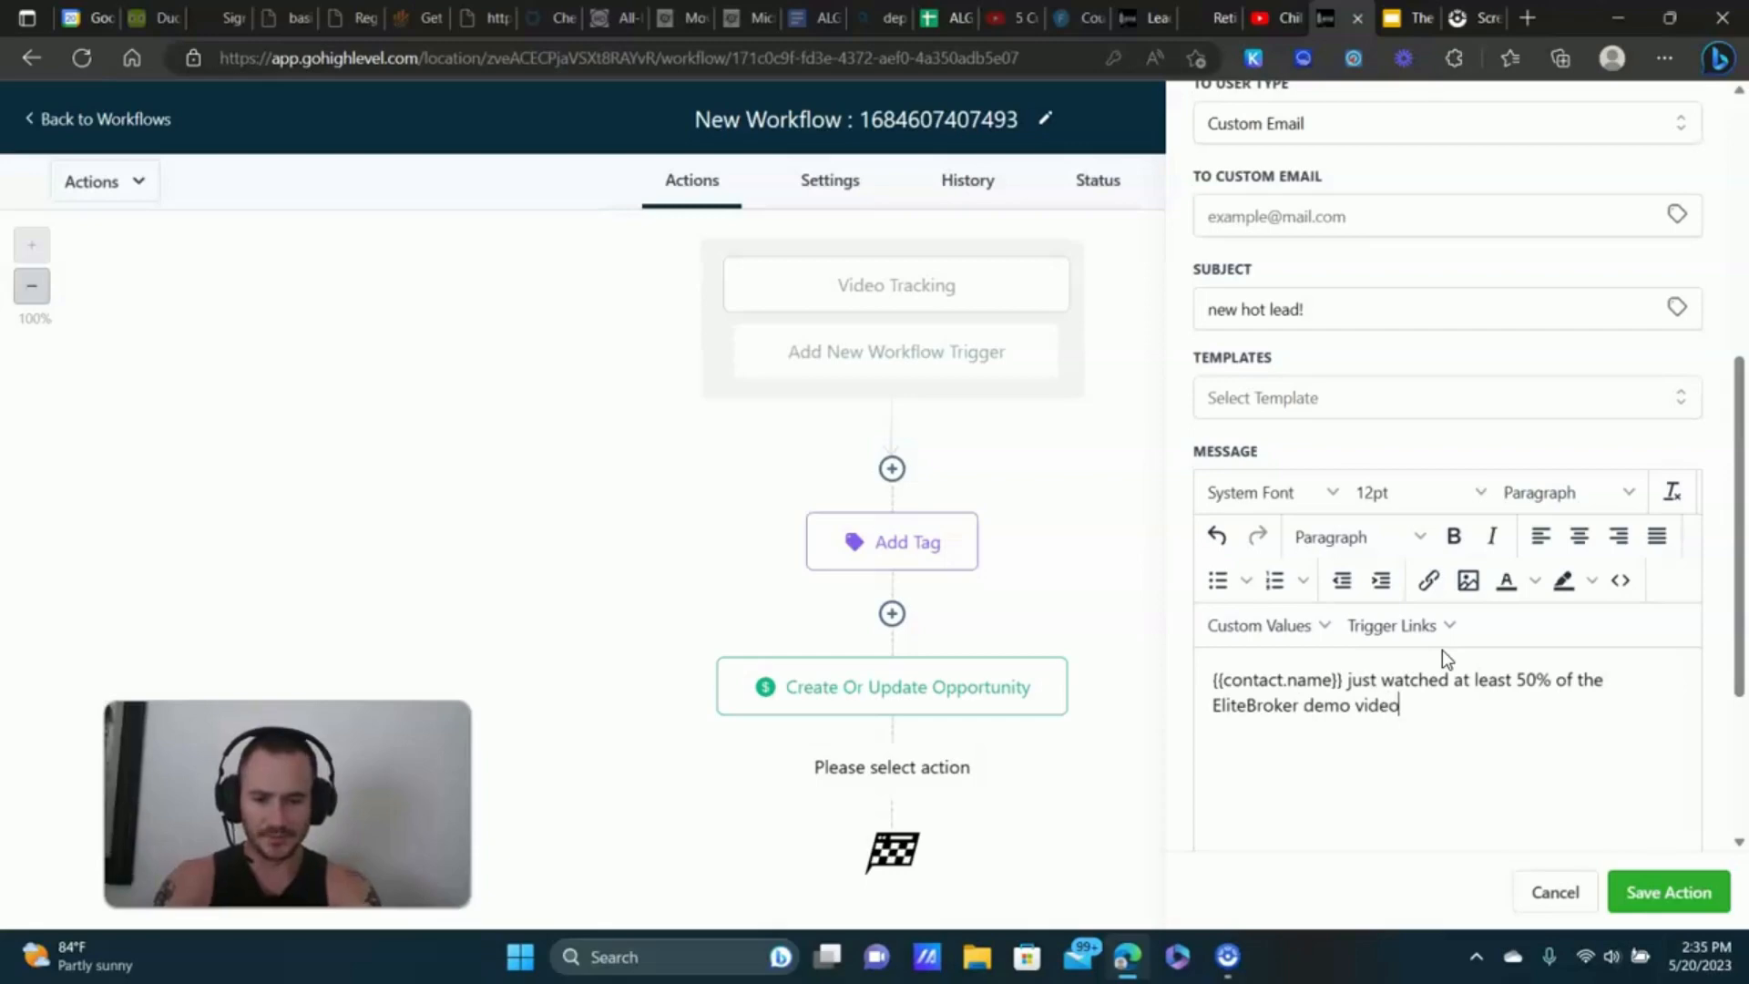
pyautogui.write('! Co')
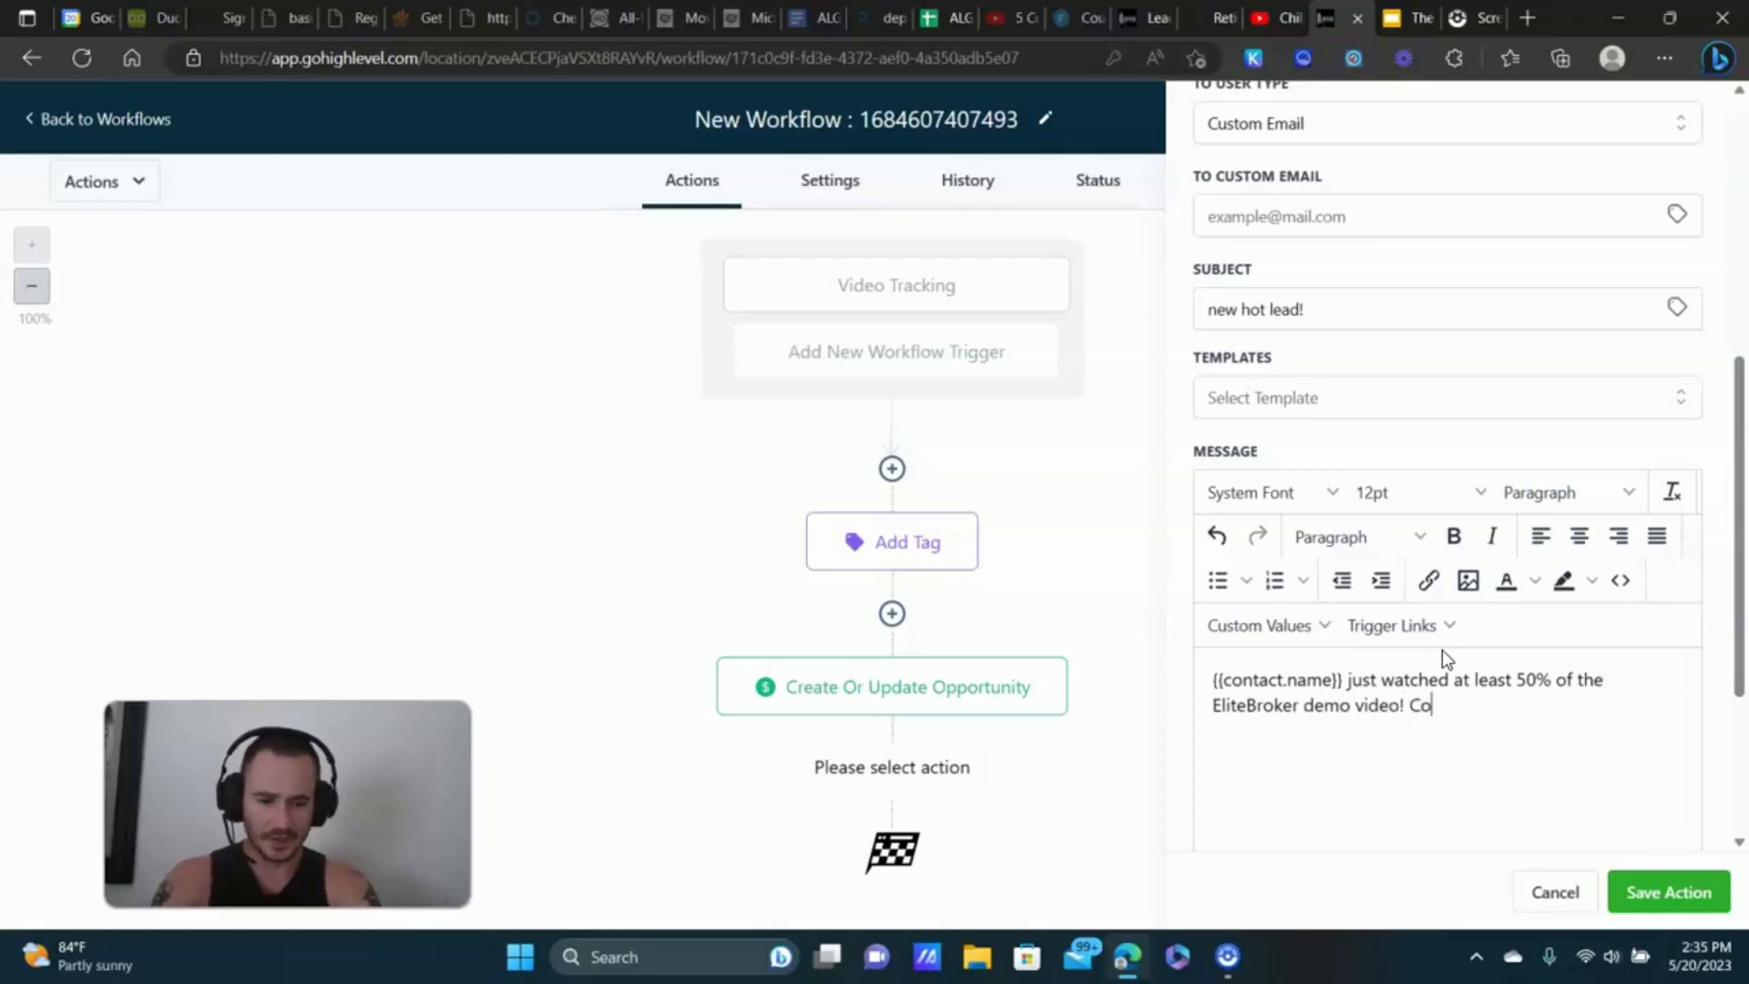
pyautogui.write('ntact immediately!')
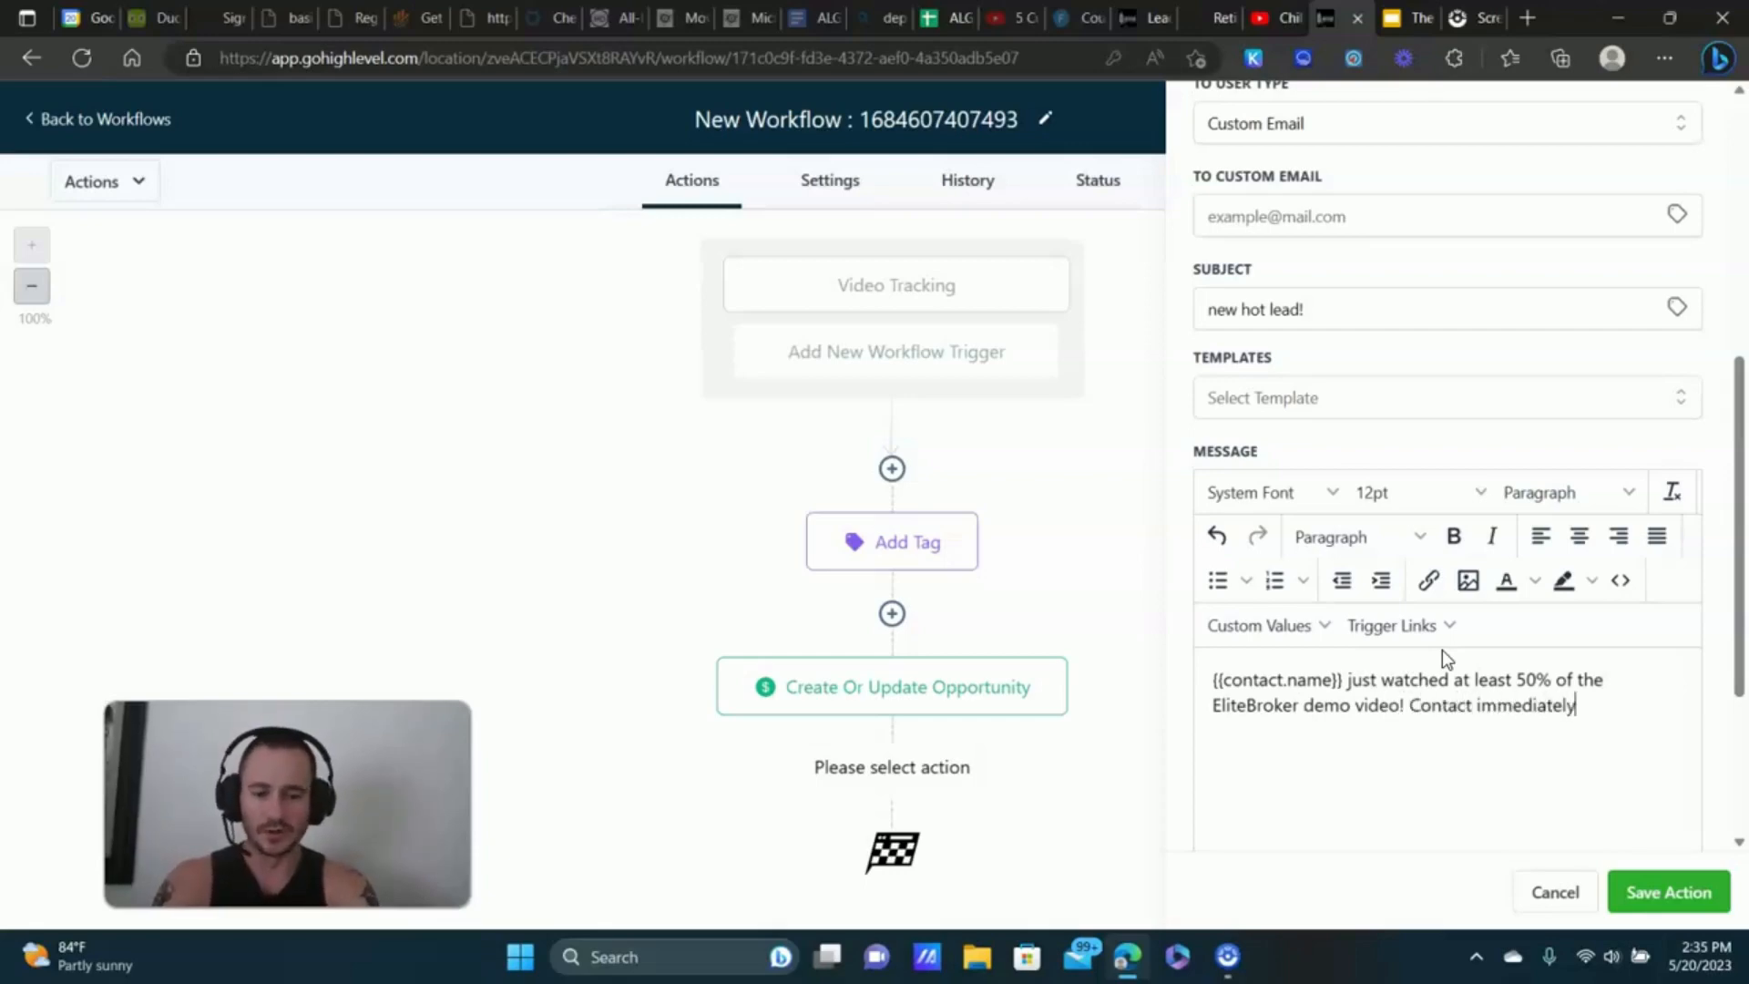
# - Below the message sentence, add the contact's full name, email and phone custom values after a blank line
pyautogui.press('Return')
pyautogui.press('Return')
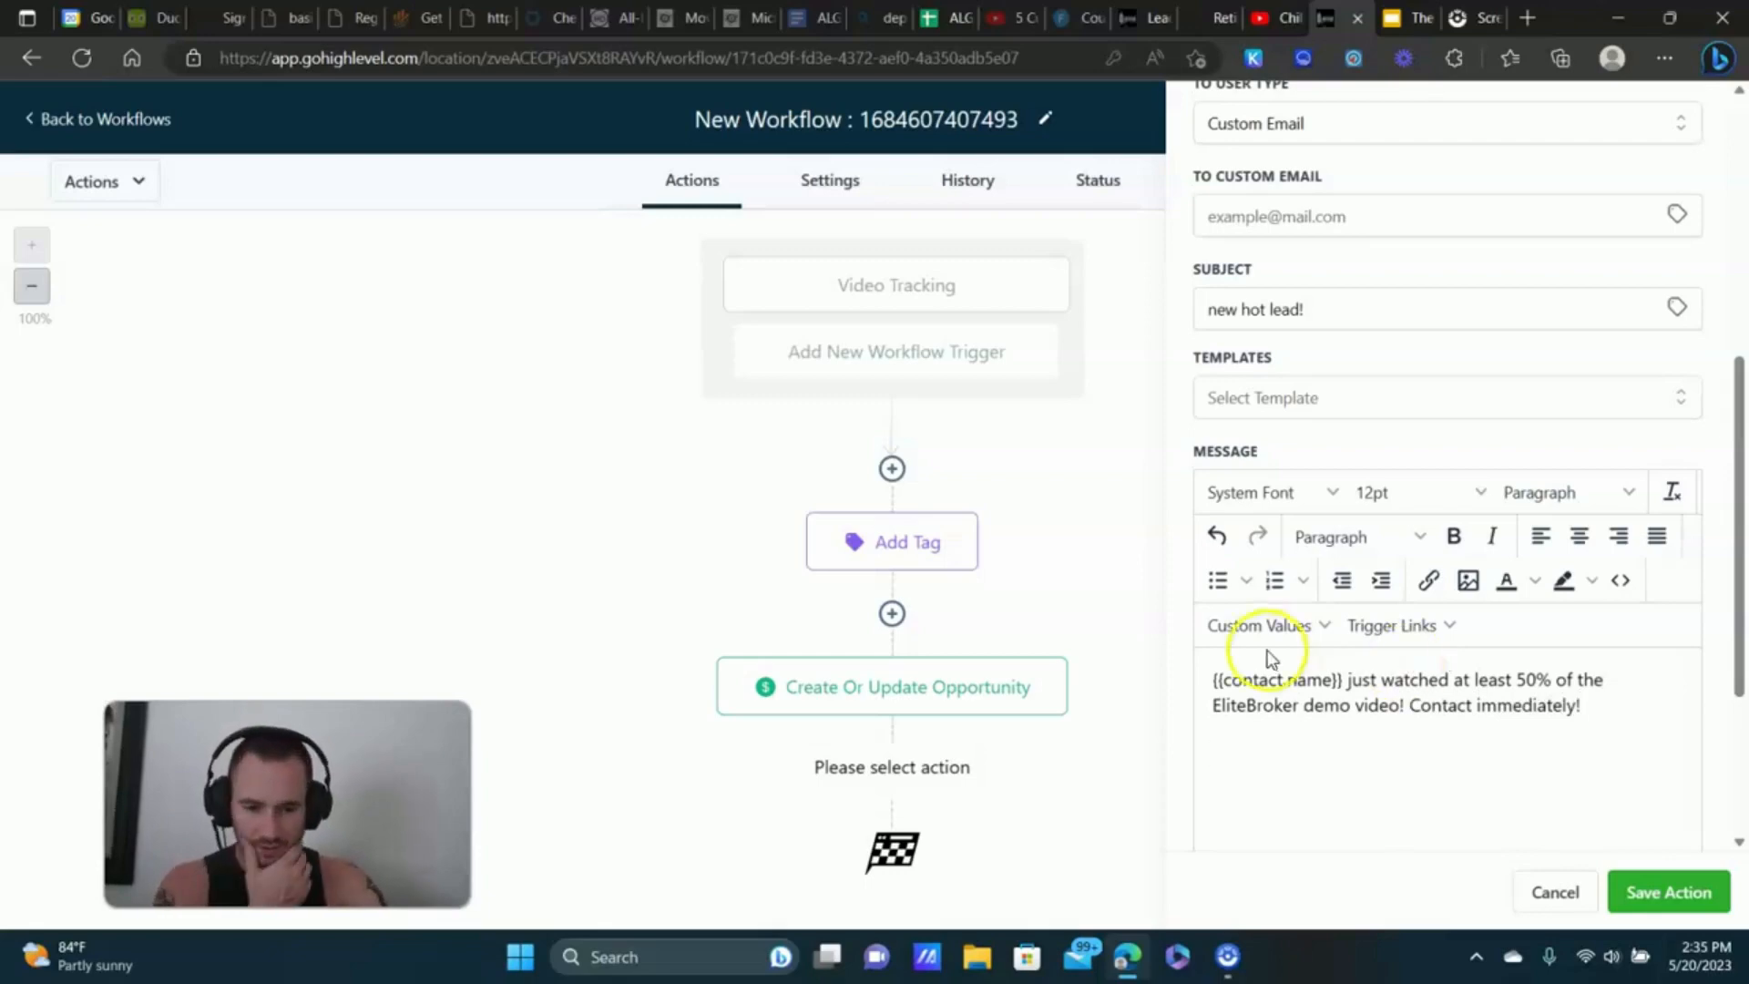
pyautogui.click(1278, 625)
pyautogui.moveTo(1266, 290)
pyautogui.click(1370, 293)
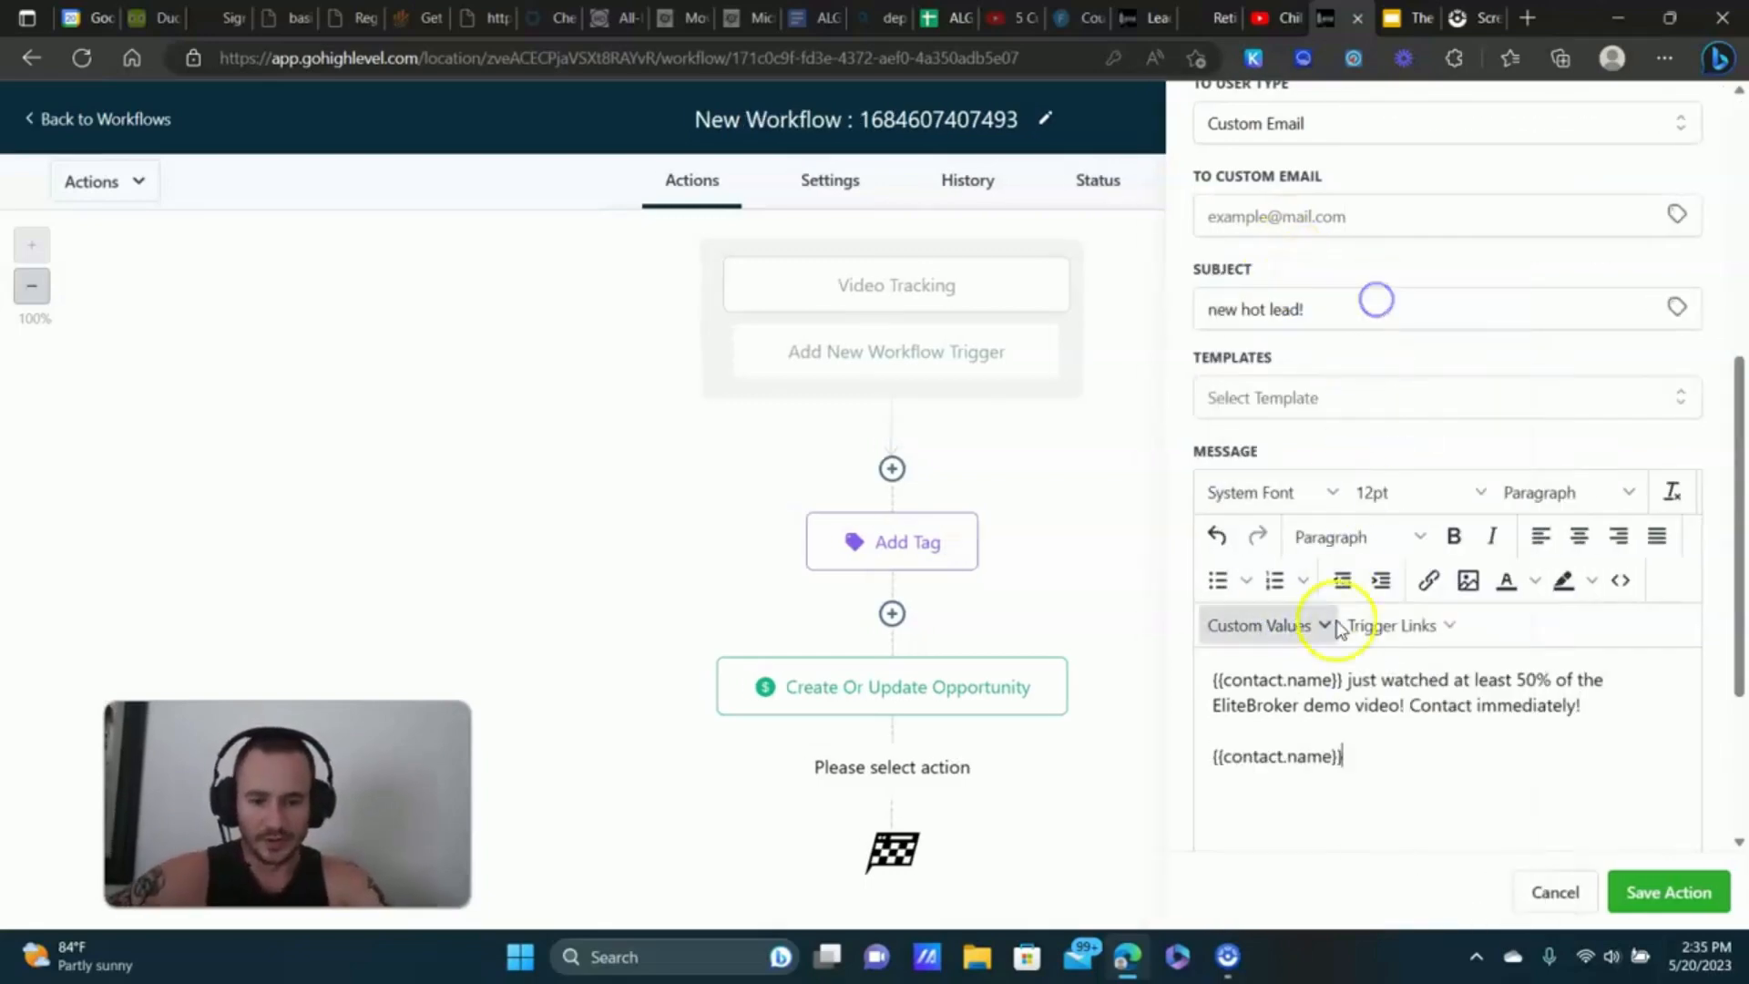
pyautogui.click(1266, 627)
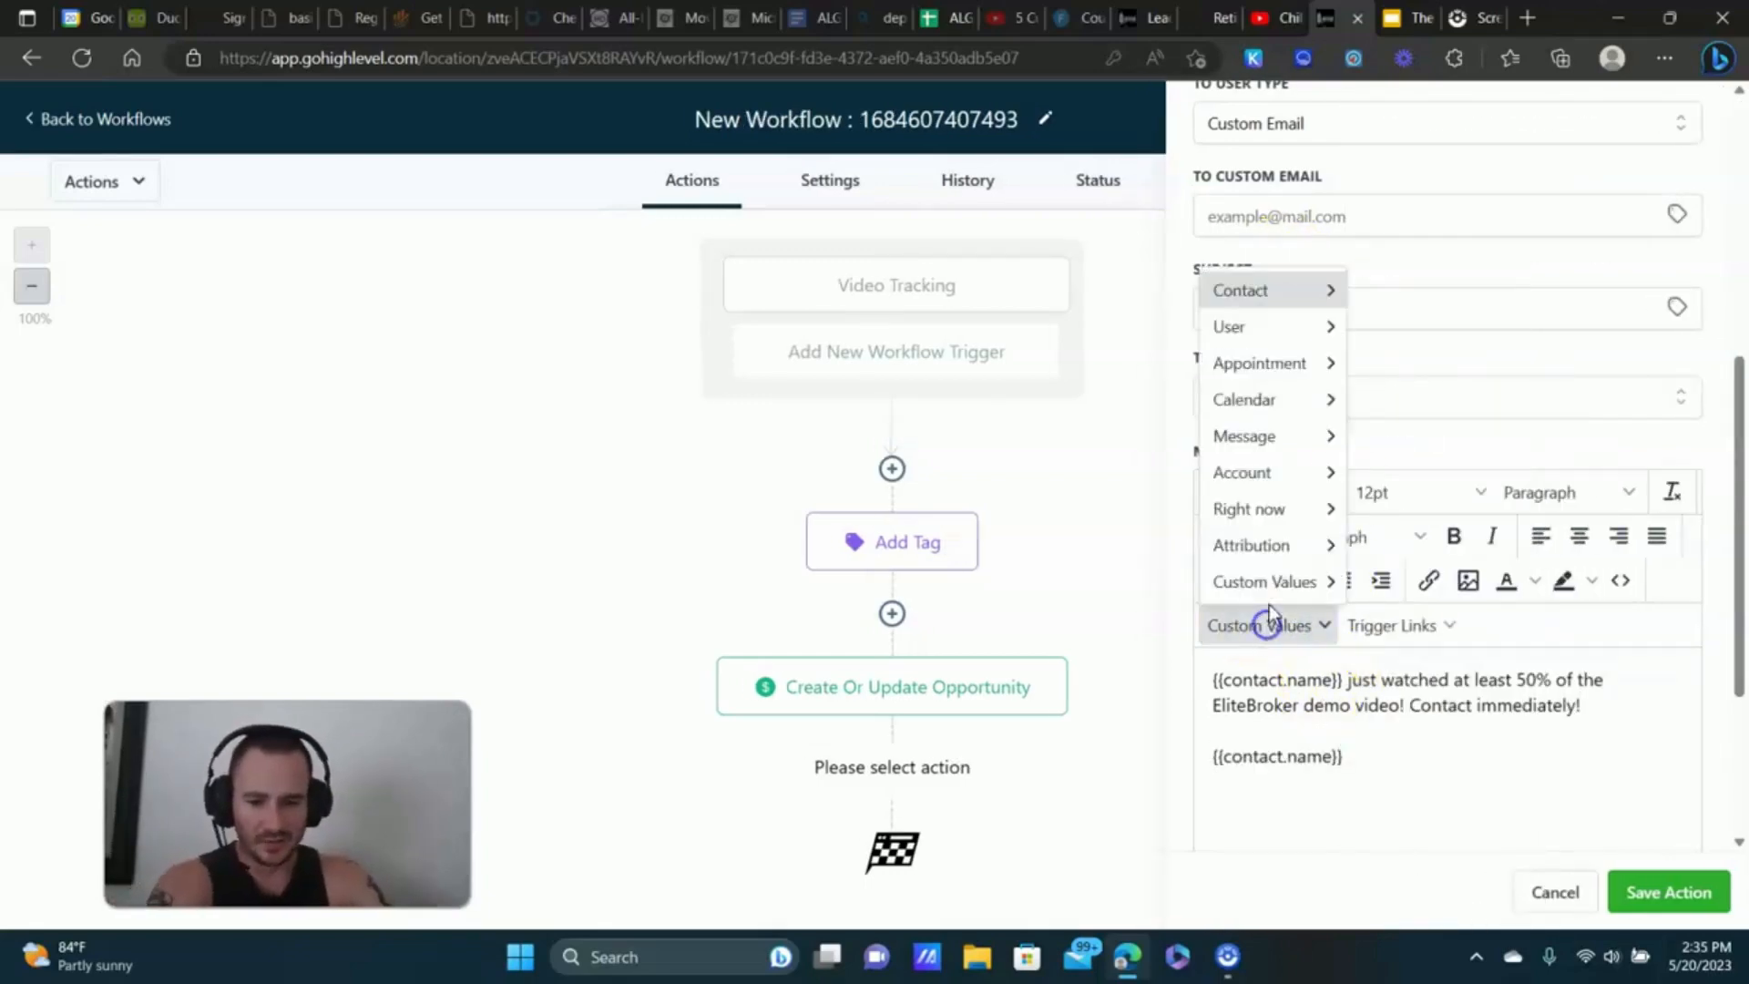
pyautogui.moveTo(1273, 301)
pyautogui.click(1402, 406)
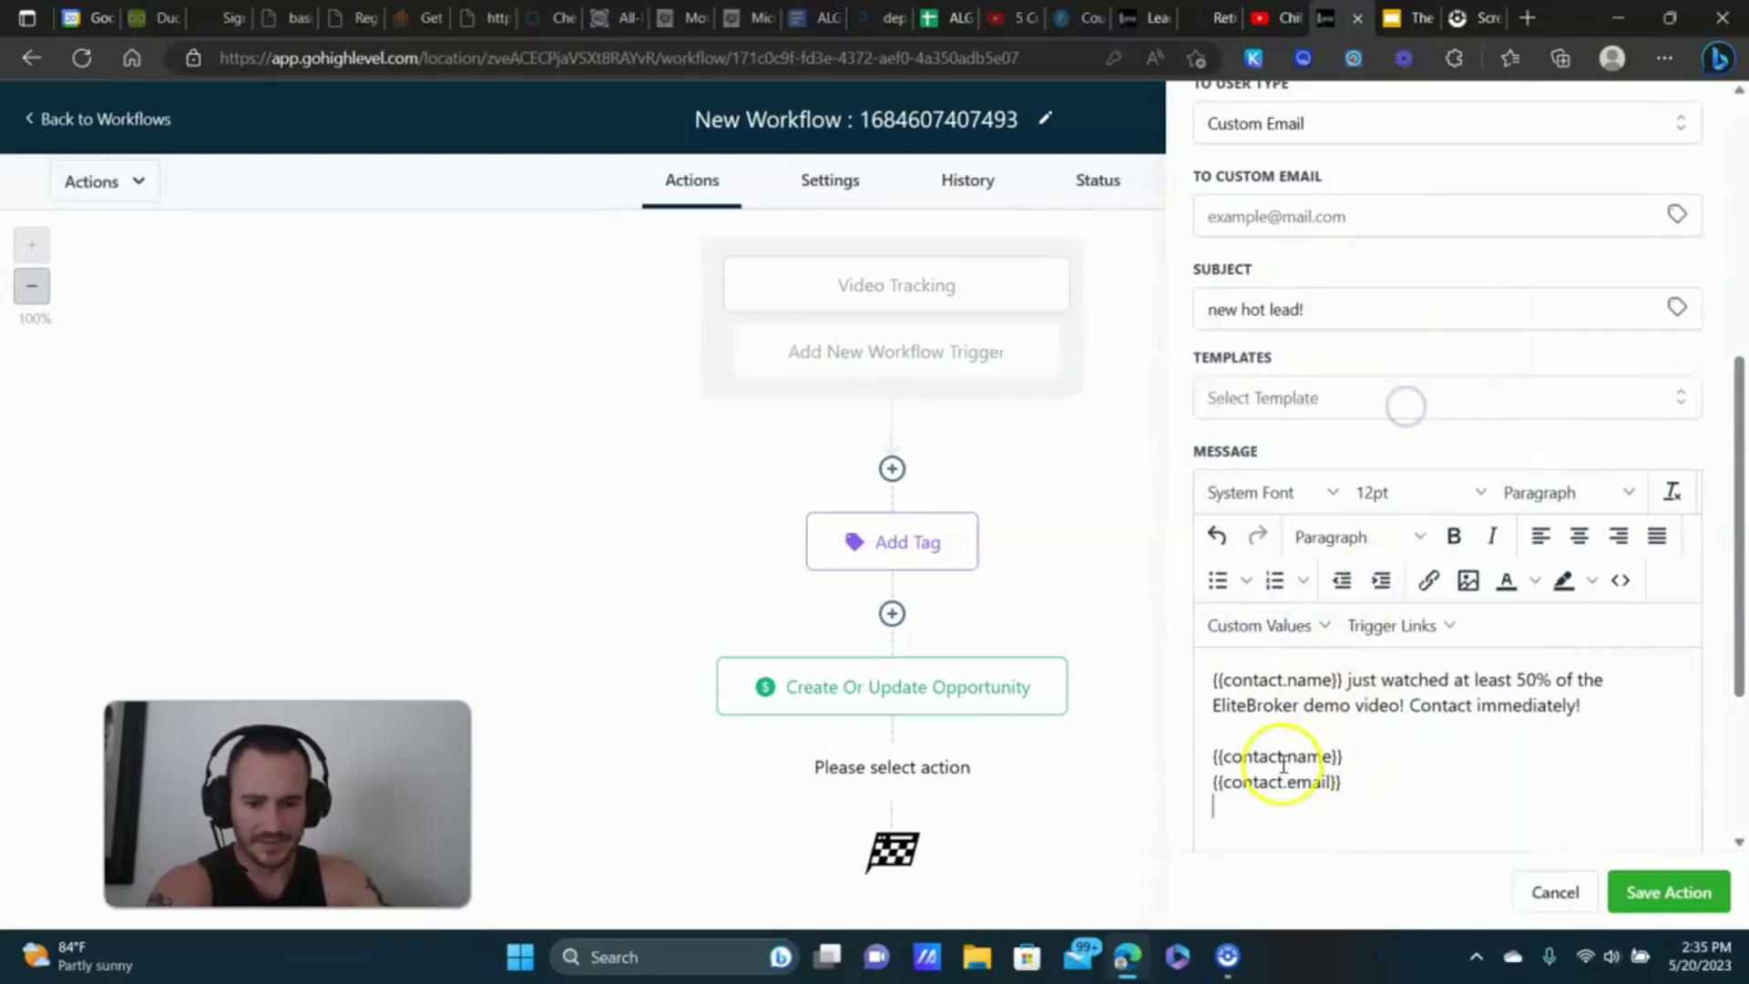
pyautogui.click(1252, 637)
pyautogui.moveTo(1275, 300)
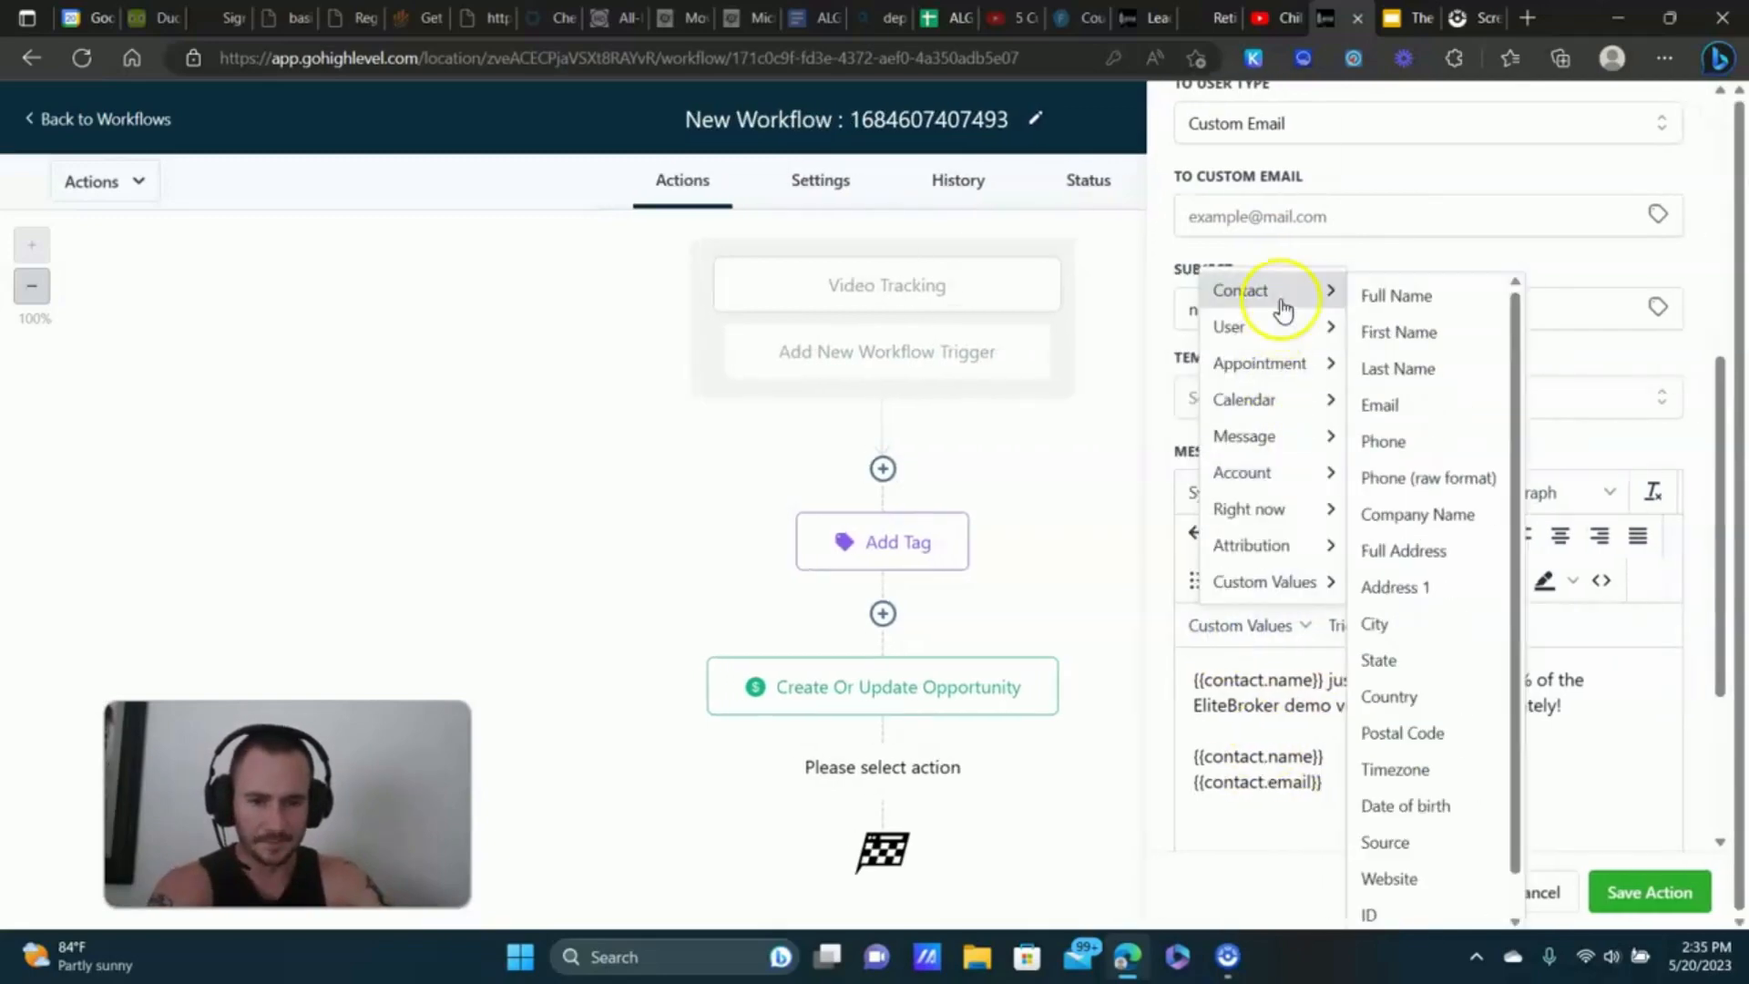
pyautogui.click(1397, 444)
# - Change the notification's recipient user type to Assigned User and save the internal notification action
pyautogui.click(1649, 891)
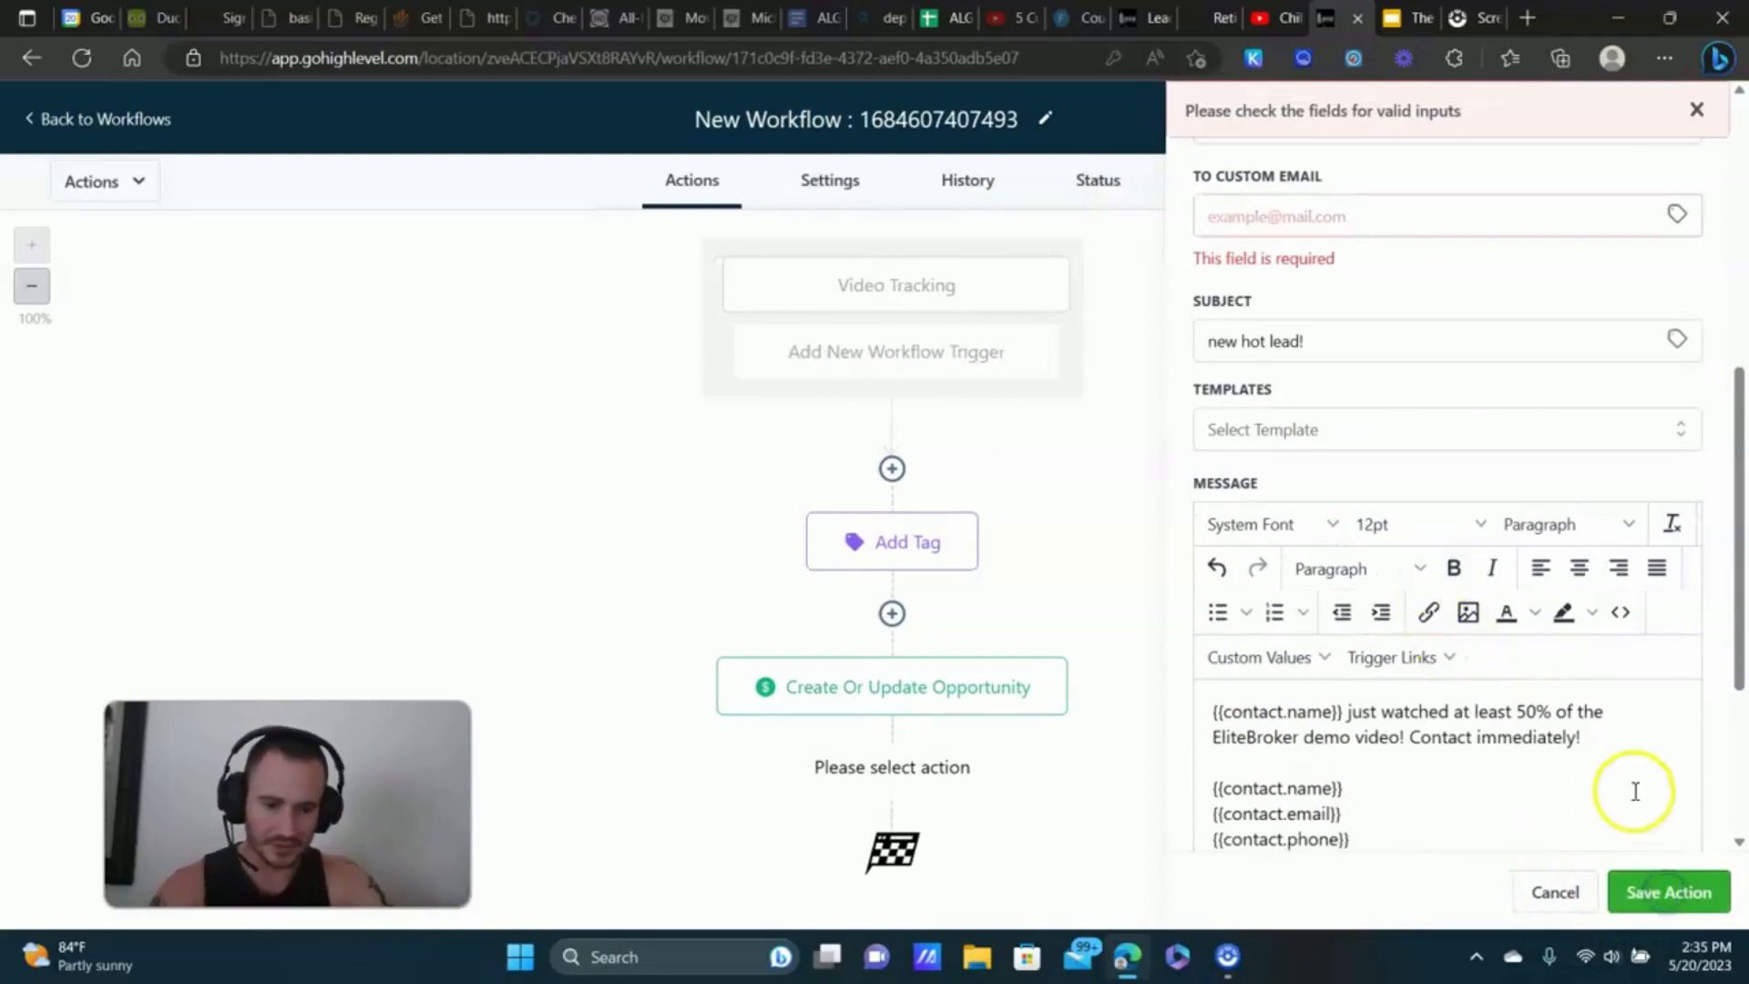
pyautogui.click(1299, 219)
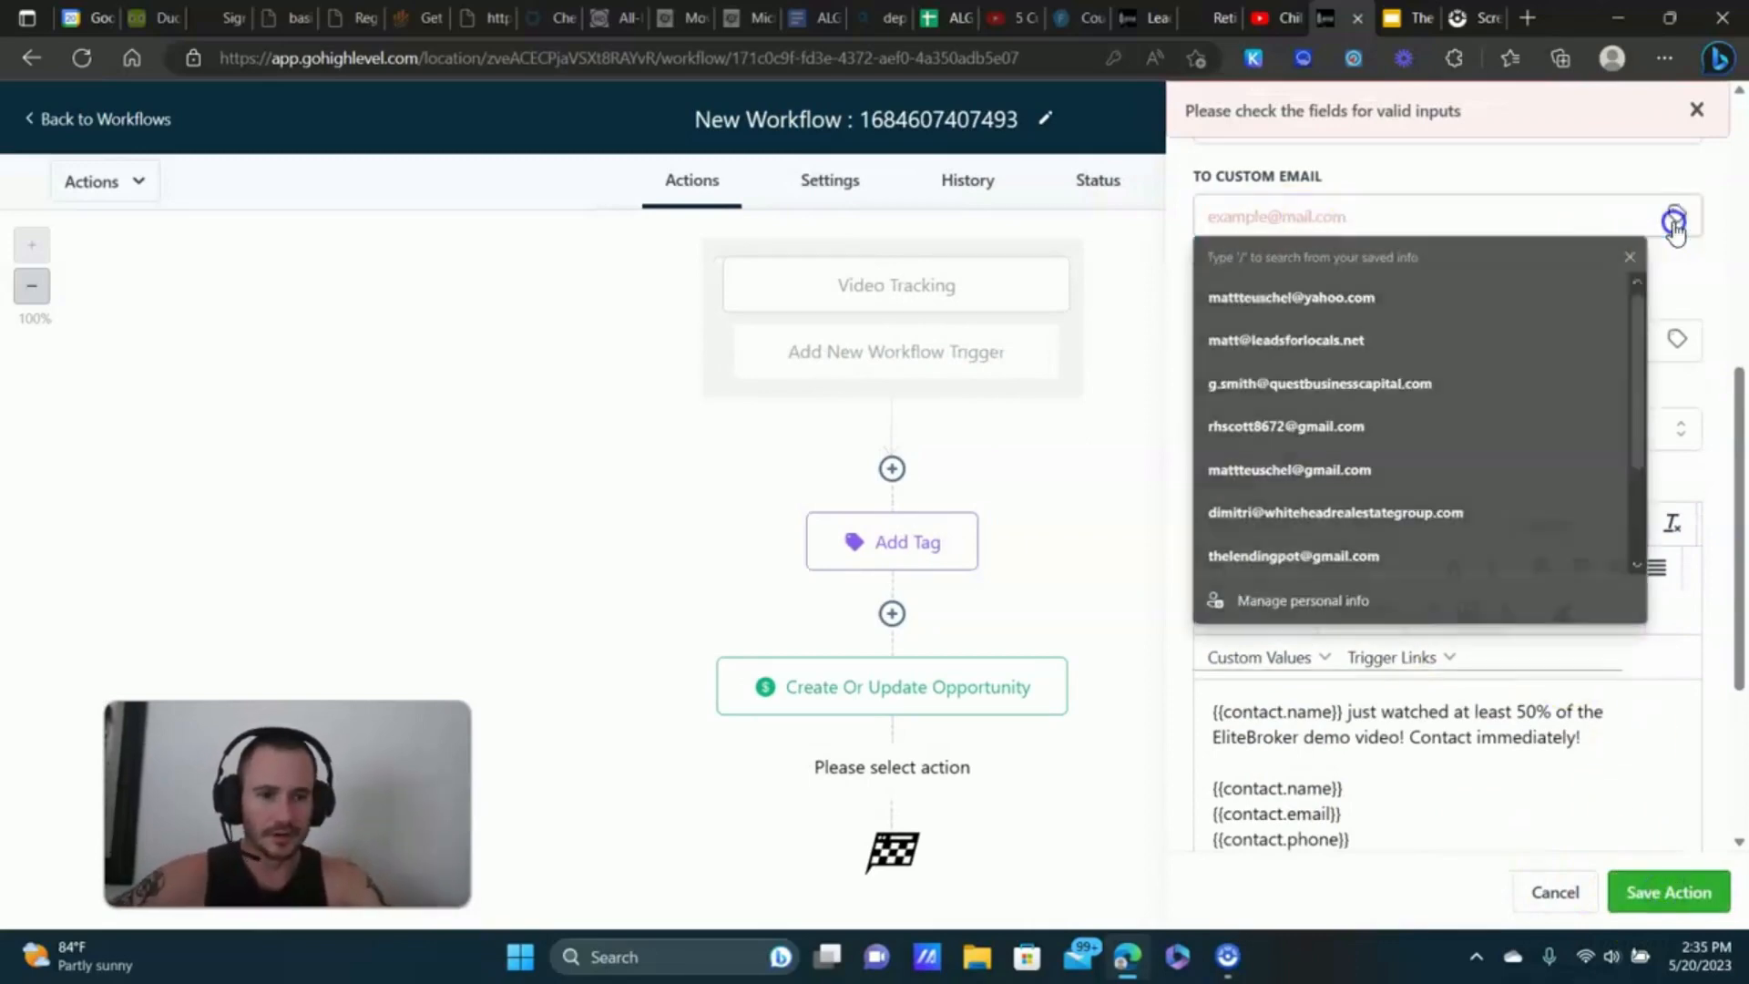
pyautogui.click(1677, 214)
pyautogui.click(1300, 212)
pyautogui.scroll(3, 1299, 312)
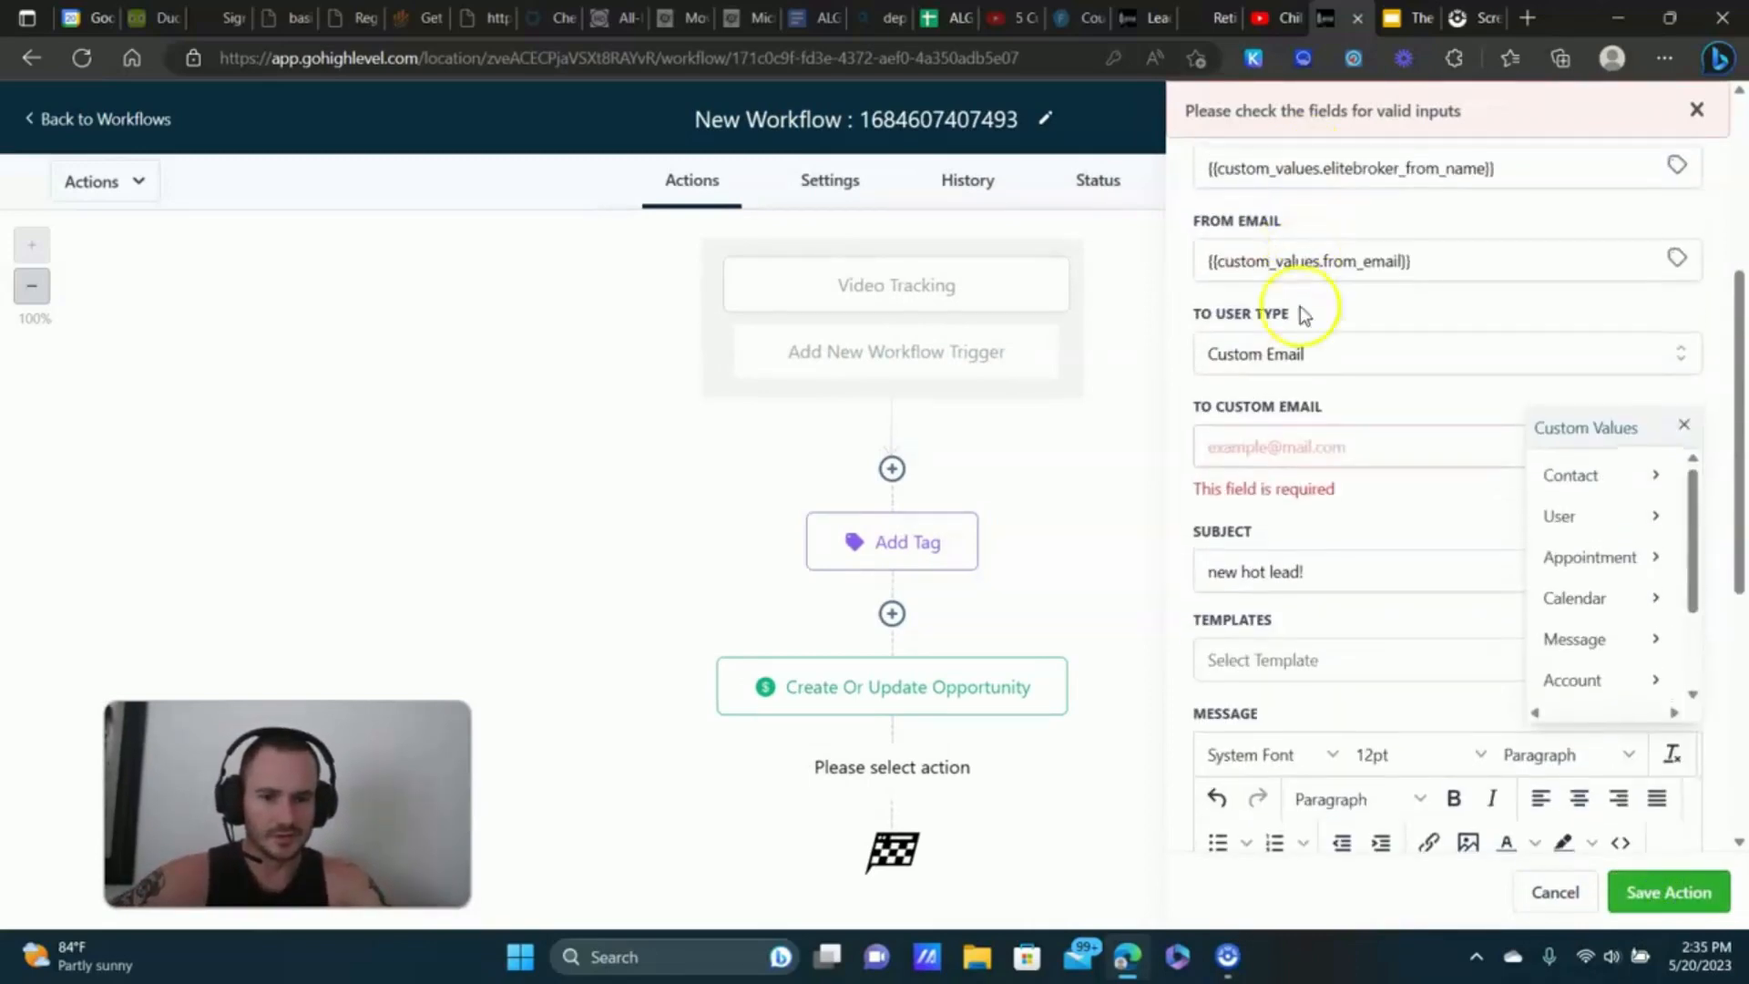
pyautogui.click(1292, 354)
pyautogui.click(1253, 441)
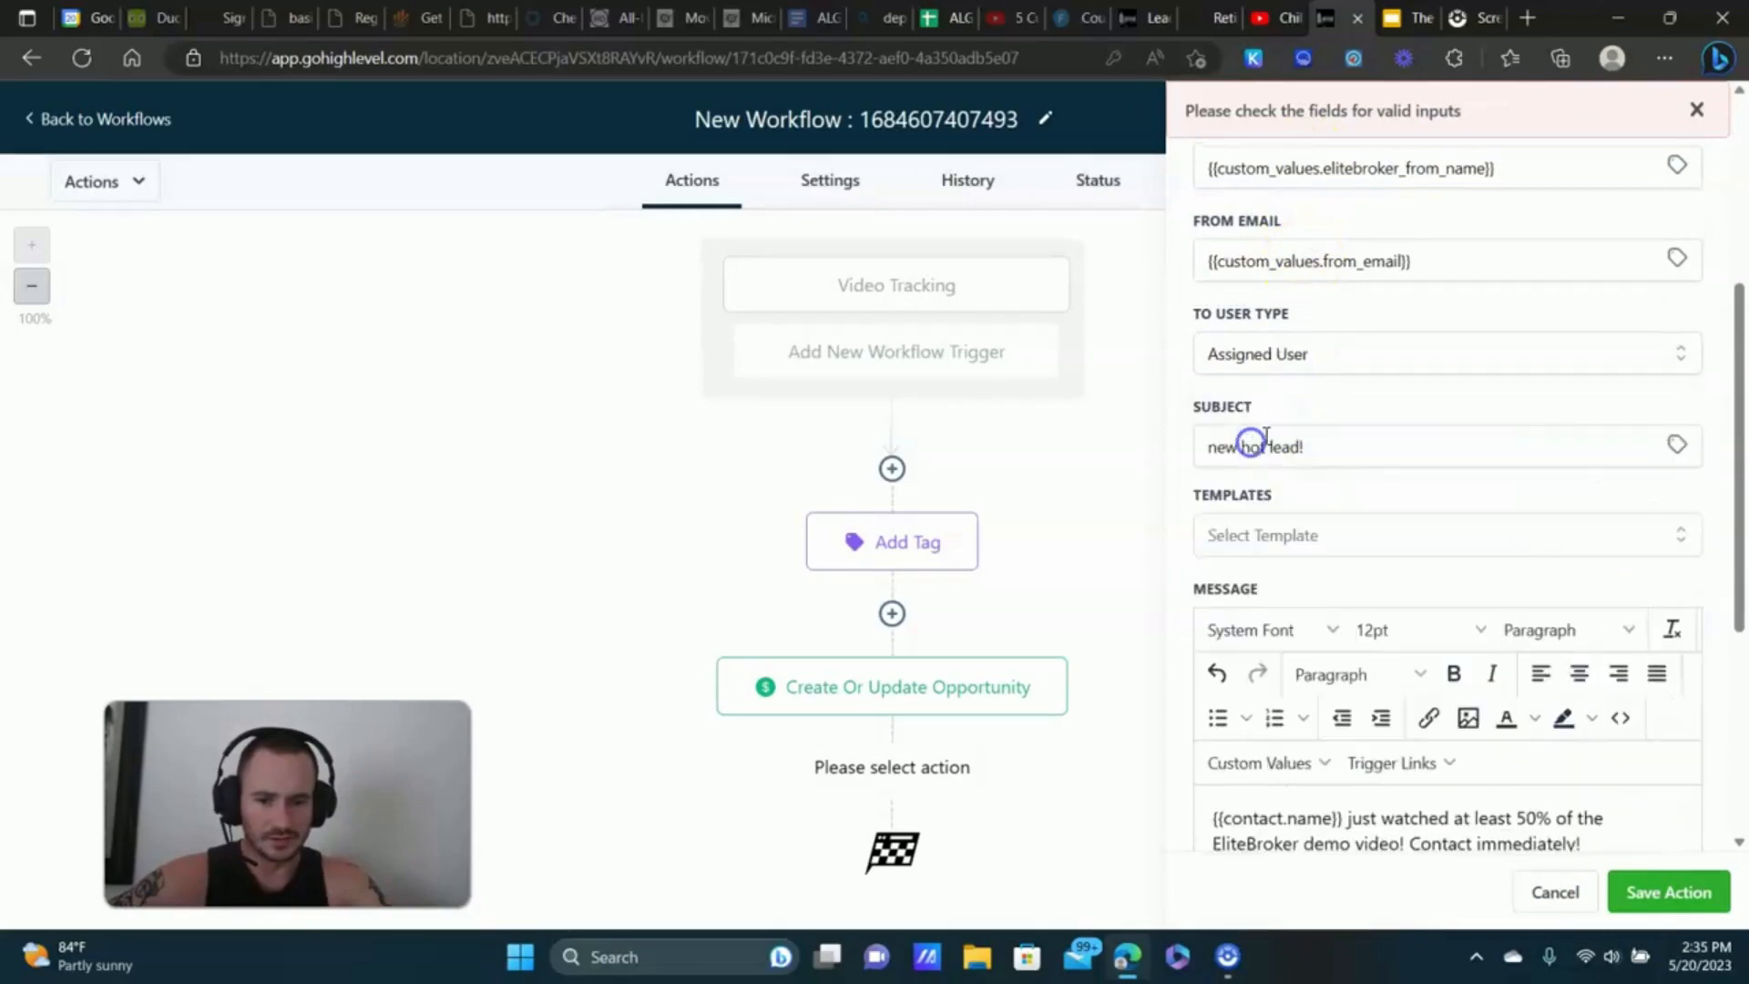
pyautogui.scroll(-5, 1603, 710)
pyautogui.click(1667, 892)
pyautogui.click(1315, 500)
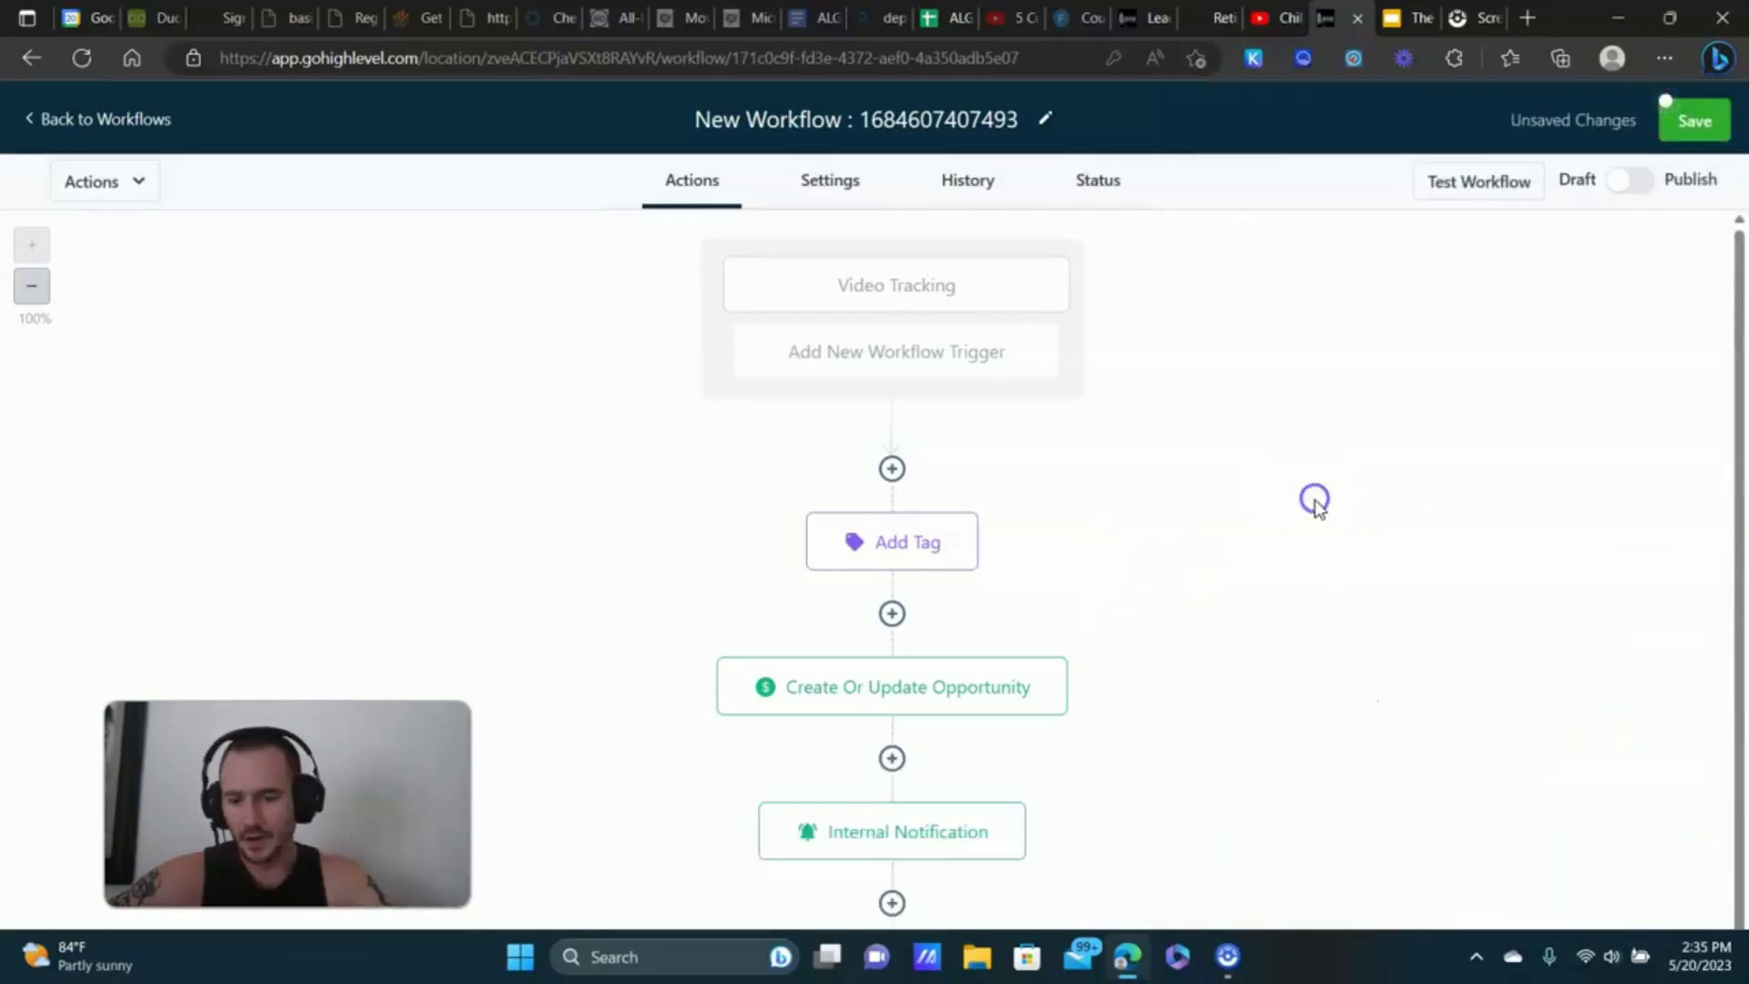
# - Add a Condition action to the workflow directly after the Internal Notification
pyautogui.scroll(-1, 1239, 508)
pyautogui.click(891, 780)
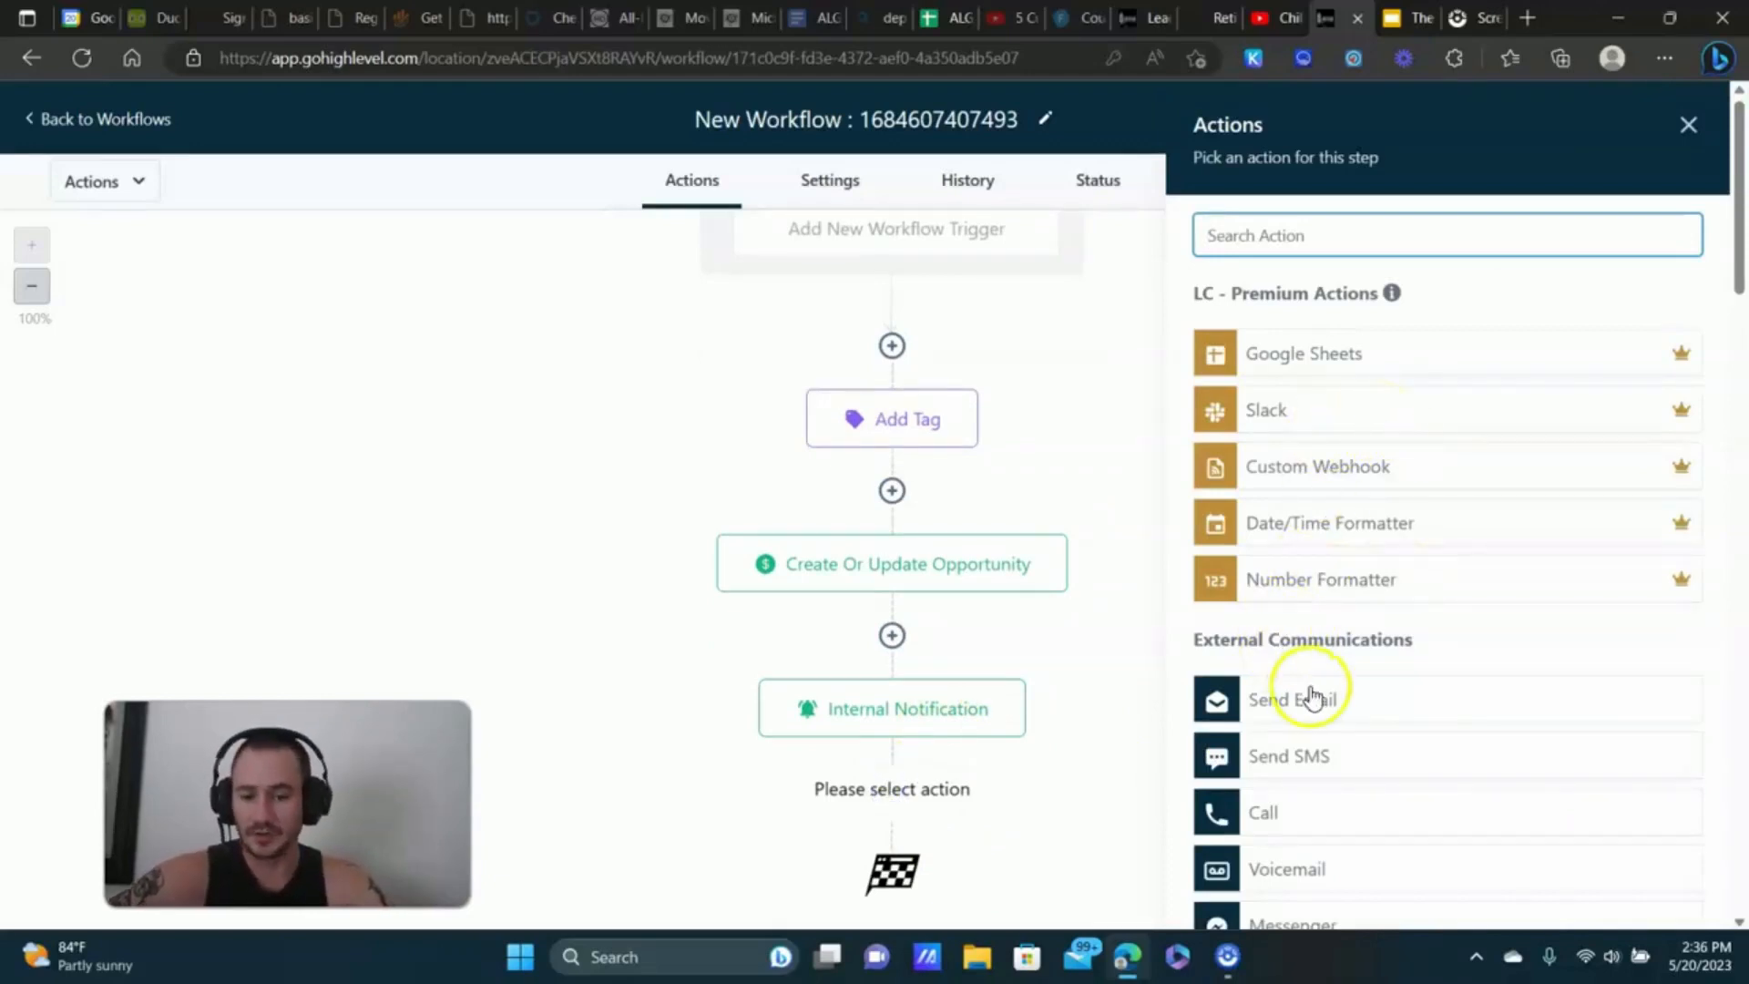
pyautogui.scroll(-4, 1287, 608)
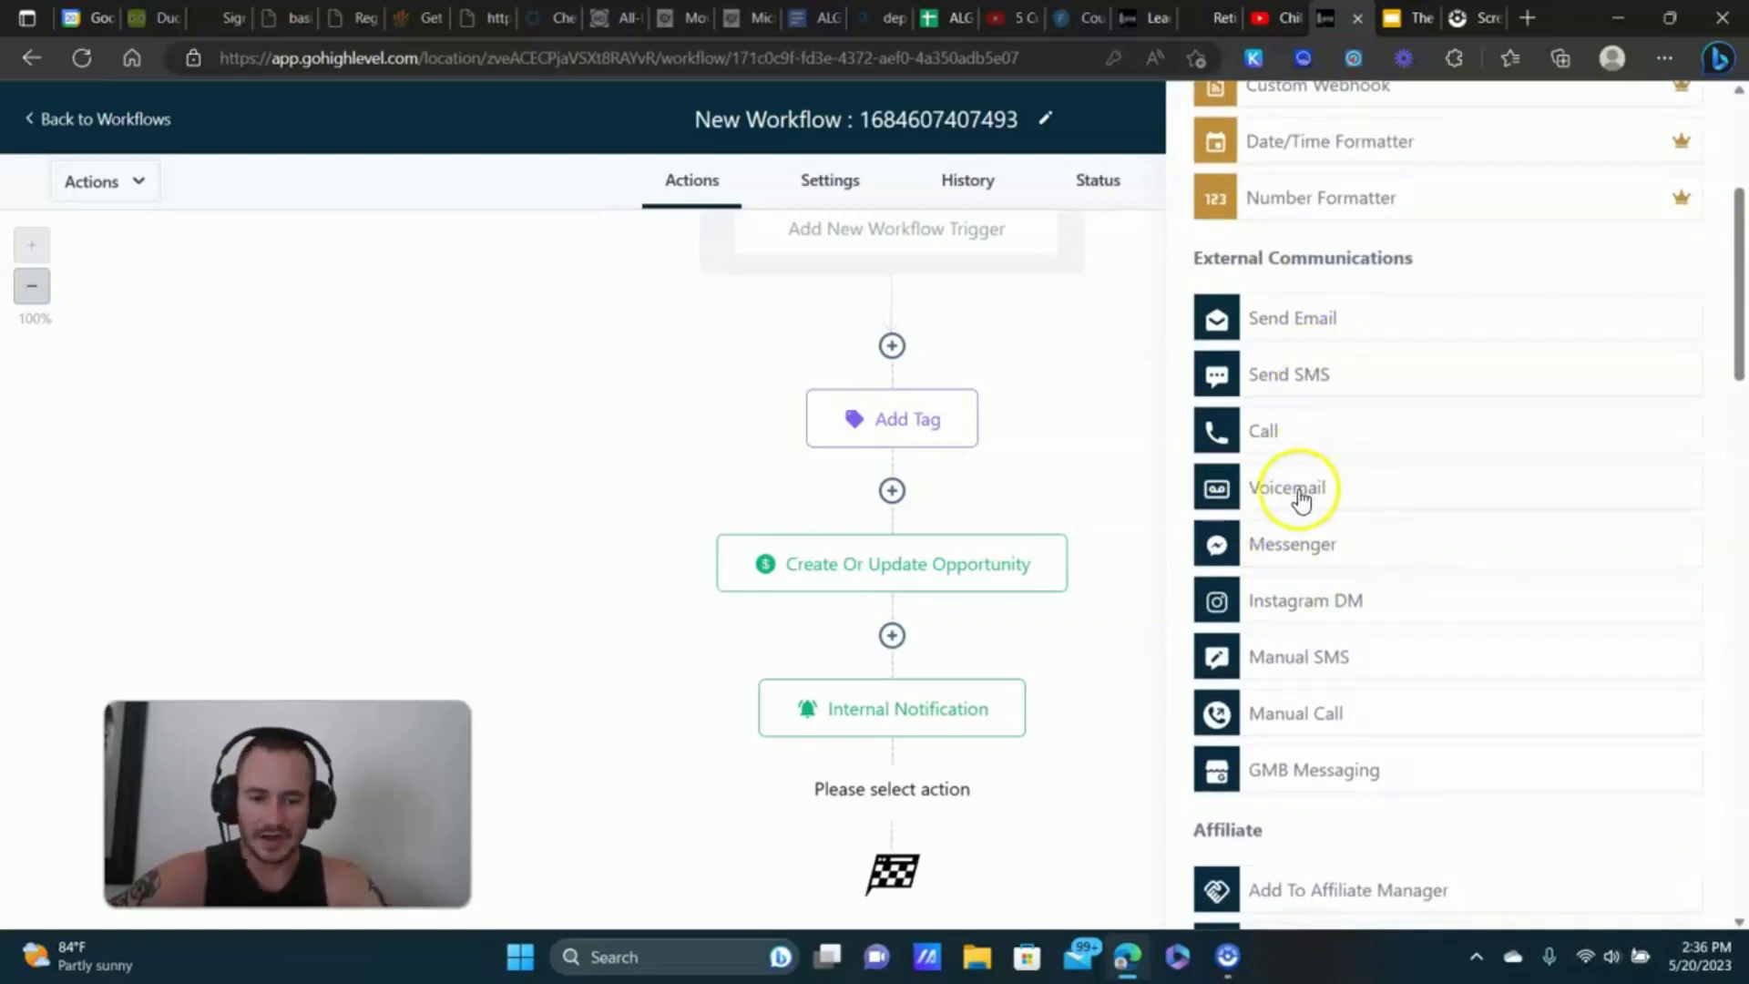
pyautogui.scroll(-20, 1335, 609)
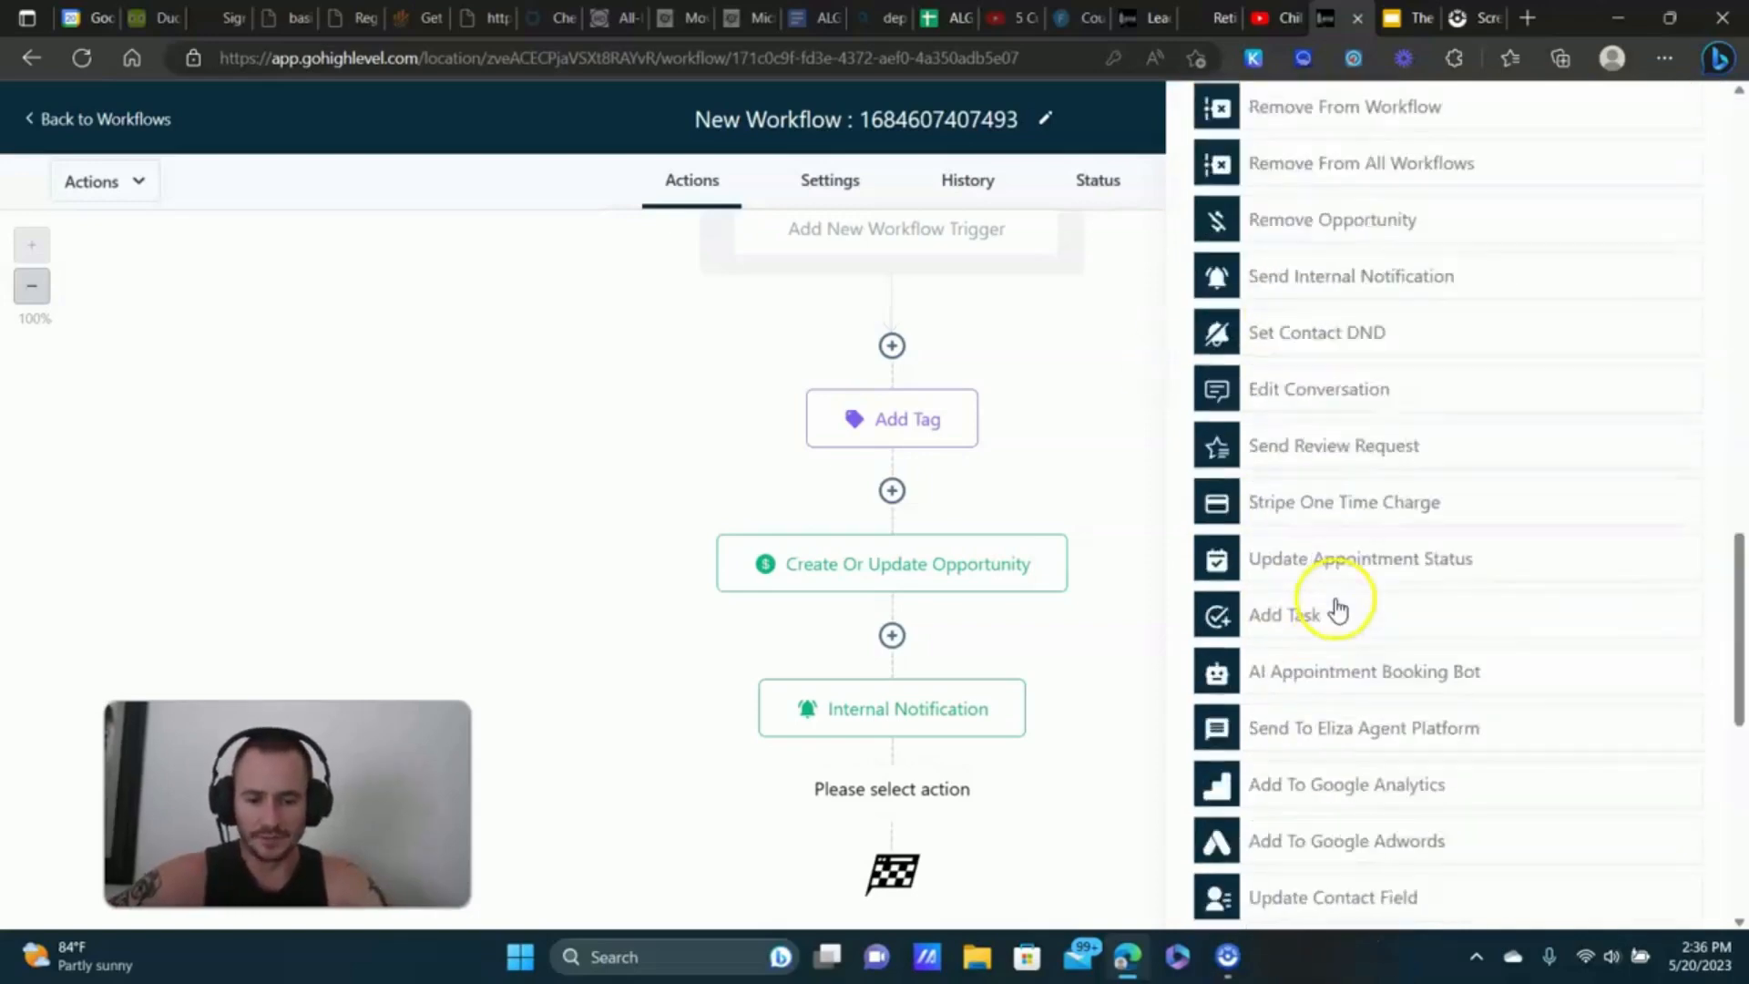
pyautogui.click(1284, 610)
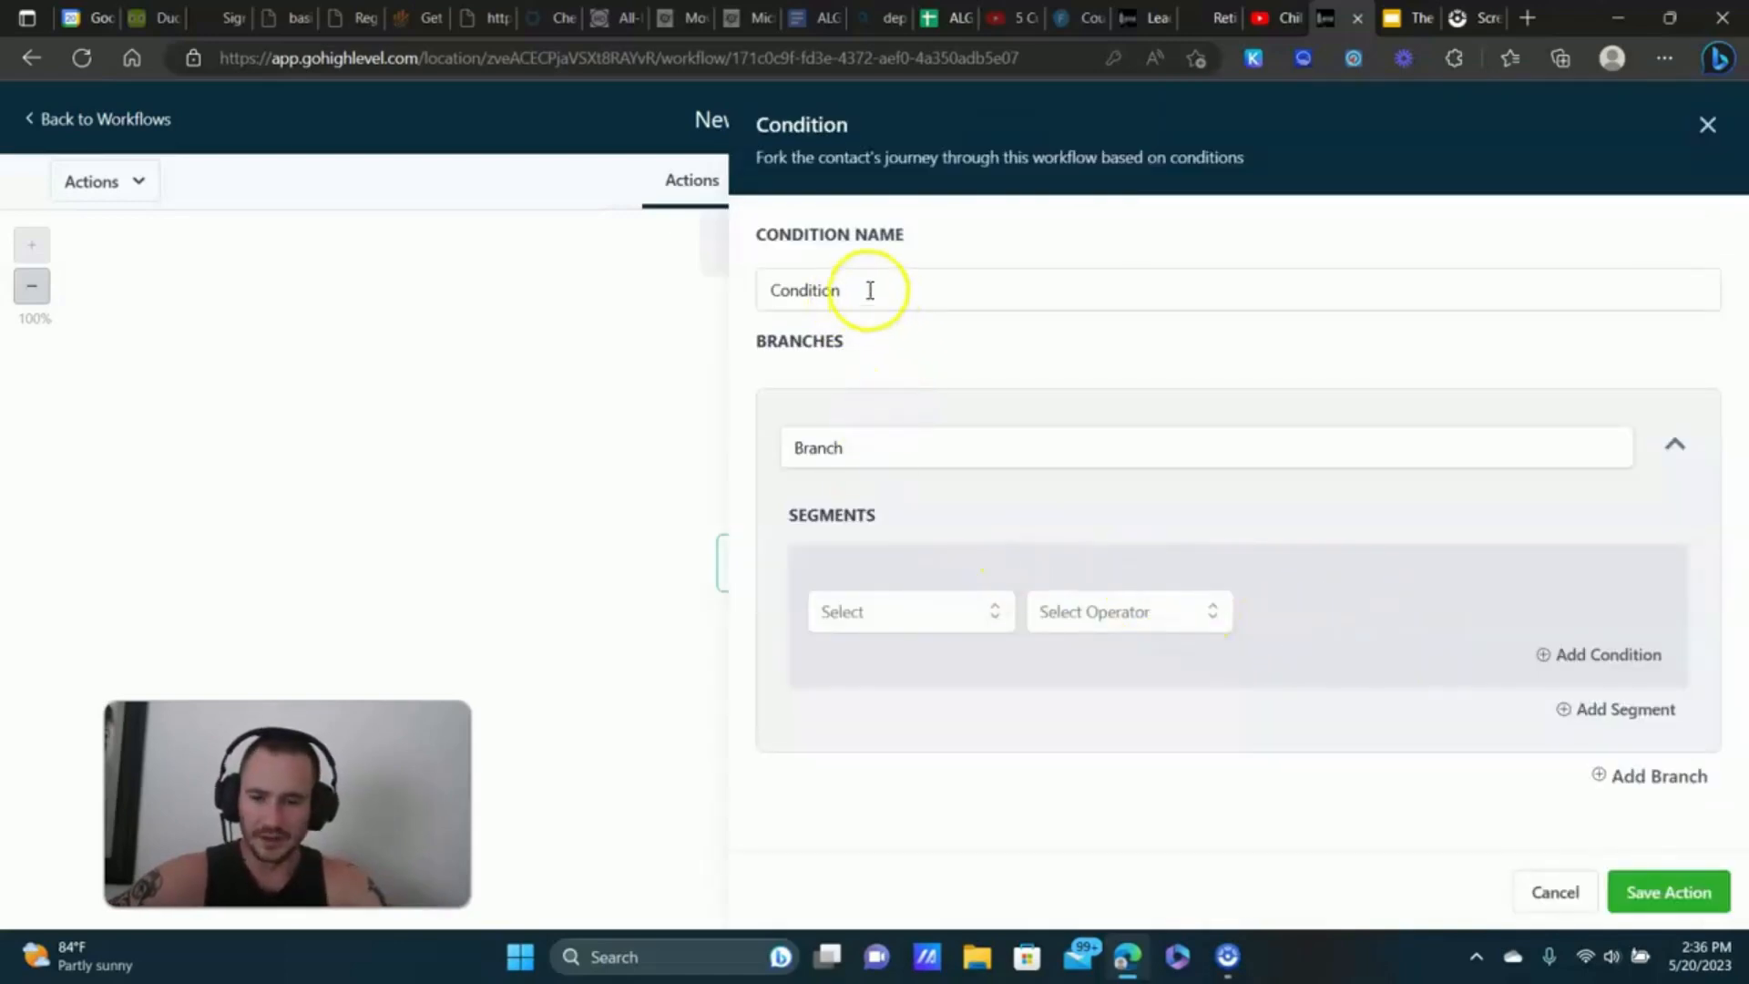
# - Base the branch's segment on the contact detail Tags with the operator Includes
pyautogui.click(923, 612)
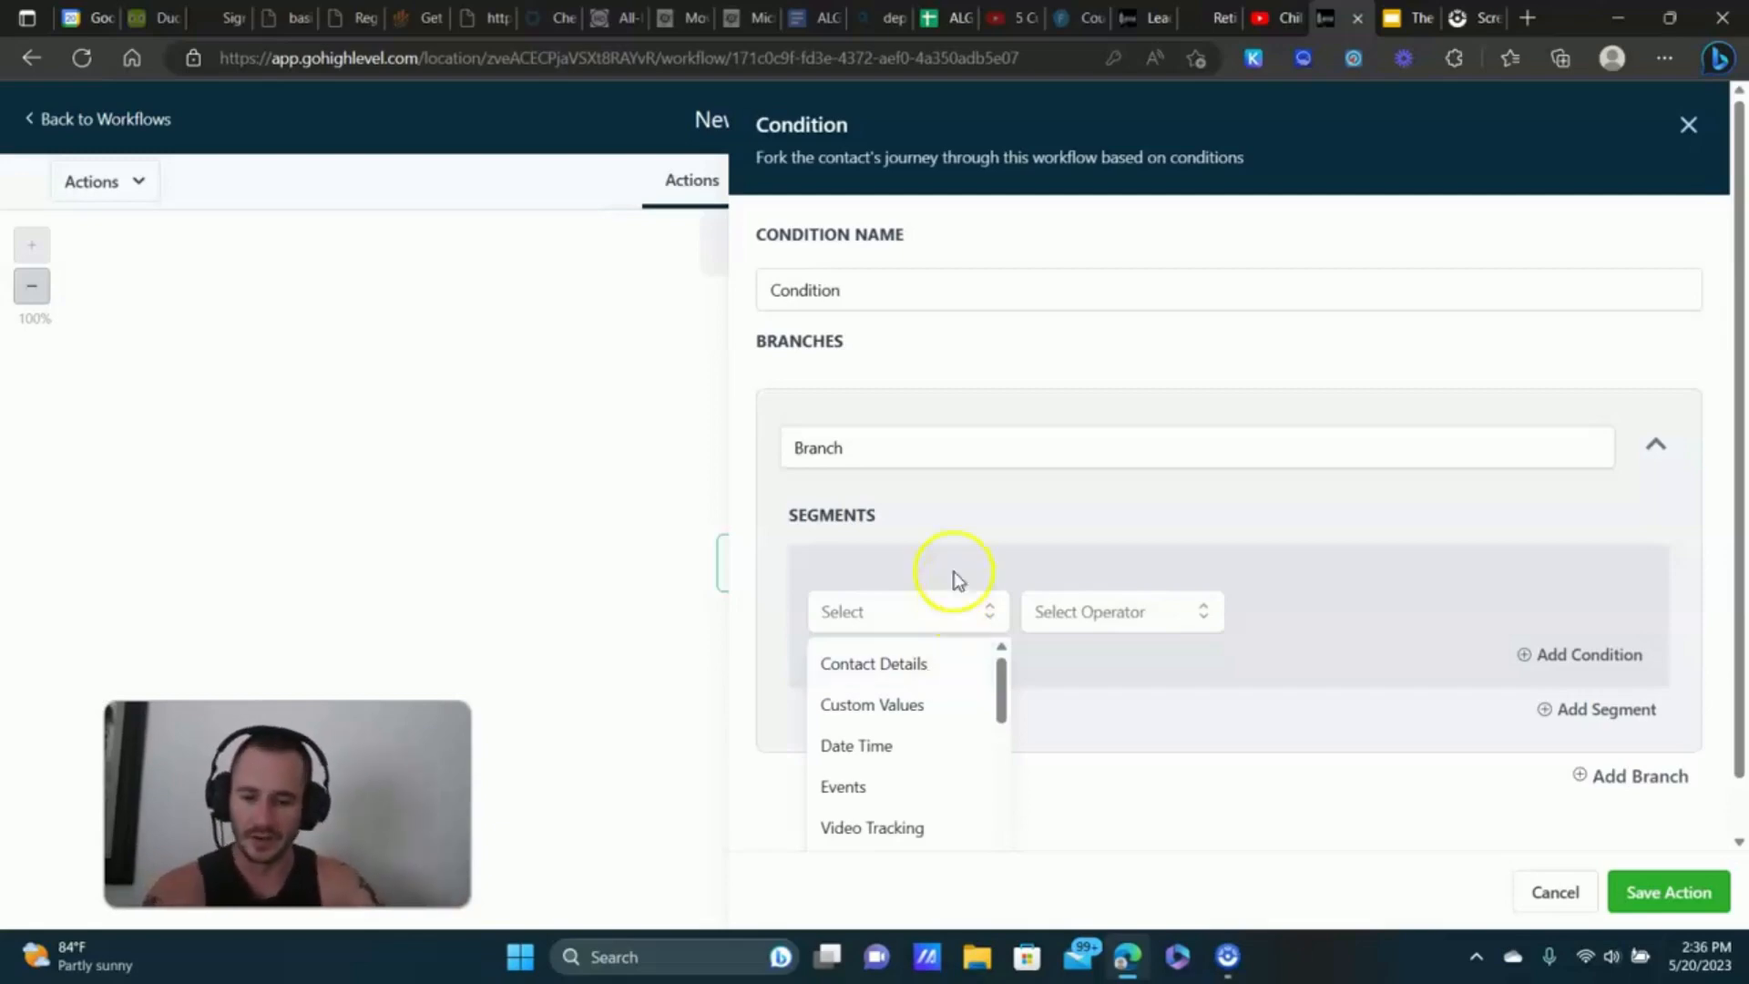
pyautogui.scroll(-1, 947, 565)
pyautogui.scroll(-1, 921, 667)
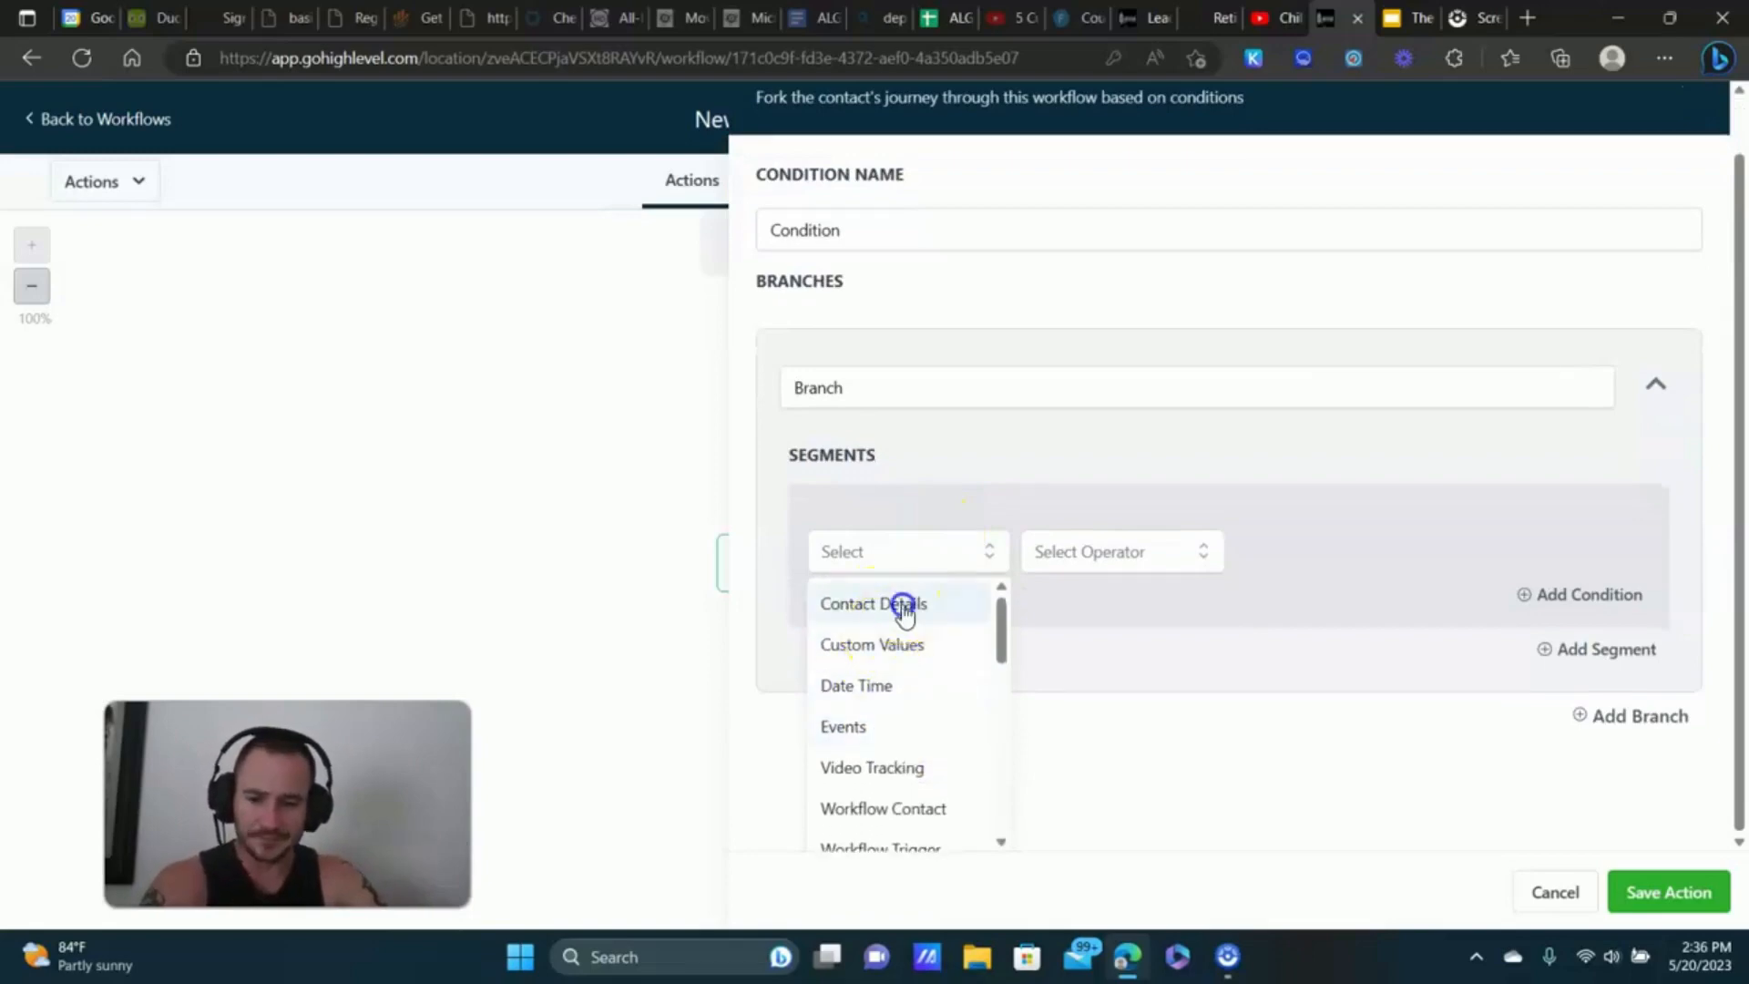
pyautogui.click(894, 604)
pyautogui.scroll(-3, 880, 720)
pyautogui.scroll(-5, 886, 756)
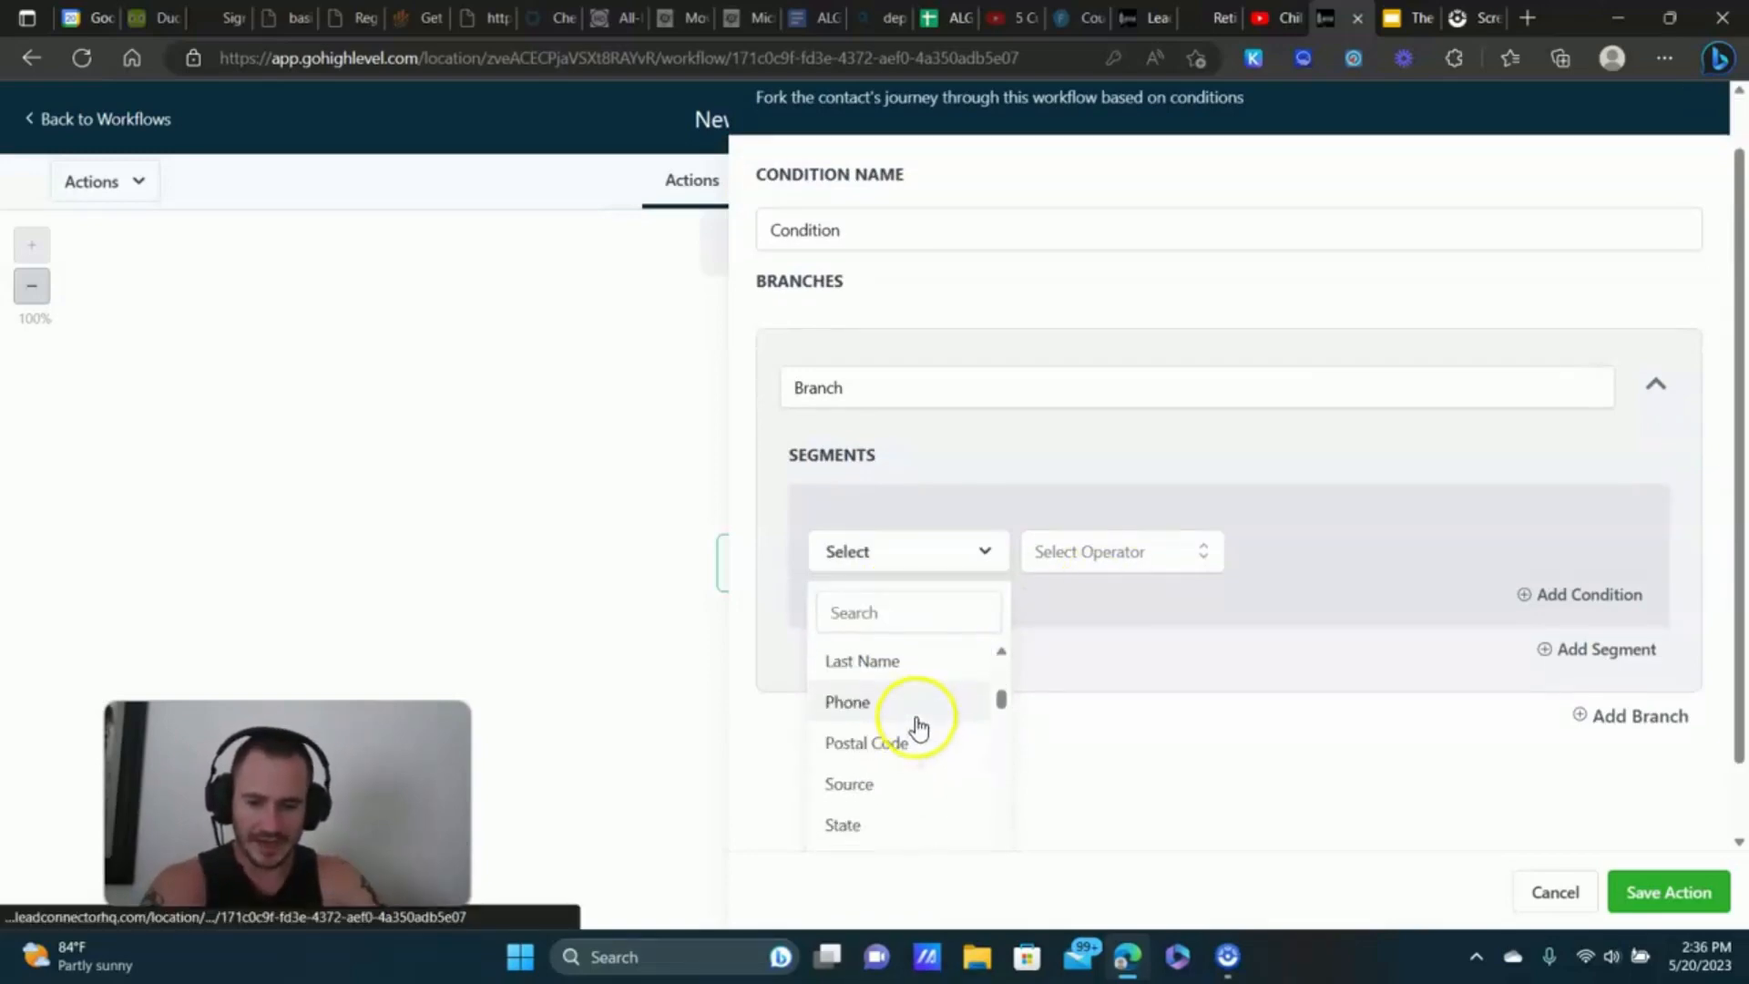
pyautogui.click(866, 729)
pyautogui.click(1102, 612)
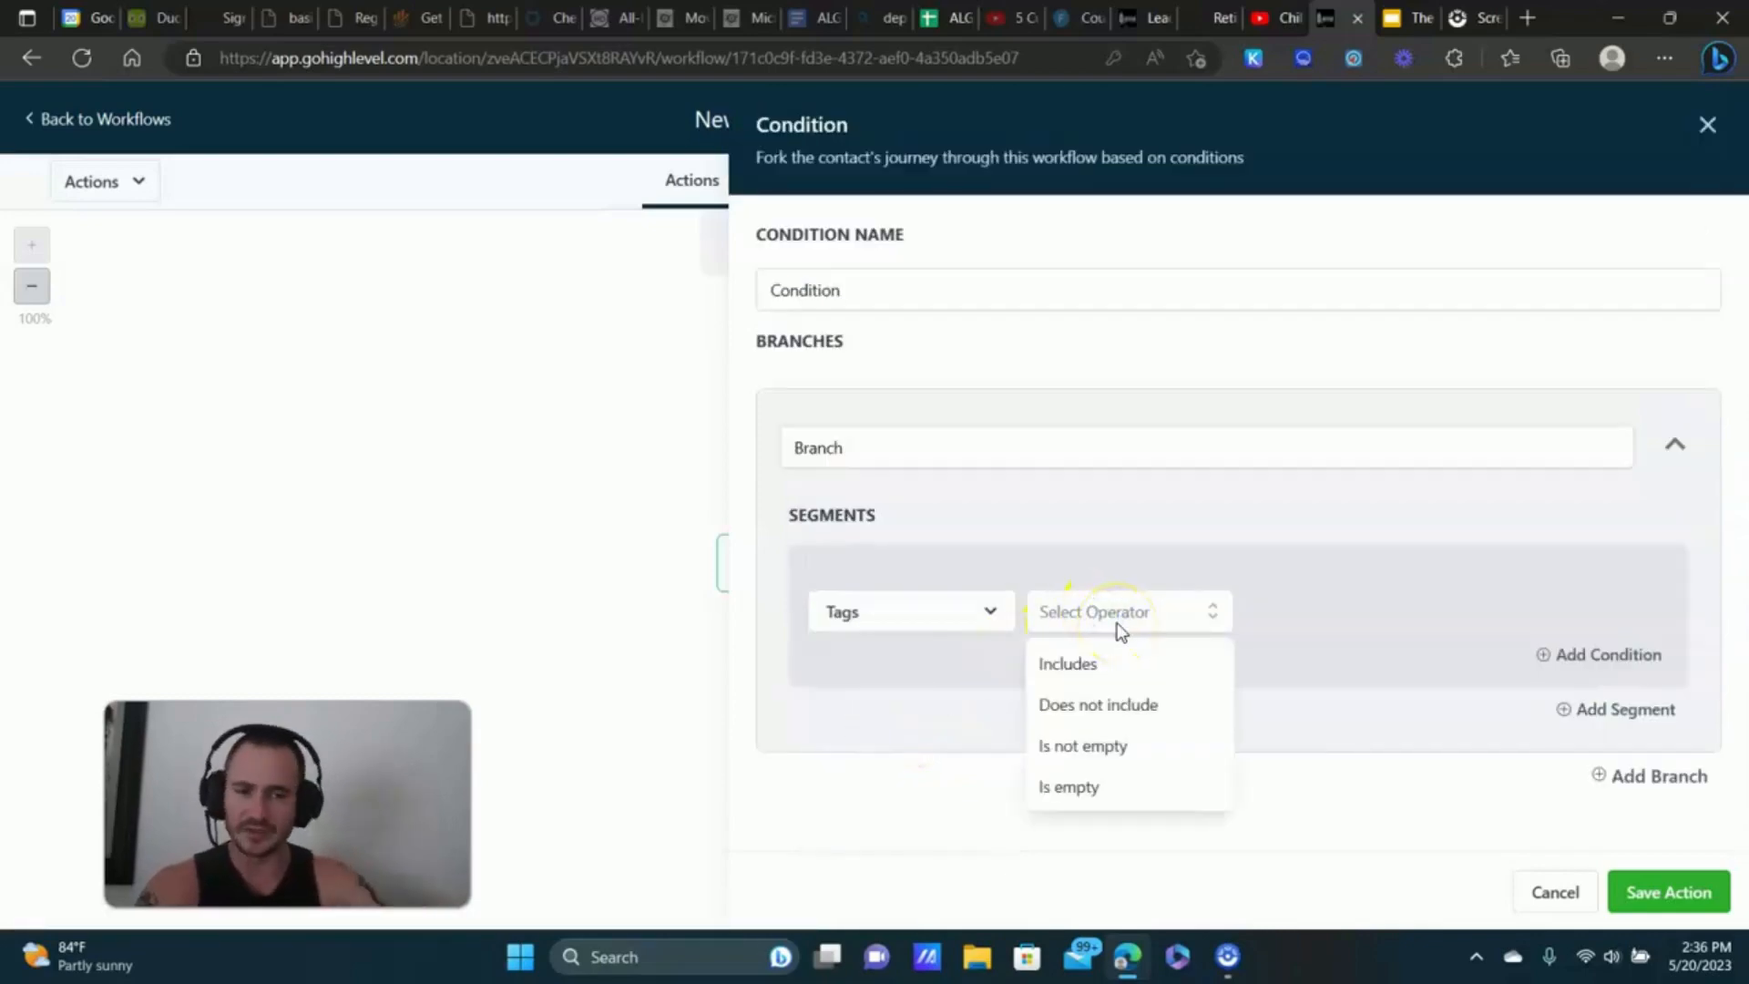
pyautogui.click(1115, 661)
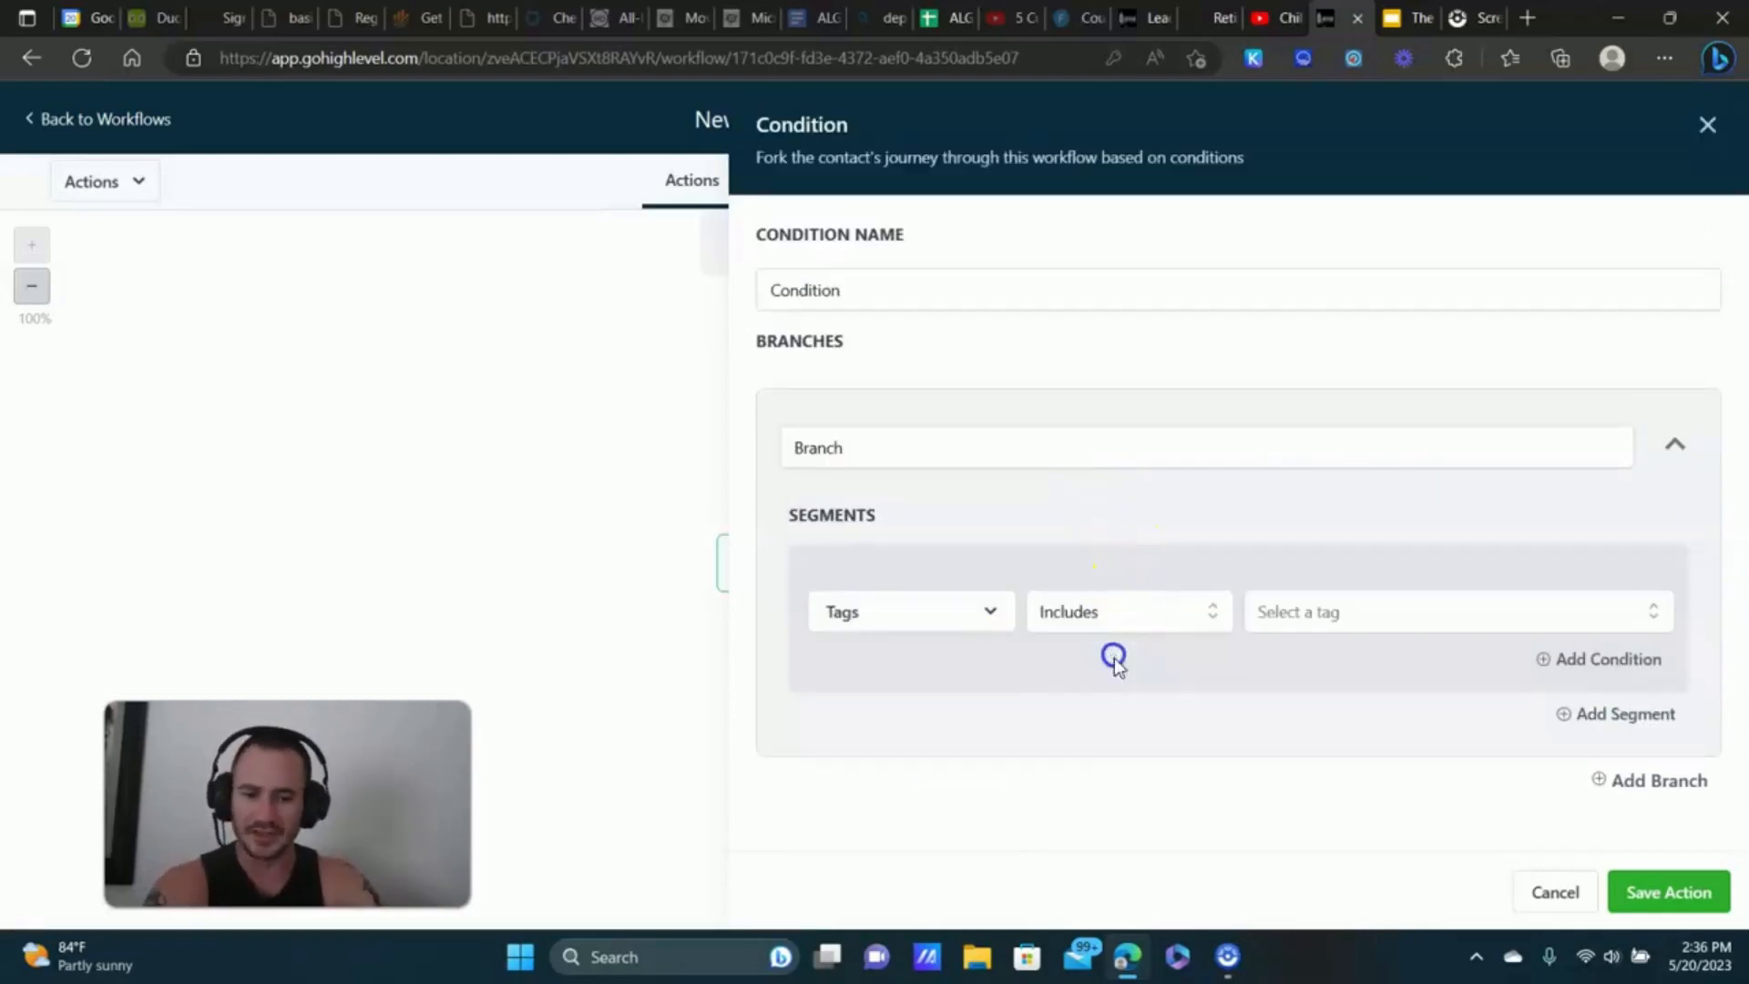
# - Choose the "purchased elitebroker" tag for the branch's segment and save the condition action
pyautogui.click(1328, 618)
pyautogui.click(1330, 682)
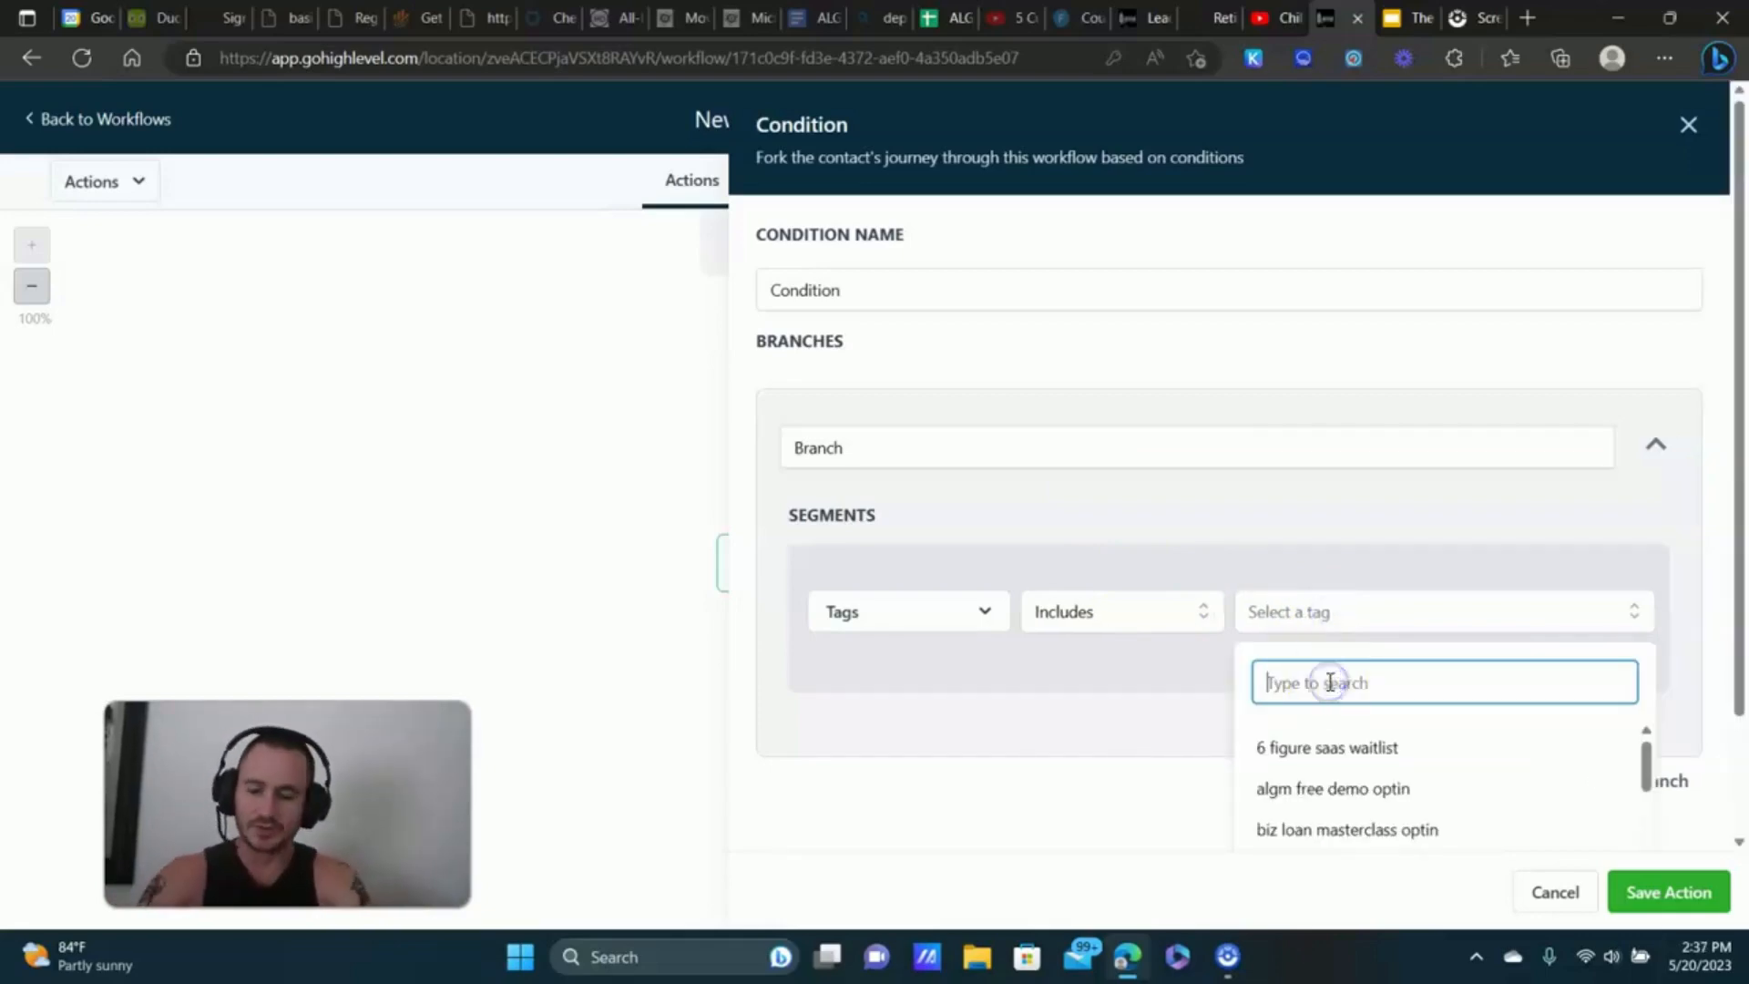
pyautogui.write('elite')
pyautogui.scroll(-5, 1384, 728)
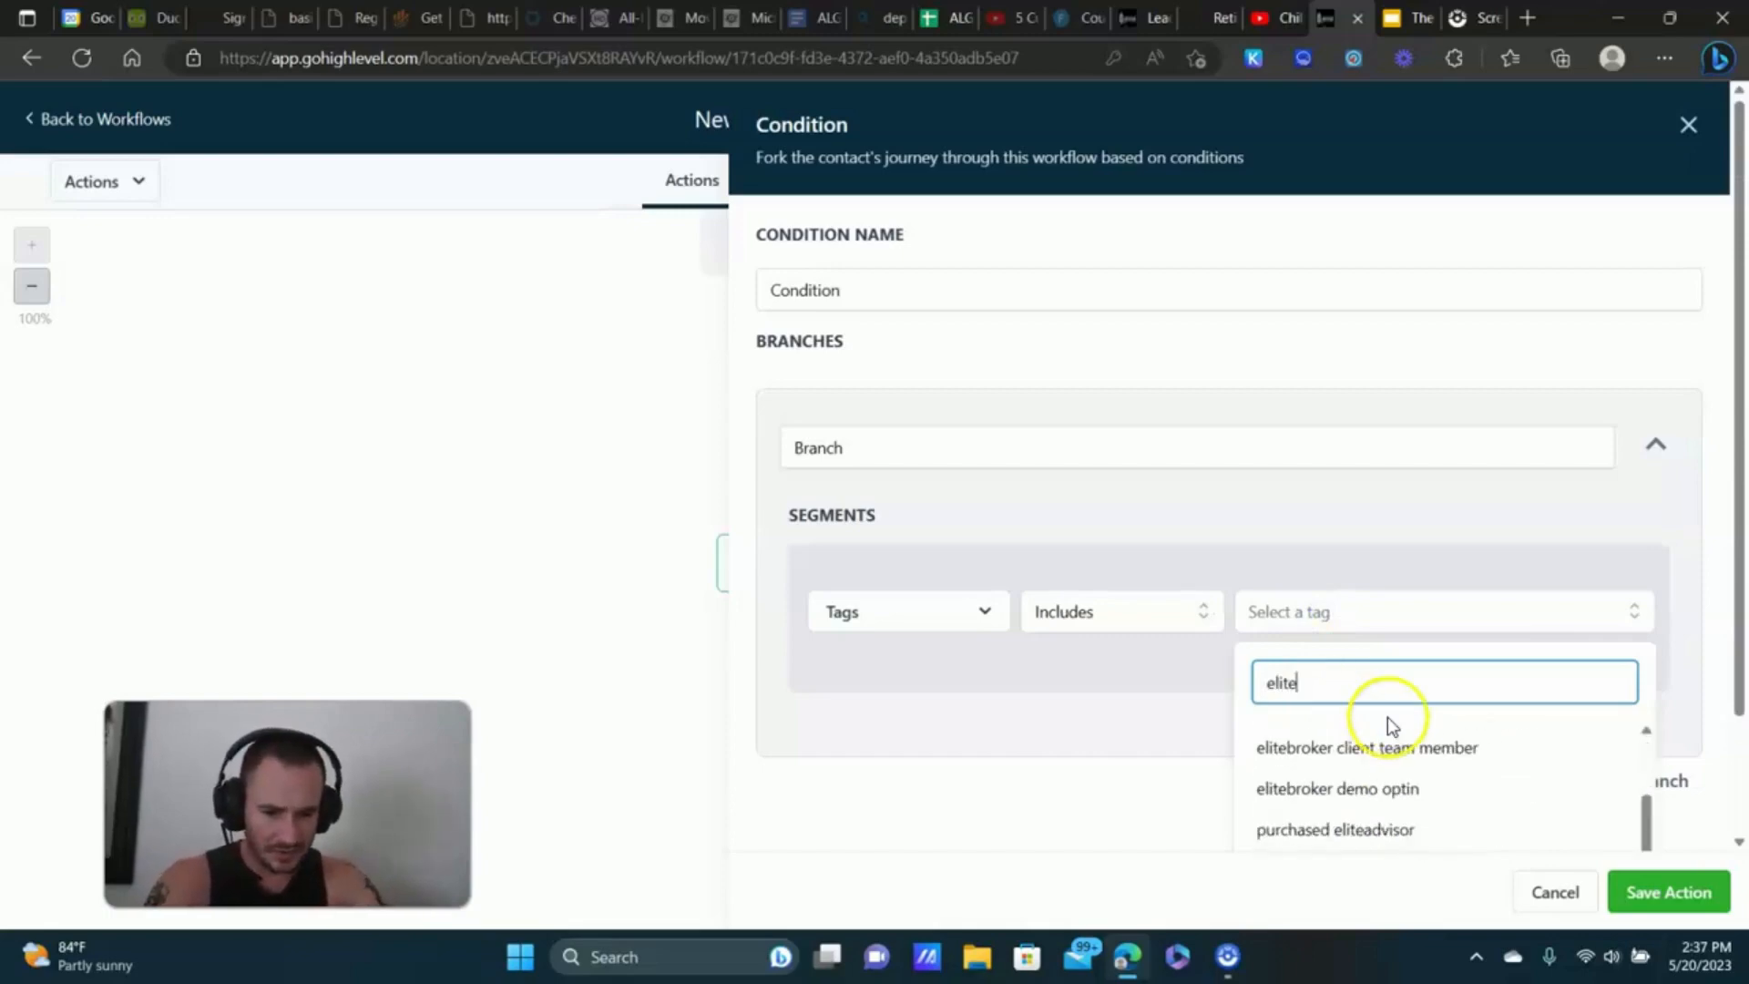
pyautogui.click(1366, 729)
pyautogui.click(1122, 627)
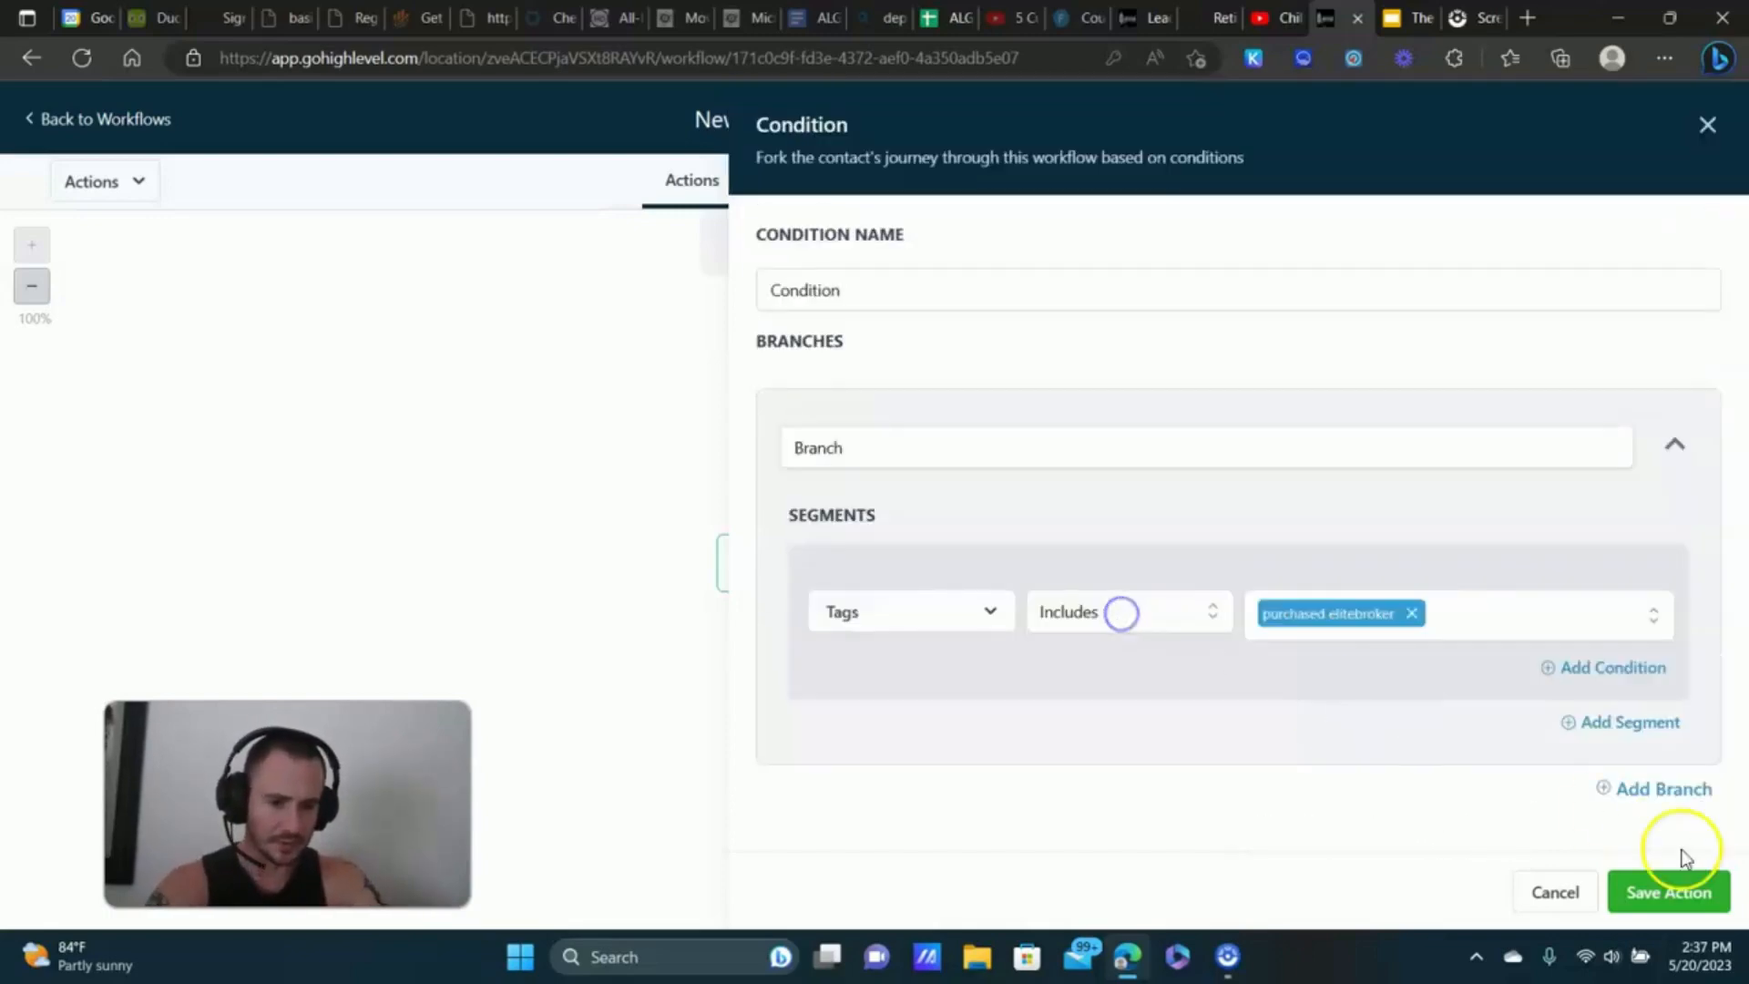
pyautogui.click(1679, 892)
pyautogui.click(1318, 682)
# - Move all actions from the Condition onward to between Create Or Update Opportunity and Internal Notification
pyautogui.moveTo(948, 859)
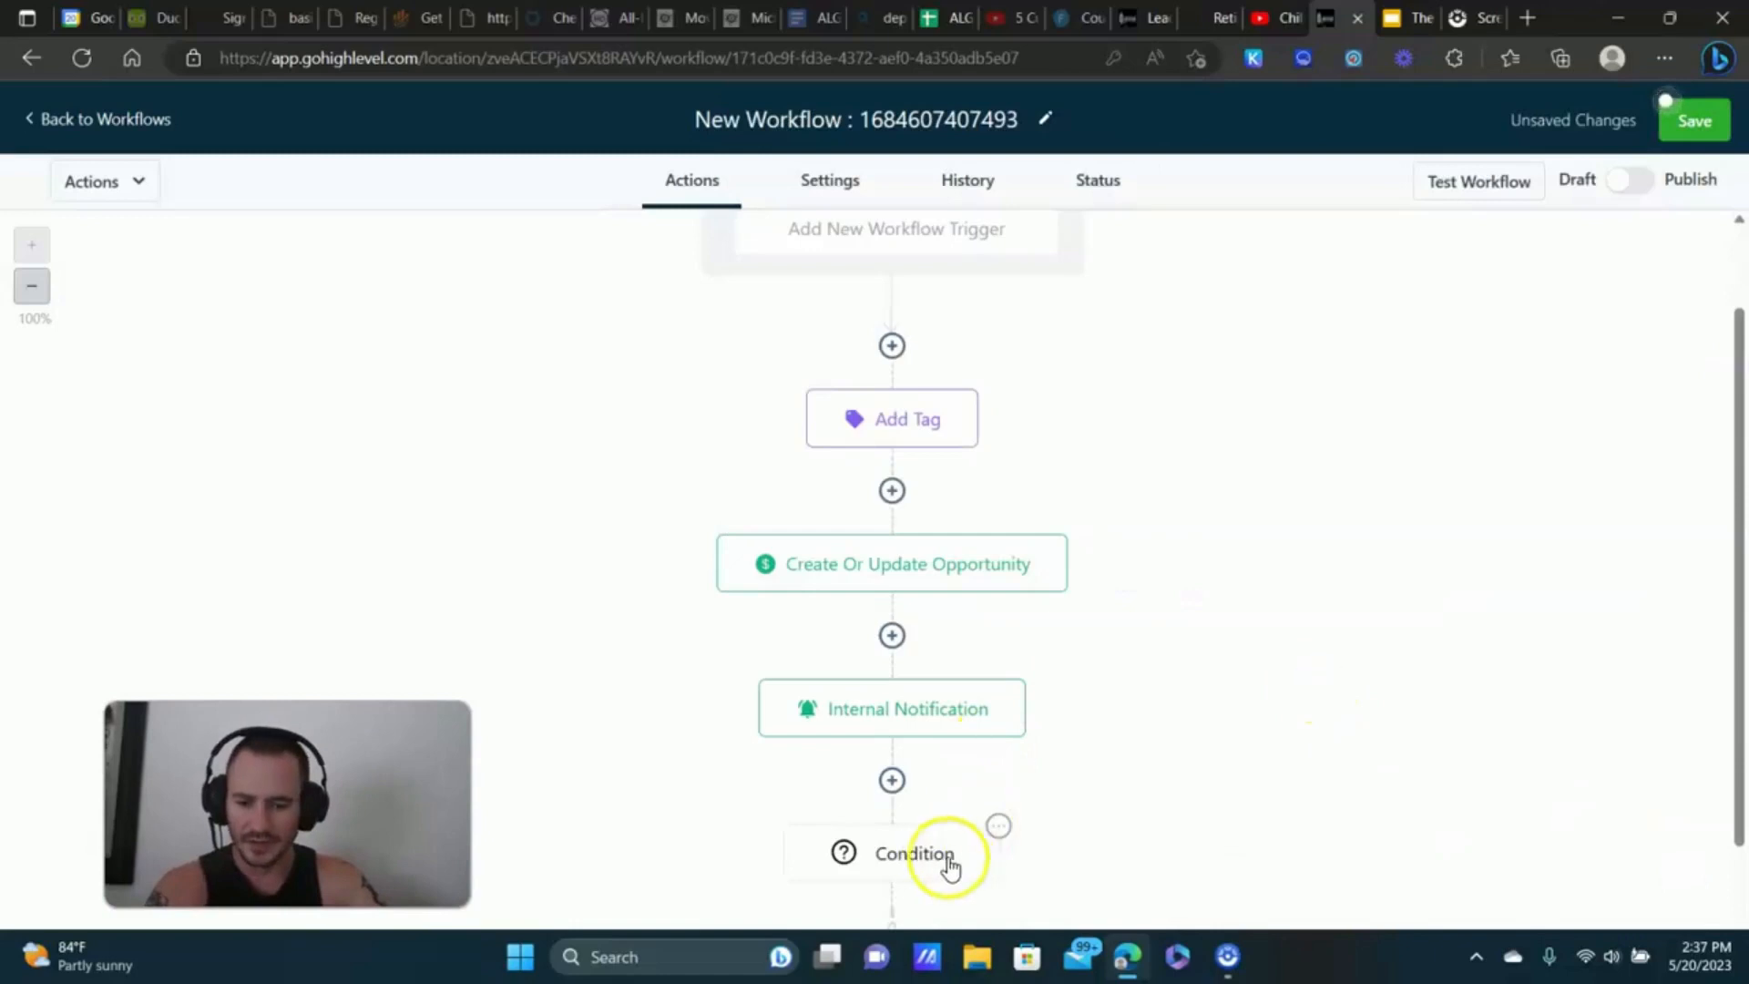
pyautogui.click(999, 829)
pyautogui.scroll(-3, 1179, 722)
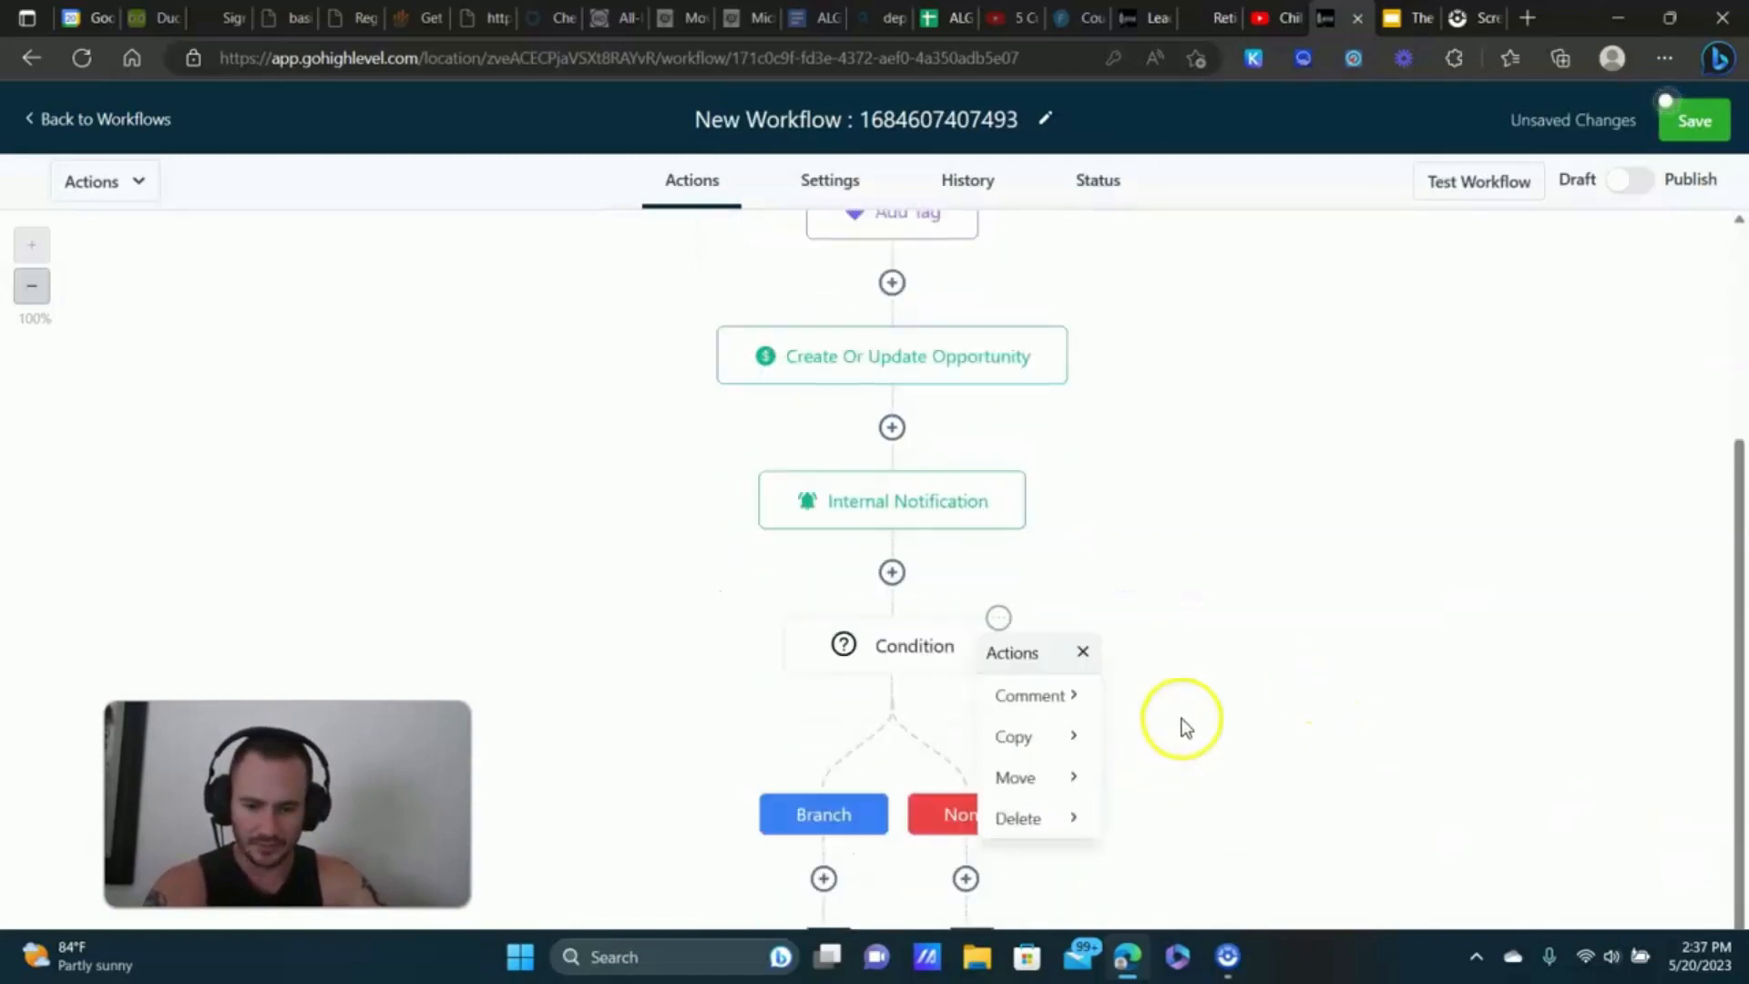
pyautogui.click(1024, 729)
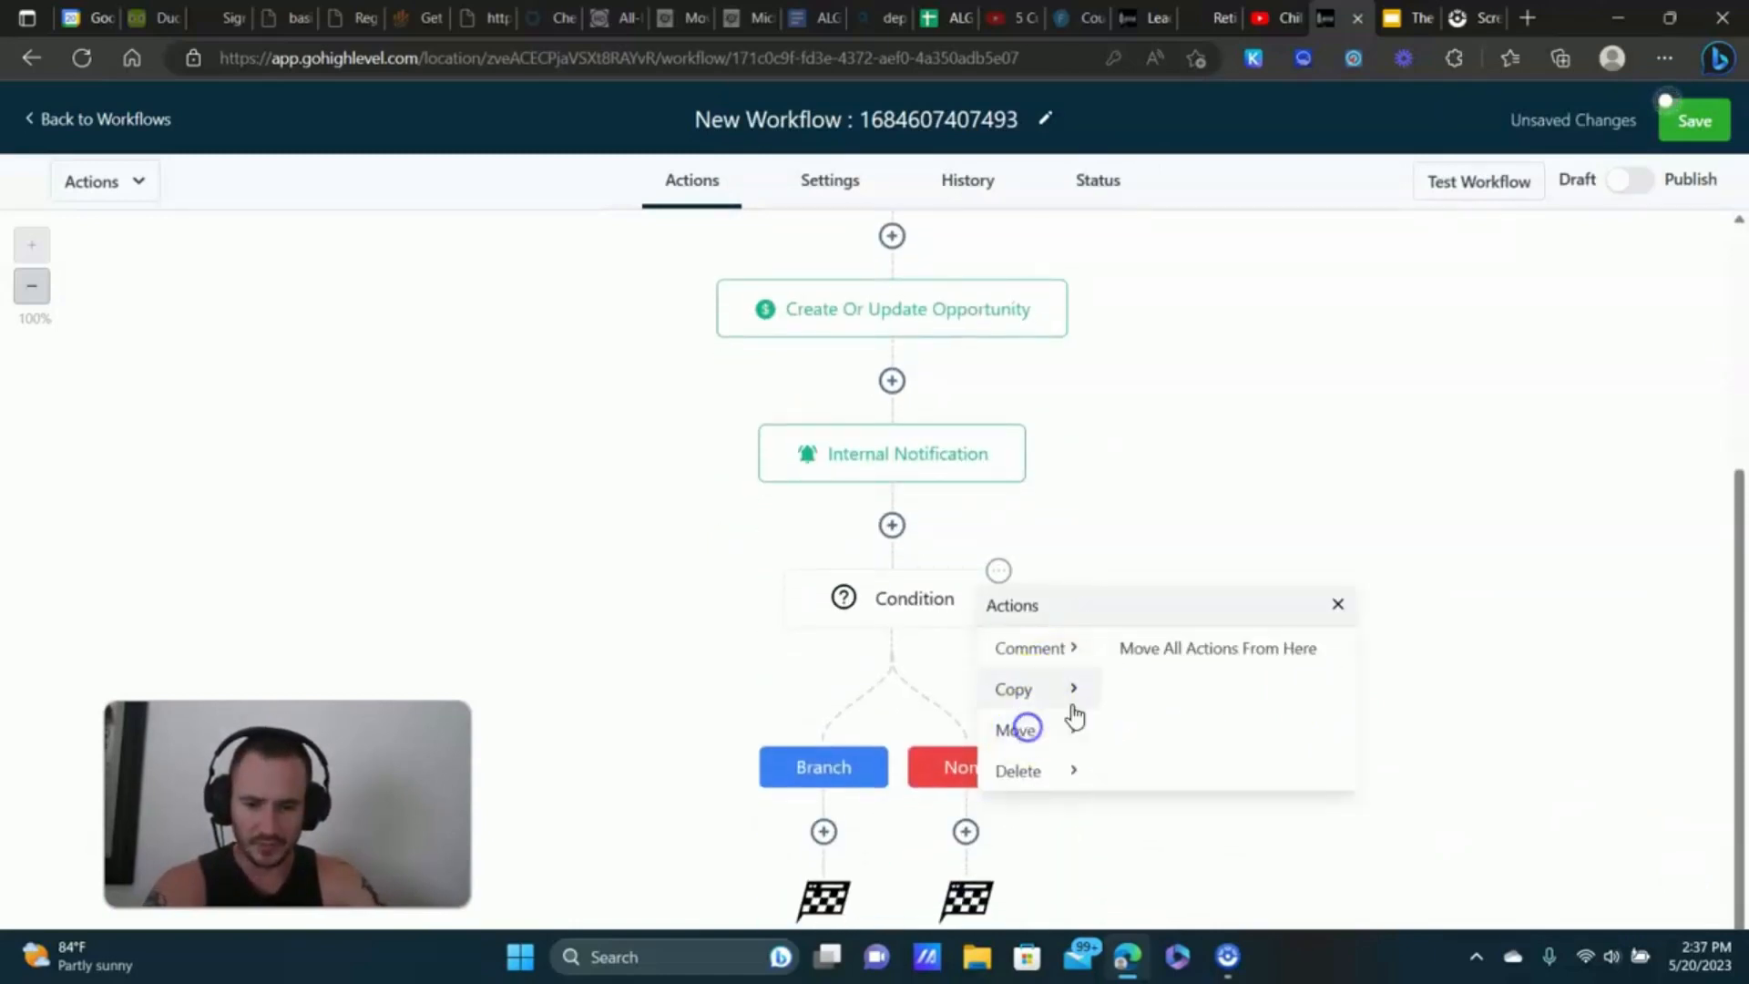
pyautogui.click(1151, 647)
pyautogui.scroll(3, 1202, 546)
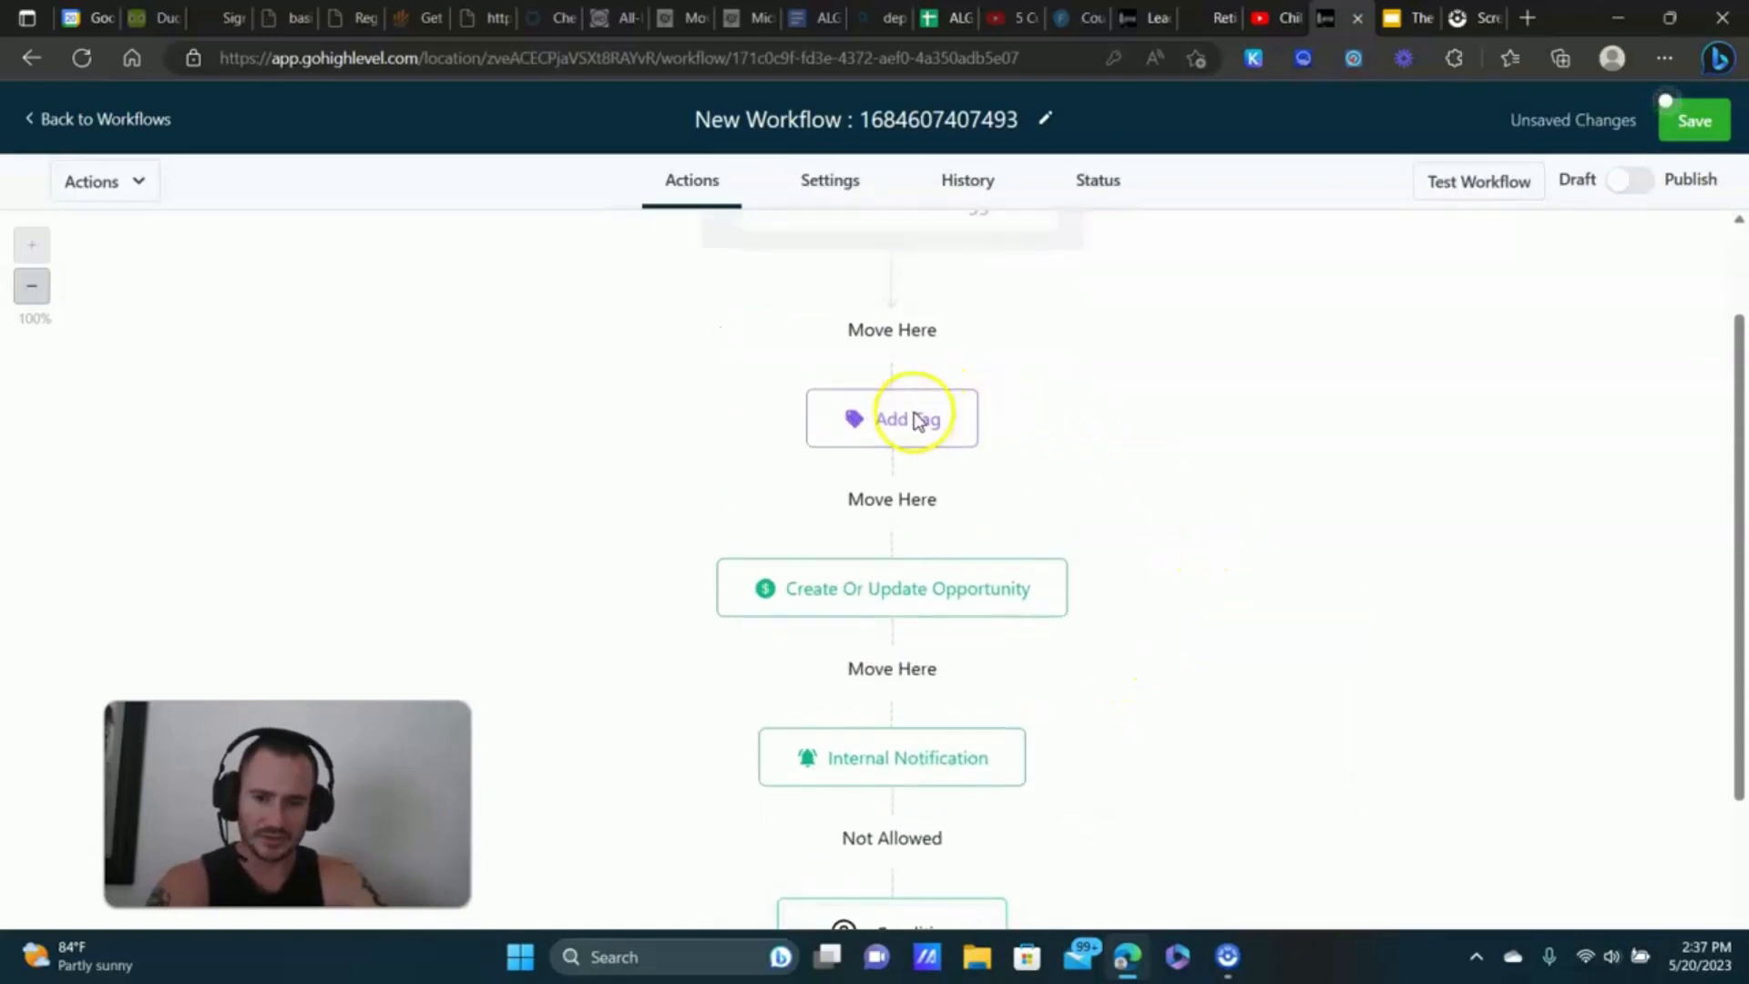
pyautogui.click(890, 670)
pyautogui.scroll(-3, 1219, 654)
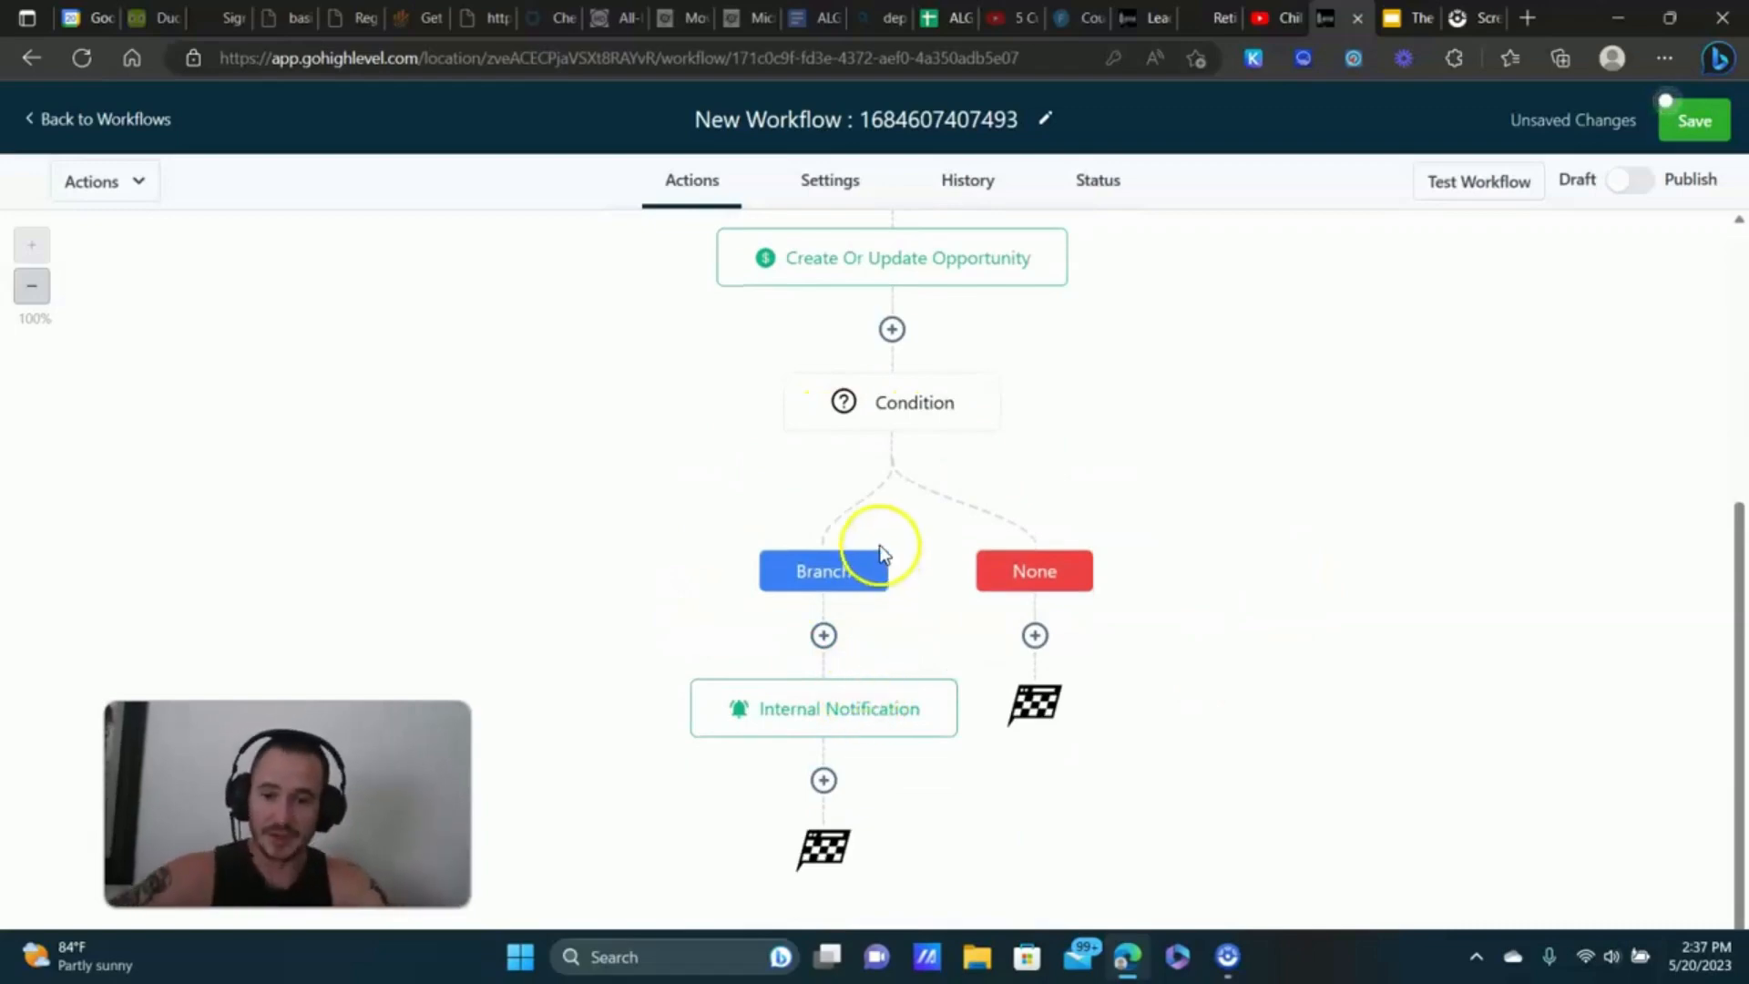
# - Change the operator of the Condition branch's Tags segment to Does not include
pyautogui.click(885, 414)
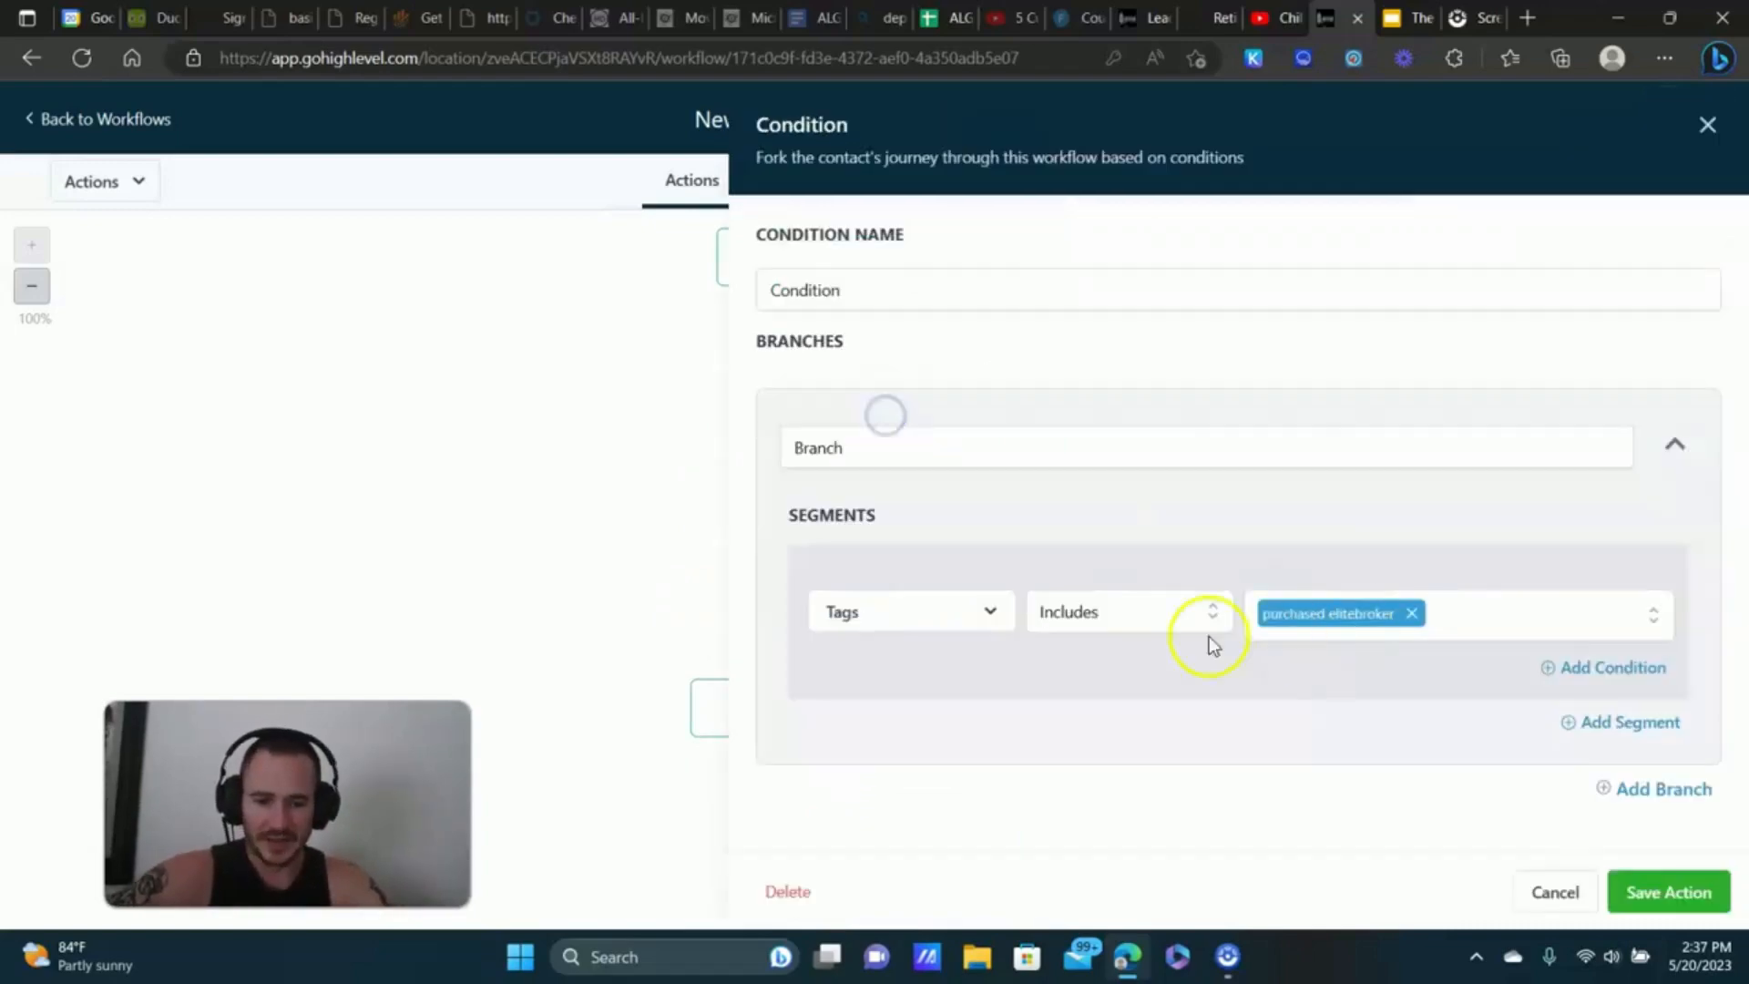
pyautogui.click(1553, 893)
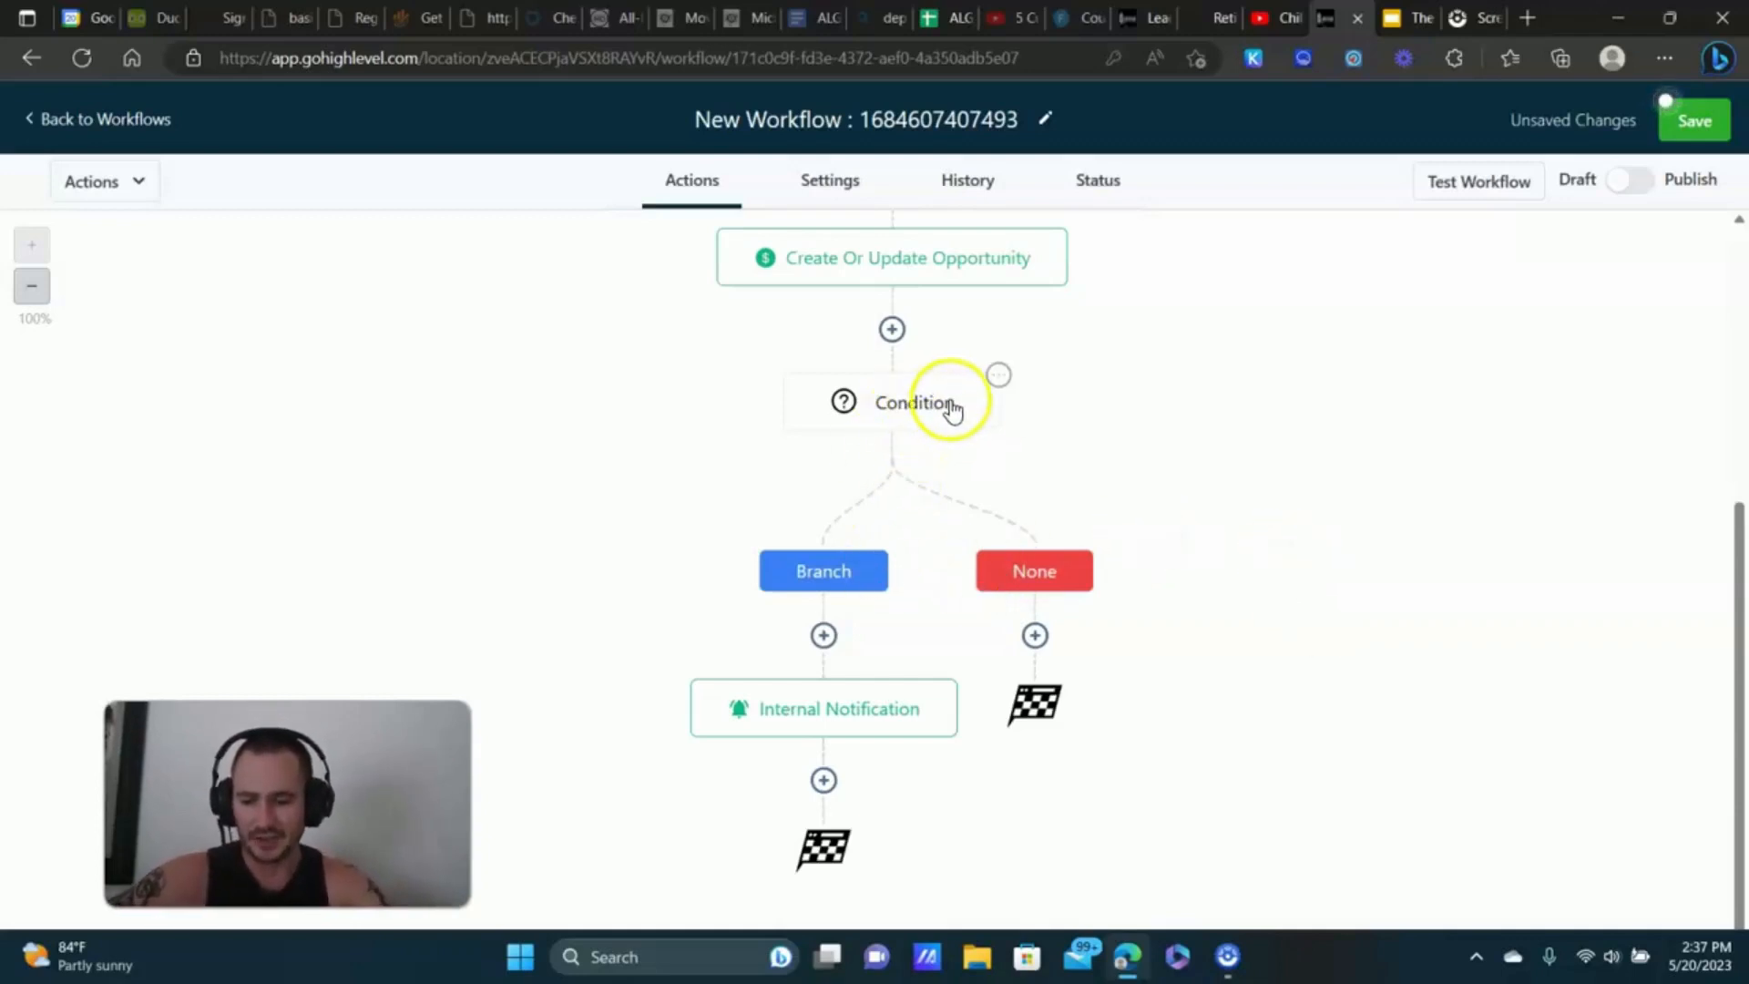
pyautogui.click(913, 405)
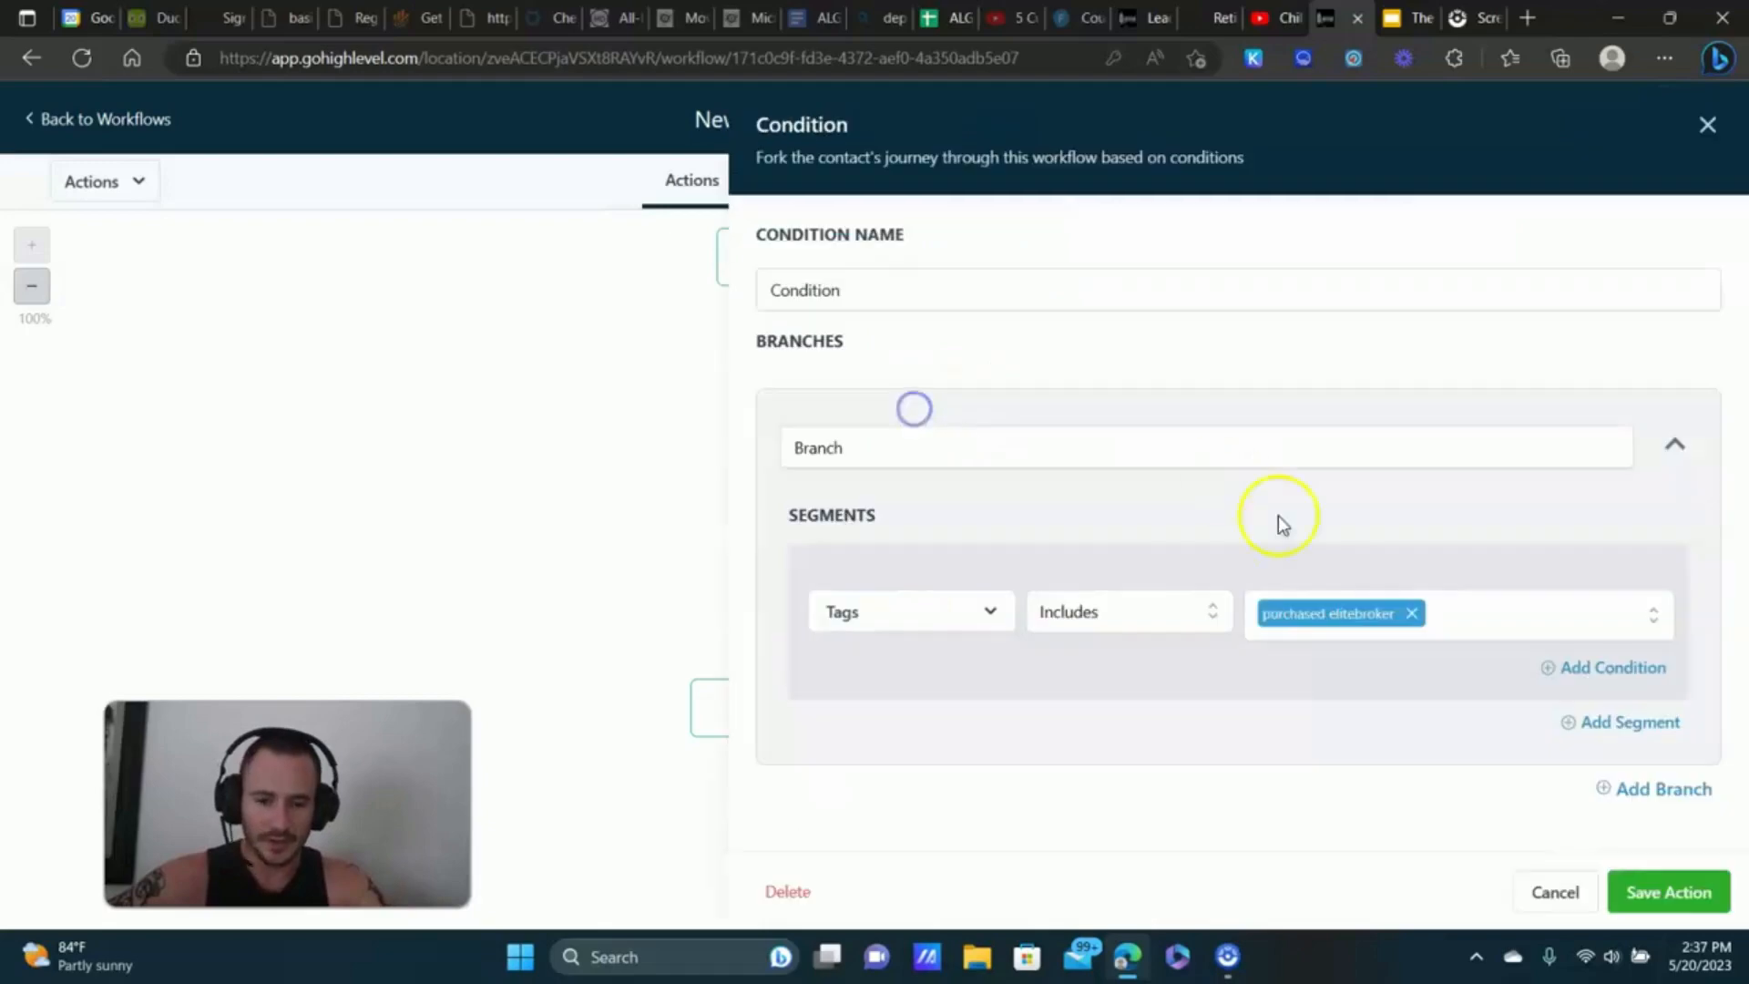
pyautogui.click(1134, 612)
pyautogui.click(1111, 700)
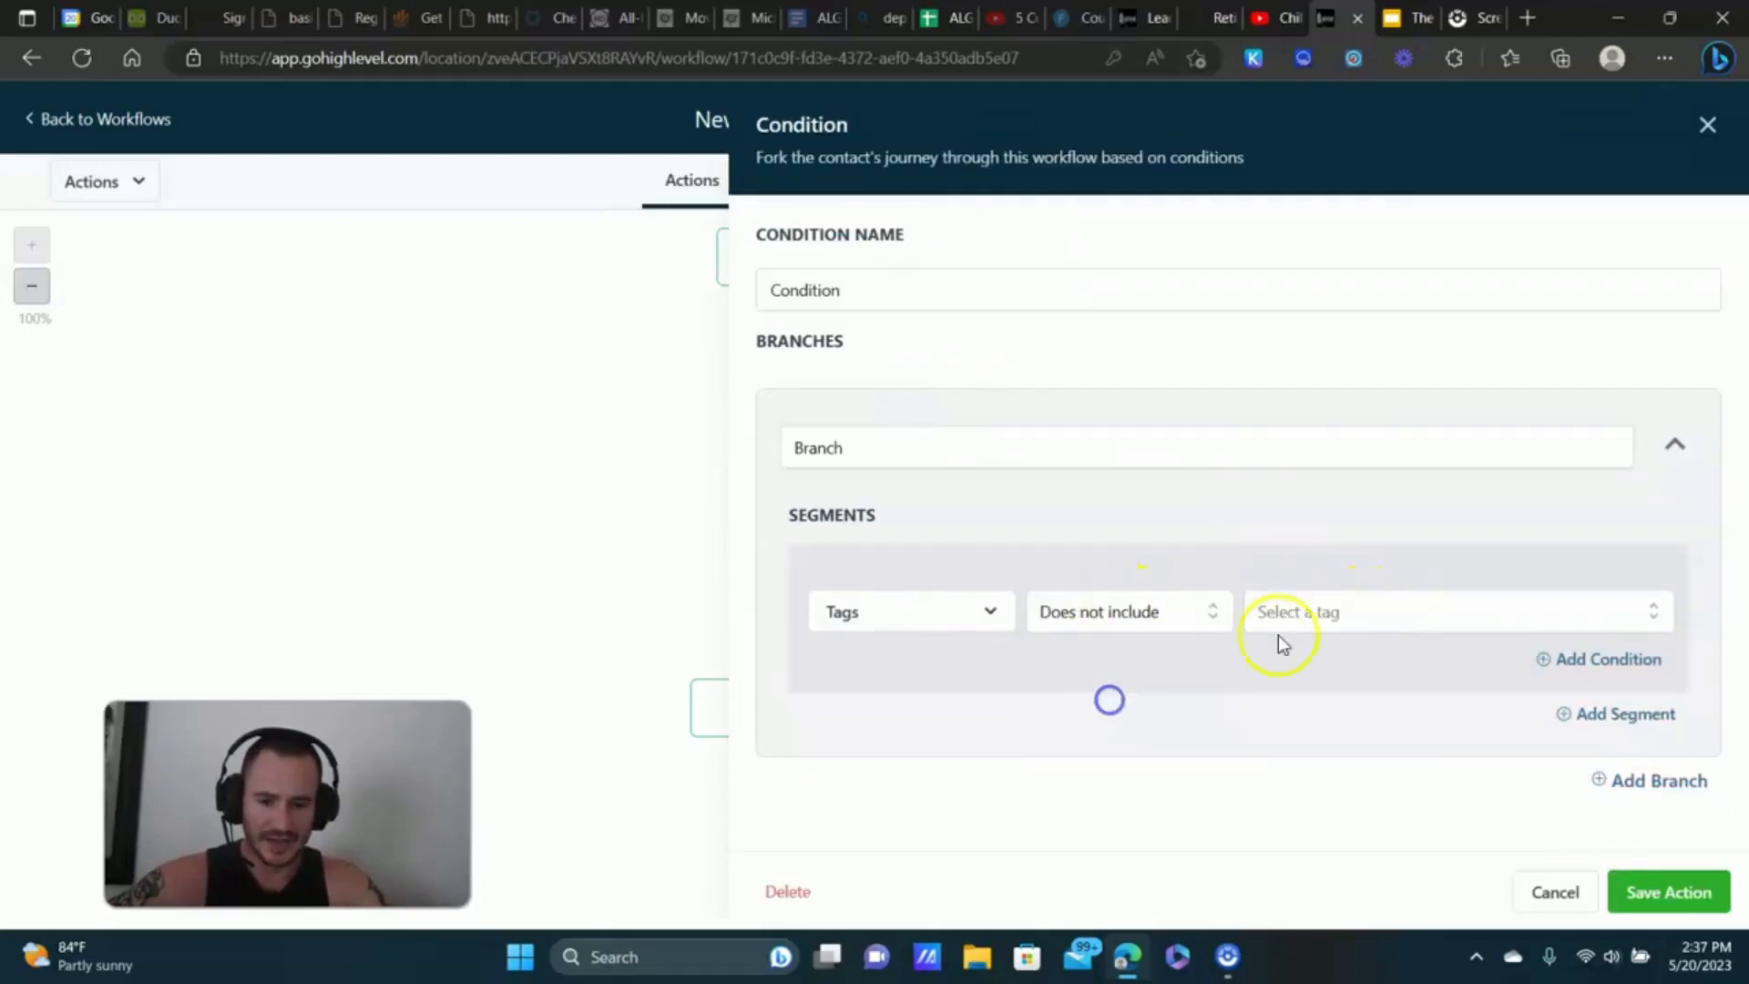
# - Choose the "purchased elitebroker" tag for the Does not include segment and save the condition action
pyautogui.click(1384, 617)
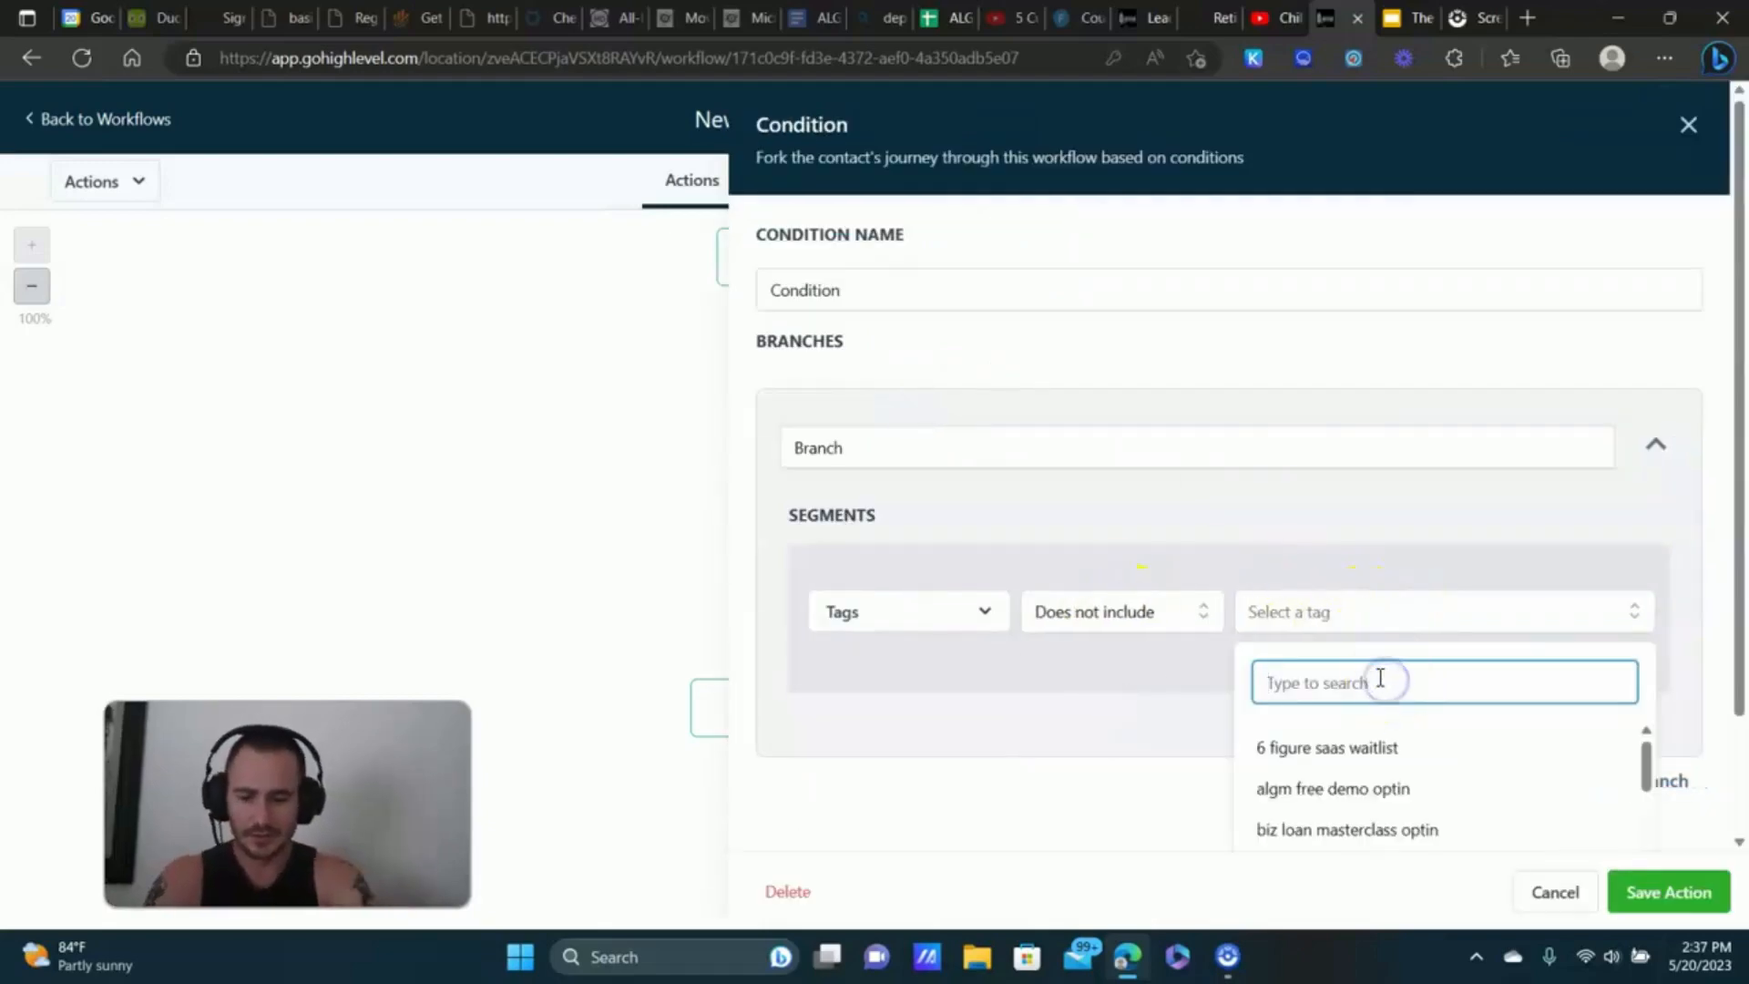
pyautogui.write('pur')
pyautogui.press('BackSpace')
pyautogui.write('elitebroker')
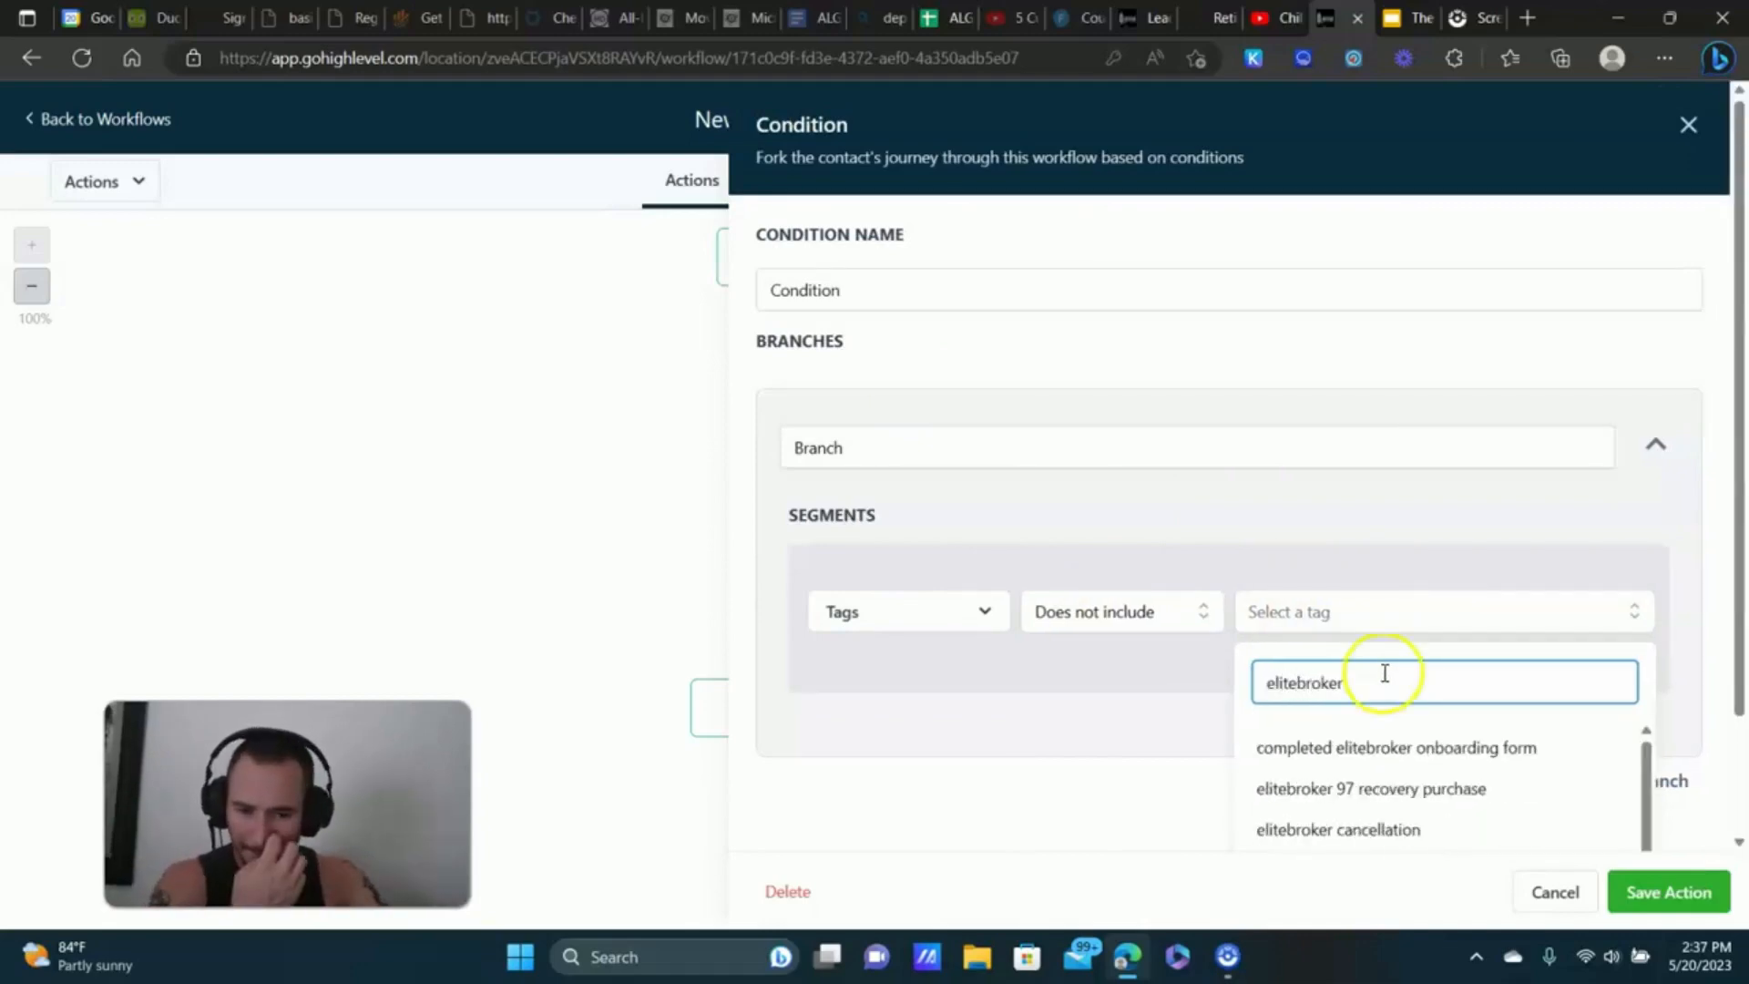
pyautogui.scroll(-5, 1382, 671)
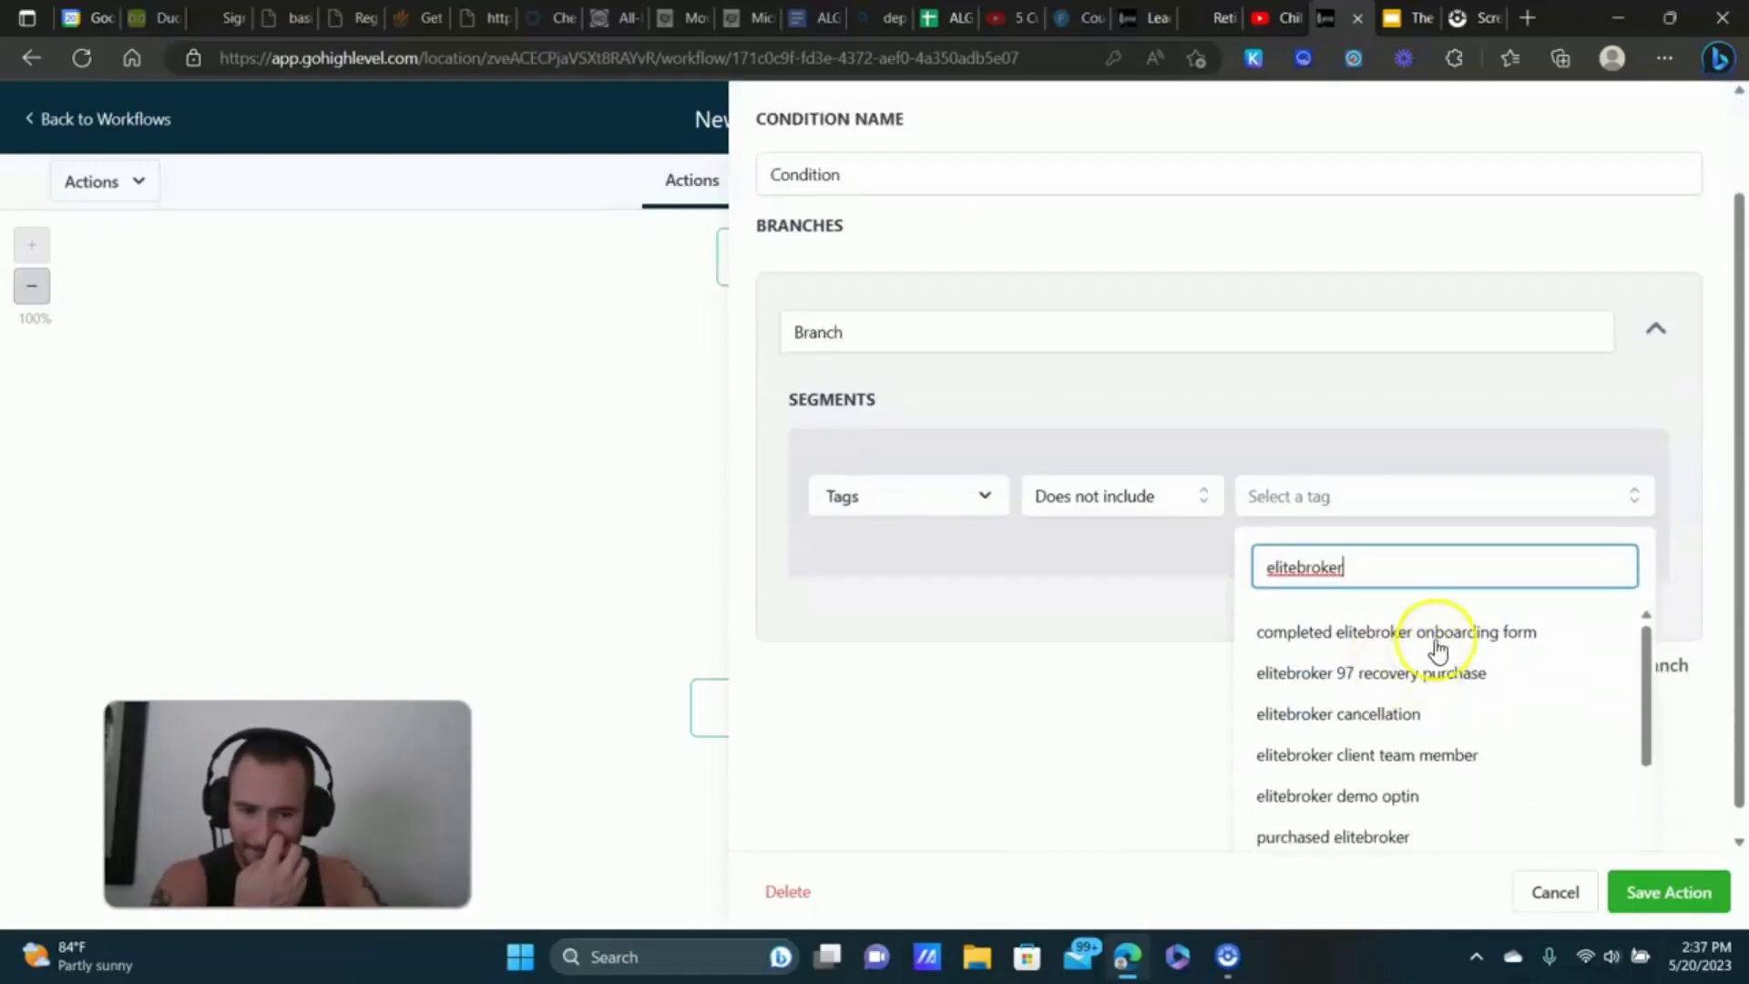
pyautogui.click(1403, 652)
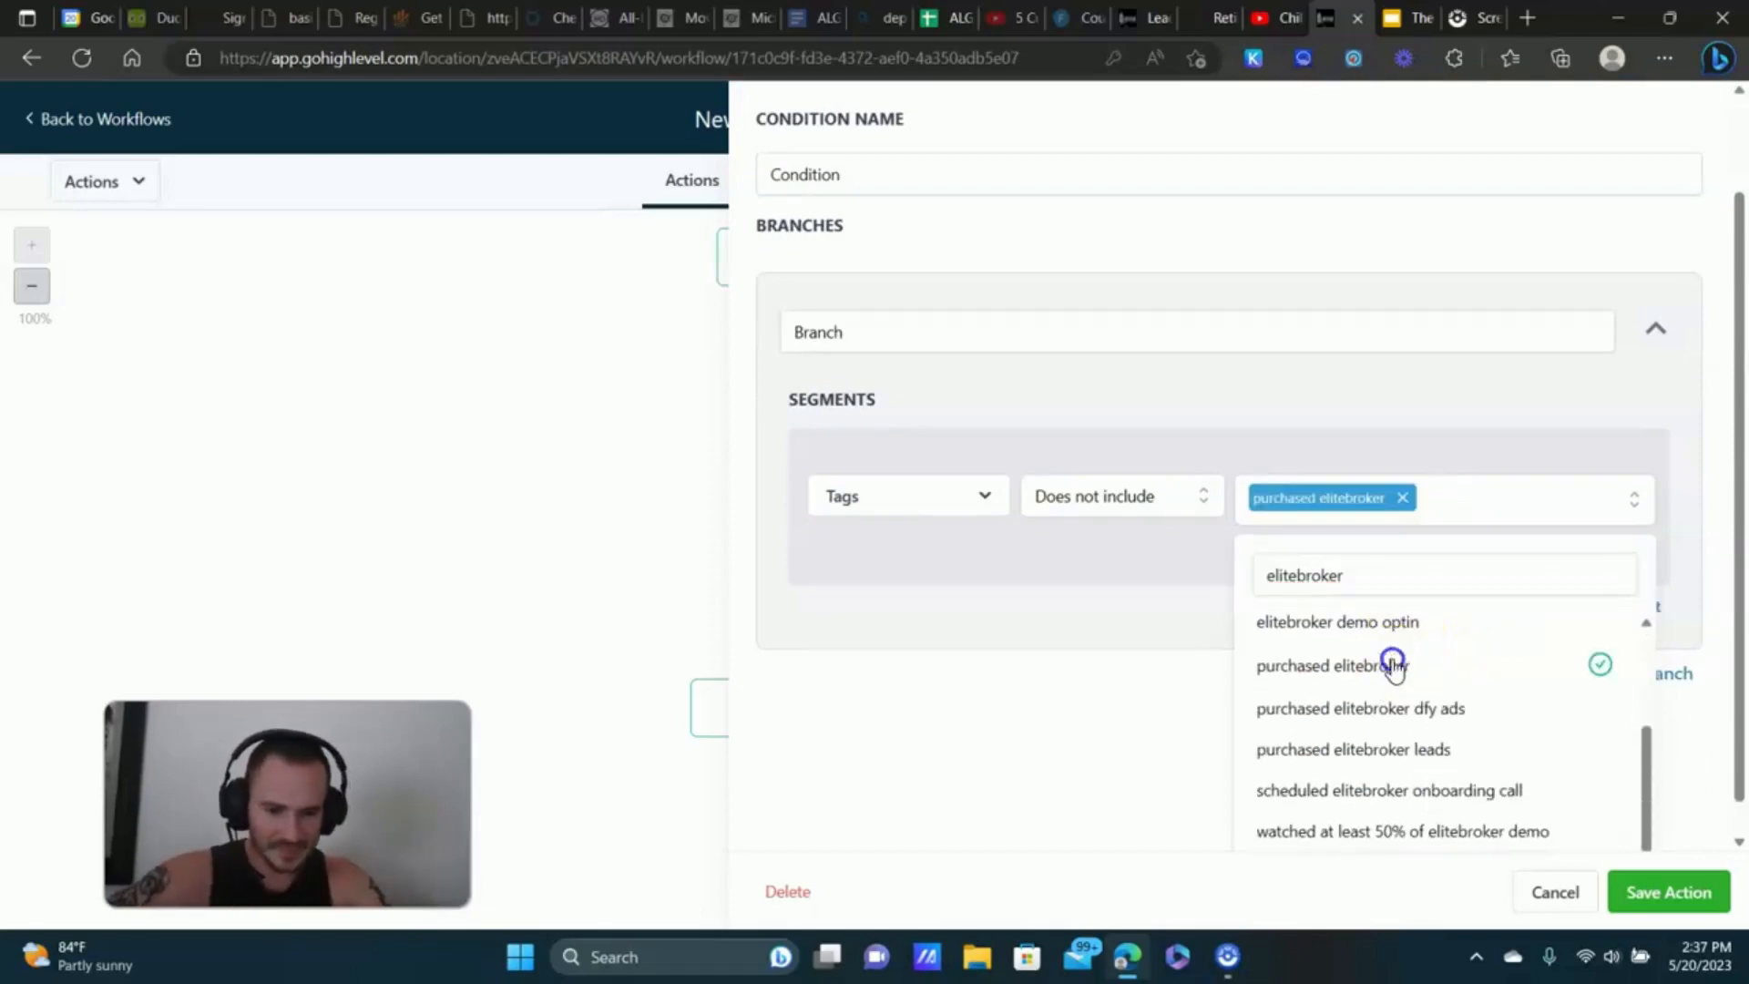
pyautogui.click(1669, 892)
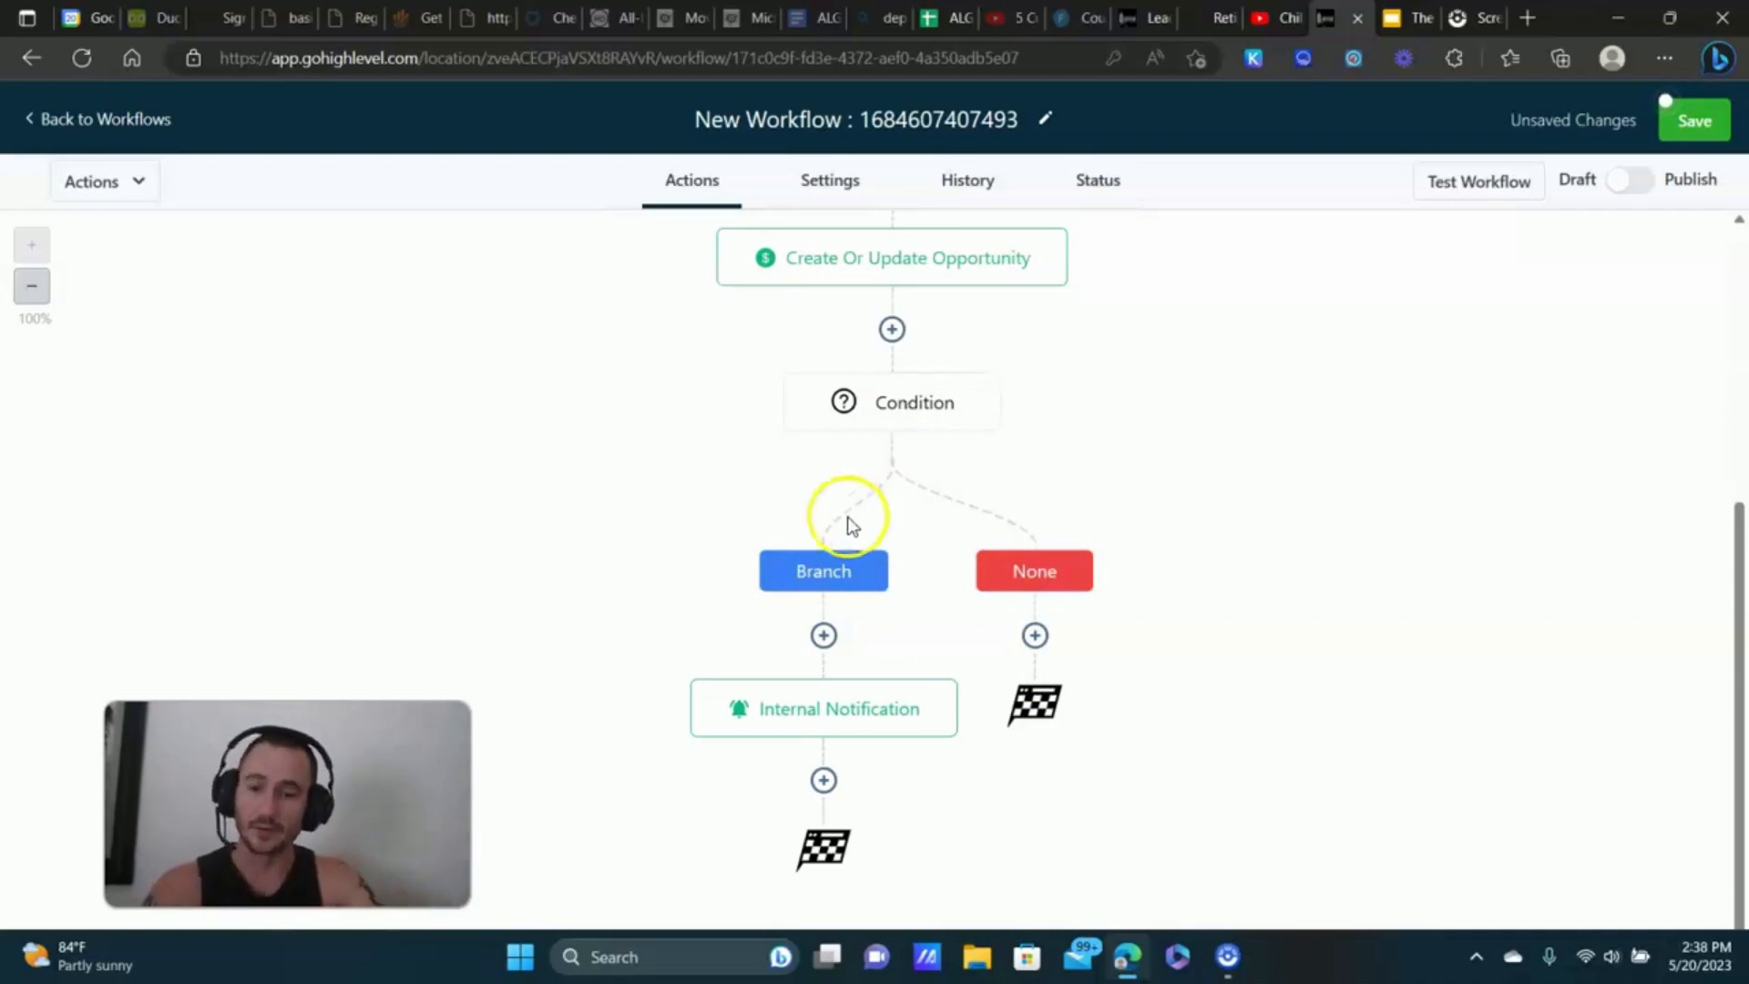
# - Add a Send SMS action to the branch directly after the Internal Notification
pyautogui.click(825, 780)
pyautogui.scroll(-3, 1348, 428)
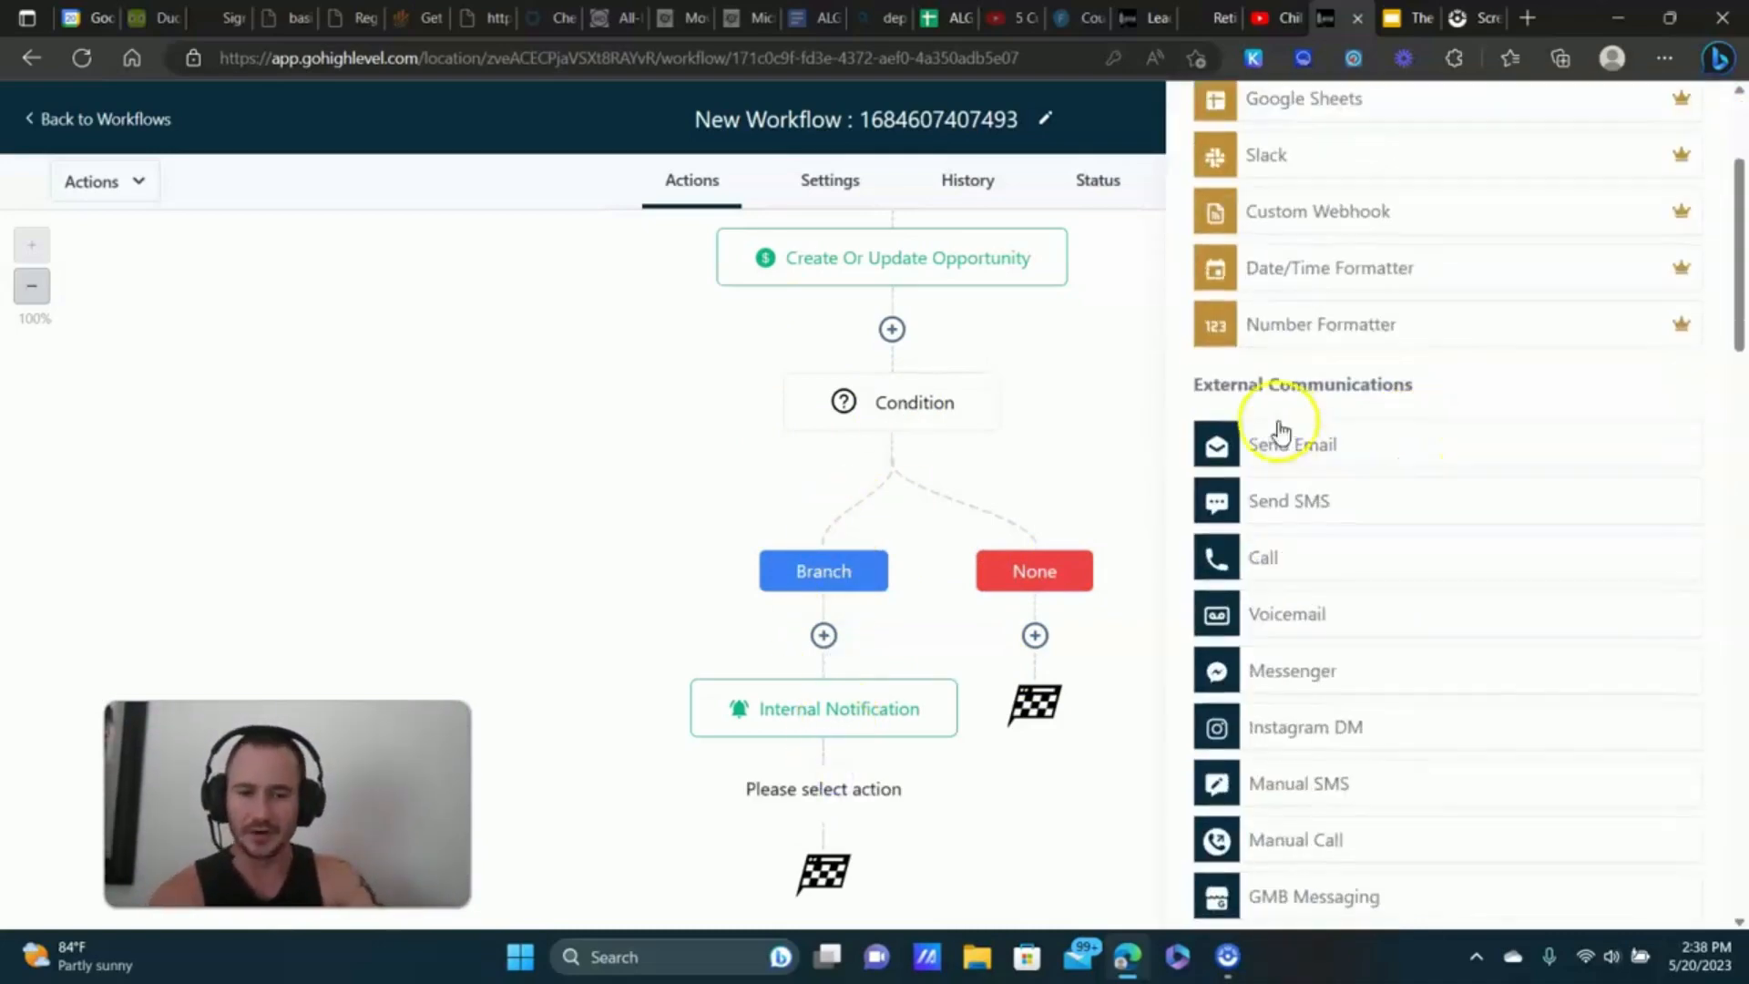
pyautogui.click(1339, 503)
# - Write the SMS message "Hey {{contact.first_name}}. Thanks for checking out my free demo of EliteBroker. Any questions I can answer?"
pyautogui.click(1398, 592)
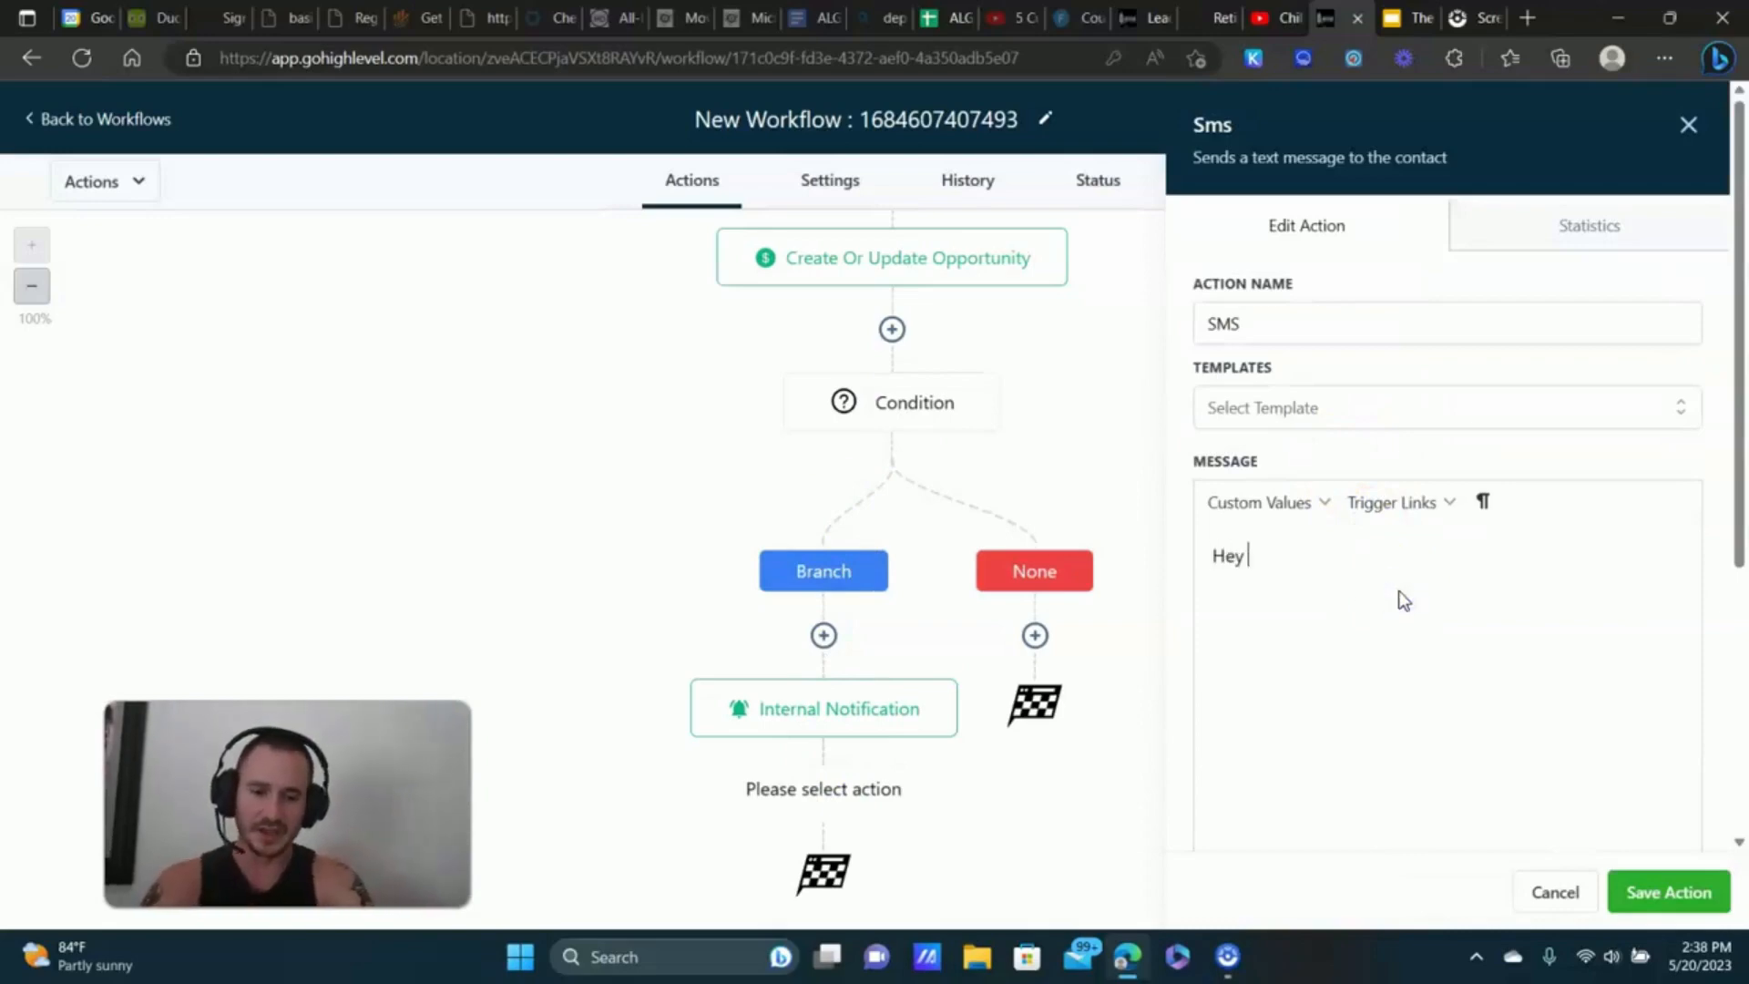
pyautogui.click(1323, 503)
pyautogui.moveTo(1315, 548)
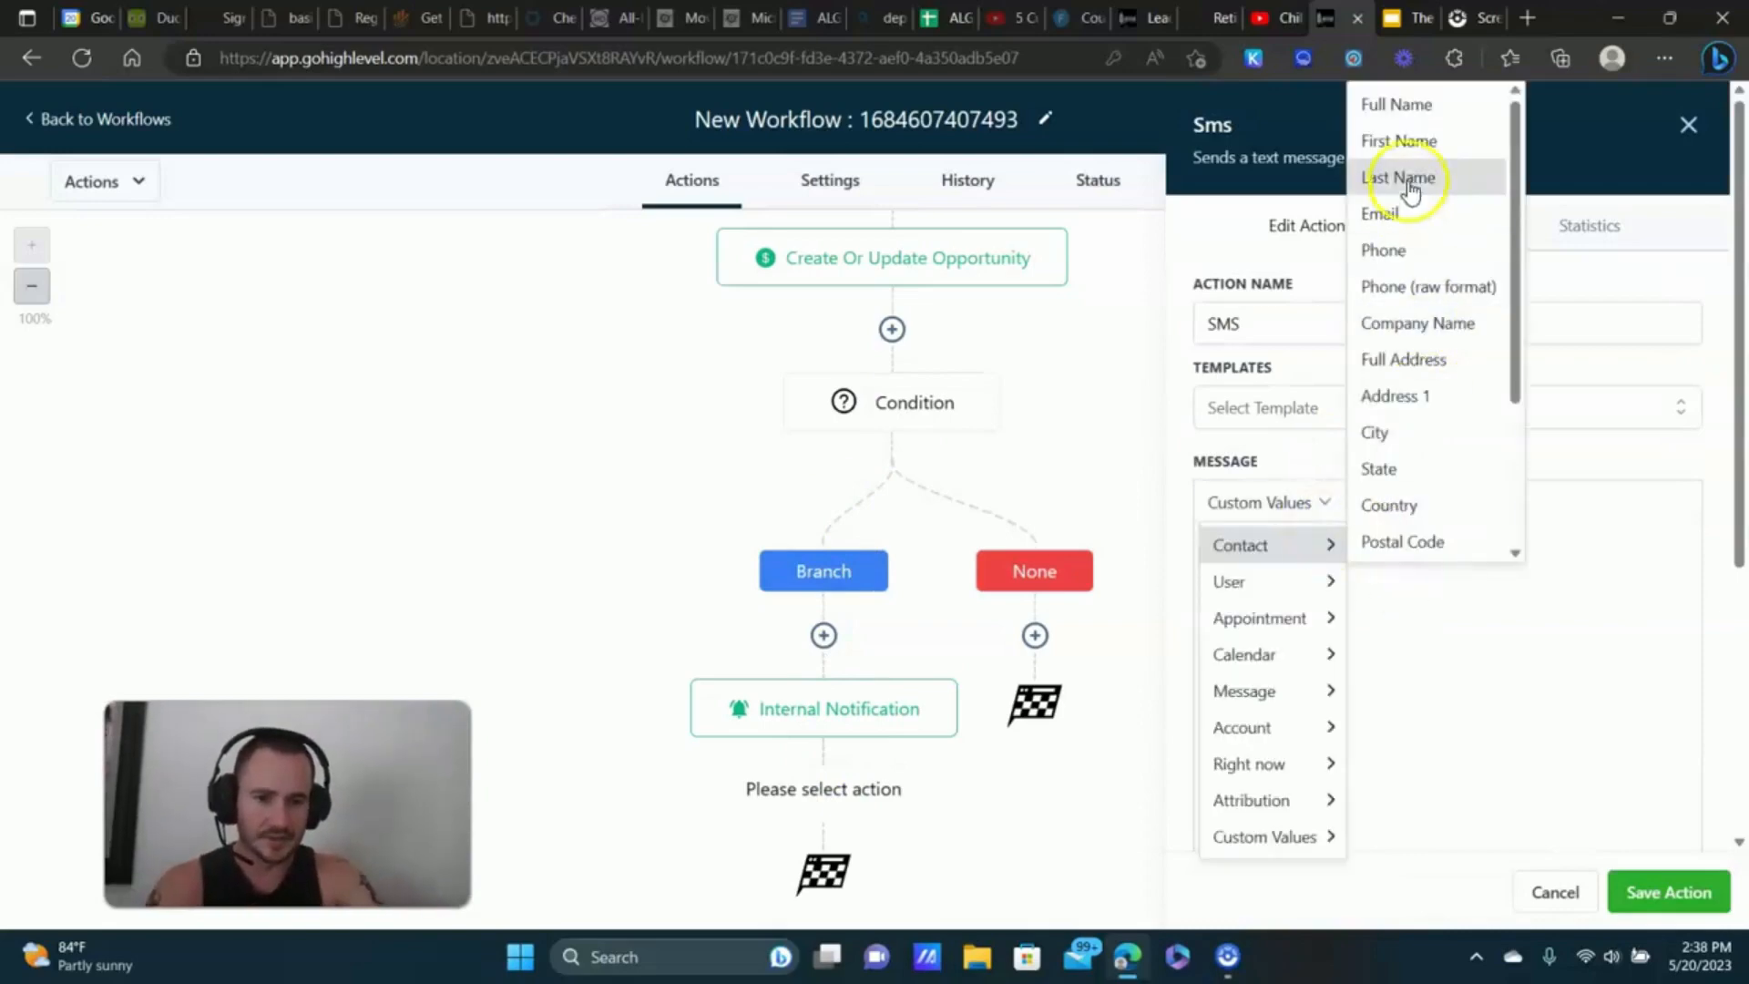
pyautogui.click(1403, 143)
pyautogui.write('. Thank')
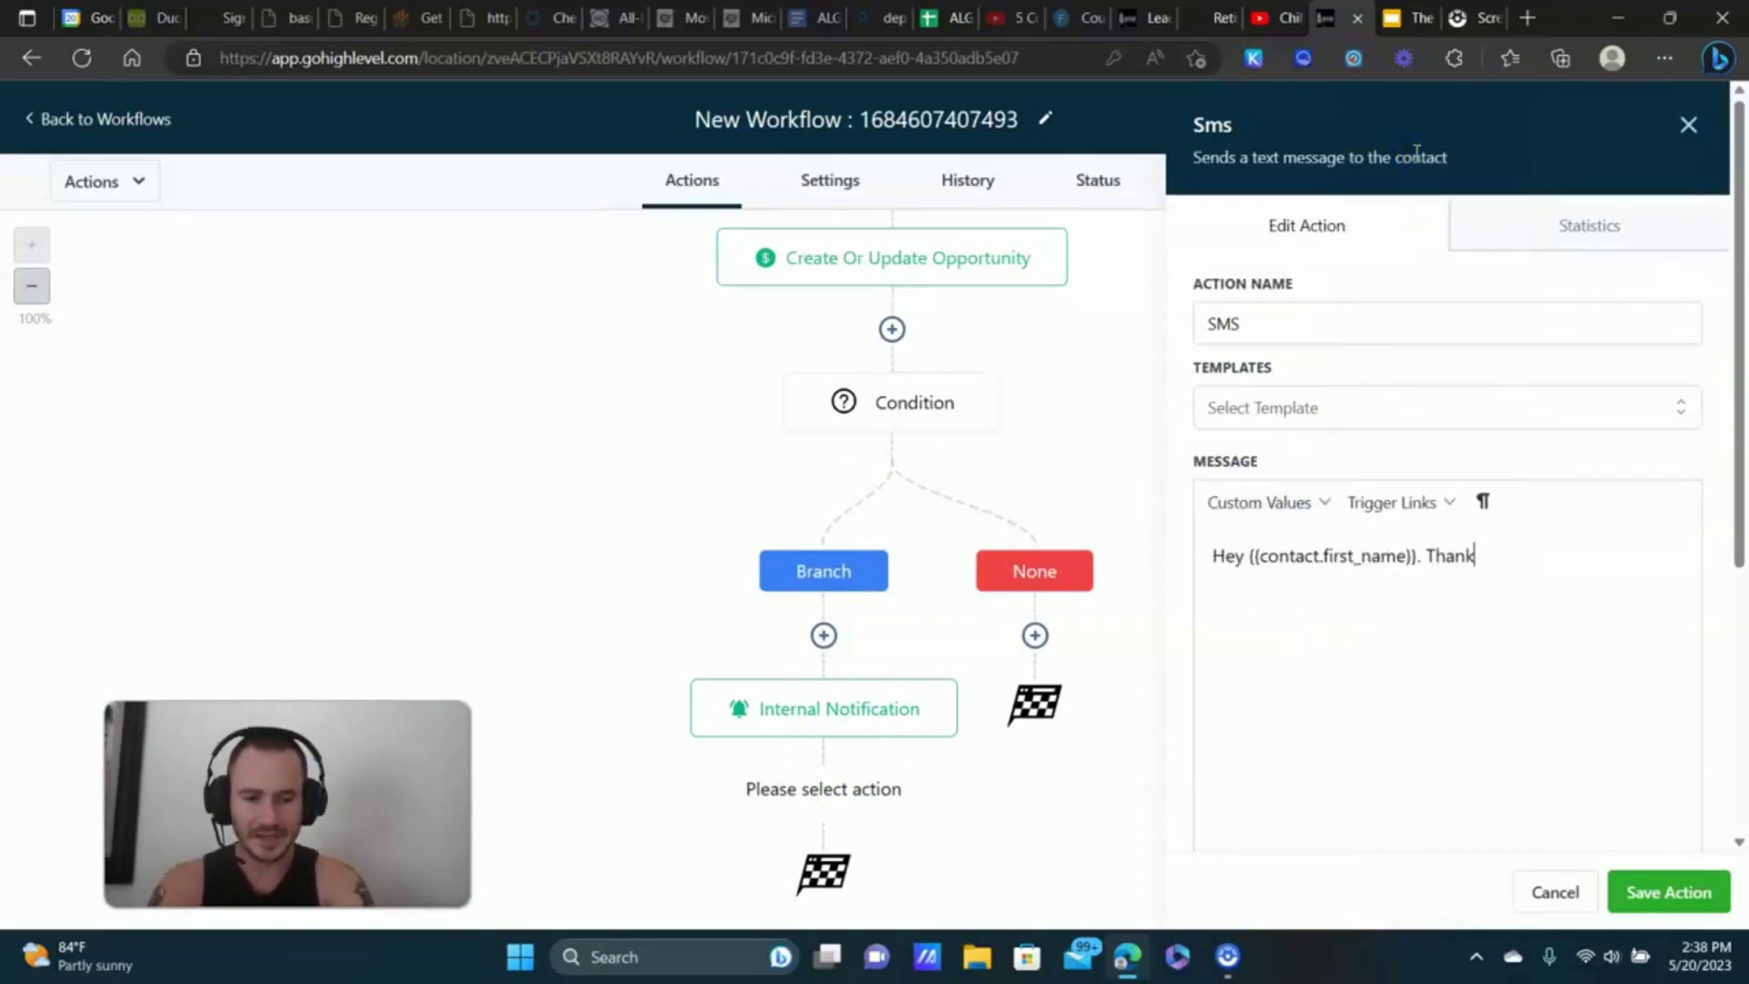
pyautogui.write('s for checking out my free demo of EliteBroker. Any questions I can answer?')
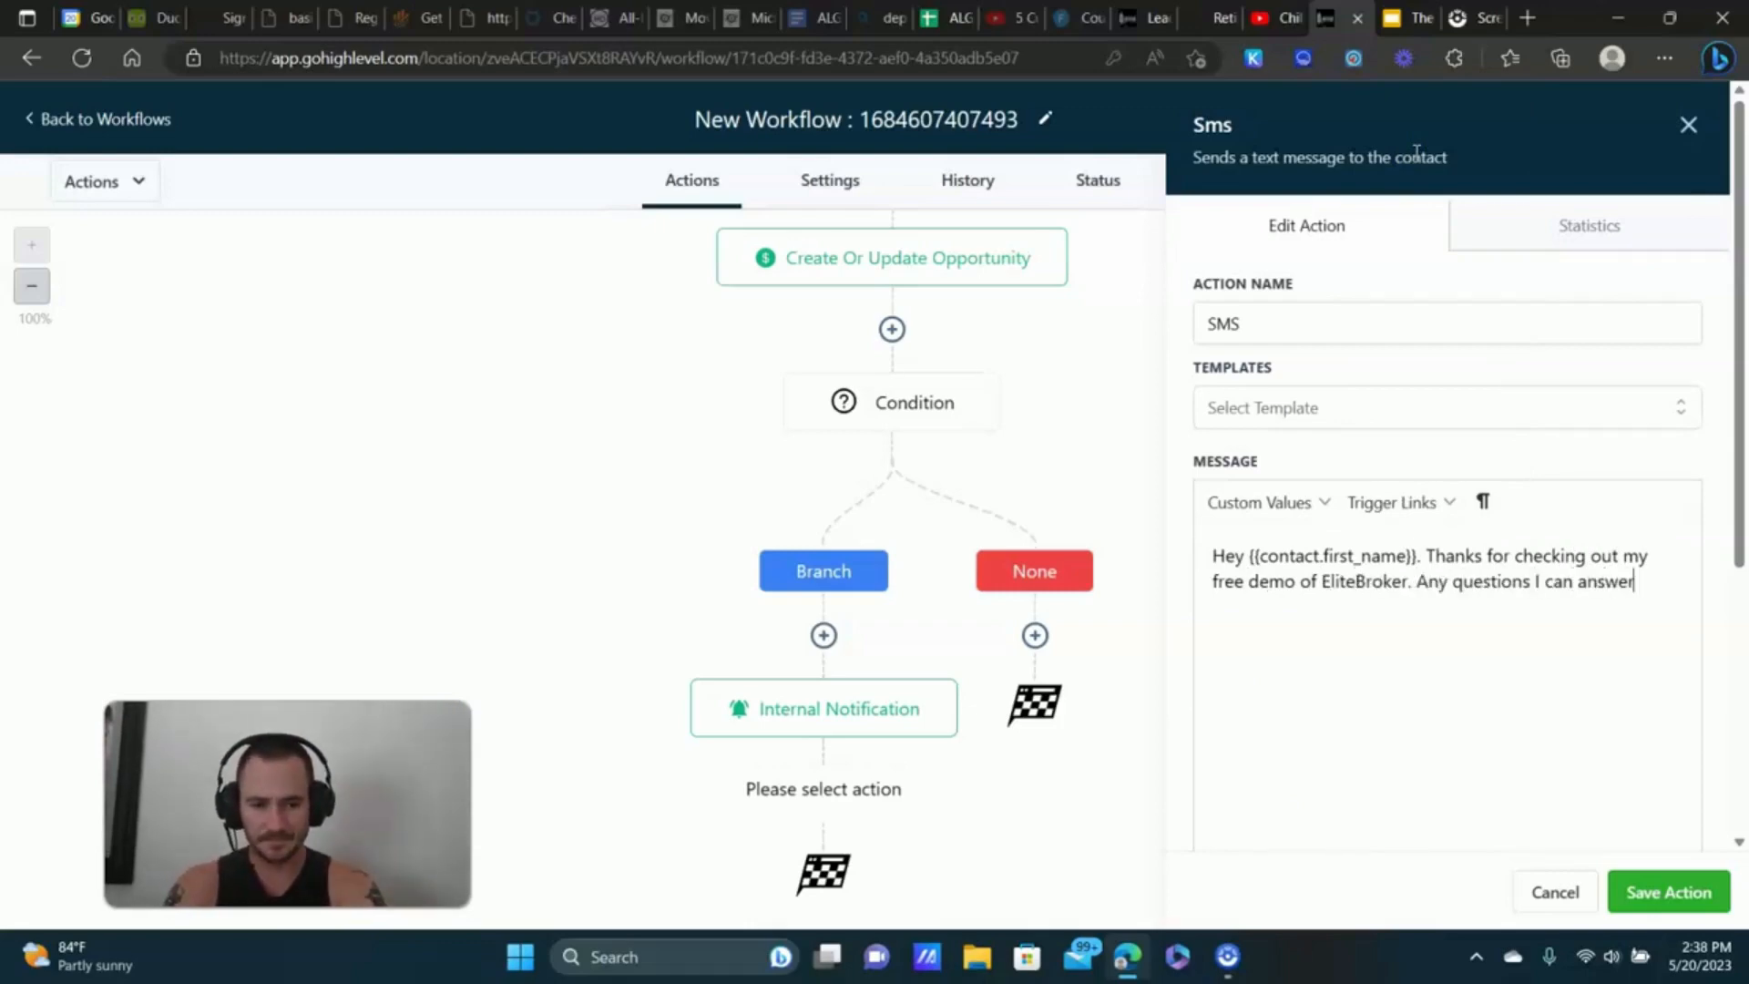
# - Sign the SMS on a separate line with the EliteBroker From Name custom value and save the action
pyautogui.click(1312, 501)
pyautogui.moveTo(1282, 629)
pyautogui.moveTo(1321, 838)
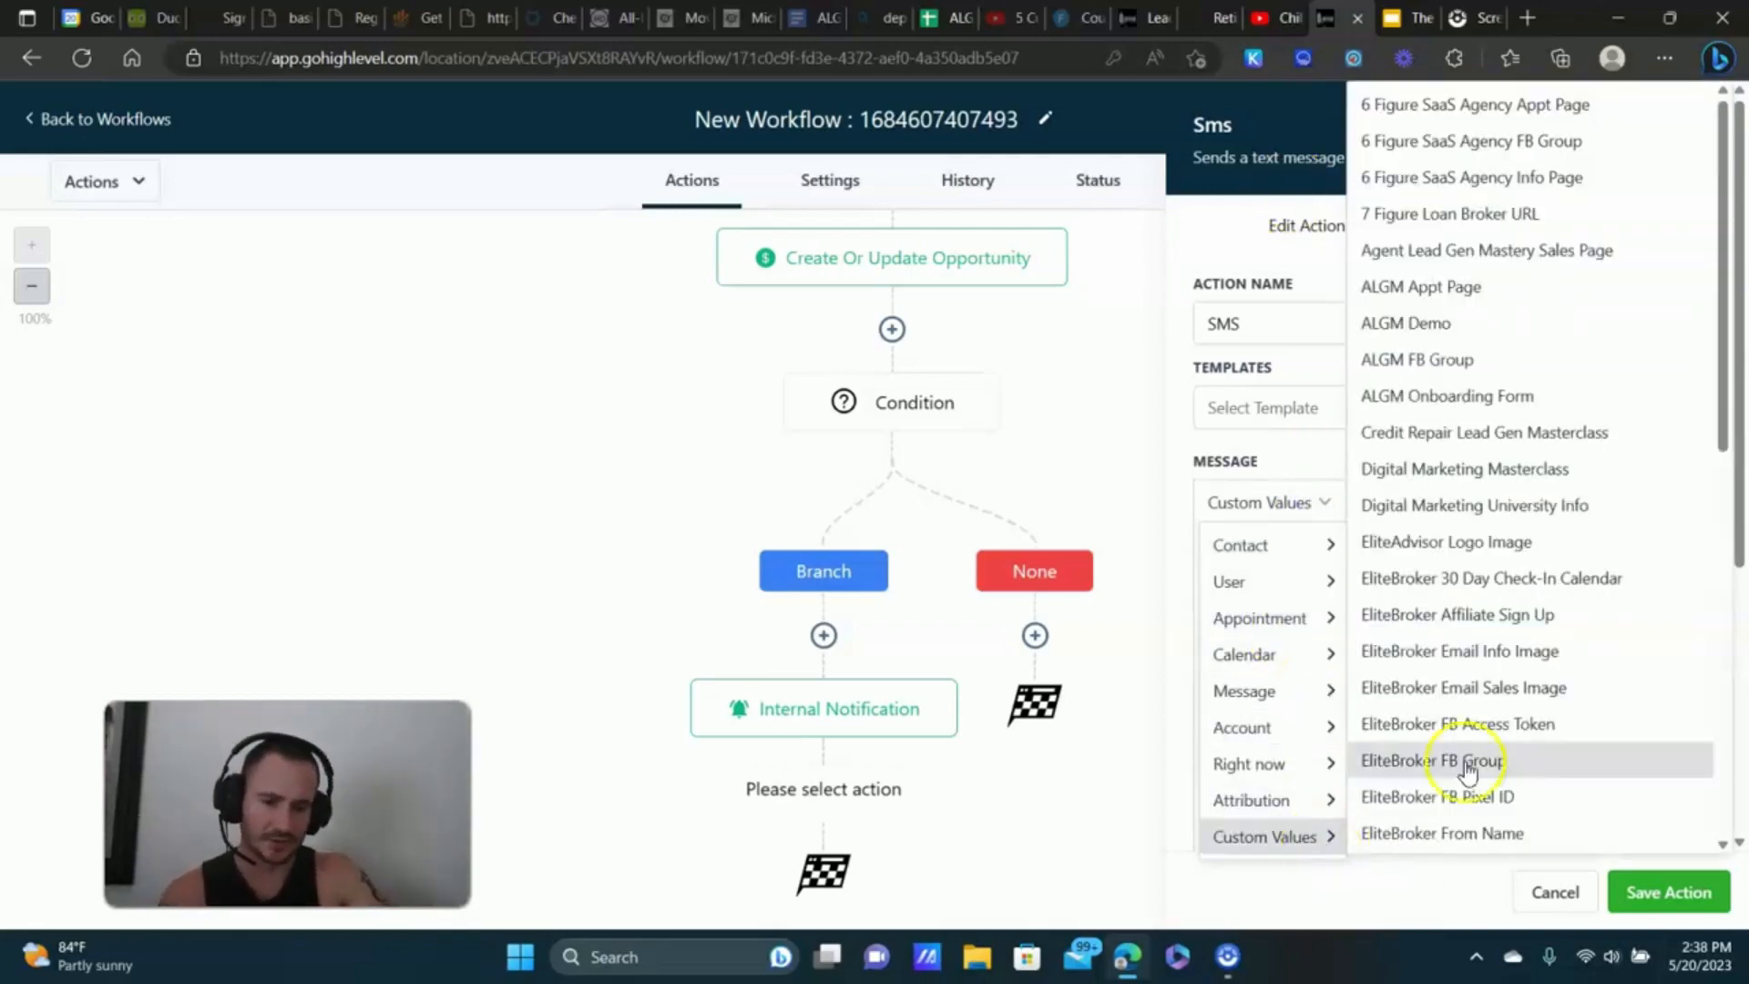
pyautogui.scroll(-5, 1512, 510)
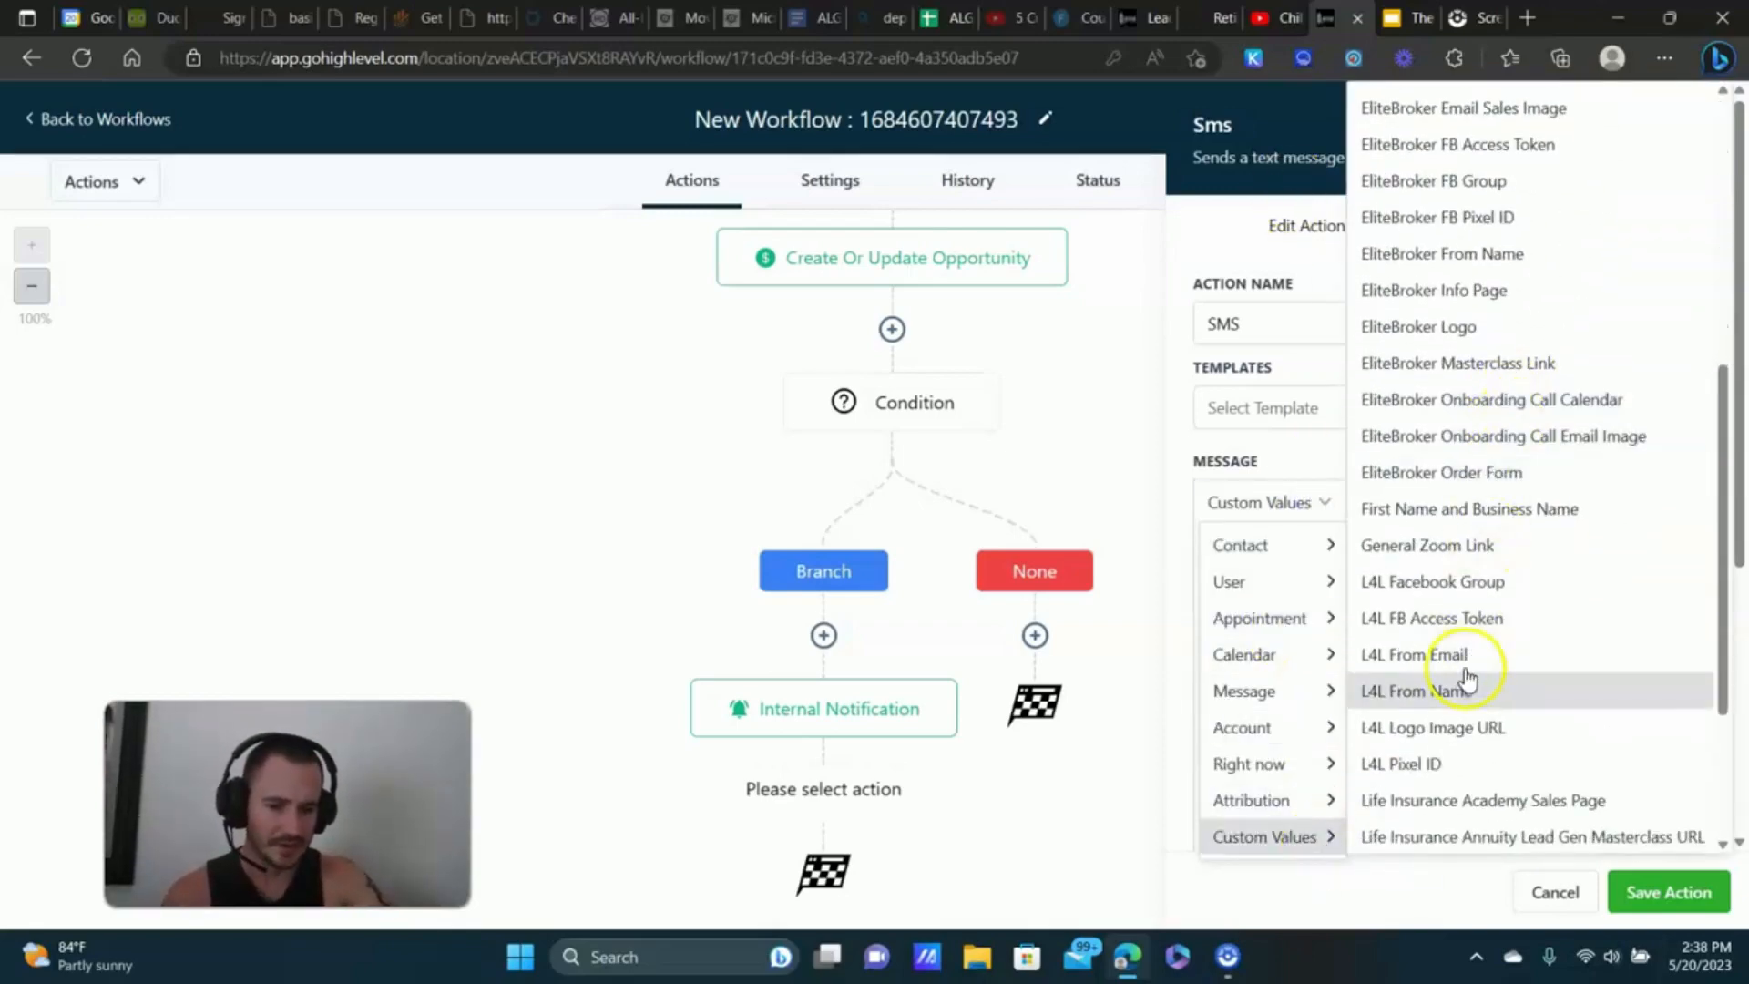
pyautogui.click(1457, 255)
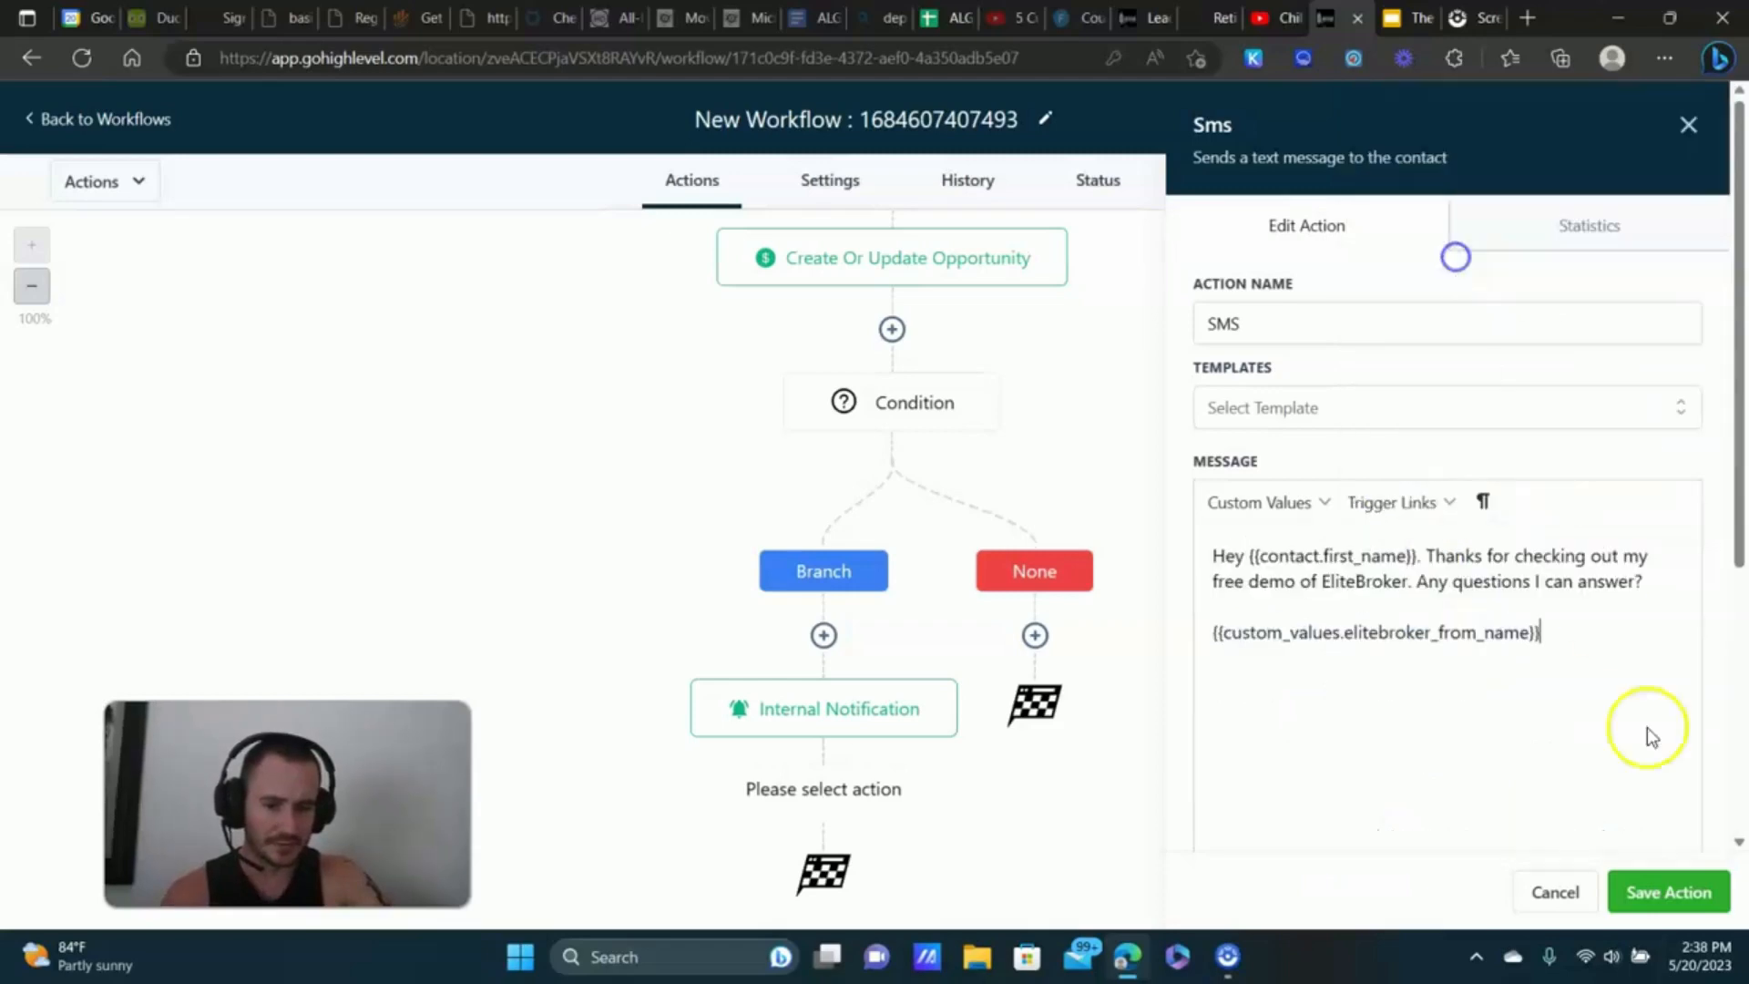
pyautogui.click(1676, 890)
# - Add a Wait action to the branch directly after the SMS
pyautogui.scroll(-2, 793, 764)
pyautogui.click(823, 780)
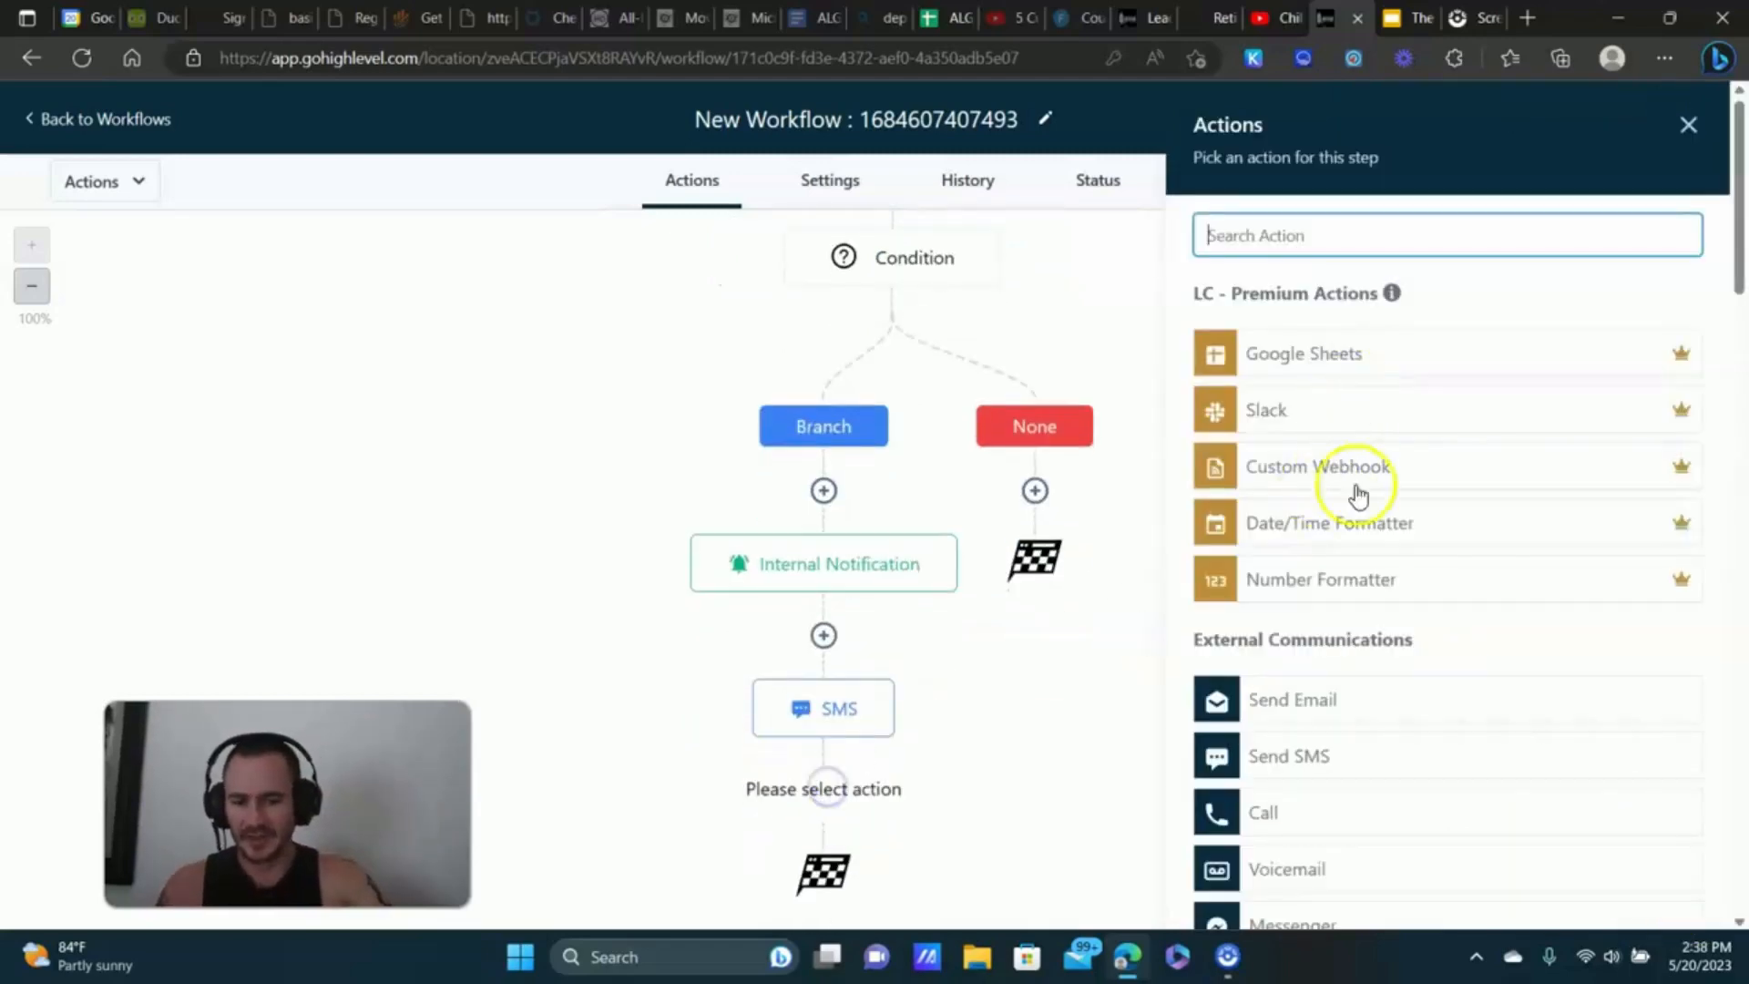
pyautogui.click(1688, 125)
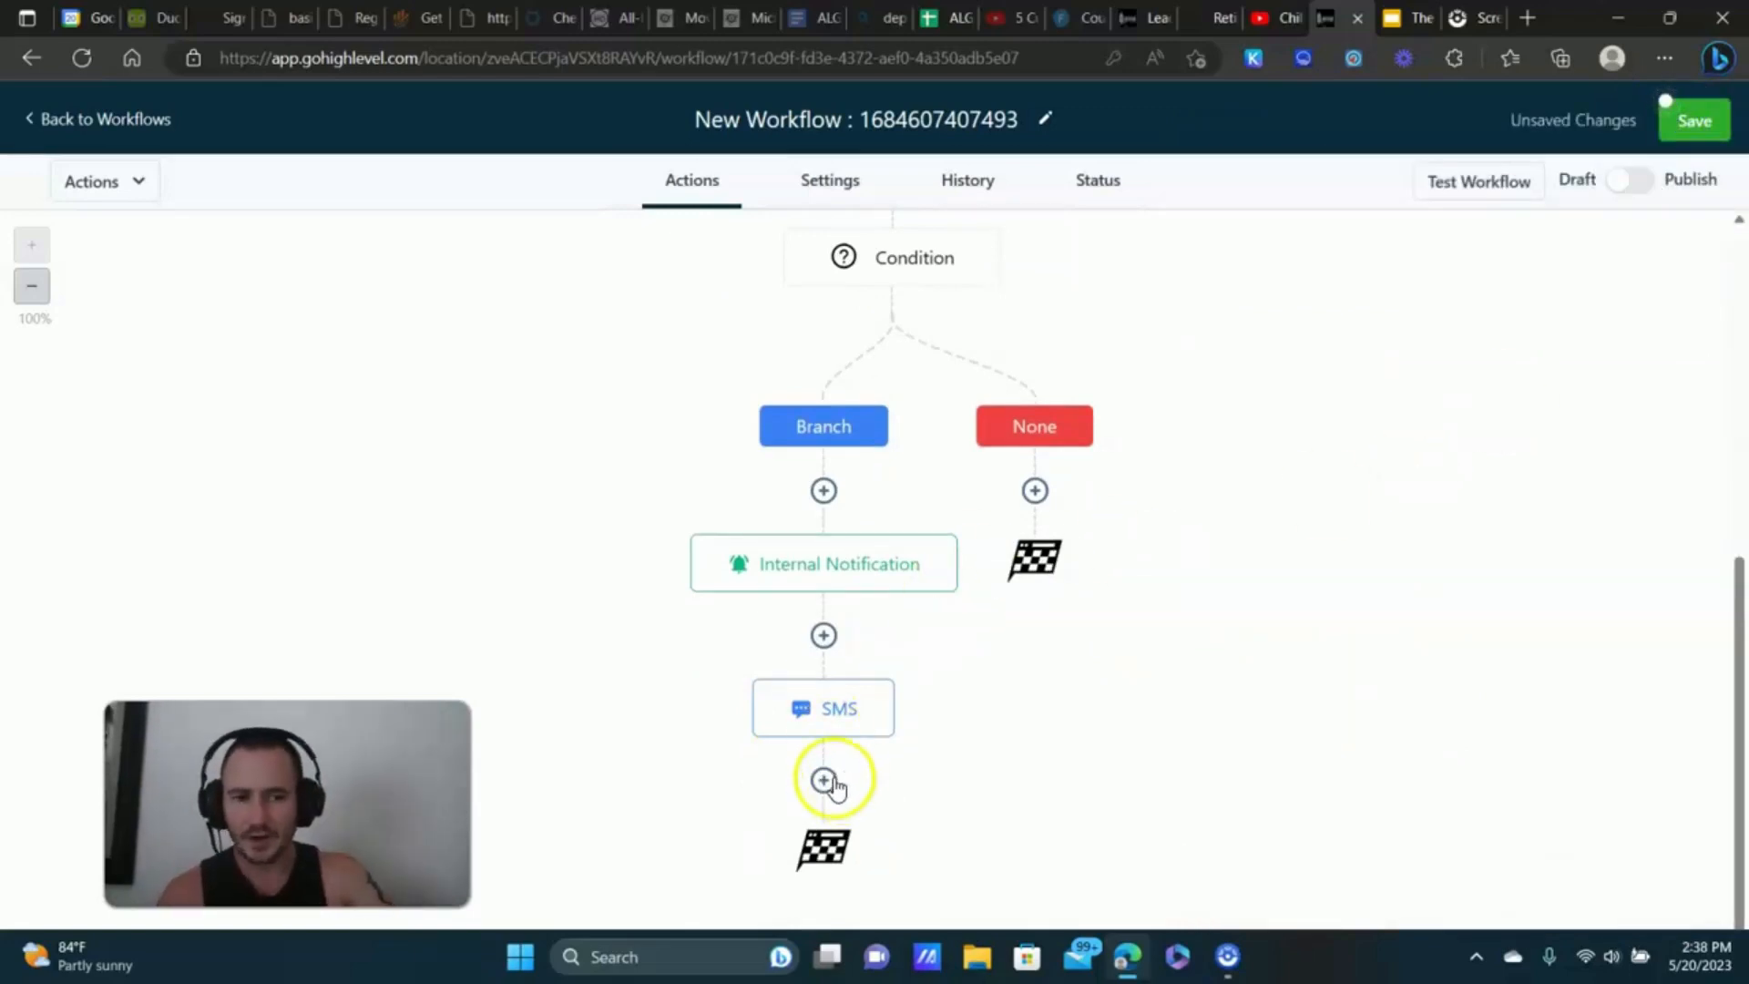
pyautogui.click(823, 776)
pyautogui.scroll(-10, 1421, 433)
pyautogui.scroll(-1, 1437, 464)
pyautogui.click(1331, 668)
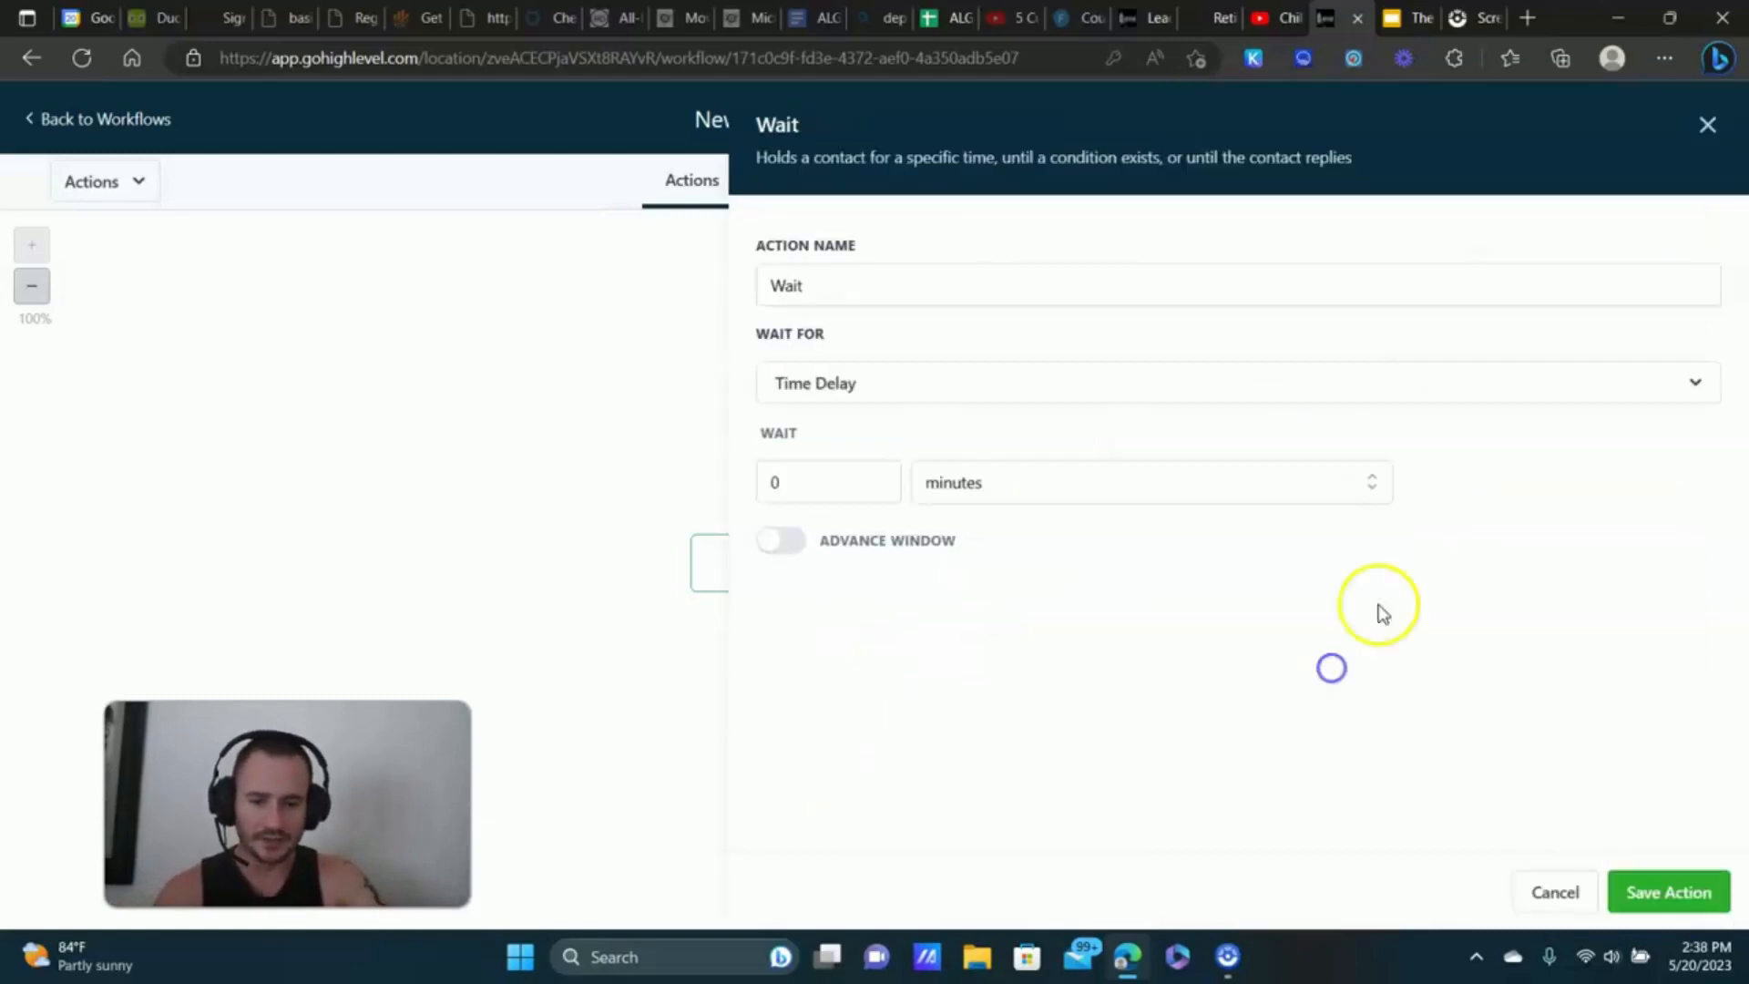
# - Set the Wait action's time delay to 30 minutes and save it
pyautogui.click(967, 492)
pyautogui.click(855, 492)
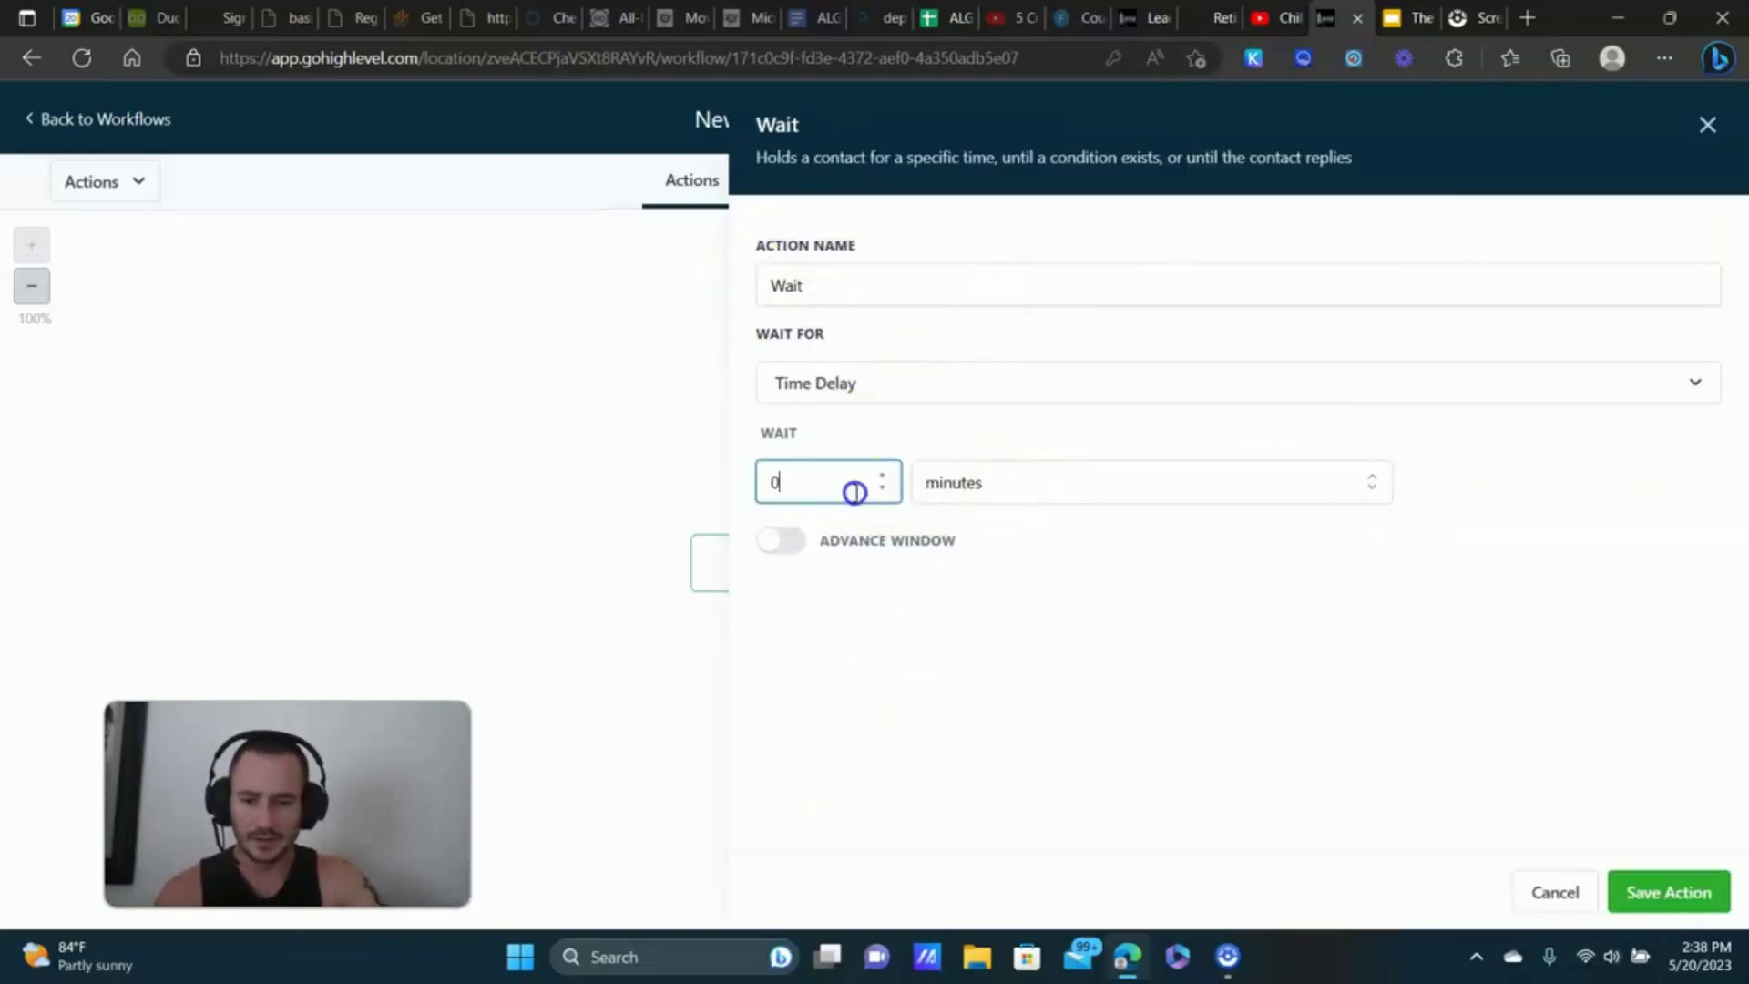
pyautogui.write('3')
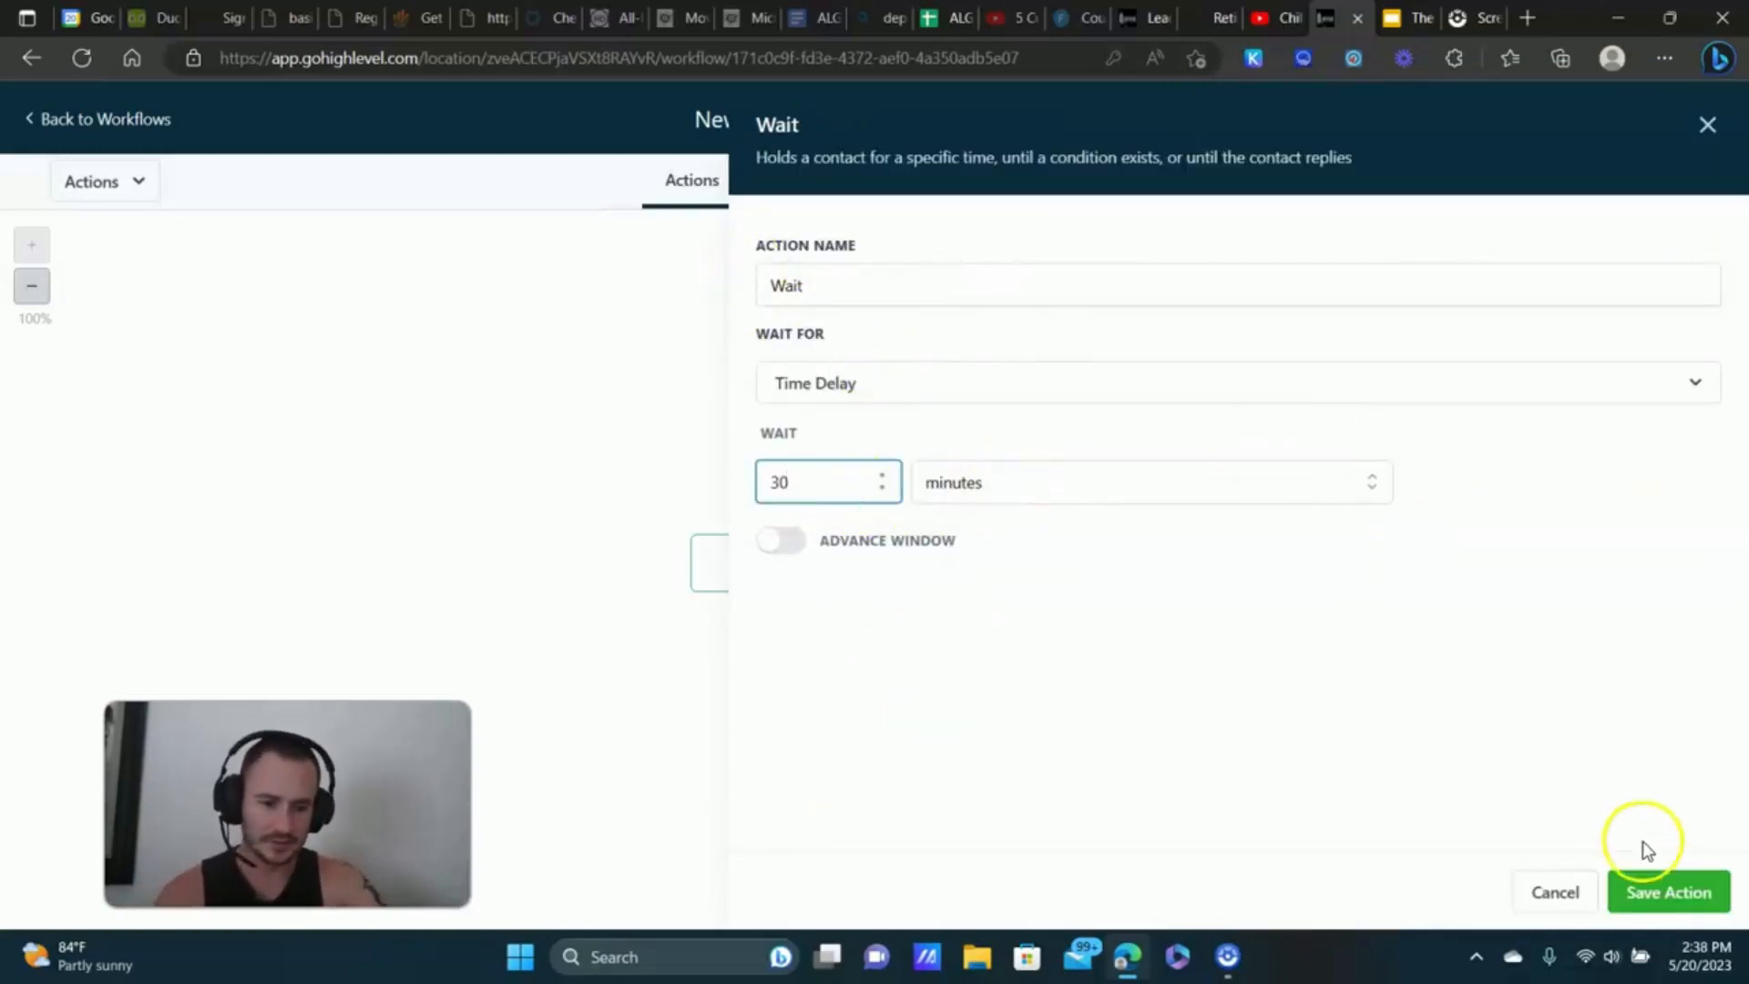
pyautogui.click(1653, 888)
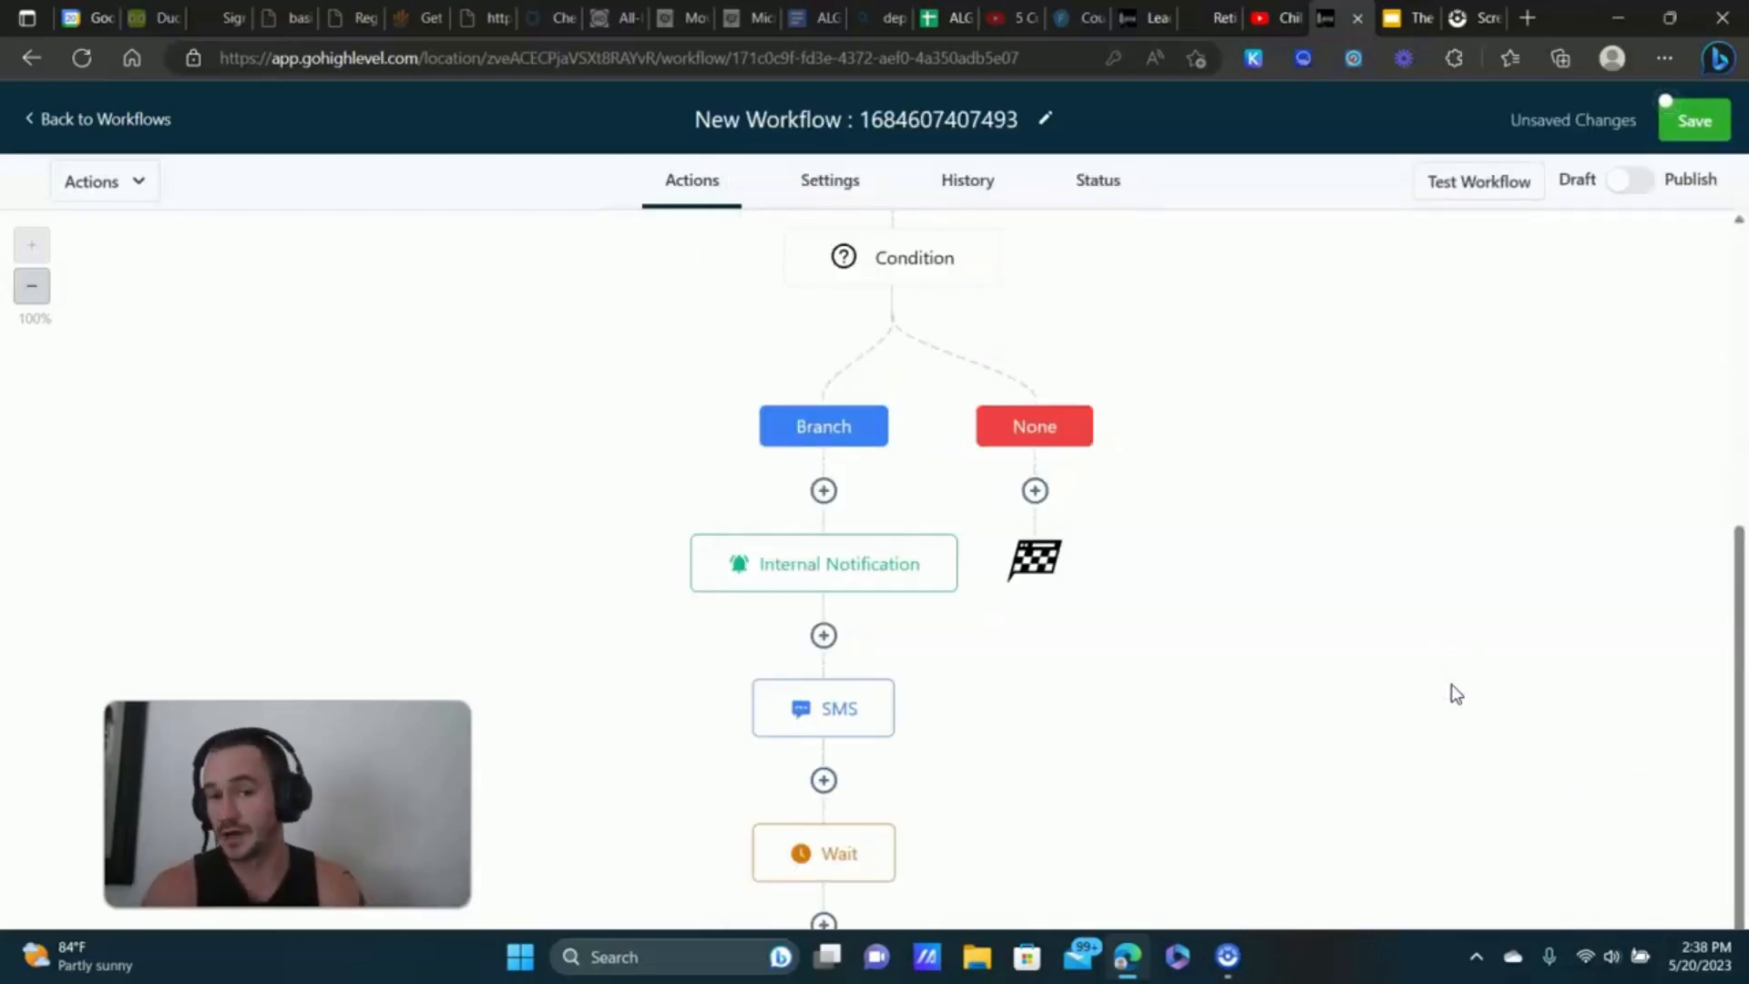
# - Add an If / Else condition to the branch directly after the Wait action
pyautogui.scroll(-2, 1453, 695)
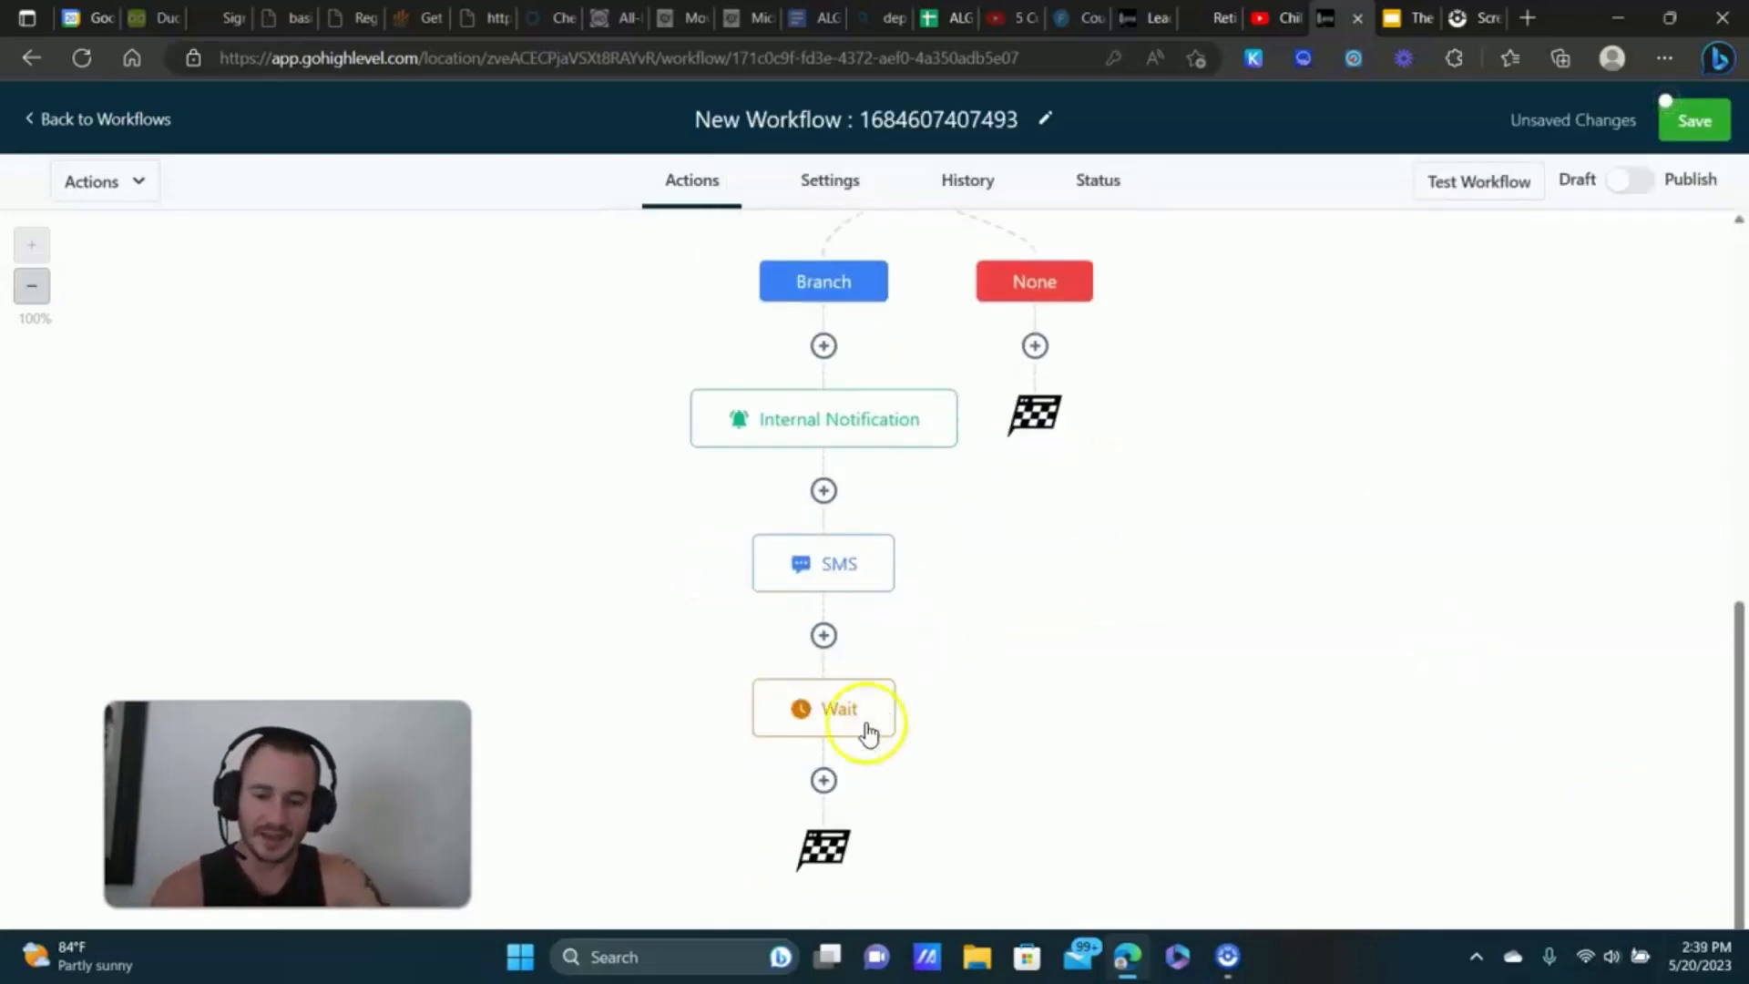
pyautogui.click(836, 784)
pyautogui.scroll(-5, 1417, 566)
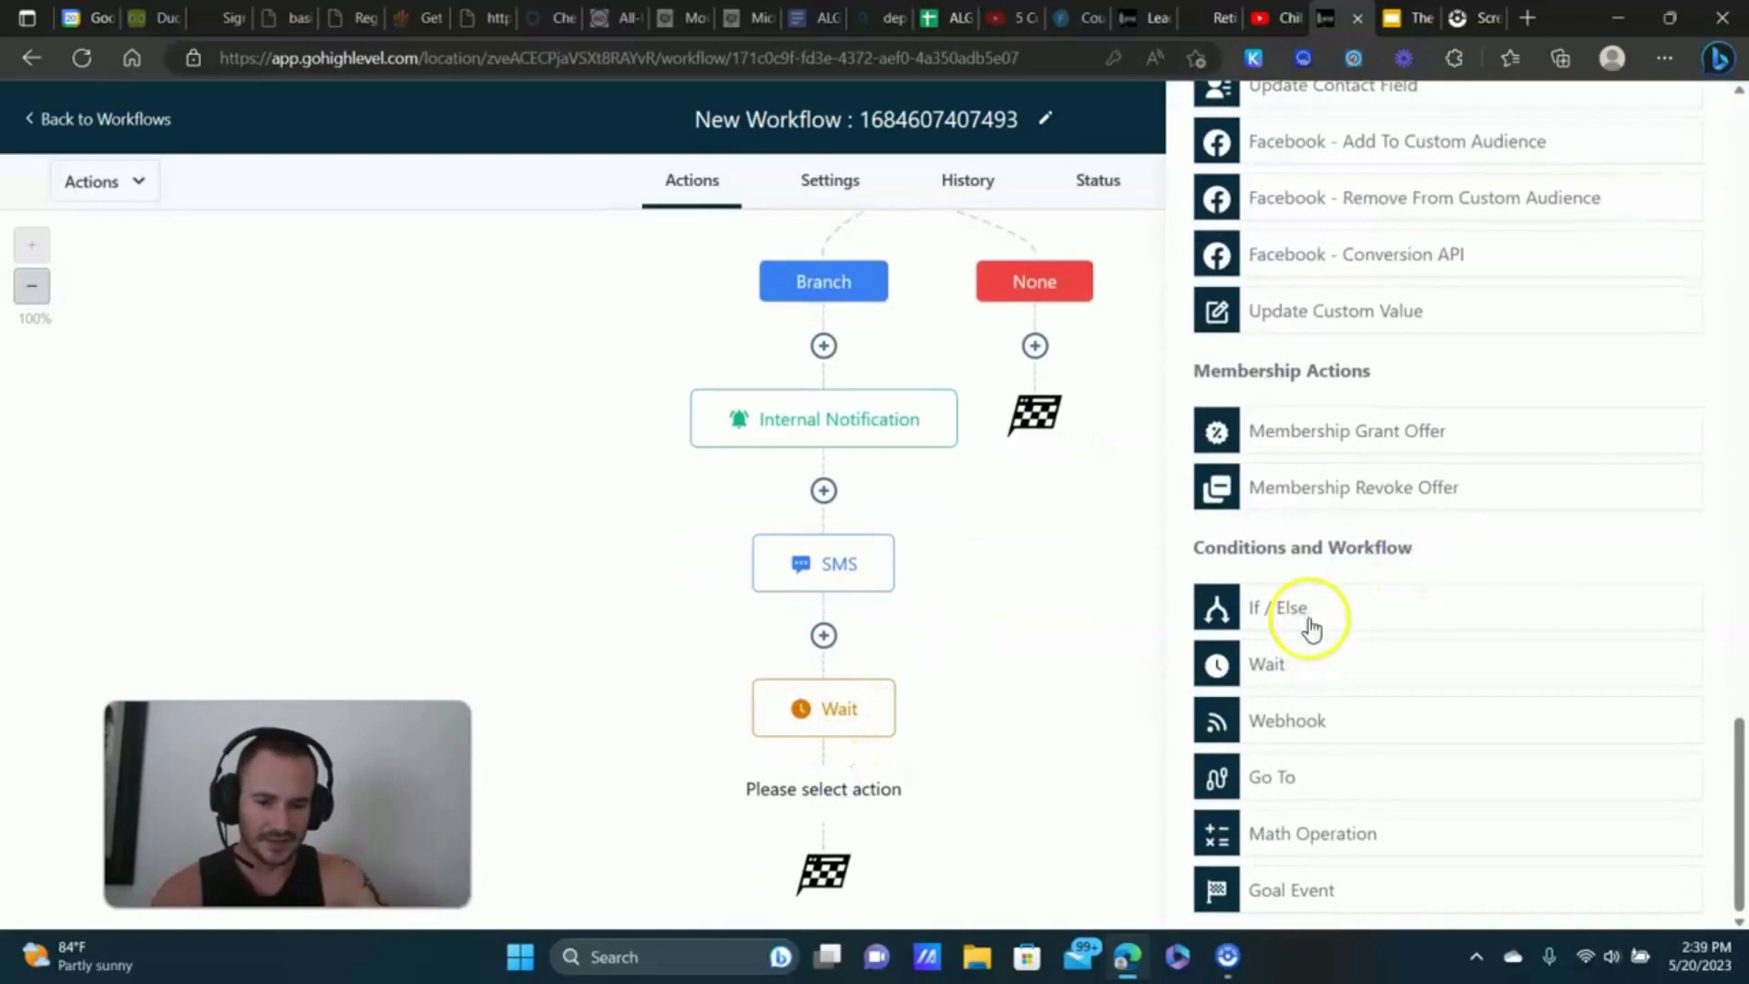
pyautogui.click(1308, 609)
pyautogui.click(949, 609)
pyautogui.click(898, 663)
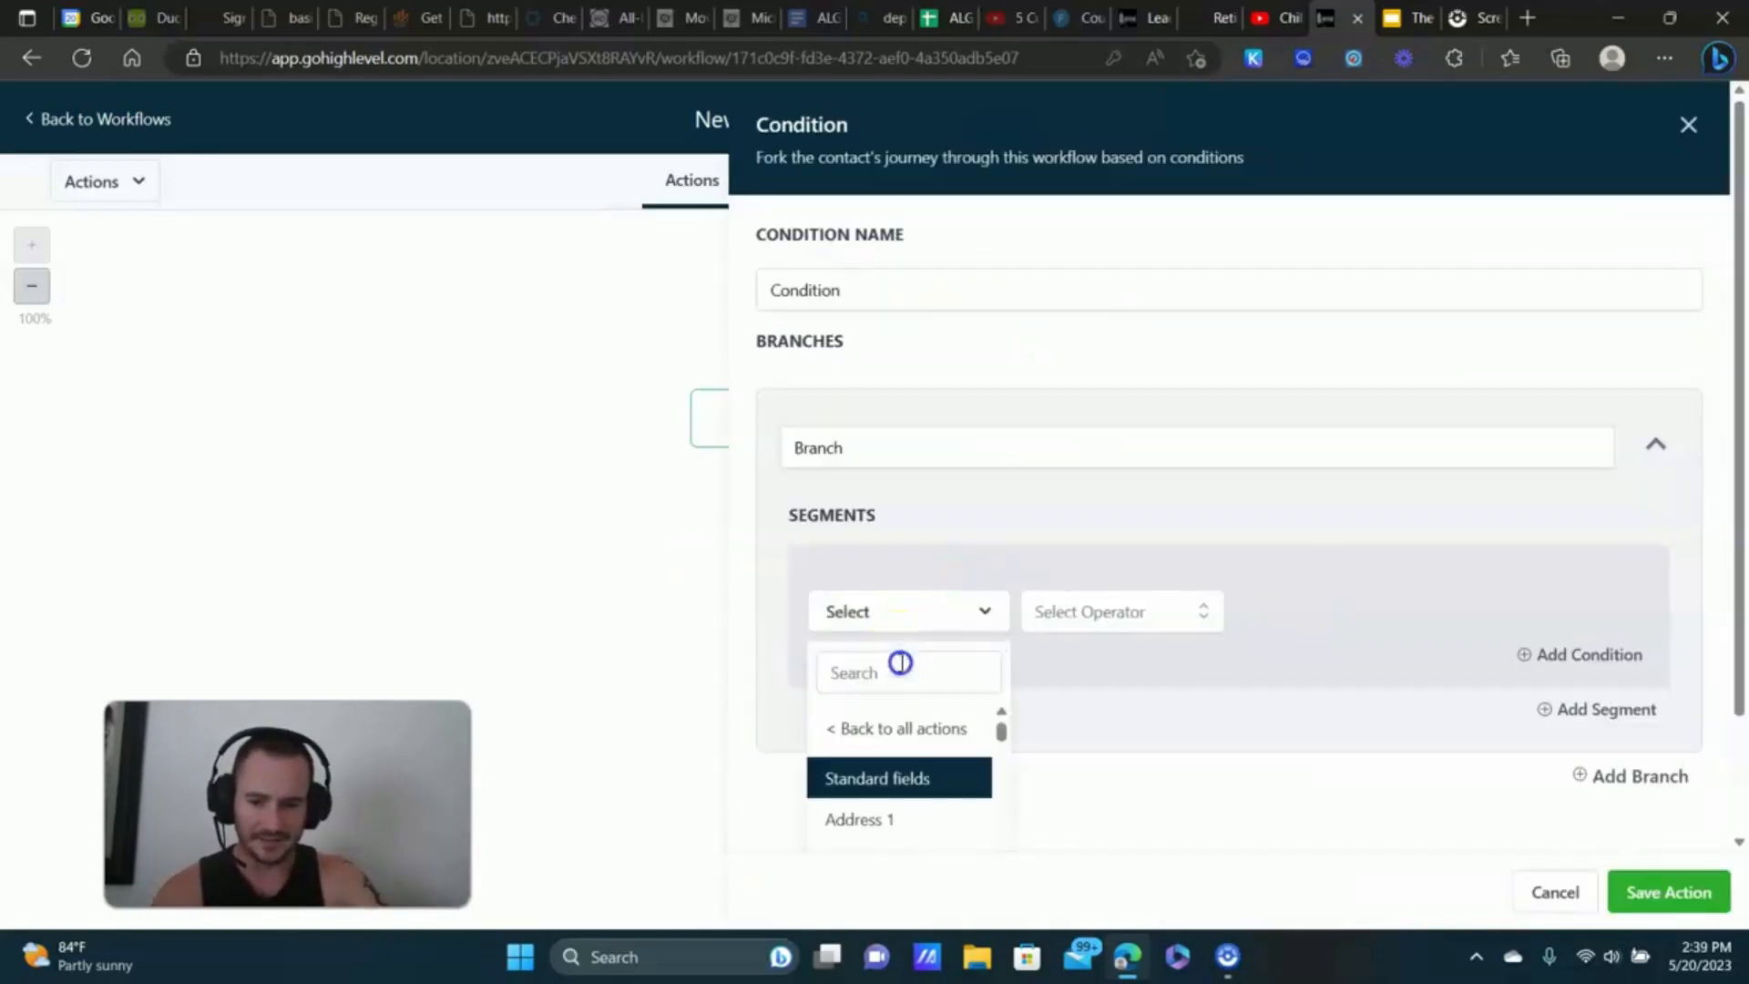
pyautogui.scroll(-3, 905, 583)
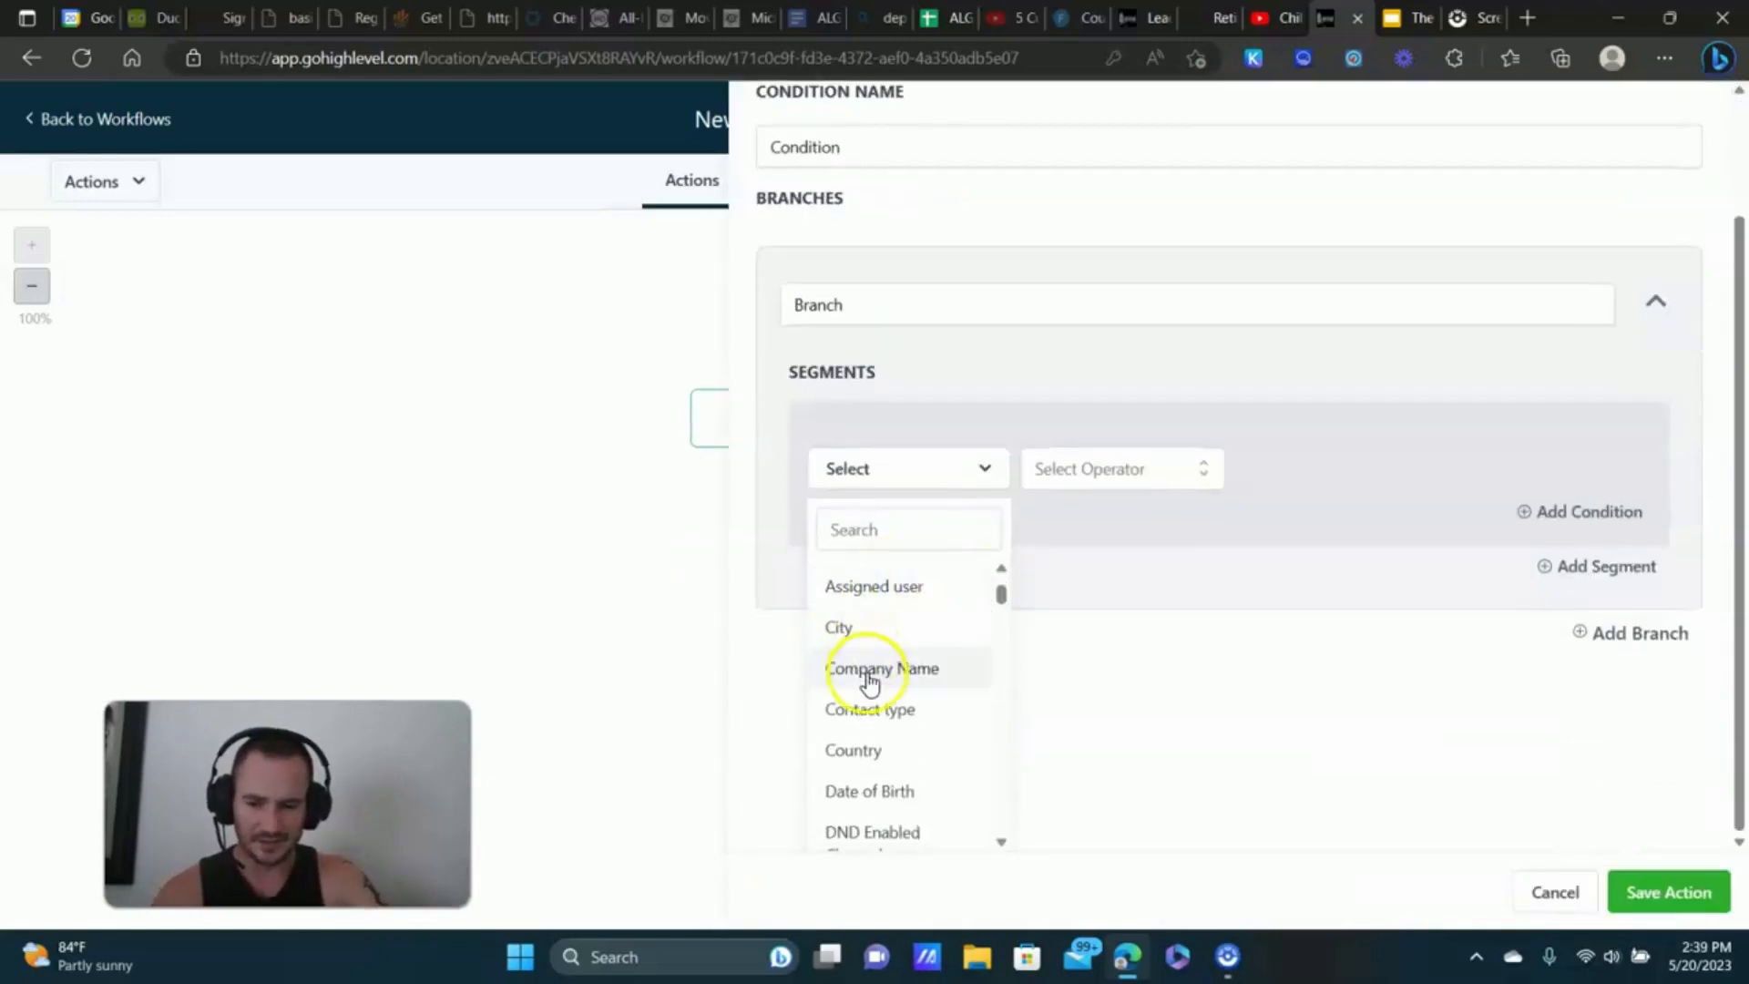
pyautogui.scroll(3, 934, 617)
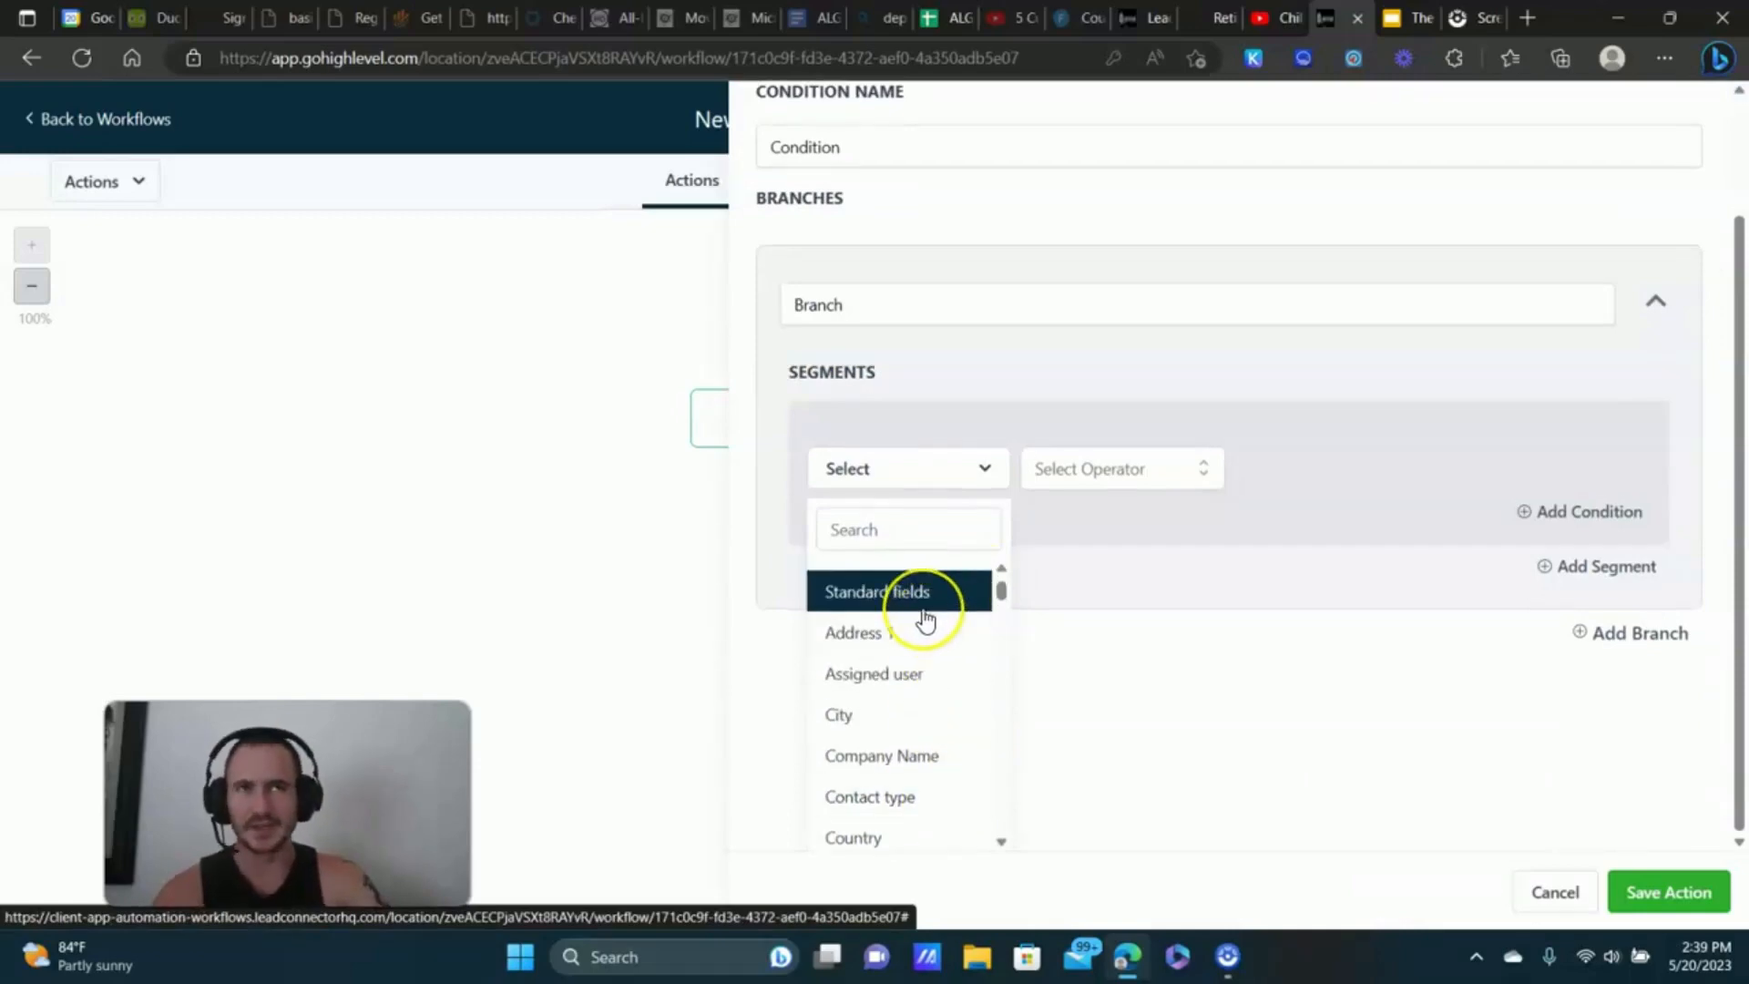
pyautogui.click(924, 674)
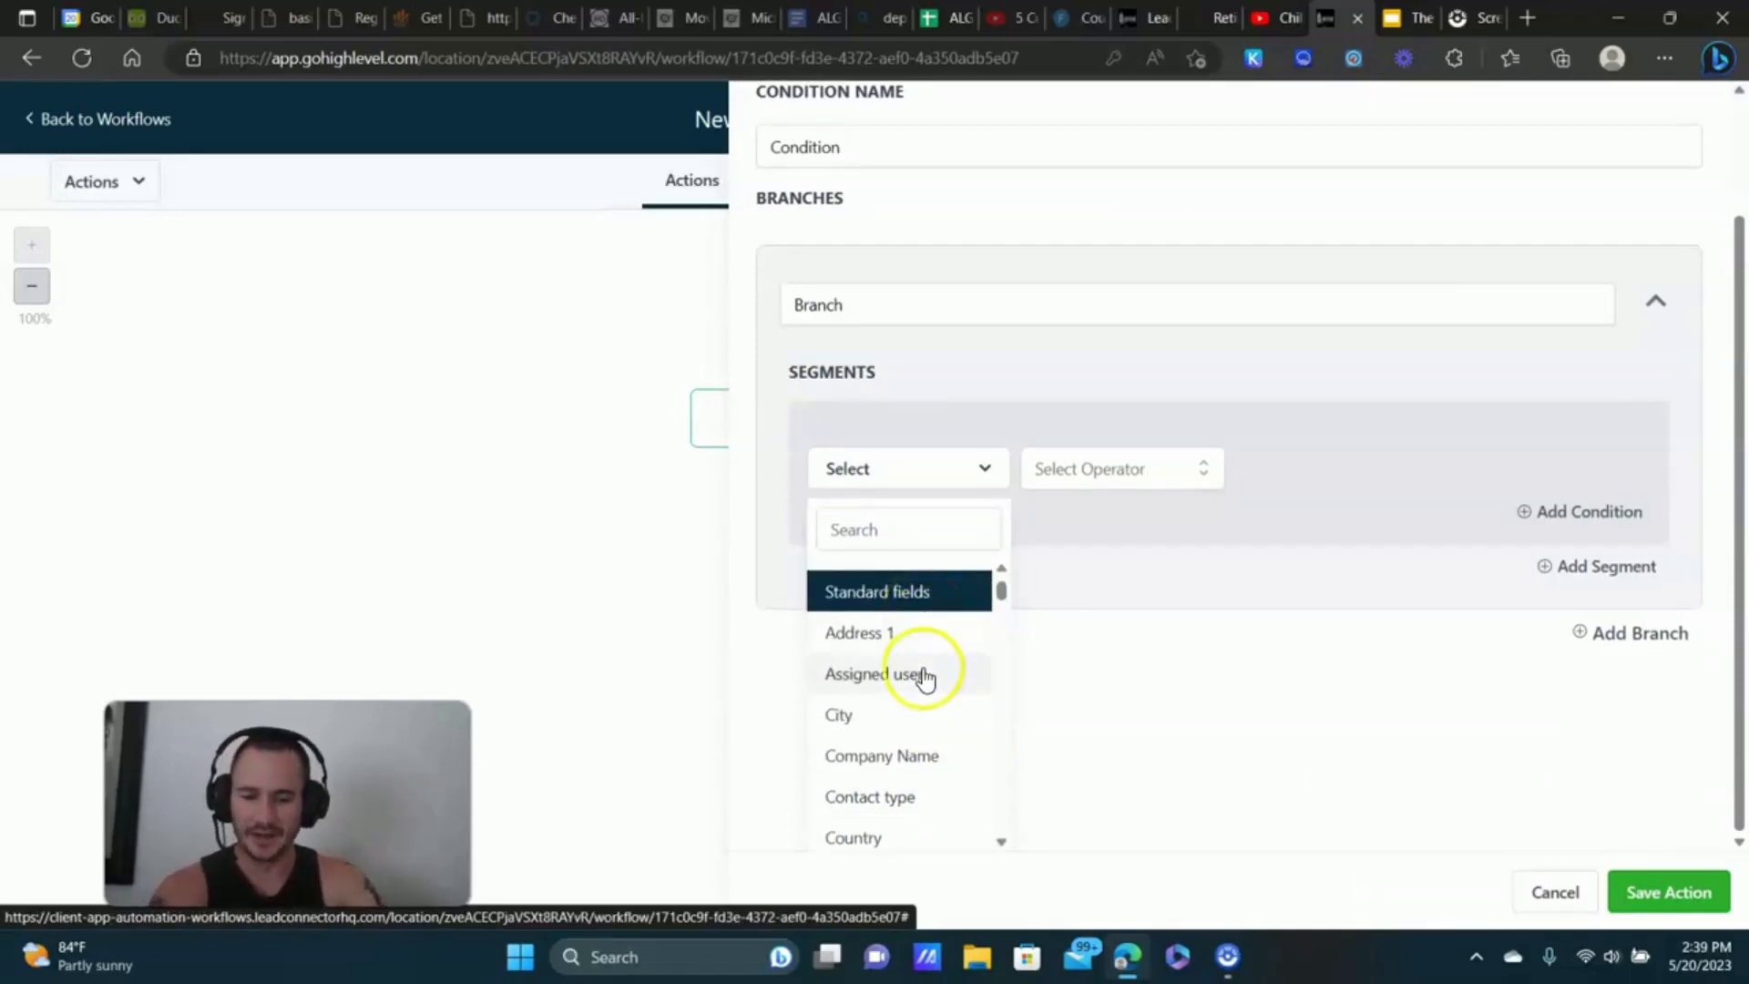
pyautogui.scroll(-5, 922, 669)
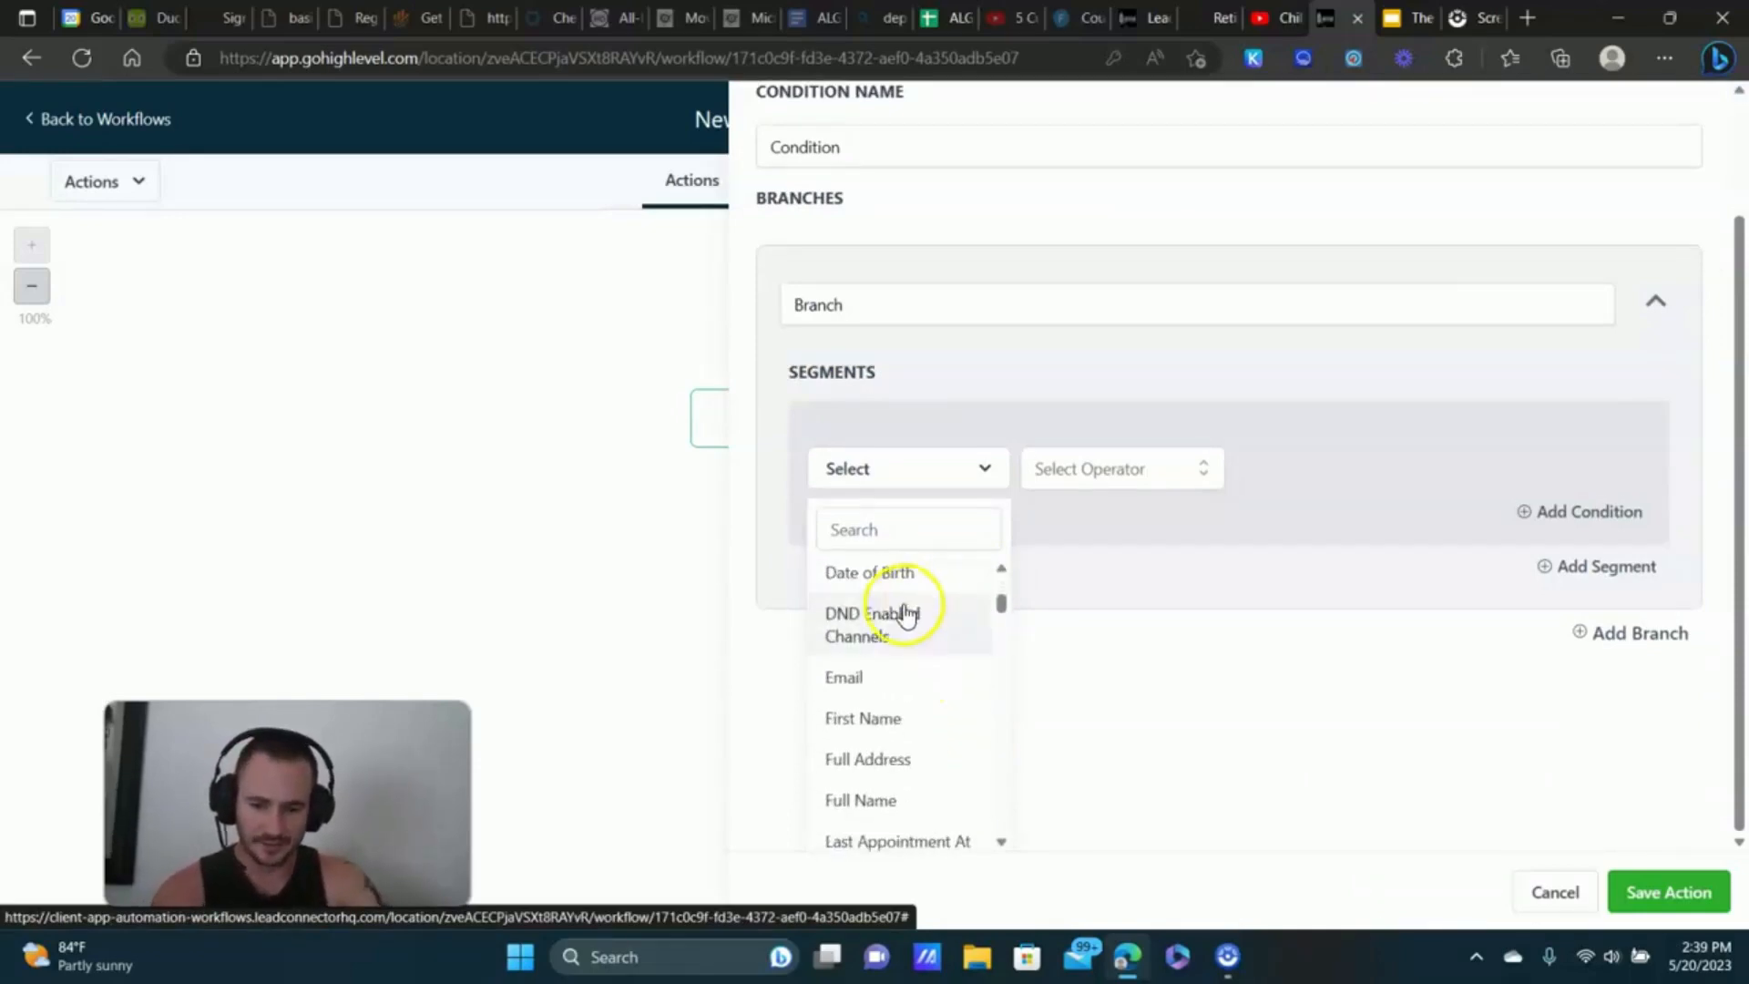
pyautogui.scroll(-5, 906, 609)
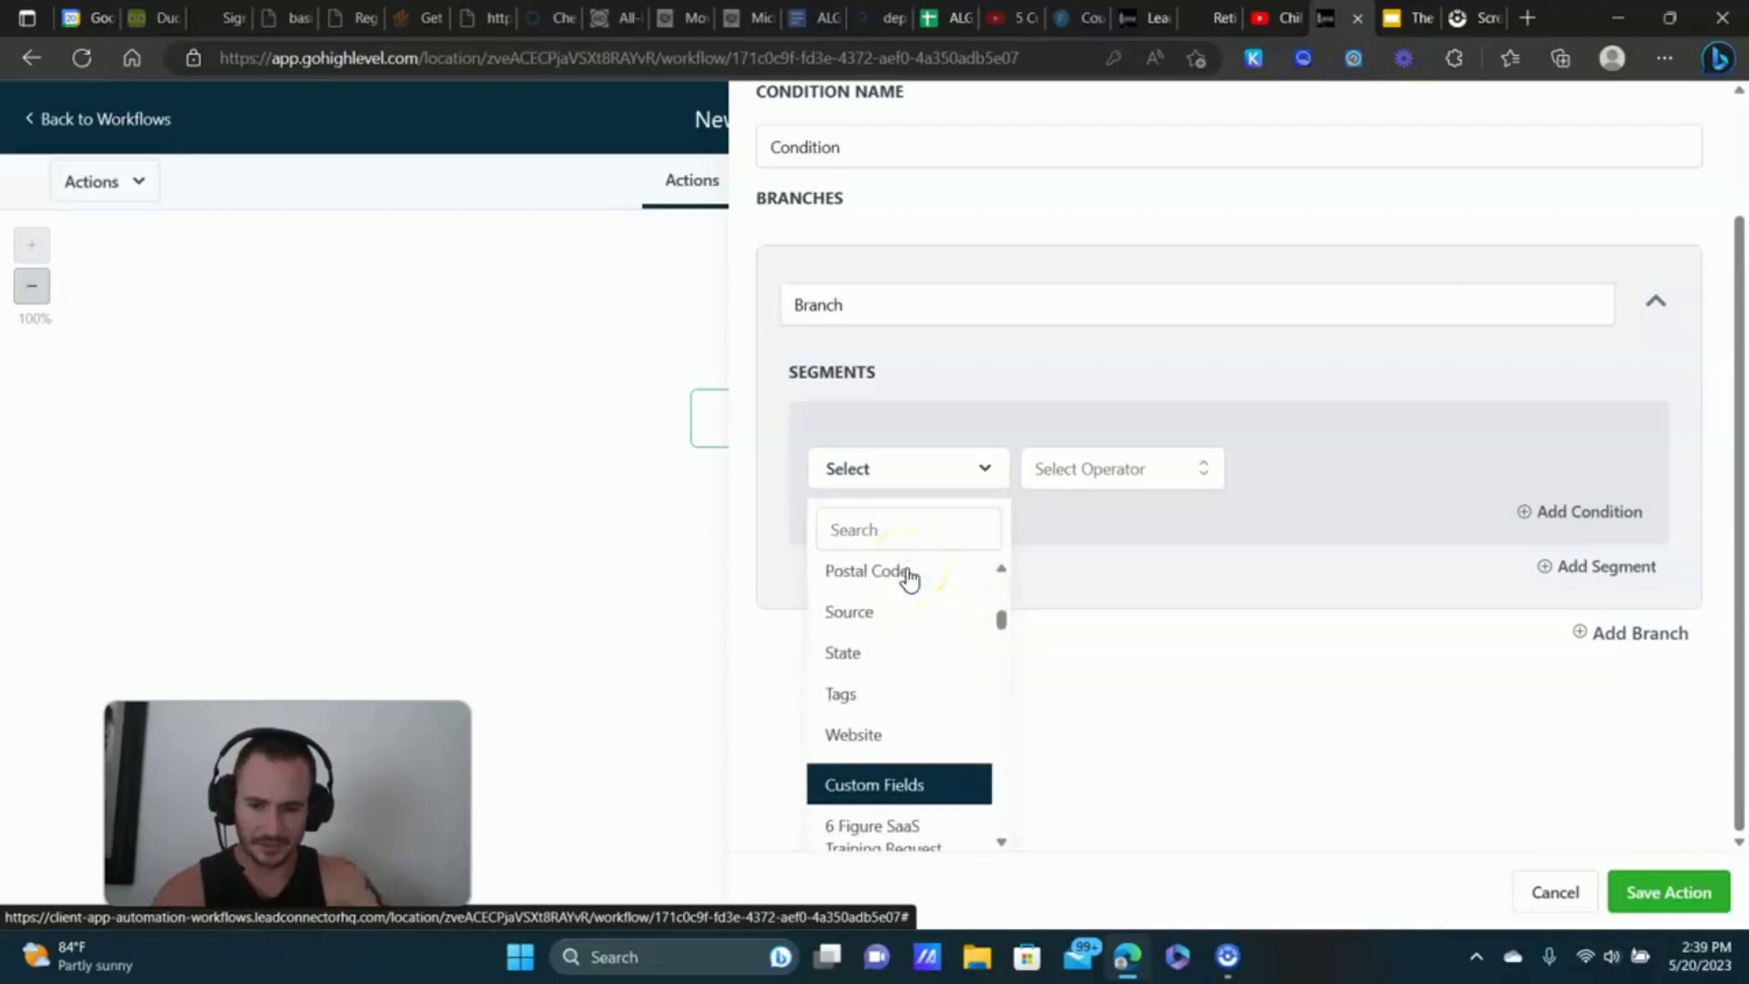
pyautogui.scroll(1, 909, 574)
pyautogui.click(945, 457)
pyautogui.click(945, 628)
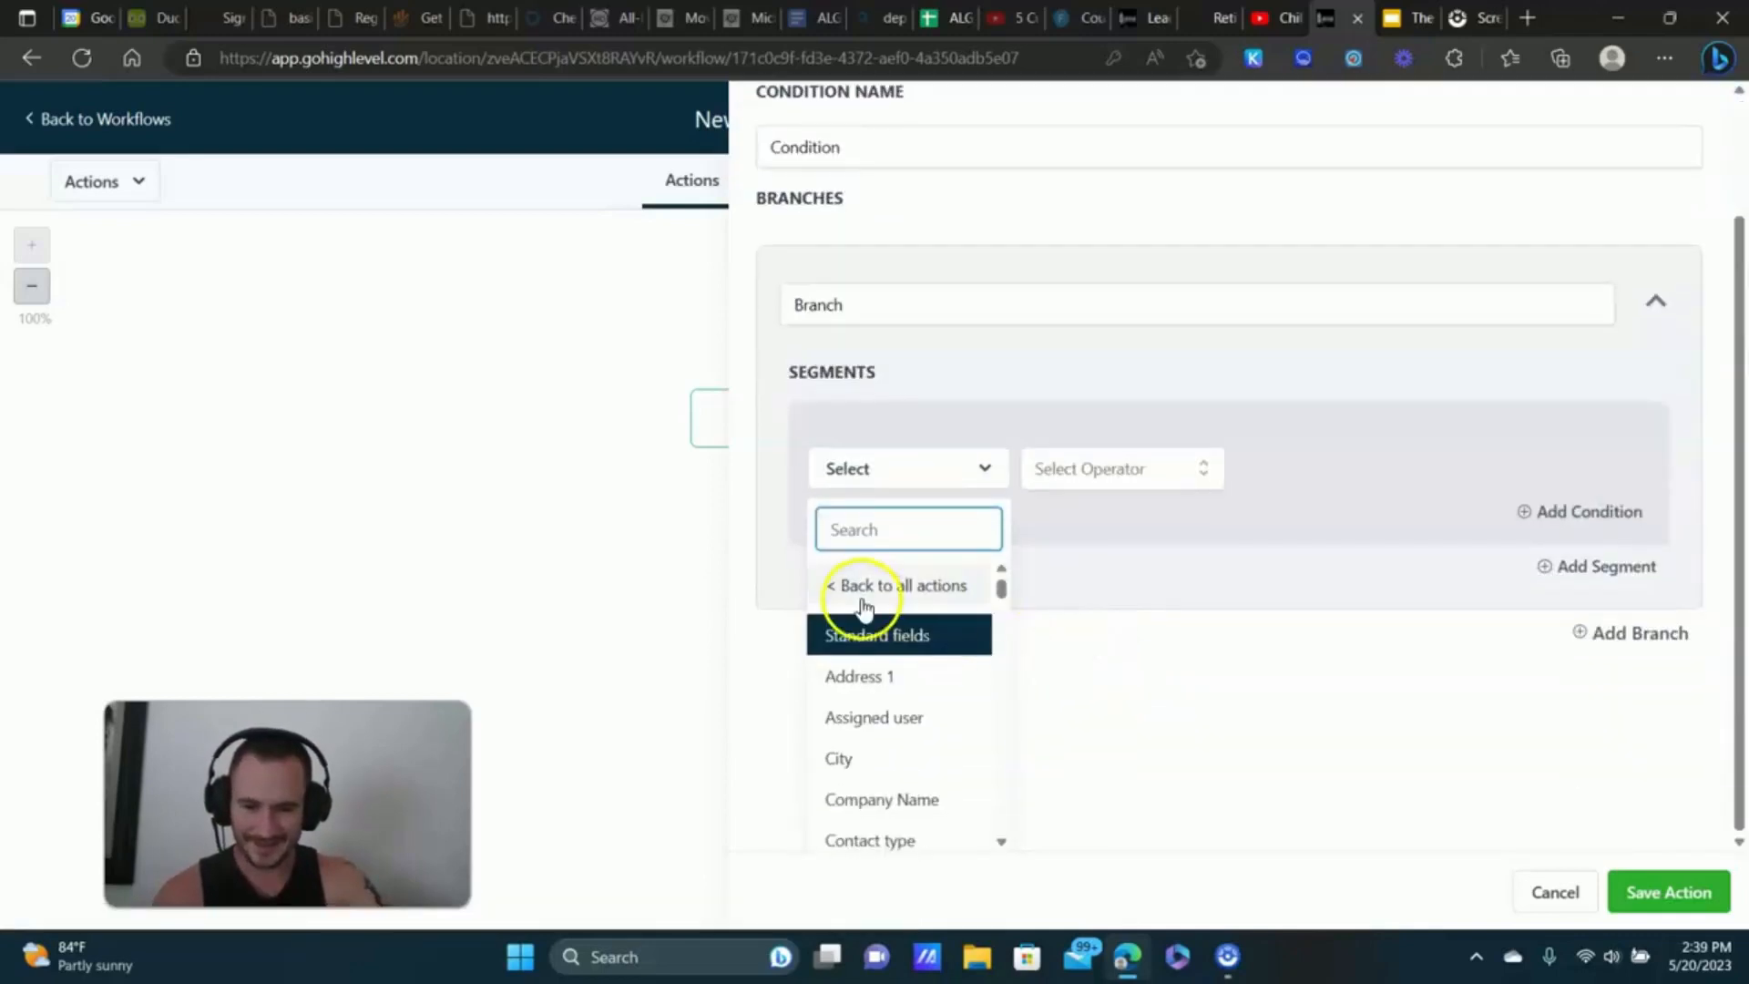
pyautogui.click(864, 585)
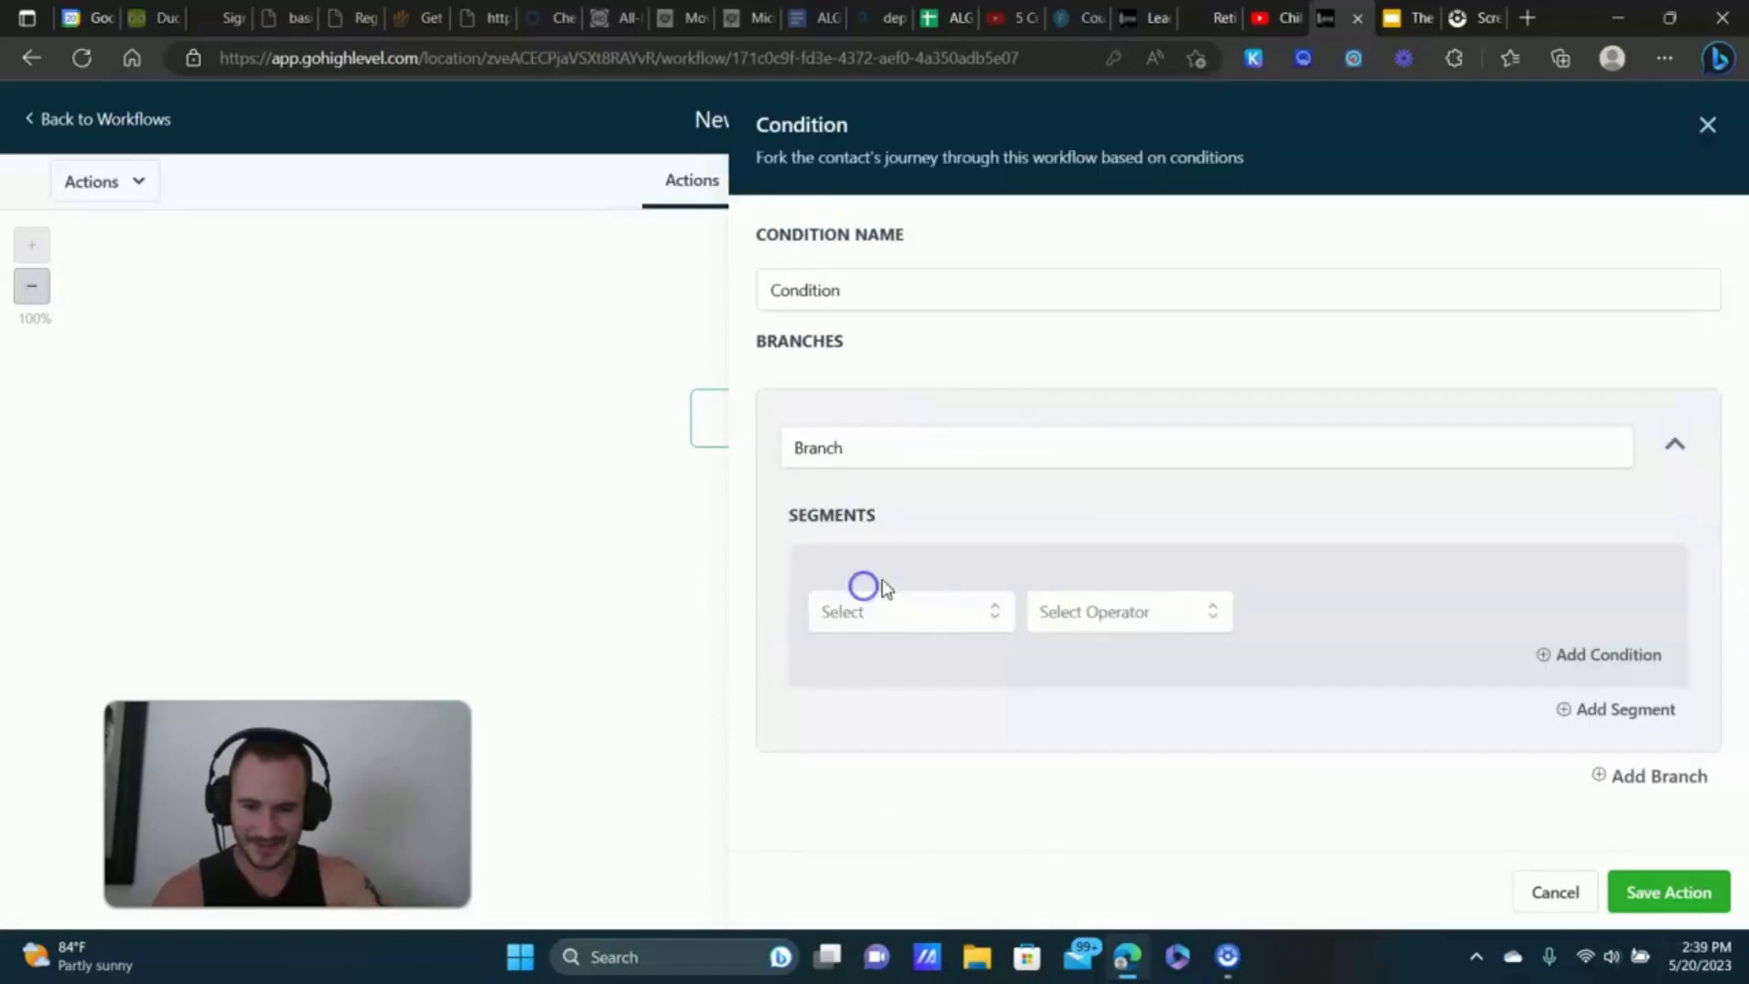
pyautogui.click(878, 619)
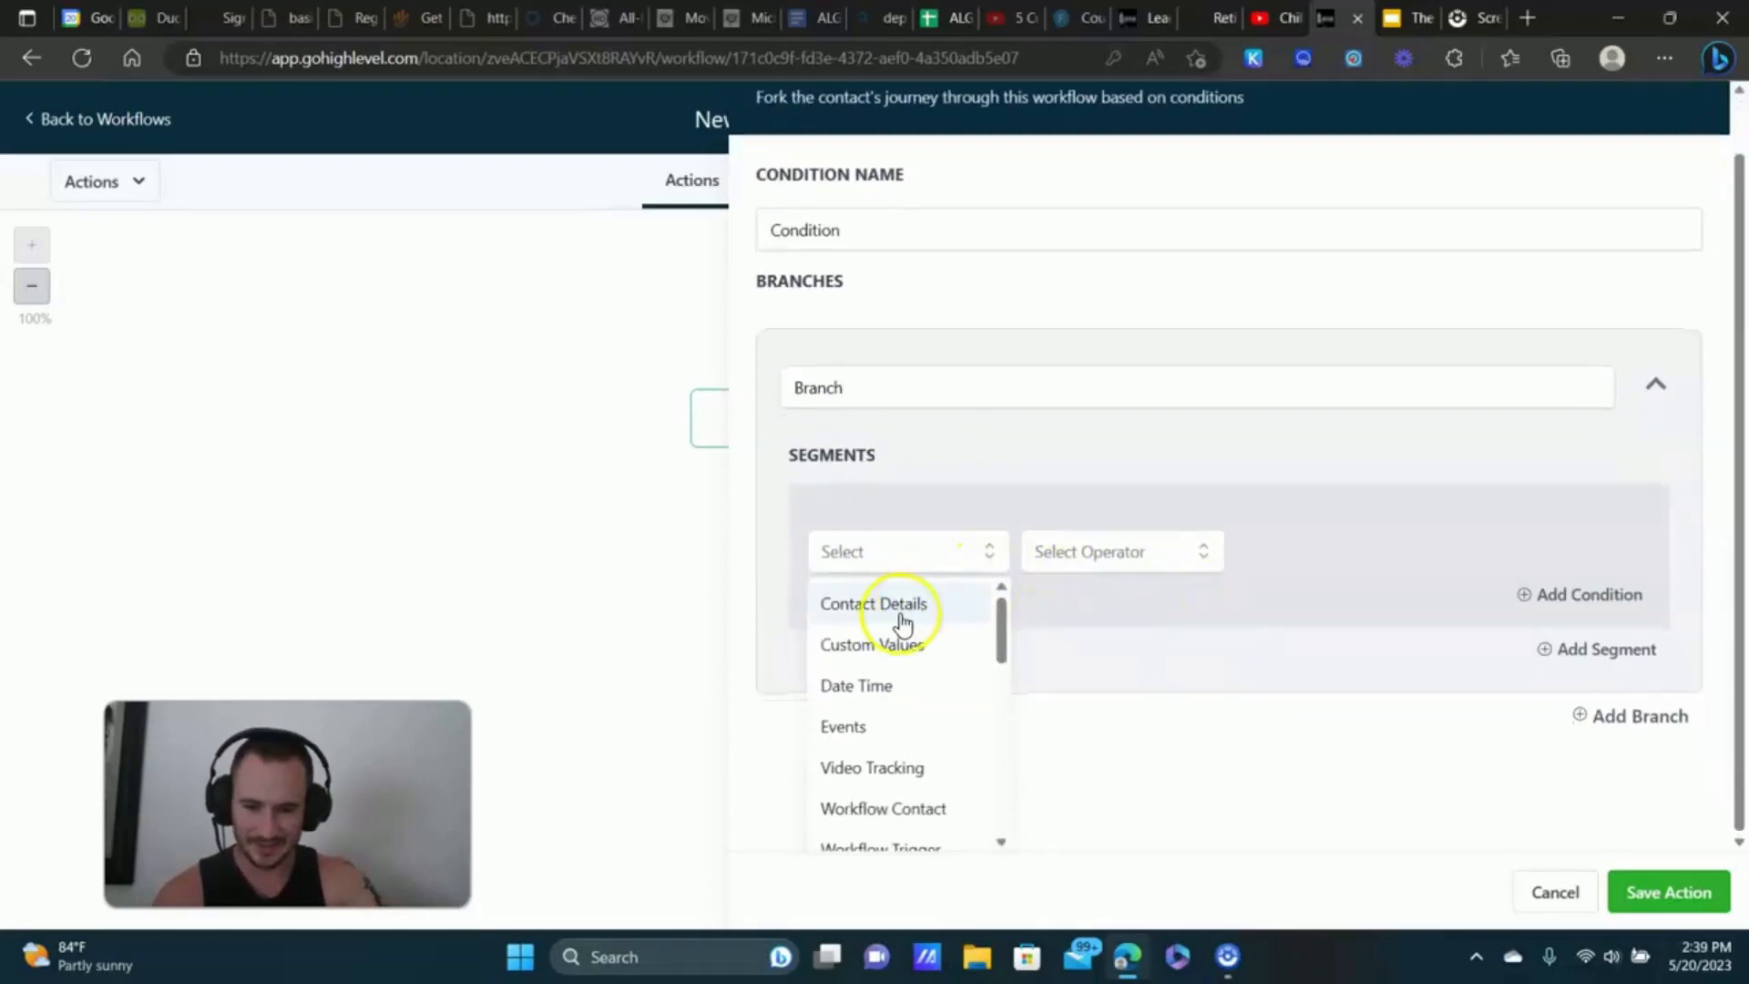
pyautogui.scroll(-2, 866, 690)
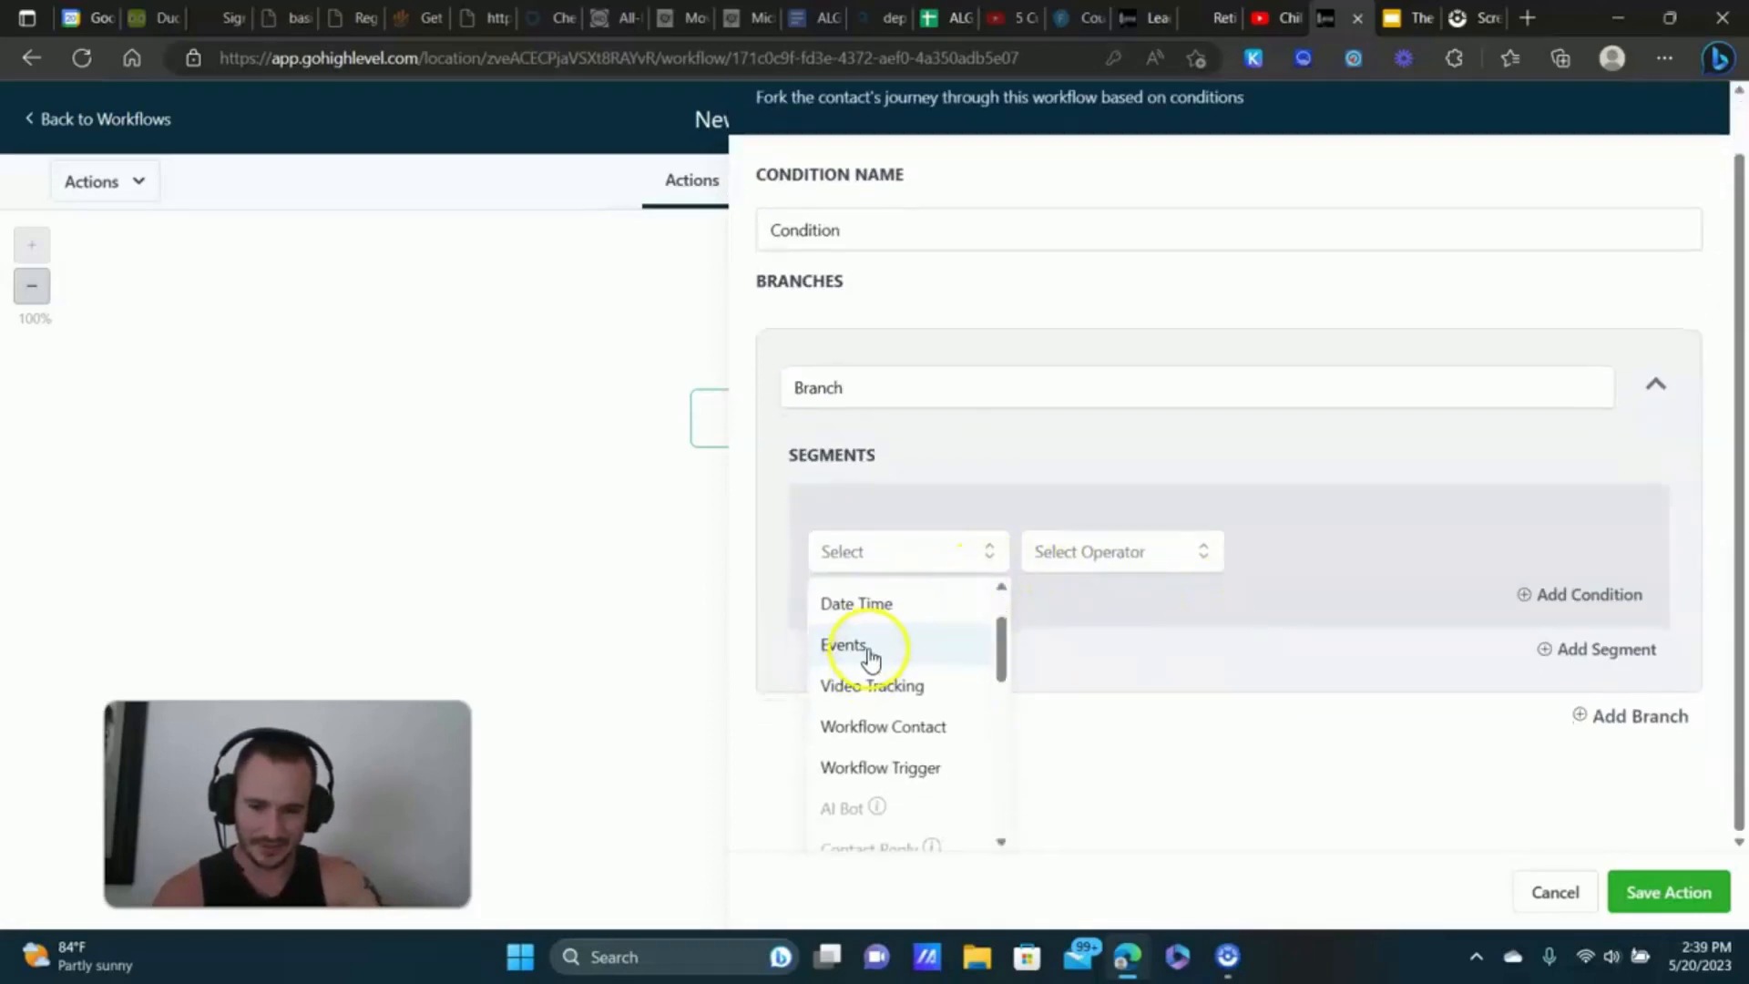
pyautogui.click(882, 726)
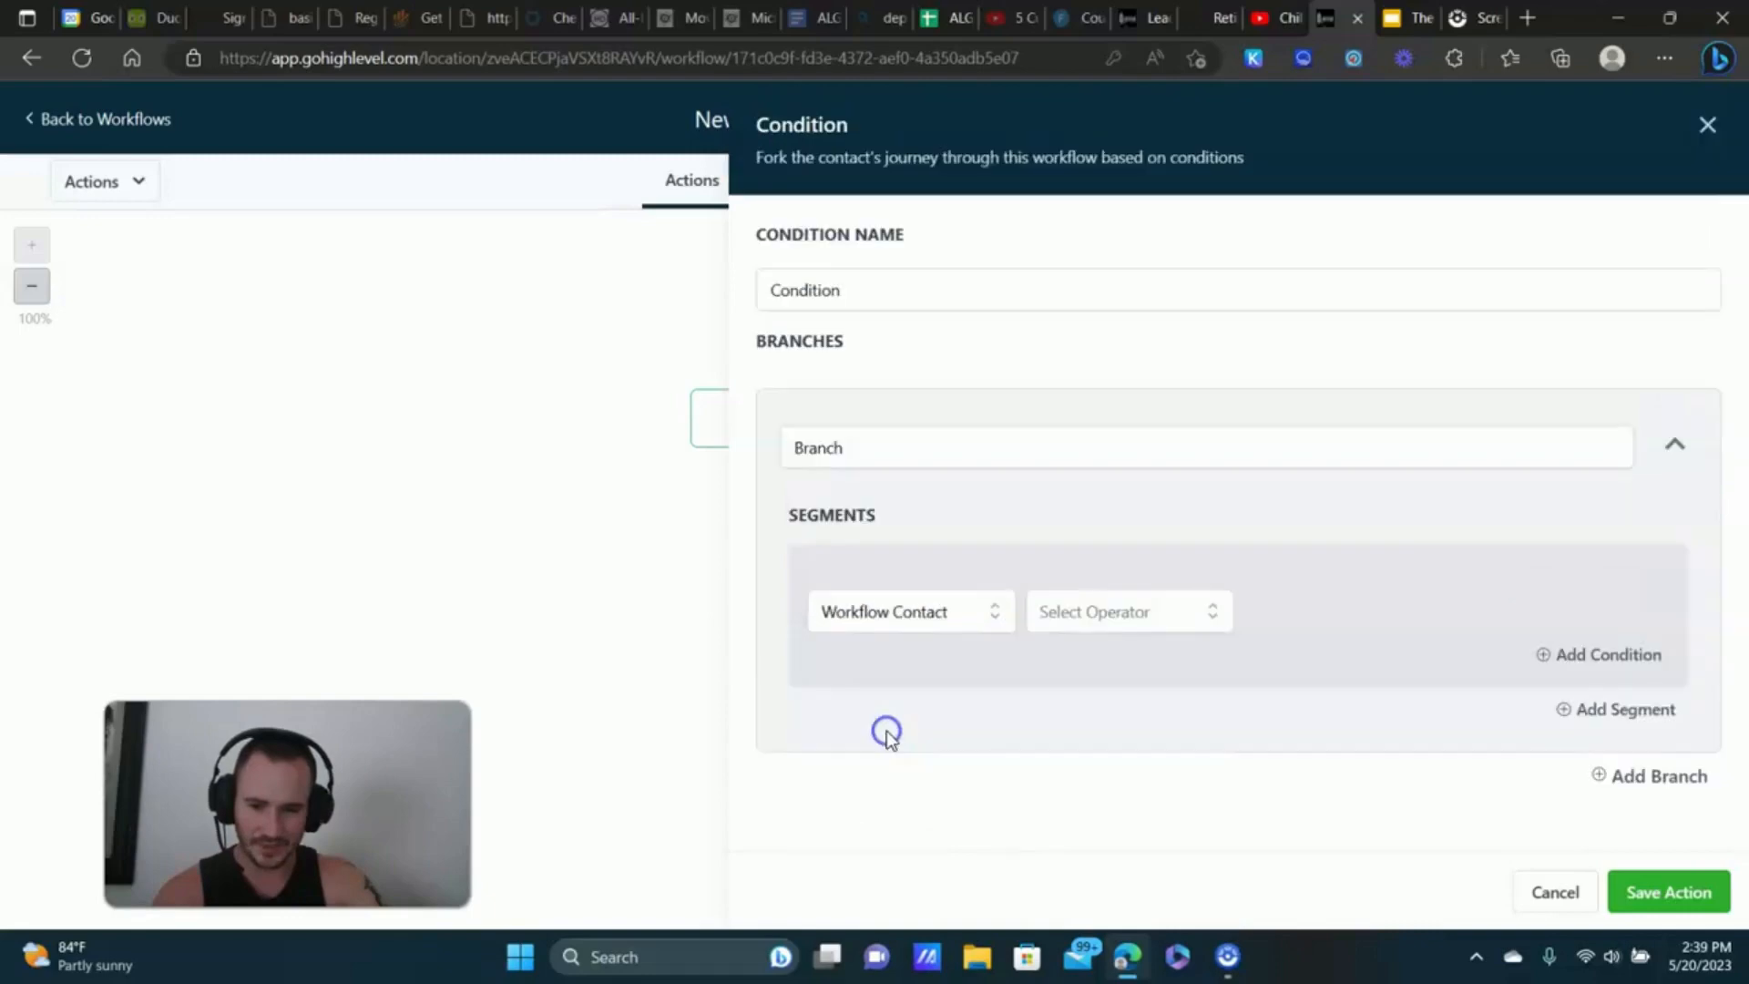
pyautogui.click(1128, 608)
pyautogui.click(931, 620)
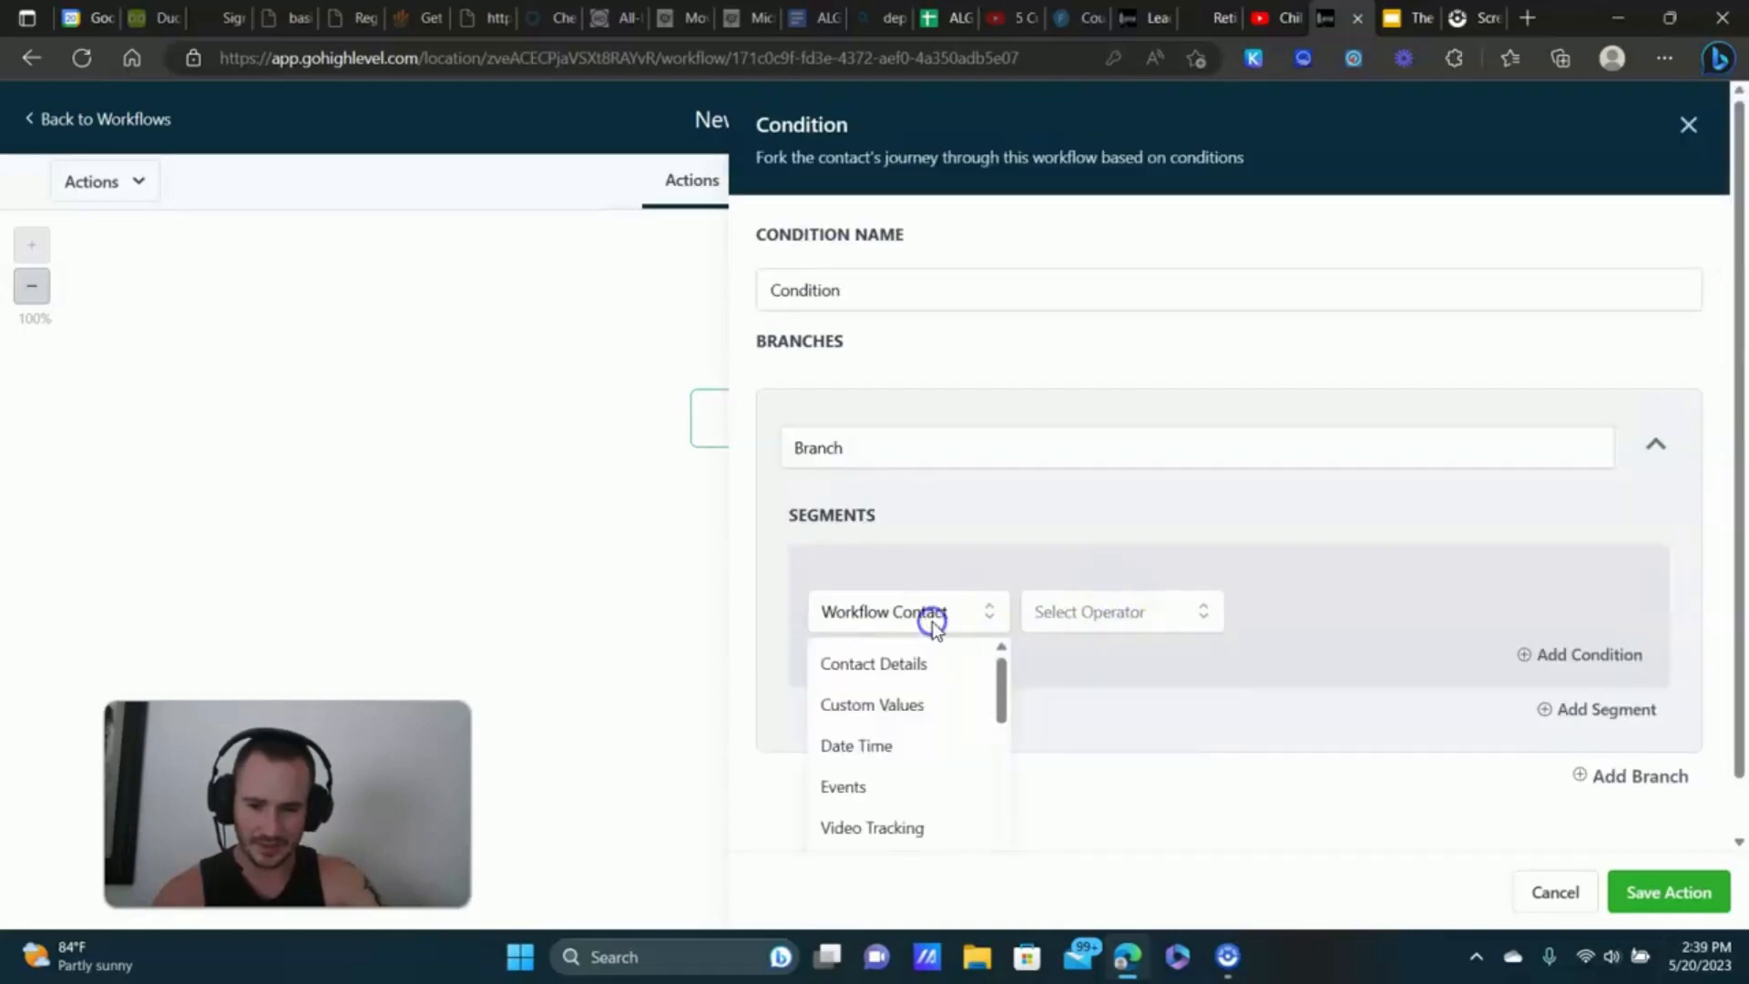
pyautogui.click(847, 787)
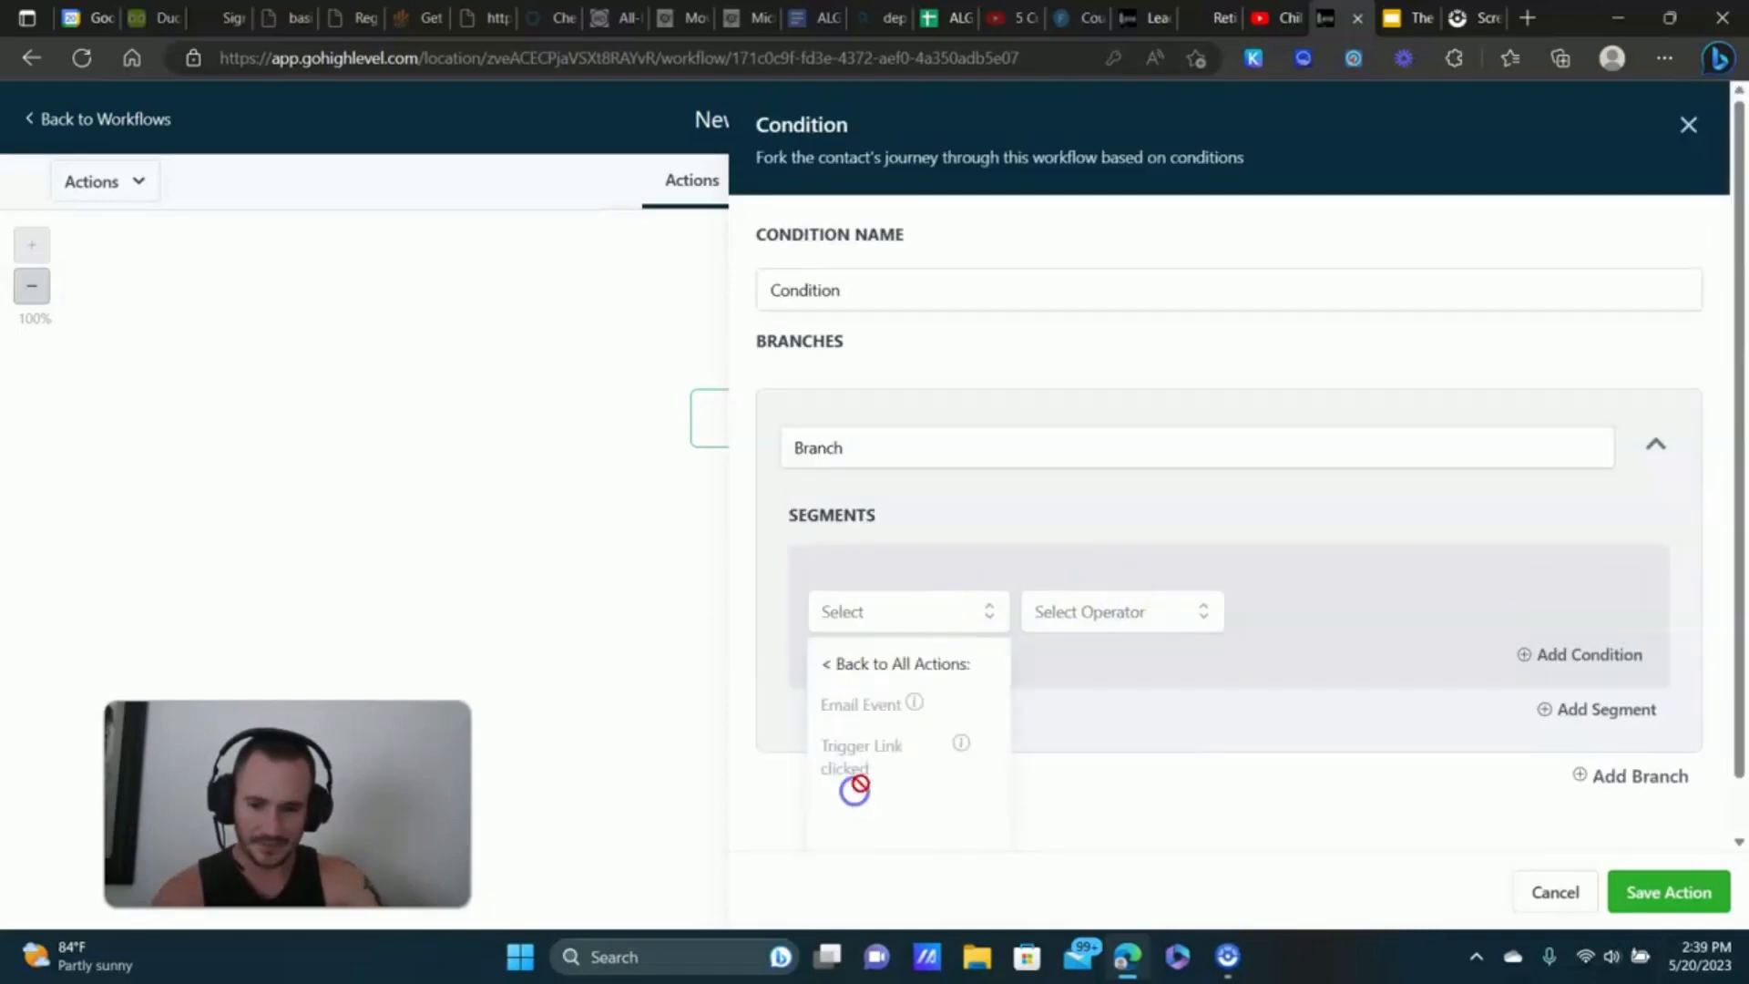
pyautogui.click(879, 665)
pyautogui.click(988, 612)
pyautogui.click(1524, 892)
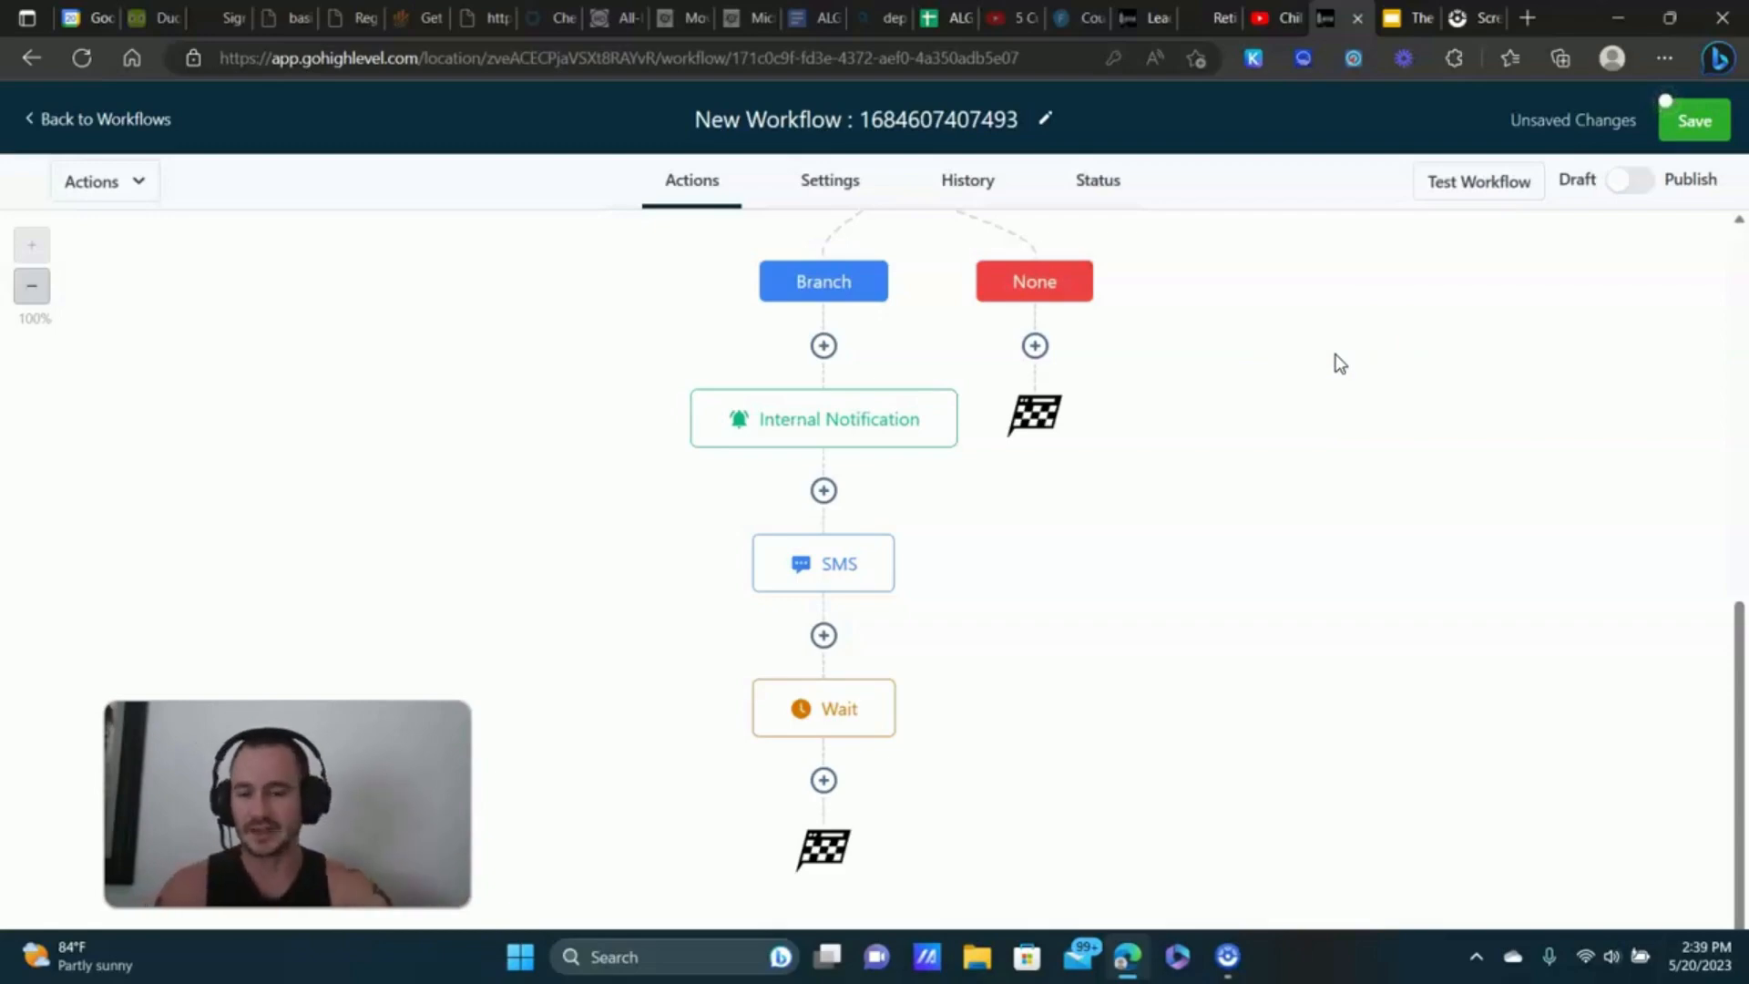
pyautogui.scroll(2, 1361, 428)
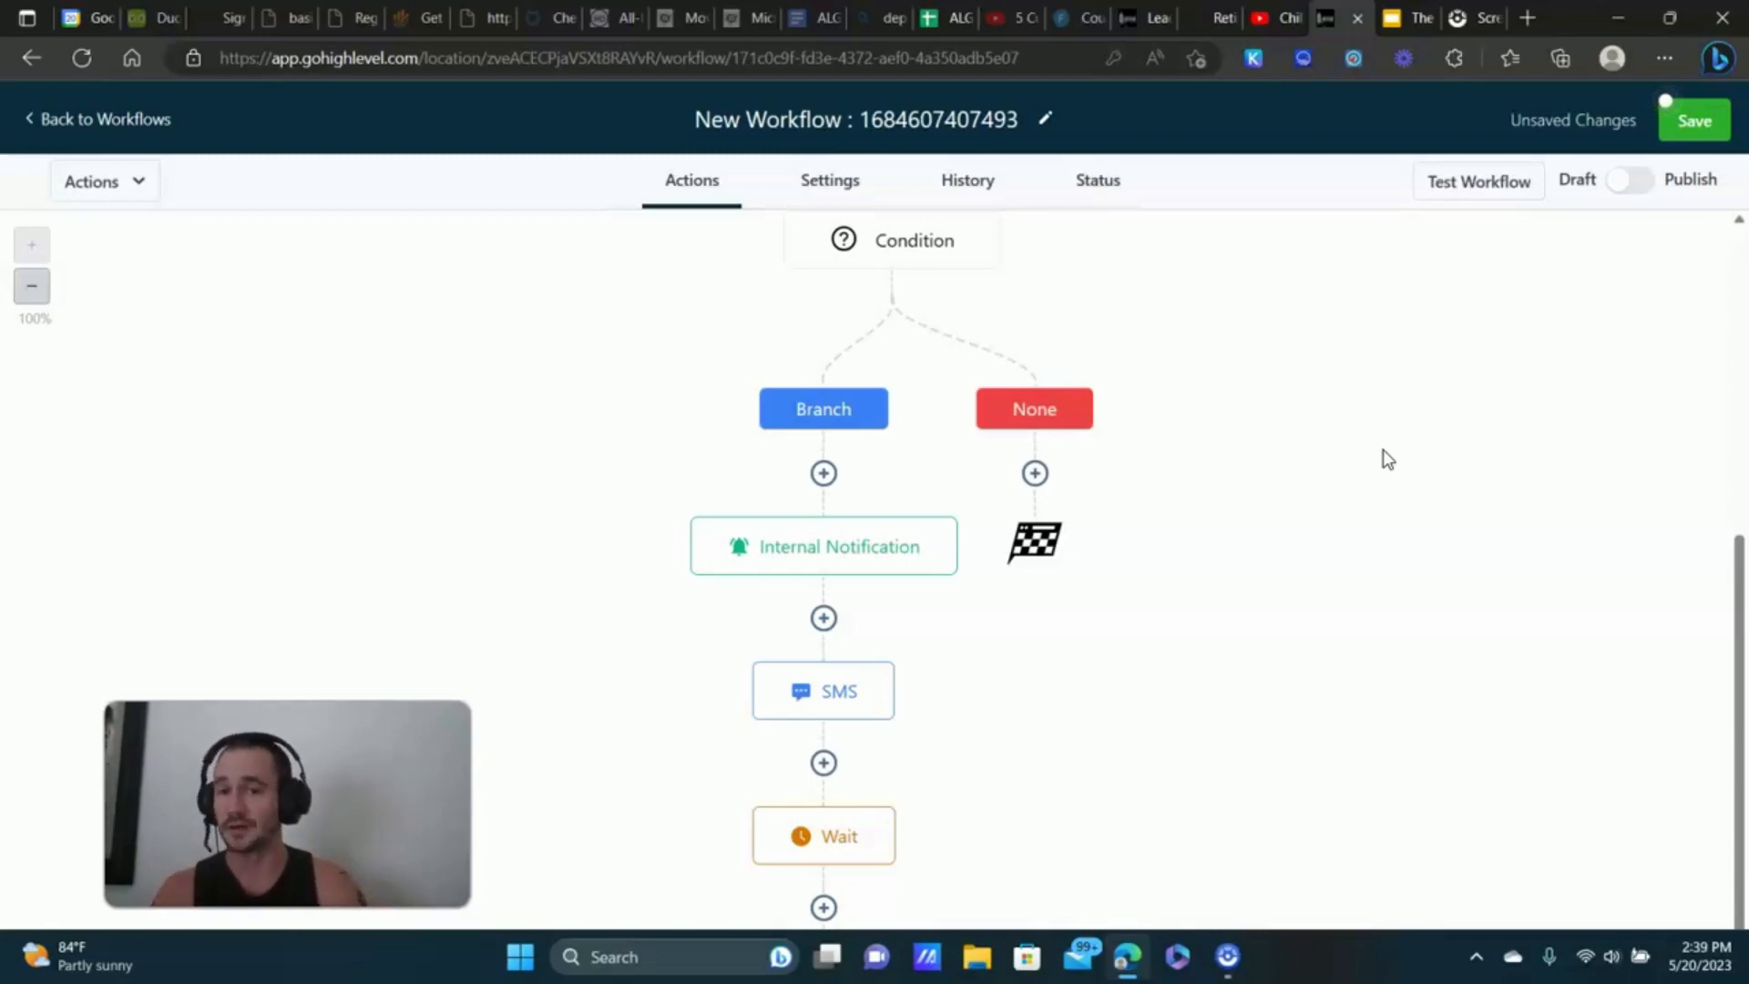
pyautogui.click(1388, 438)
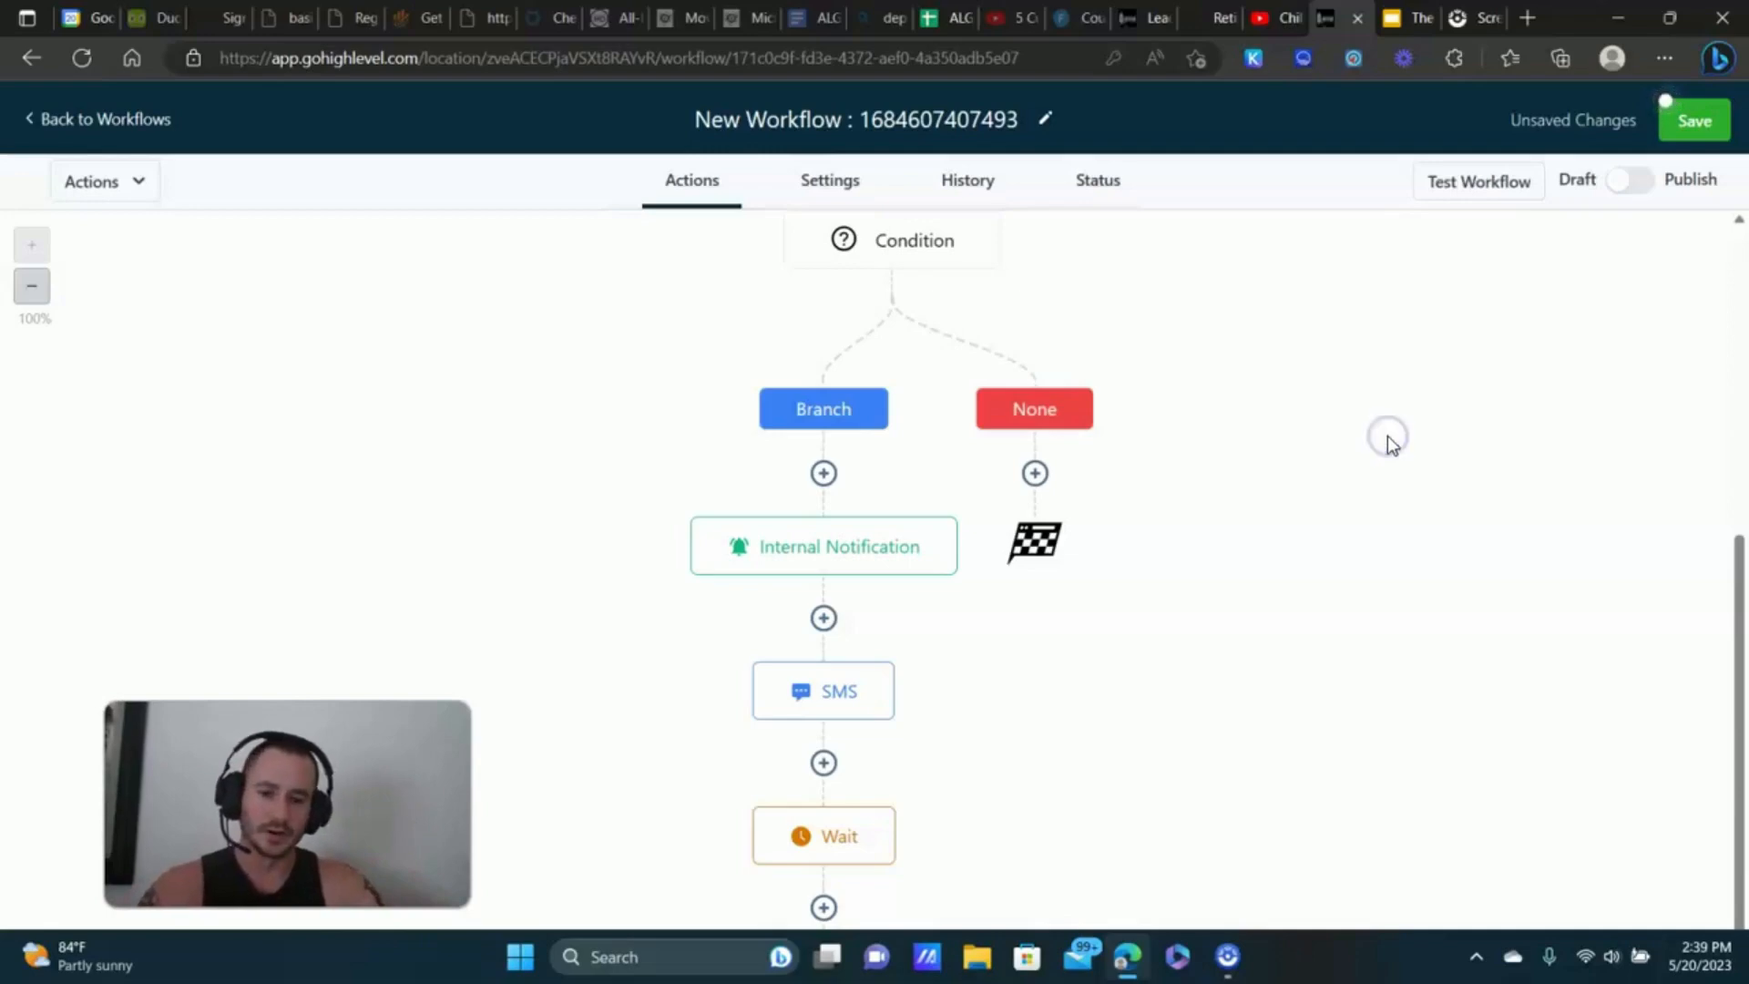